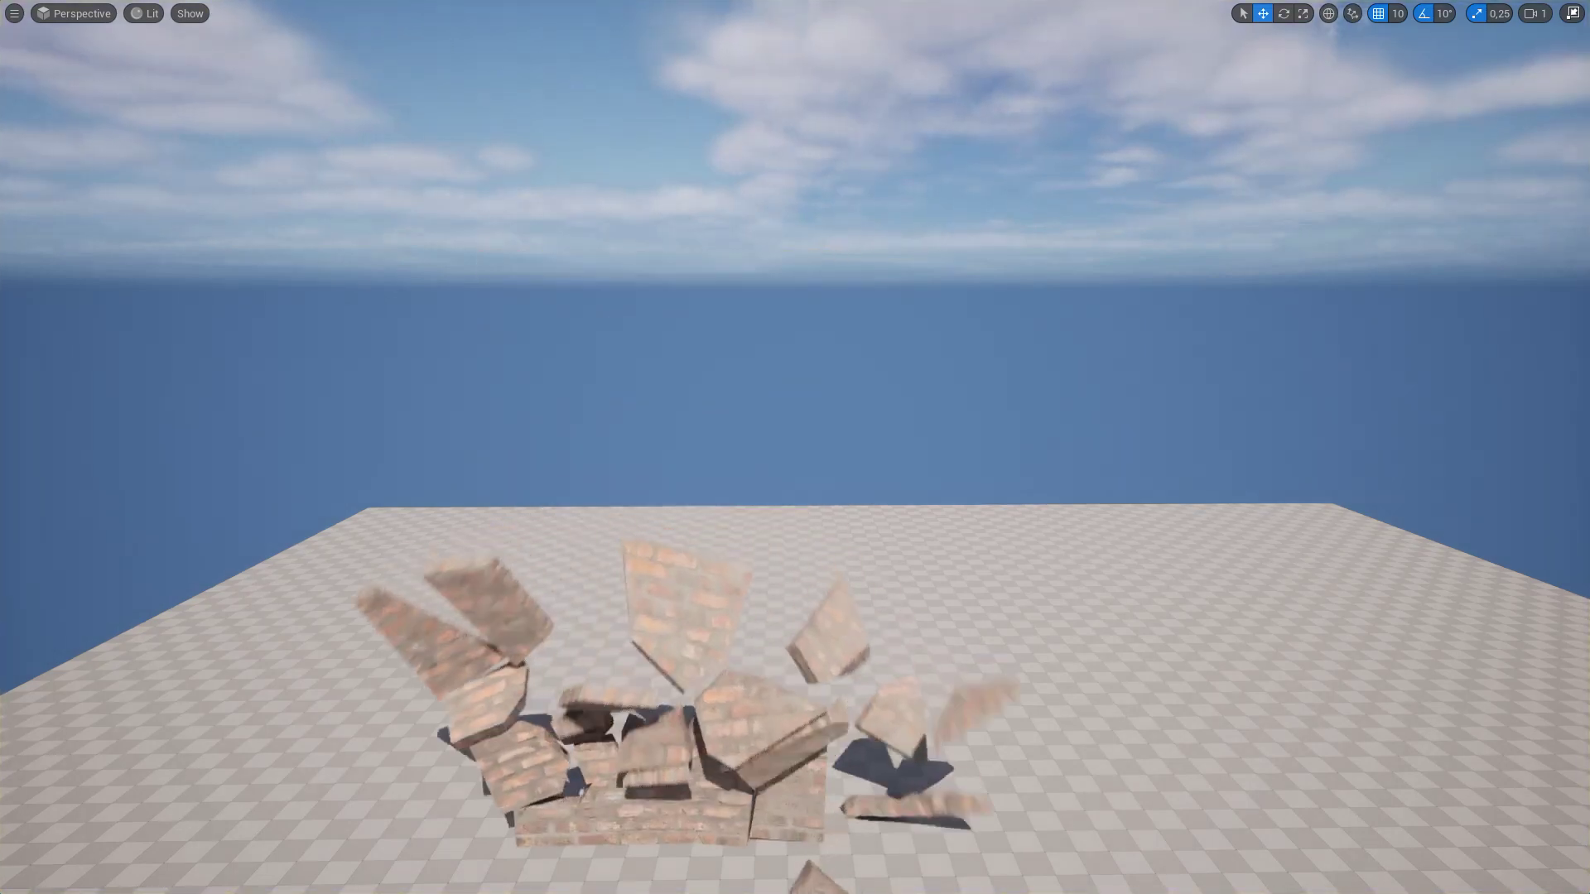
Replay the shattering simulation, then start a new Basic level with sky and floor.
key("Escape")
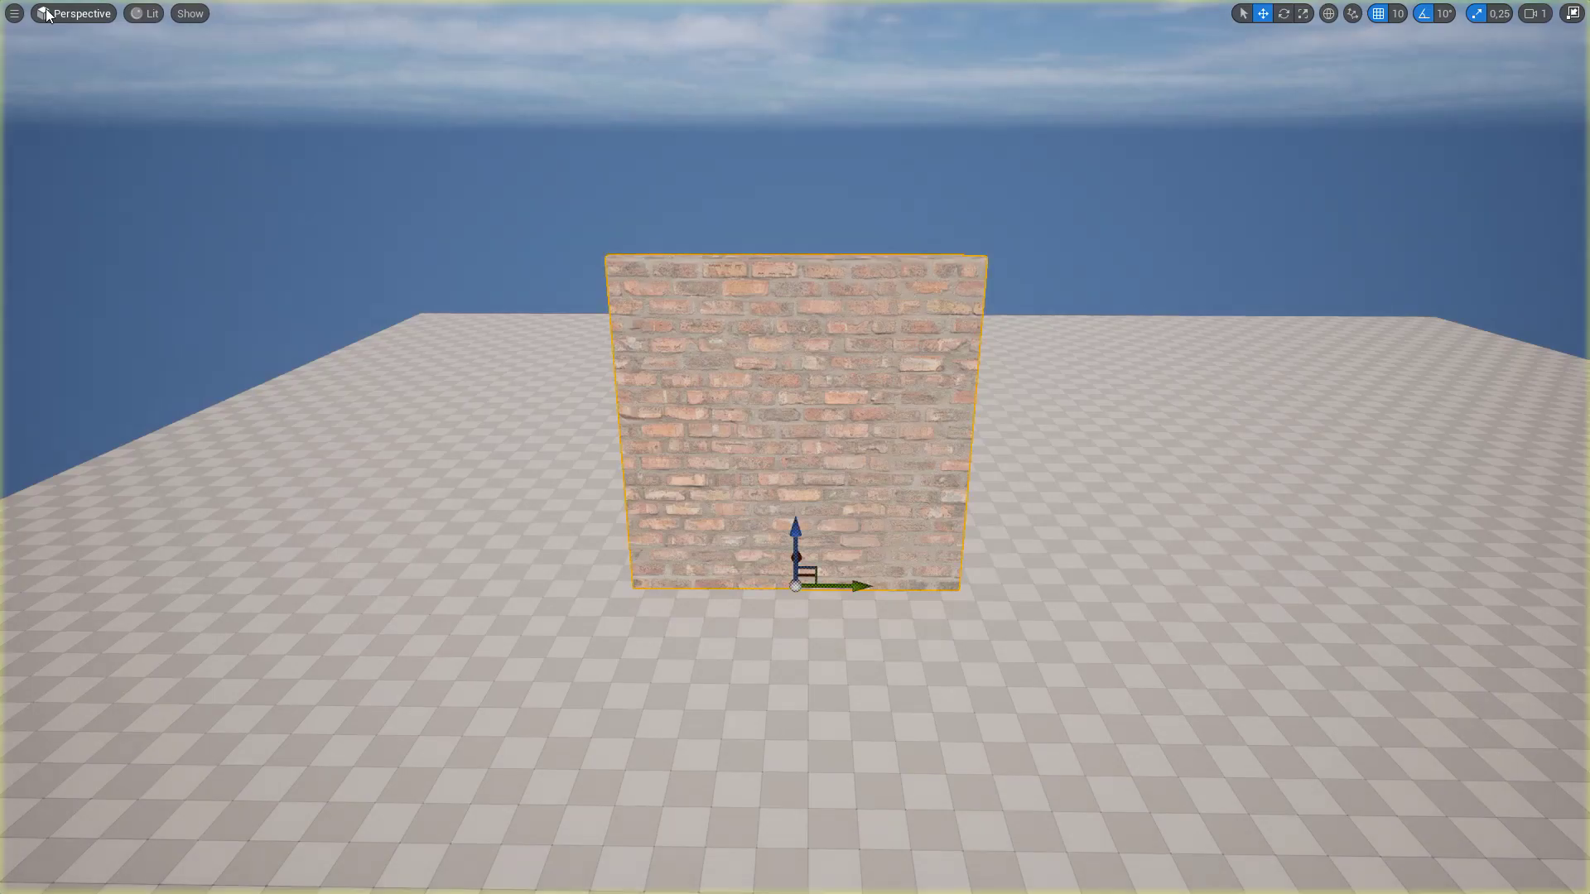
key("alt+s")
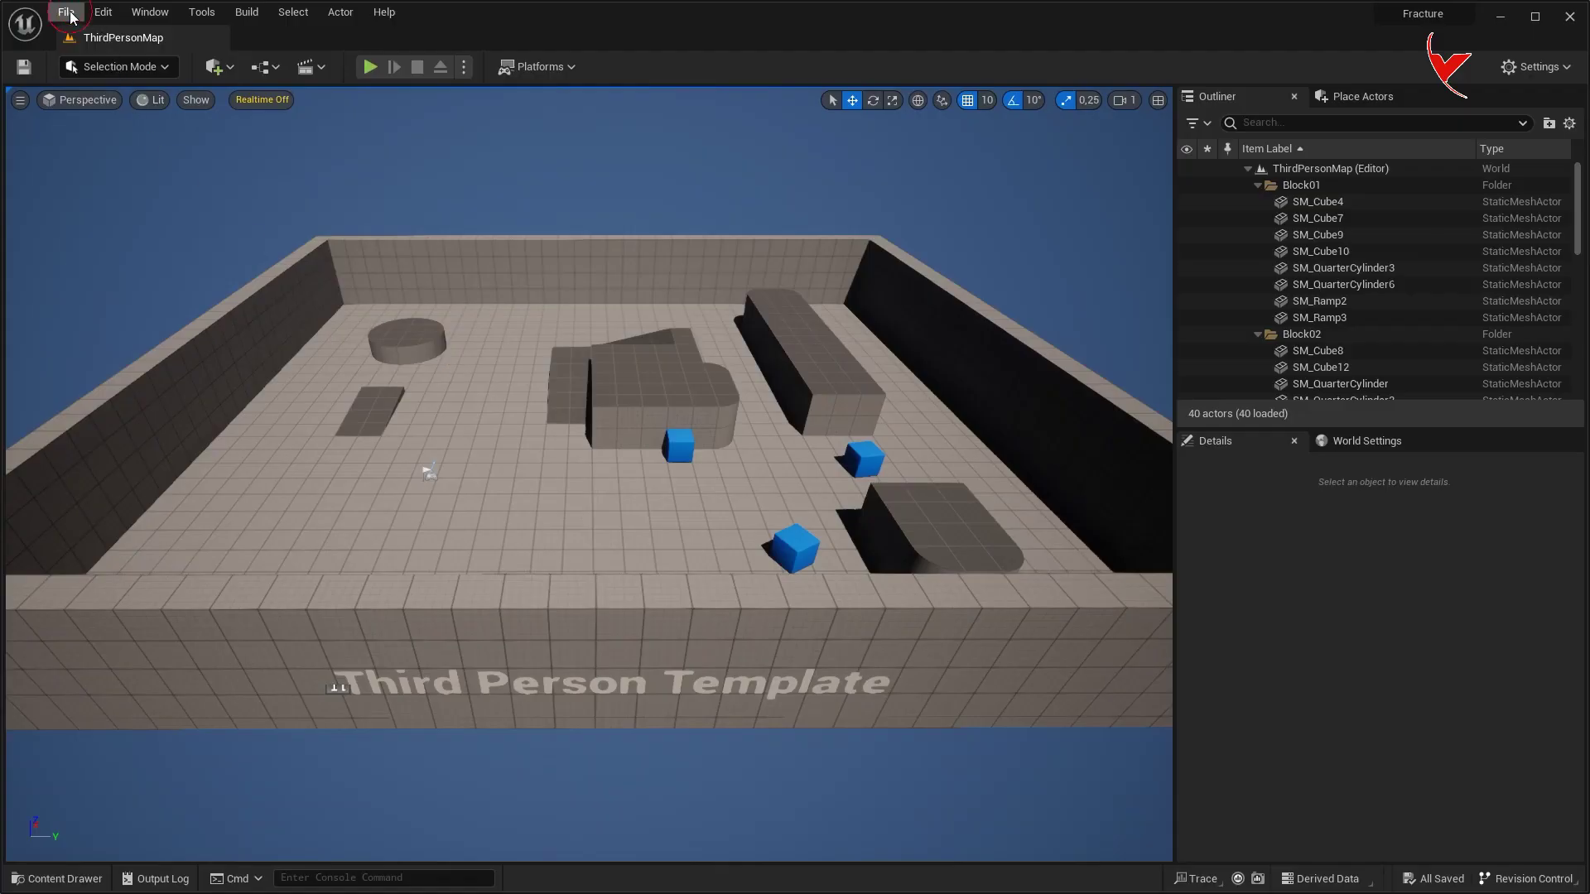
left_click(68, 13)
left_click(91, 52)
left_click(898, 644)
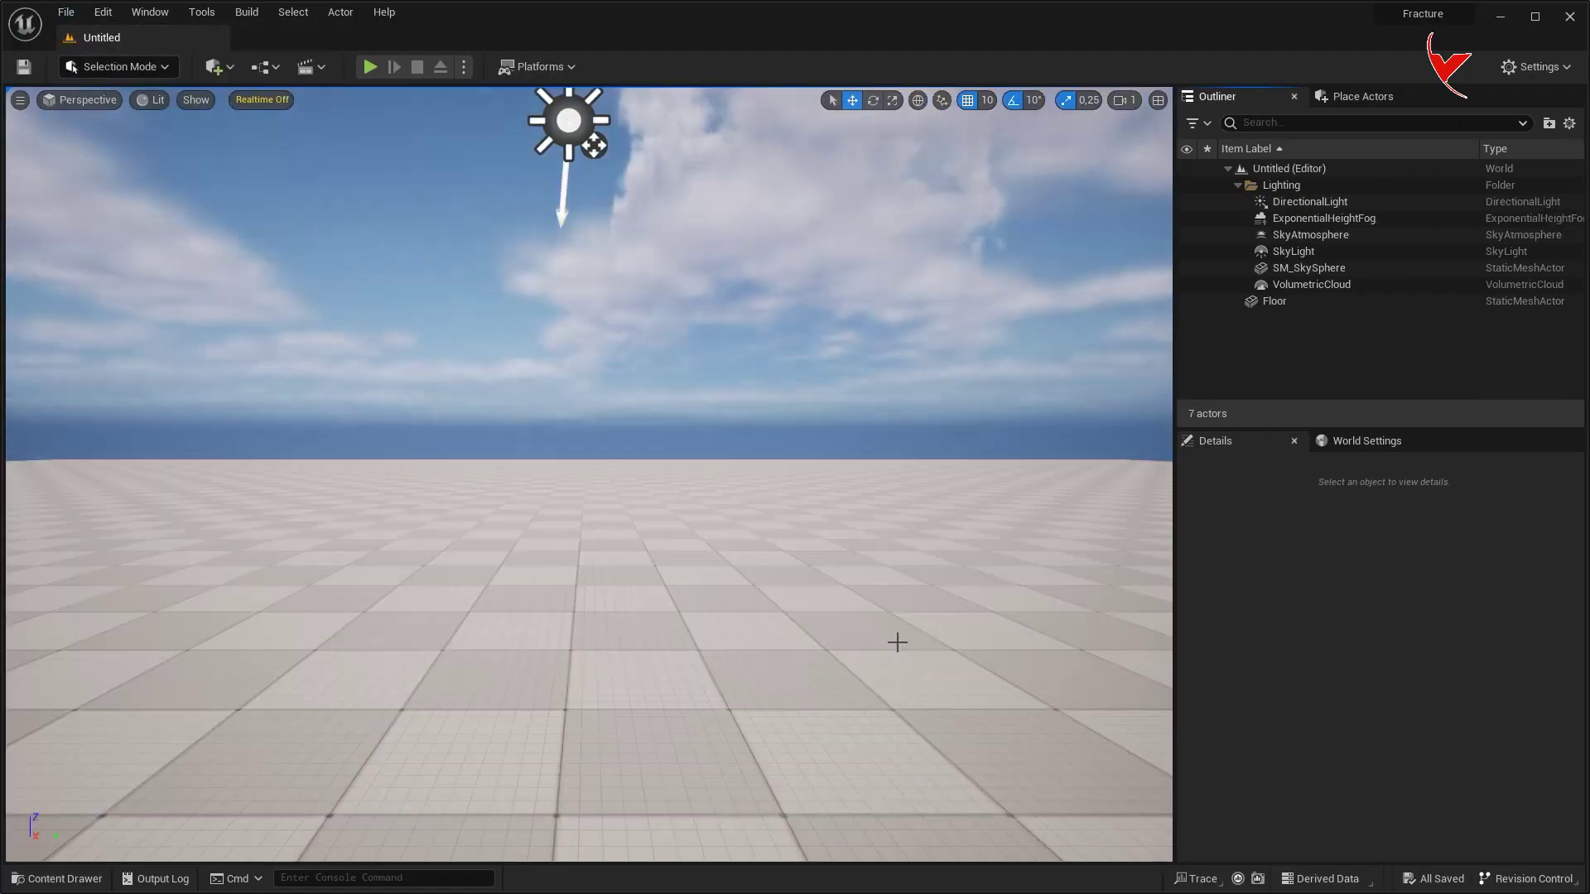
Place and accept a 1000×50×1000 Box wall with Modeling tools, then return to Selection Mode.
left_click(130, 69)
left_click(91, 164)
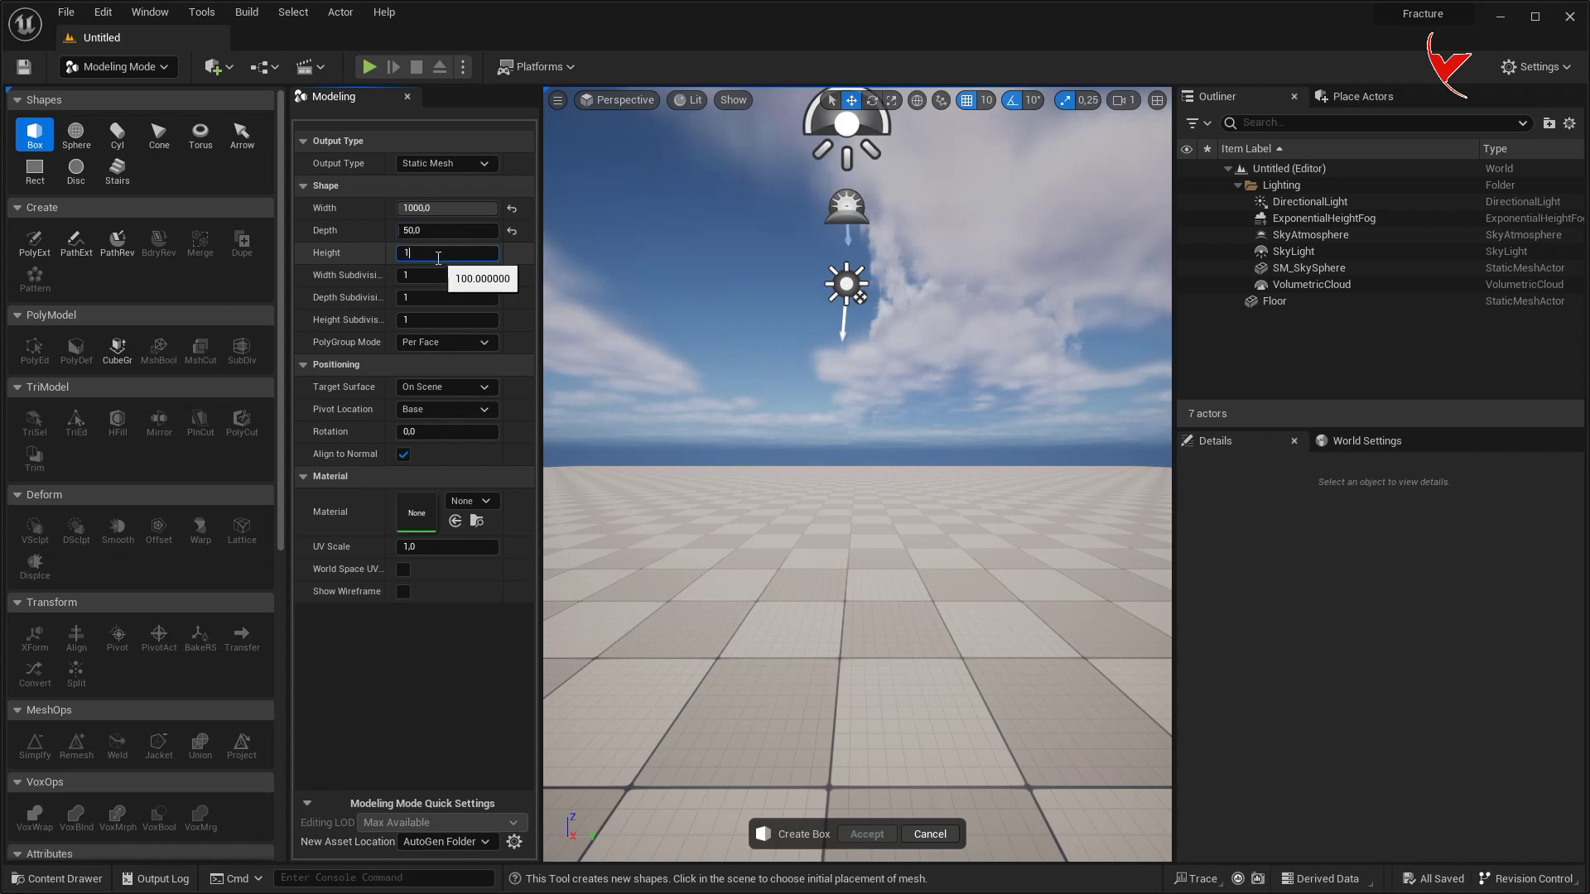
left_click(793, 629)
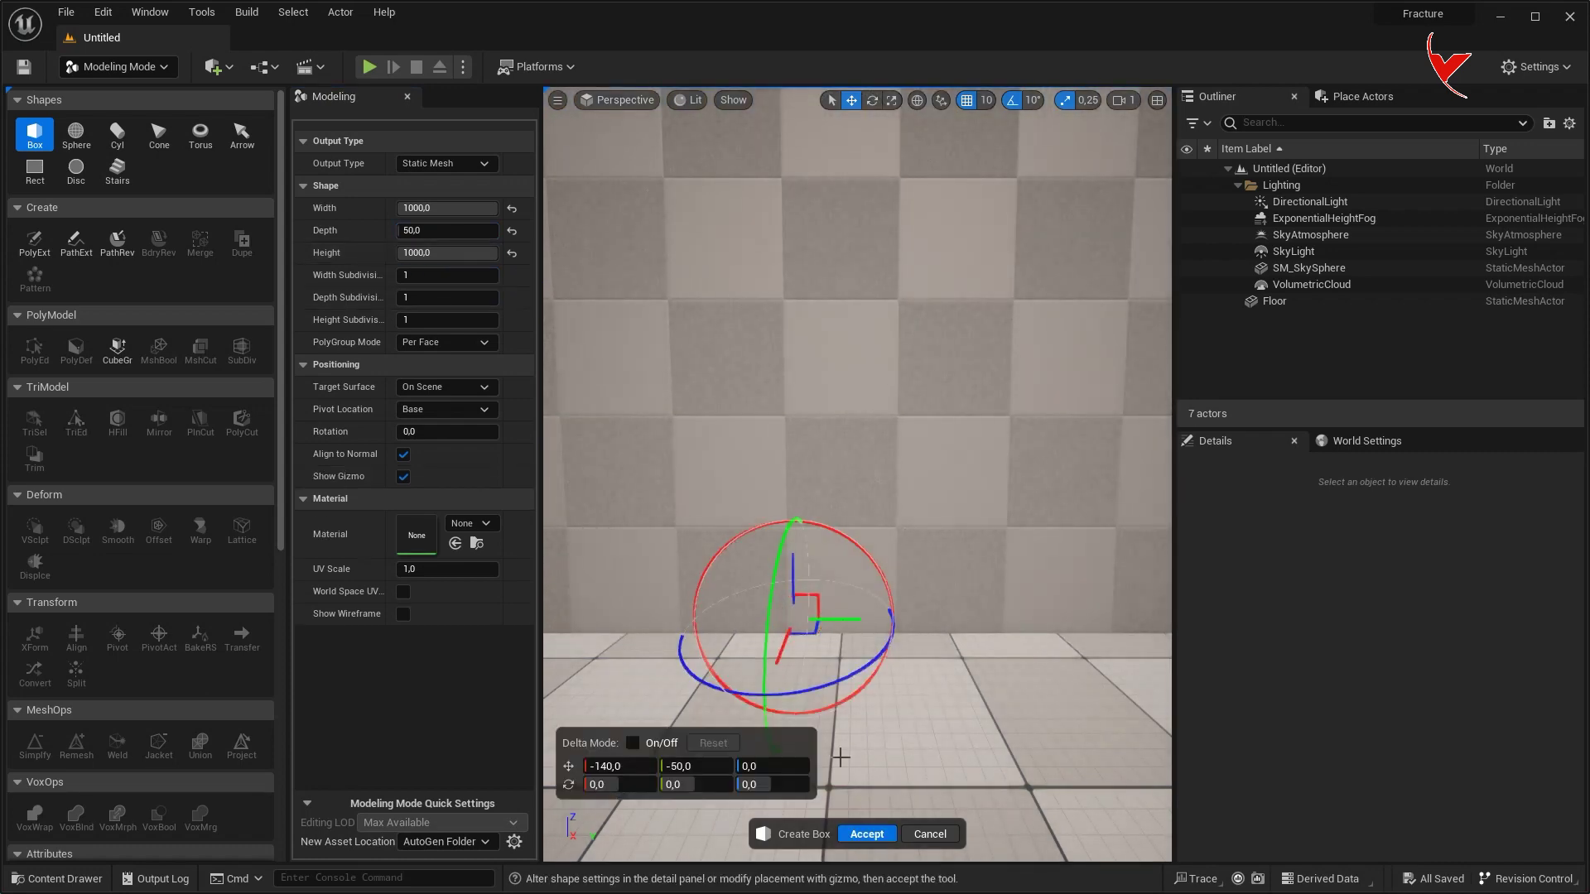
left_click(861, 836)
left_click(120, 66)
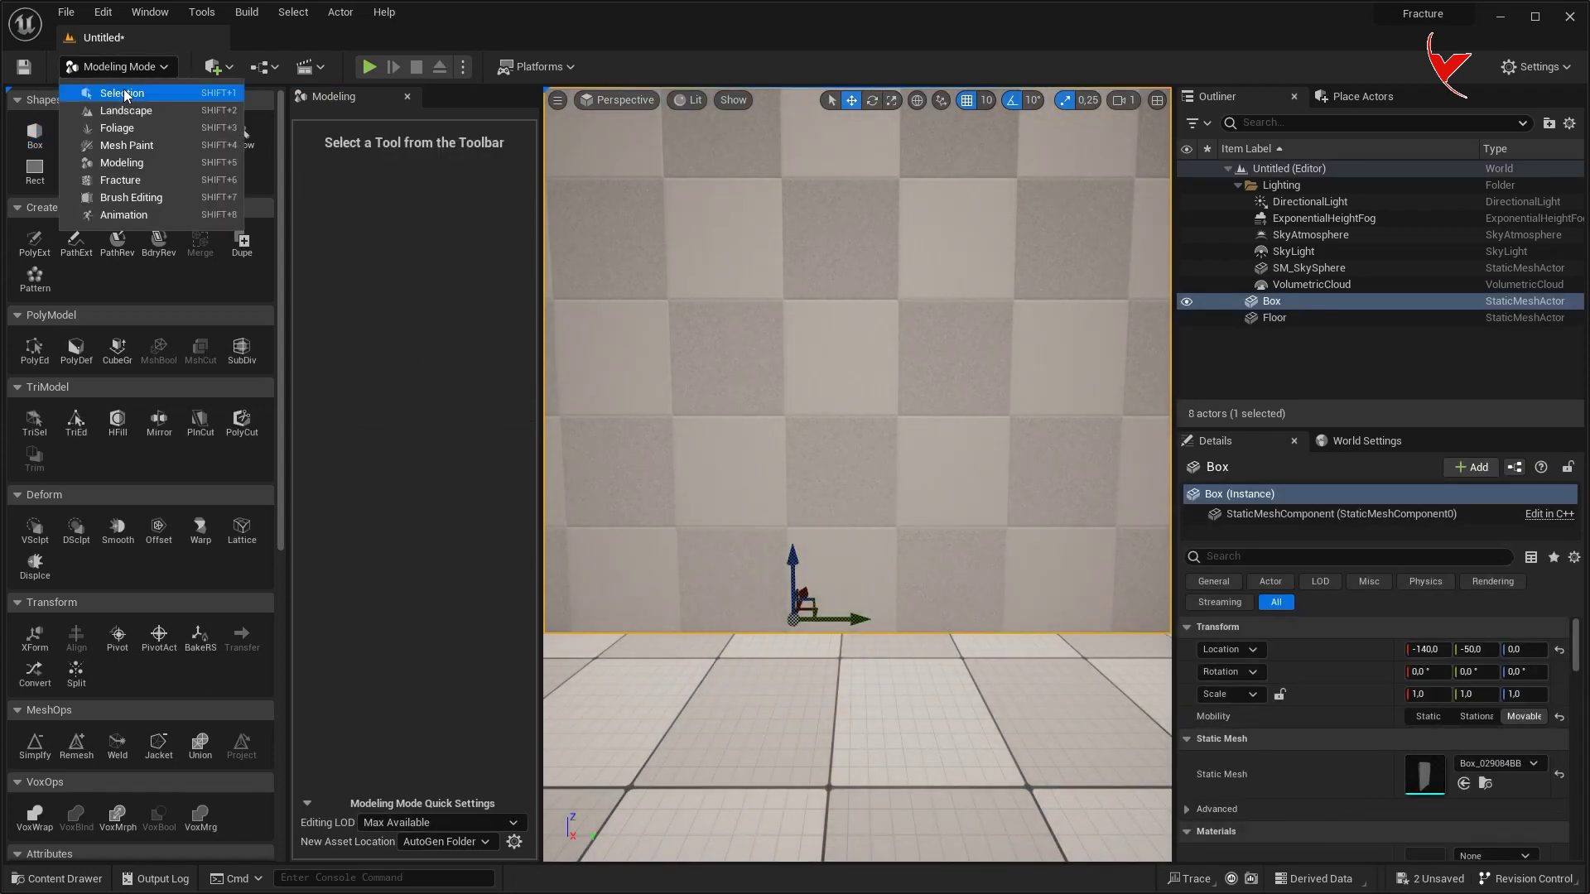
left_click(122, 90)
Search Quixel Bridge for 'wall' and add the Brick Wall surface textures to the project.
left_click(217, 70)
left_click(253, 132)
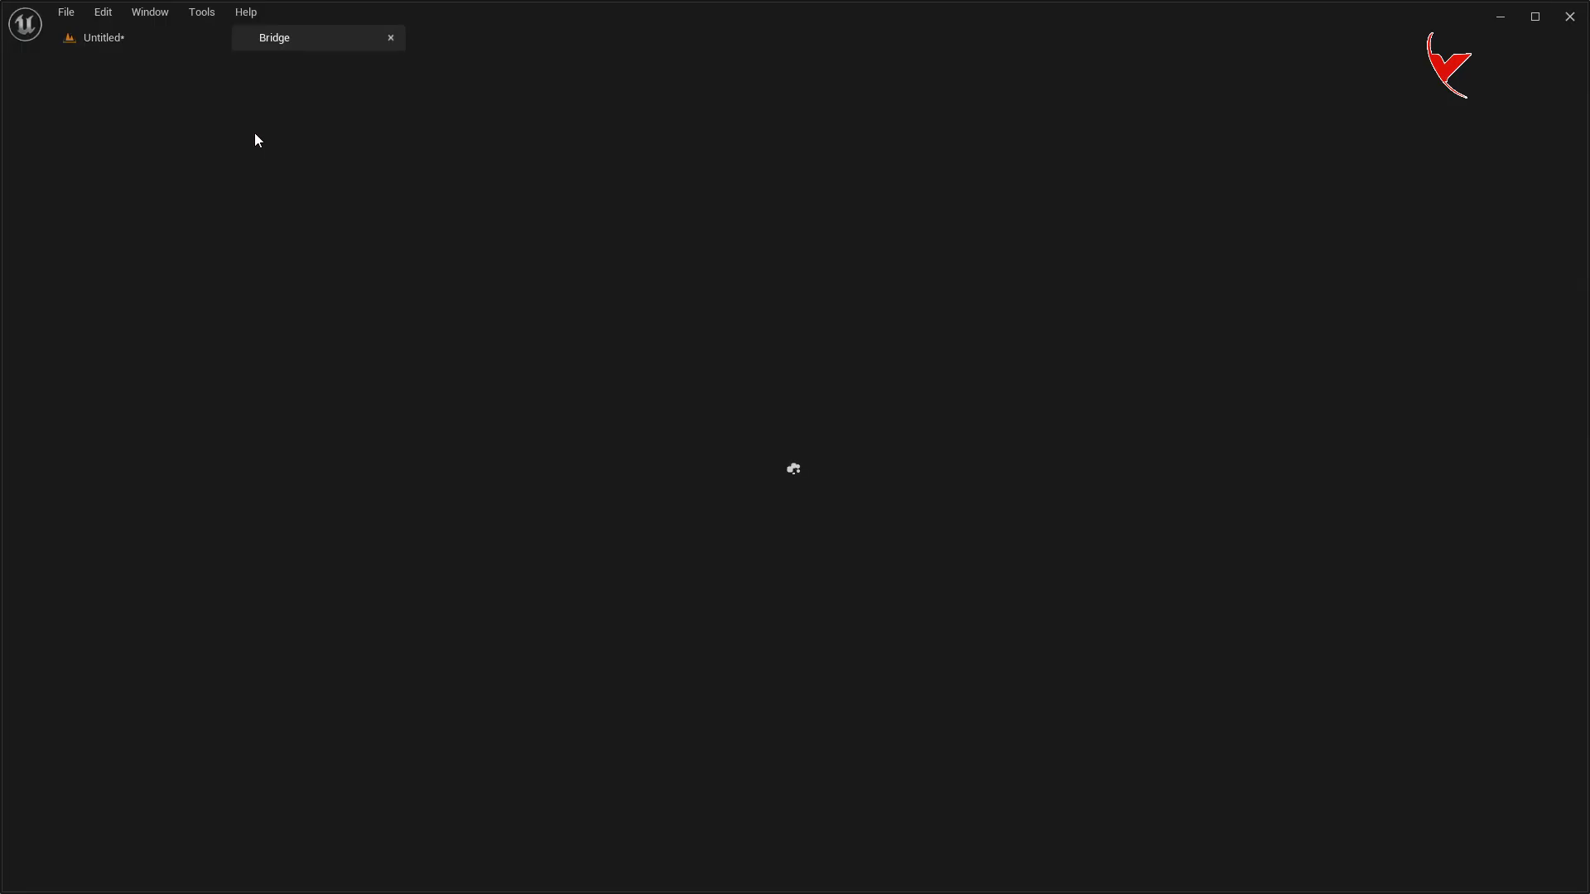
left_click(603, 70)
type("wall")
key("Return")
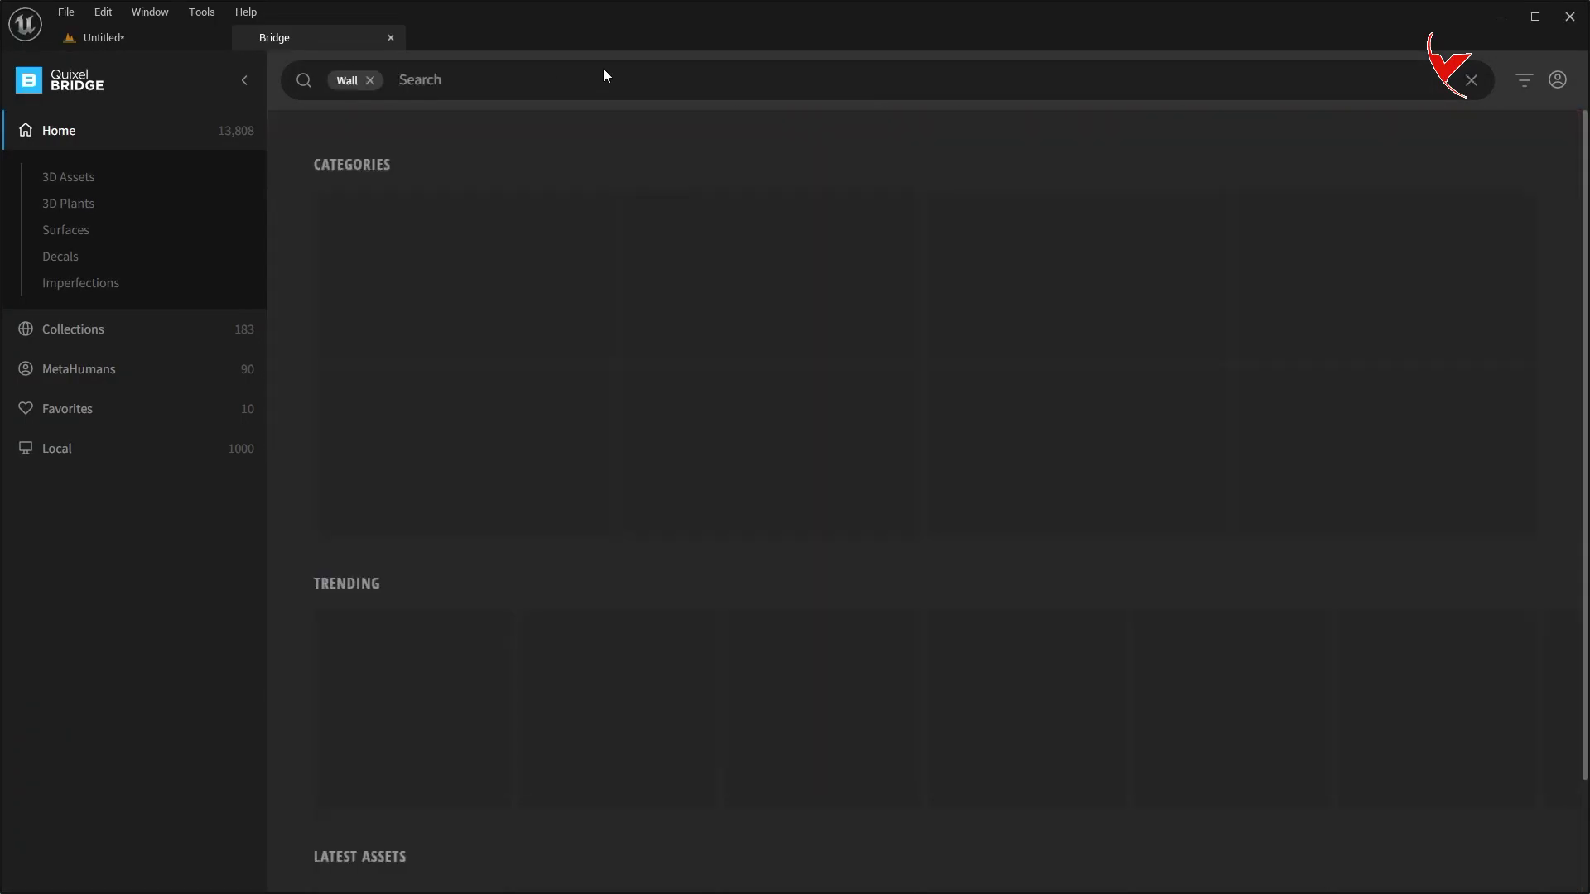
left_click(1520, 657)
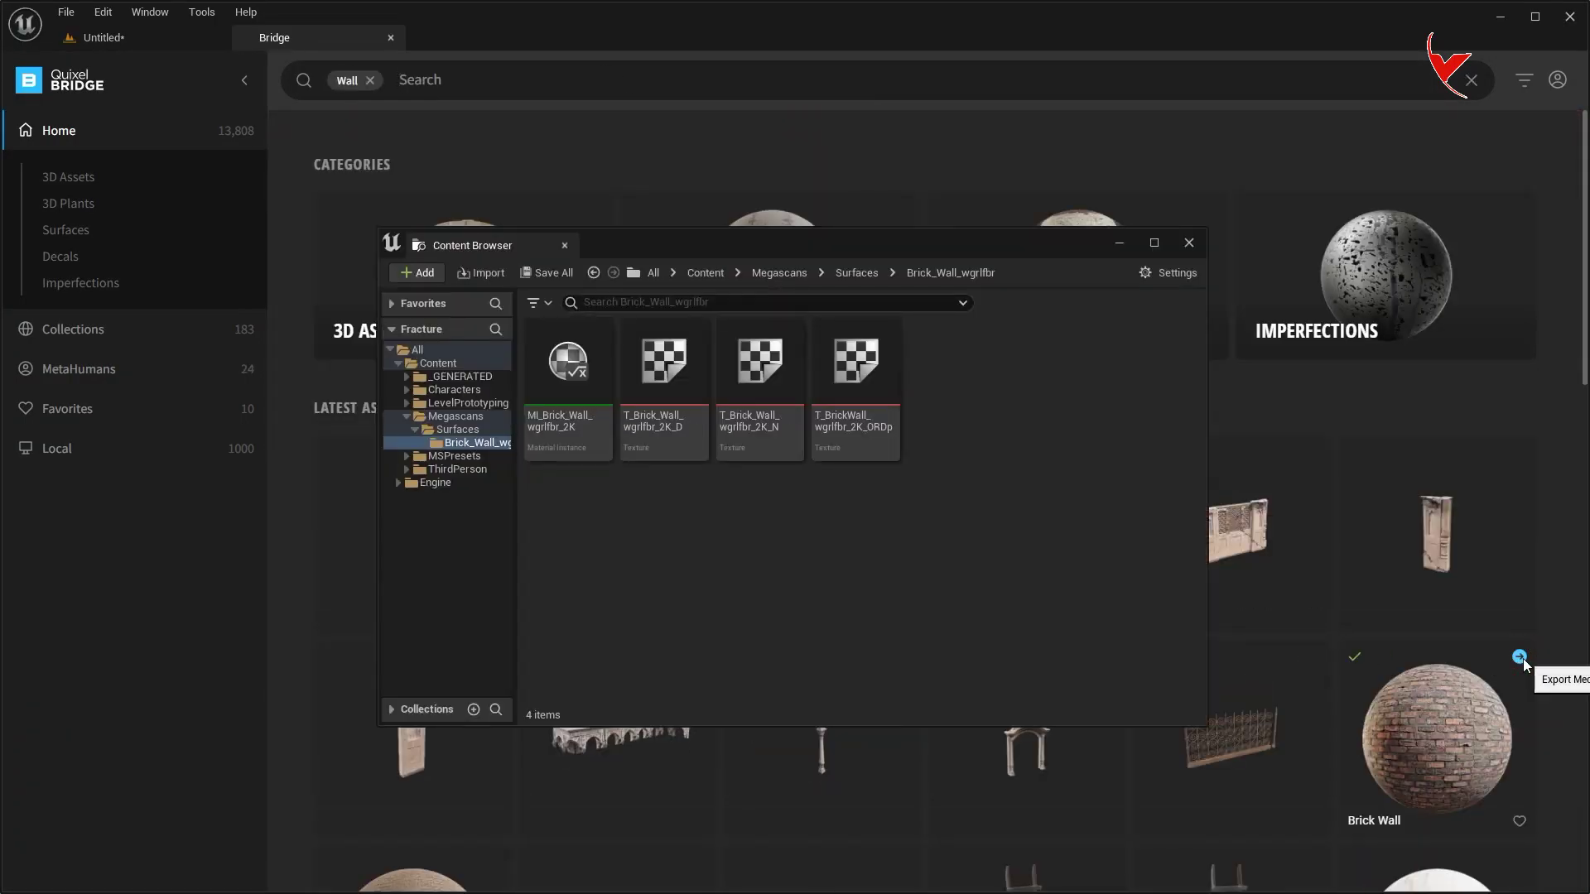
left_click(1193, 242)
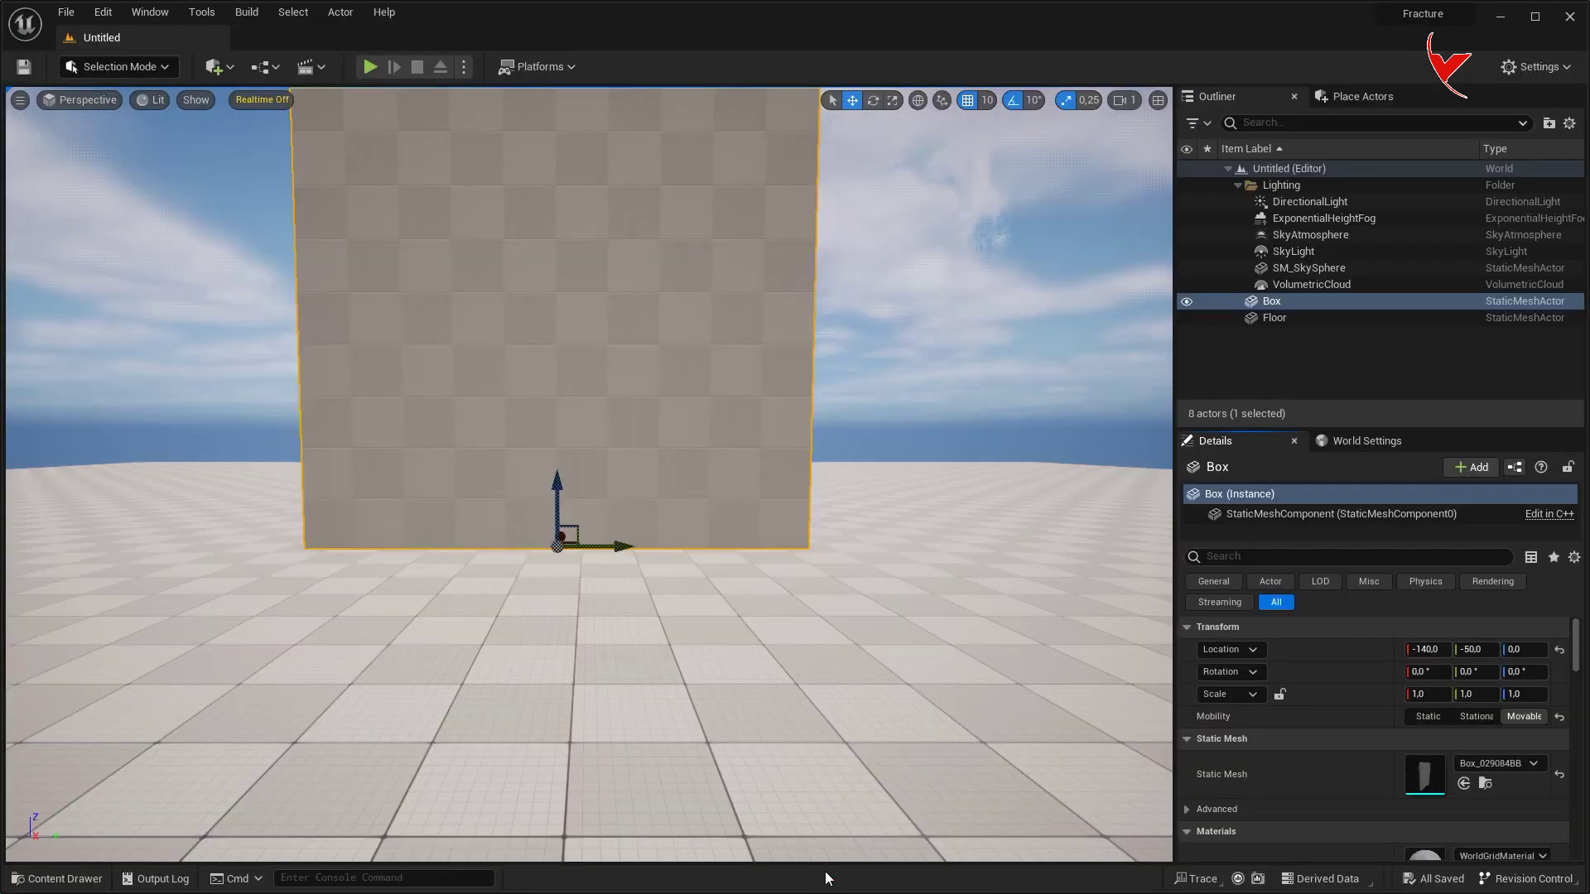
Create a new material named M_Box and open it docked beside the level.
key("ctrl+space")
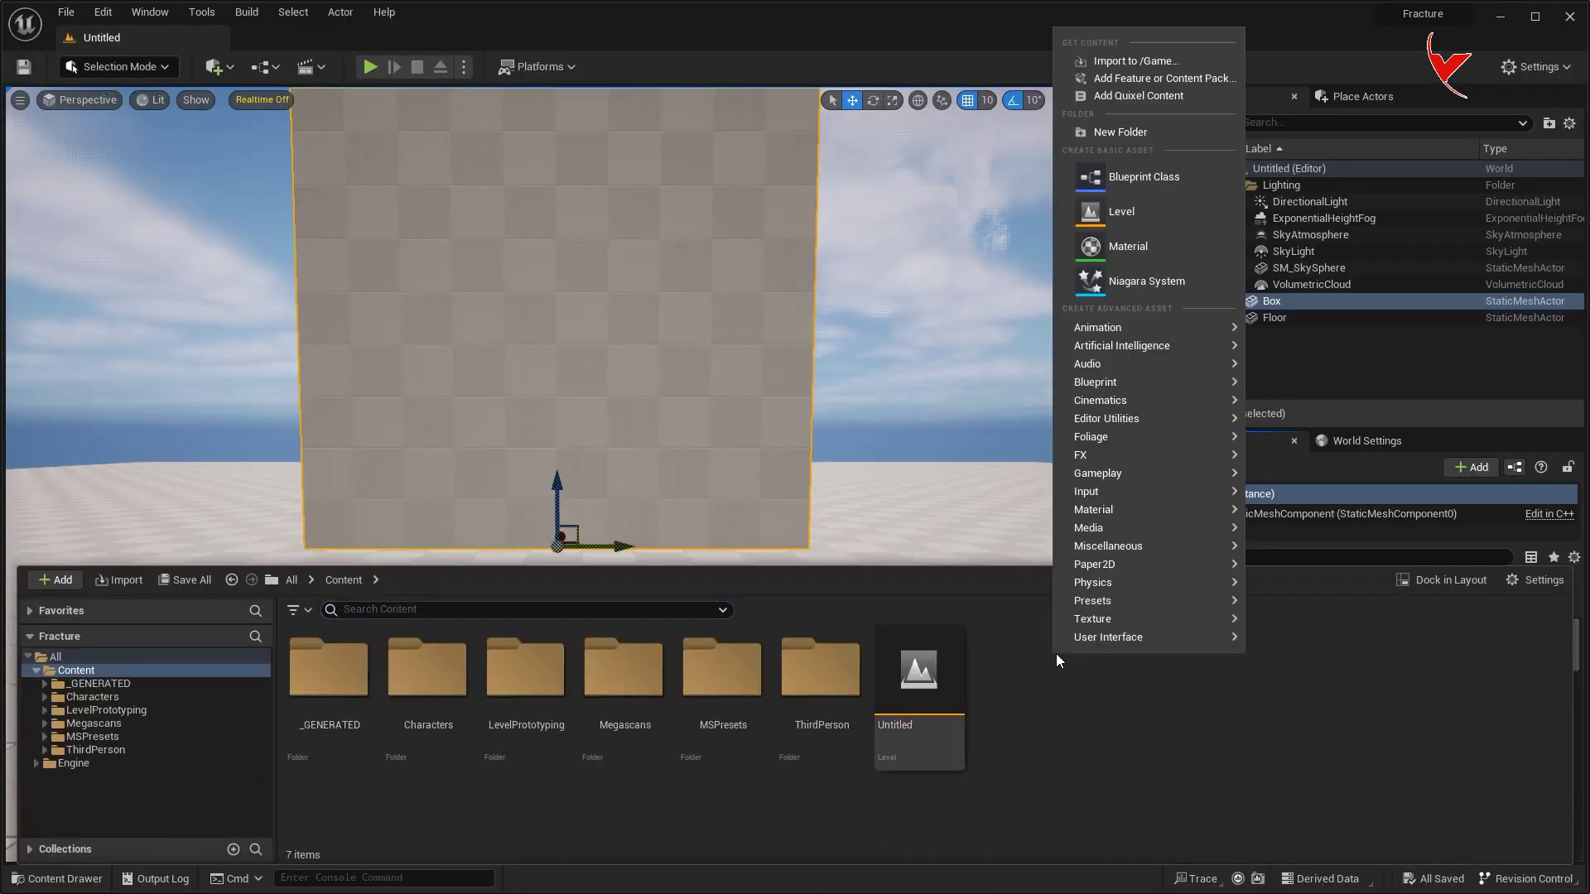
right_click(1054, 659)
mouse_move(1142, 510)
left_click(1278, 525)
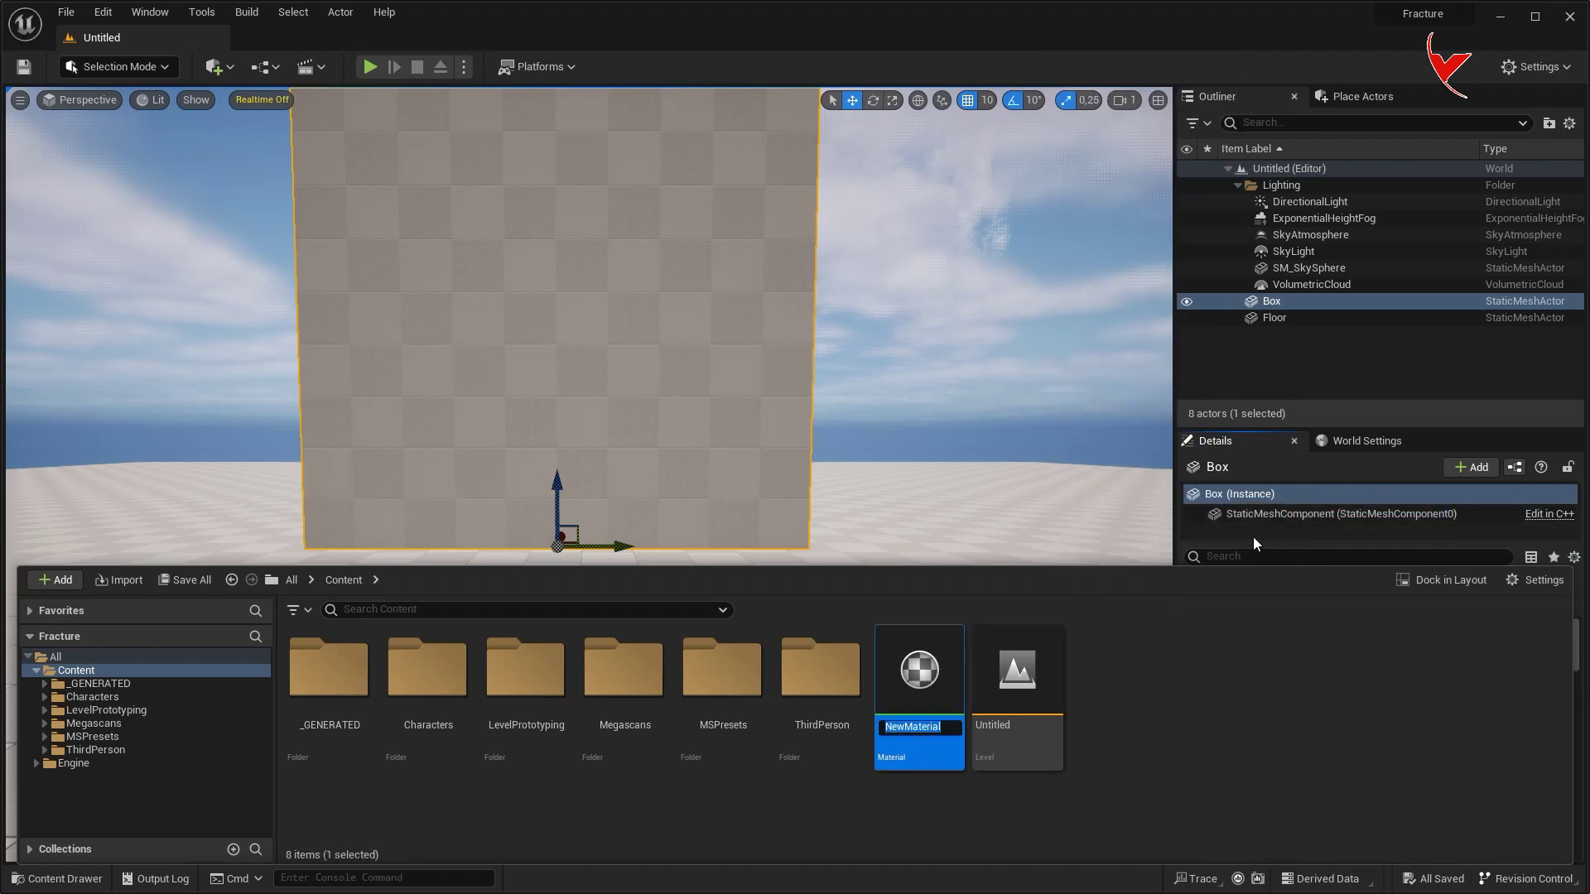
type("M_Box")
key("Return")
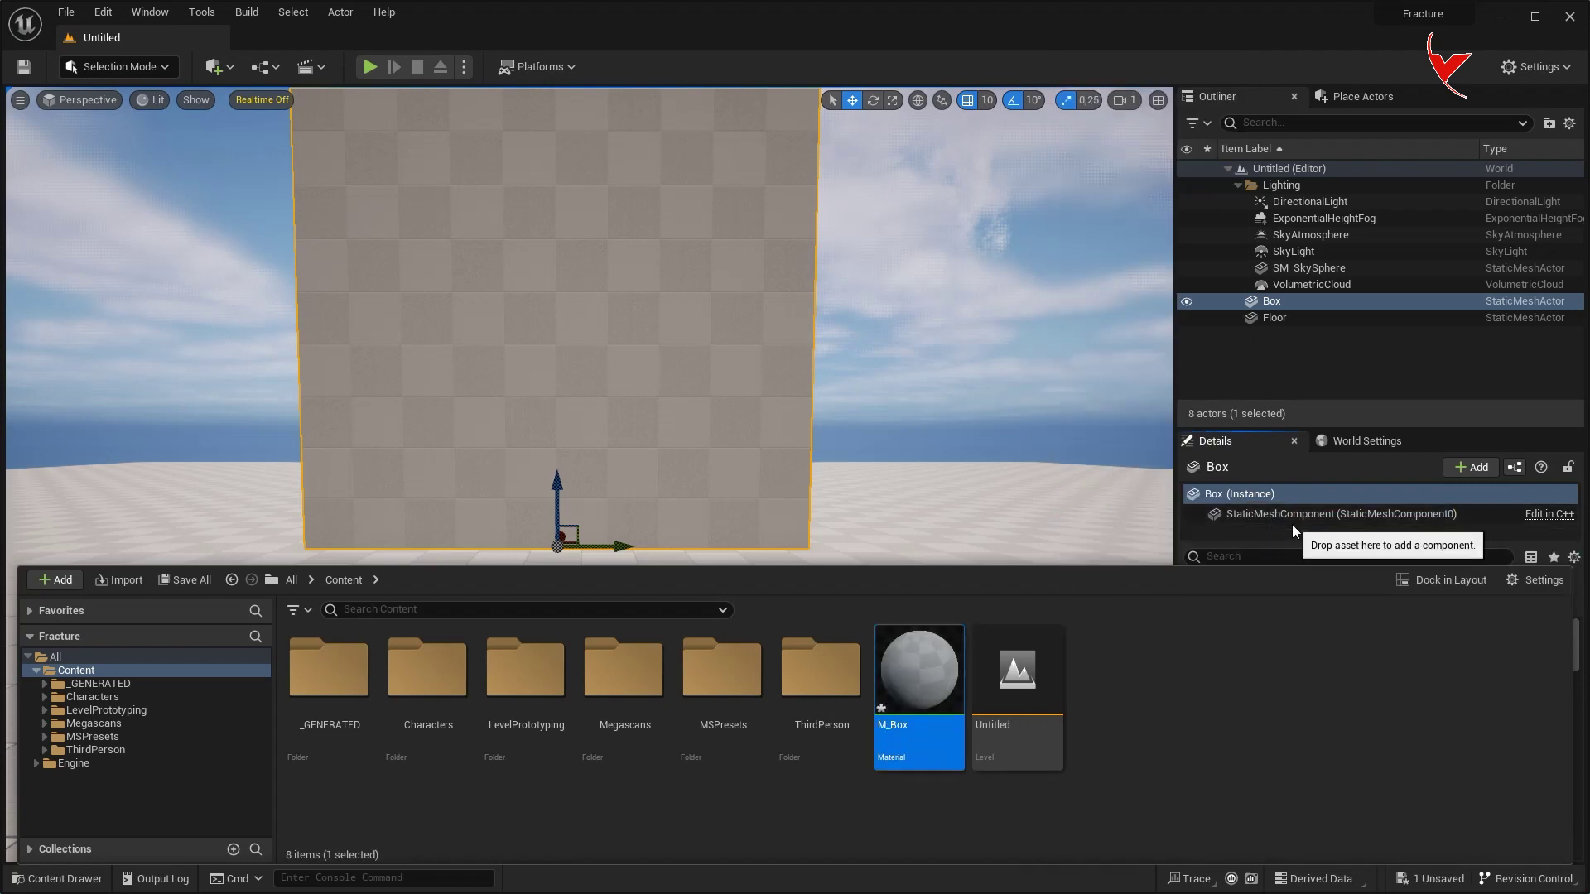
double_click(934, 674)
left_click_drag(522, 119, 315, 48)
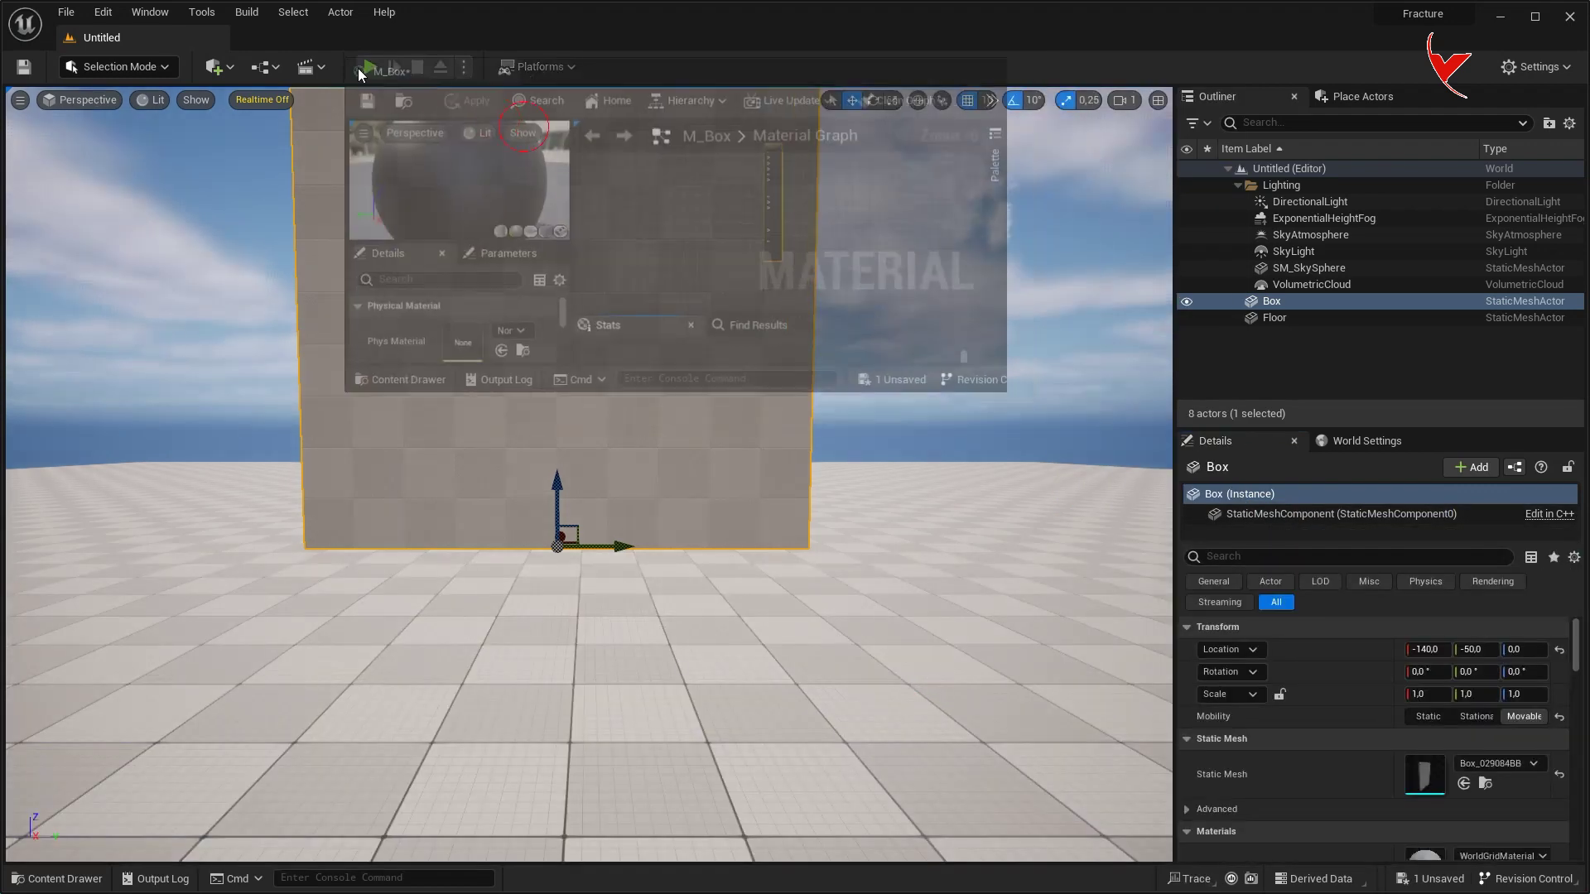
Bring the three Brick_Wall_wgrlfbr textures from Megascans Surfaces into the M_Box graph.
scroll(922, 328, "up", 5)
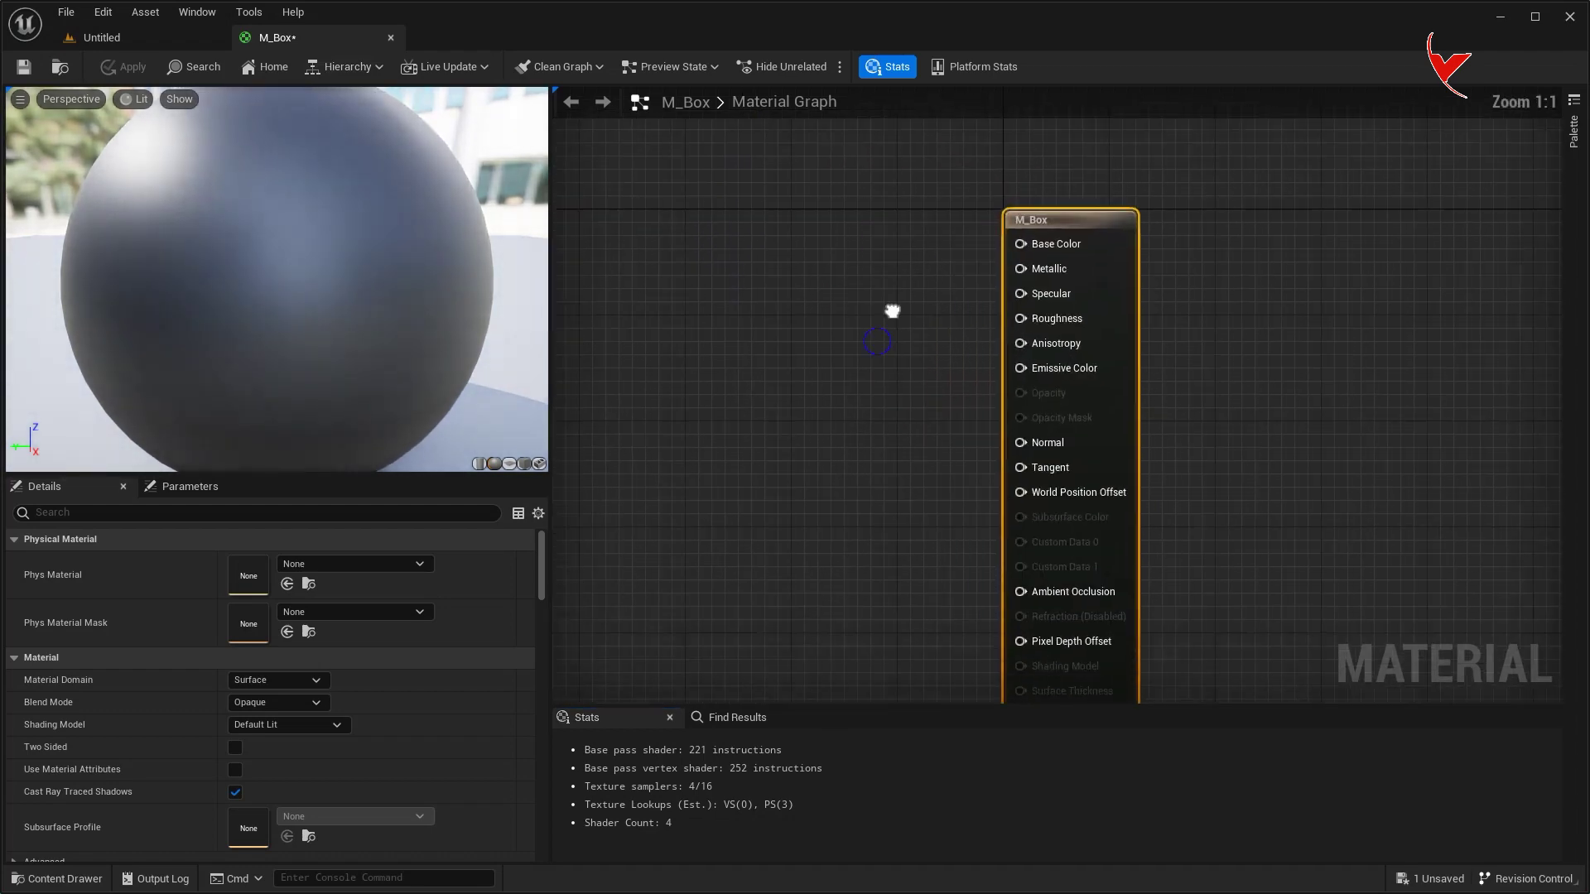
key("ctrl+space")
left_click(652, 705)
double_click(652, 706)
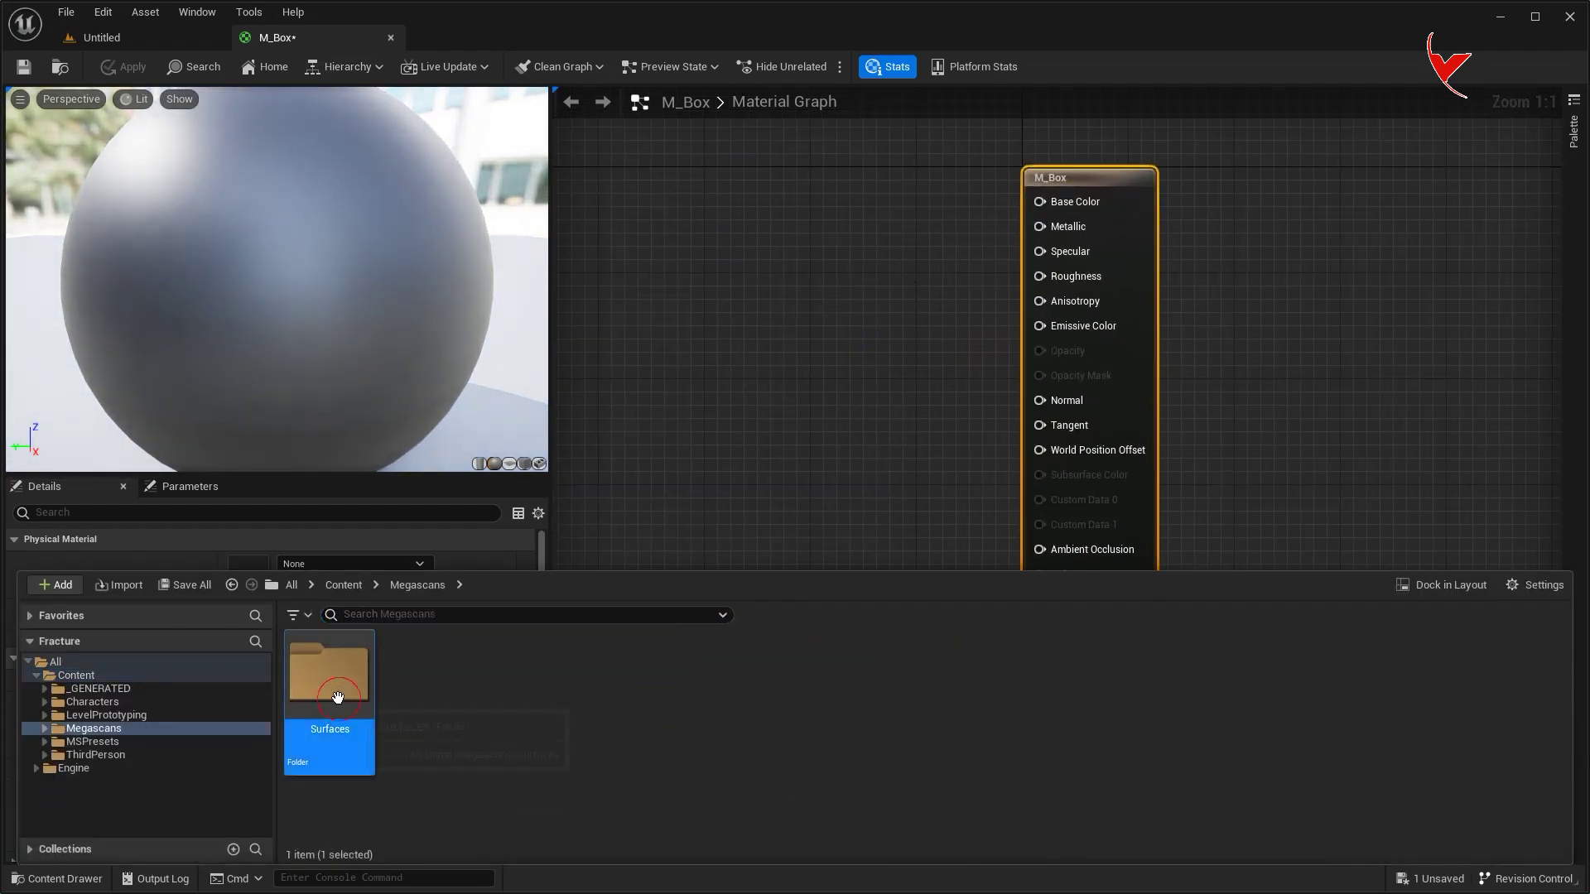
double_click(335, 679)
double_click(336, 679)
left_click(427, 674)
left_click(623, 675, "shift")
left_click_drag(411, 684, 613, 314)
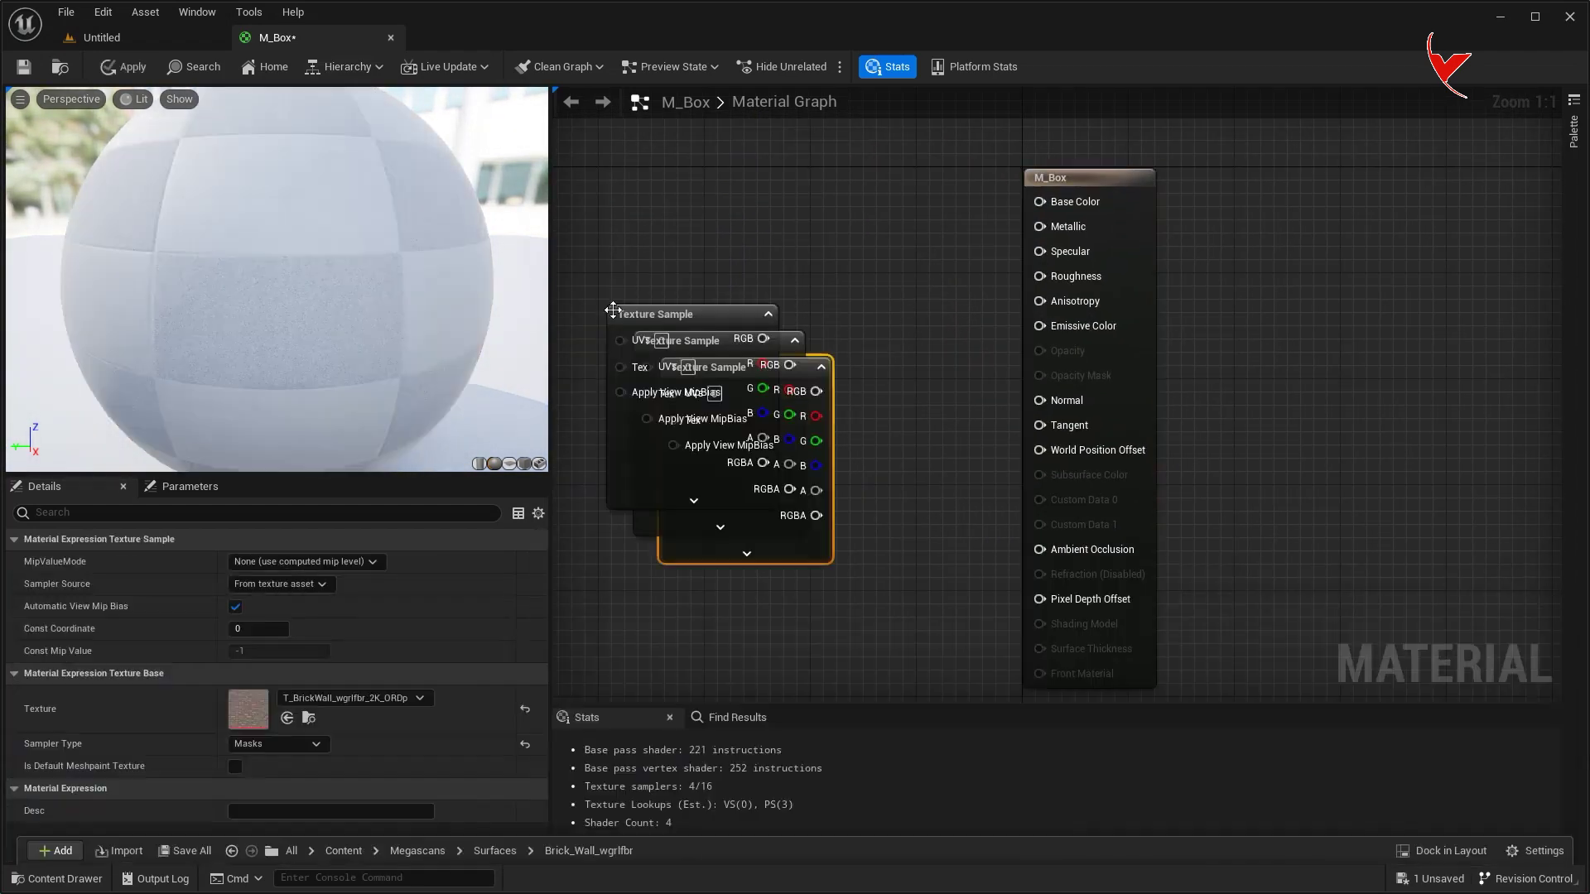
Wire the colour texture to Base Color, mask to Roughness, and normal to Normal.
left_click_drag(753, 435, 767, 223)
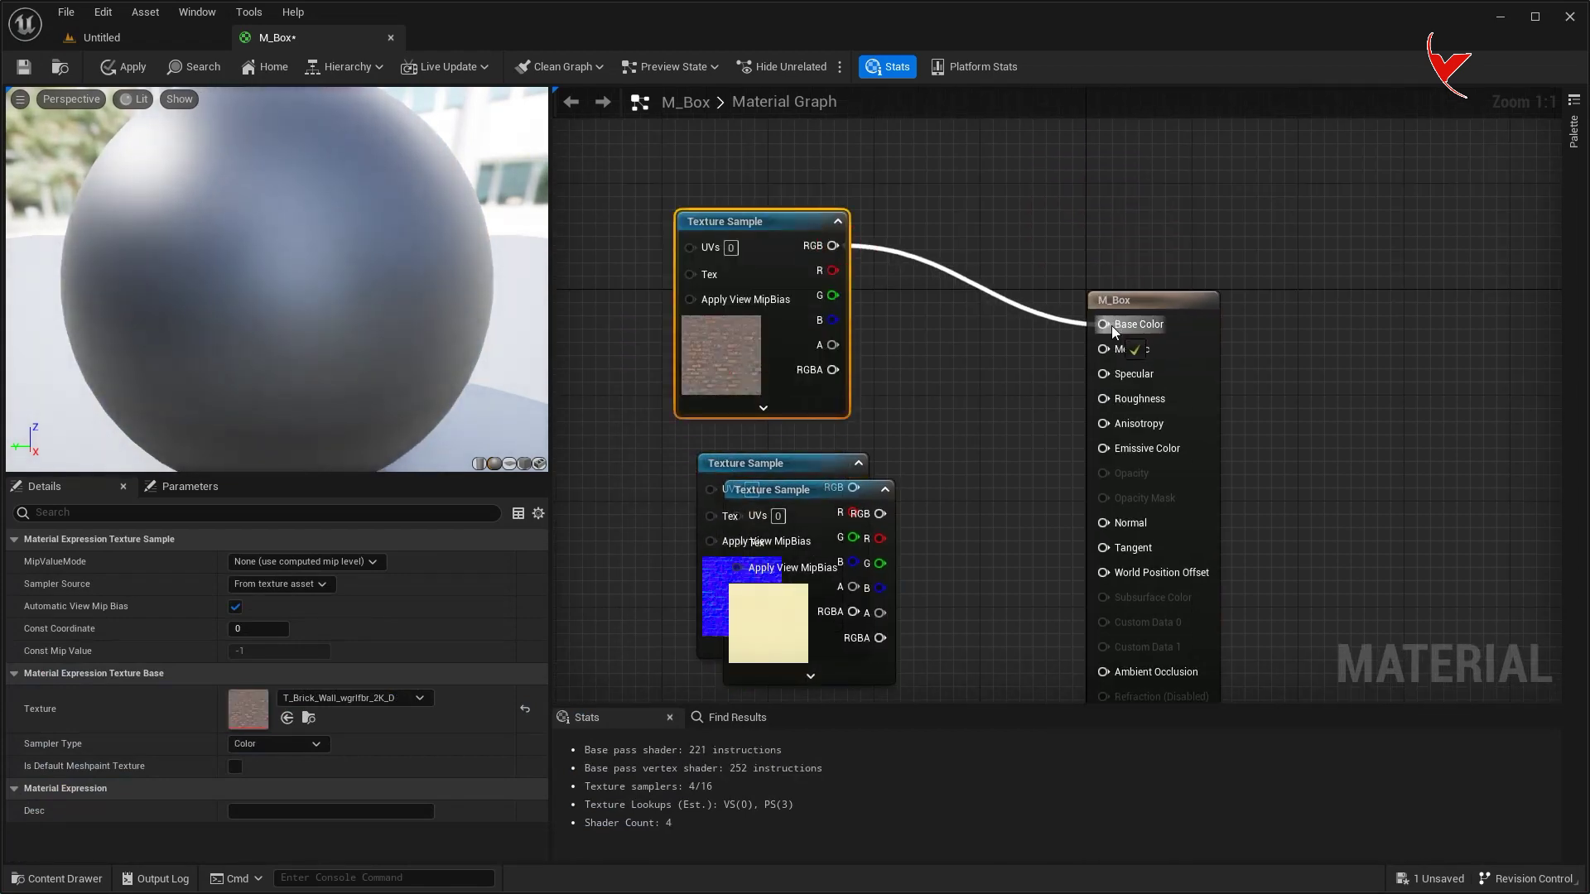
left_click_drag(1111, 326, 1108, 325)
left_click_drag(1166, 300, 1246, 220)
right_click_drag(1200, 373, 1270, 123)
left_click_drag(857, 207, 872, 479)
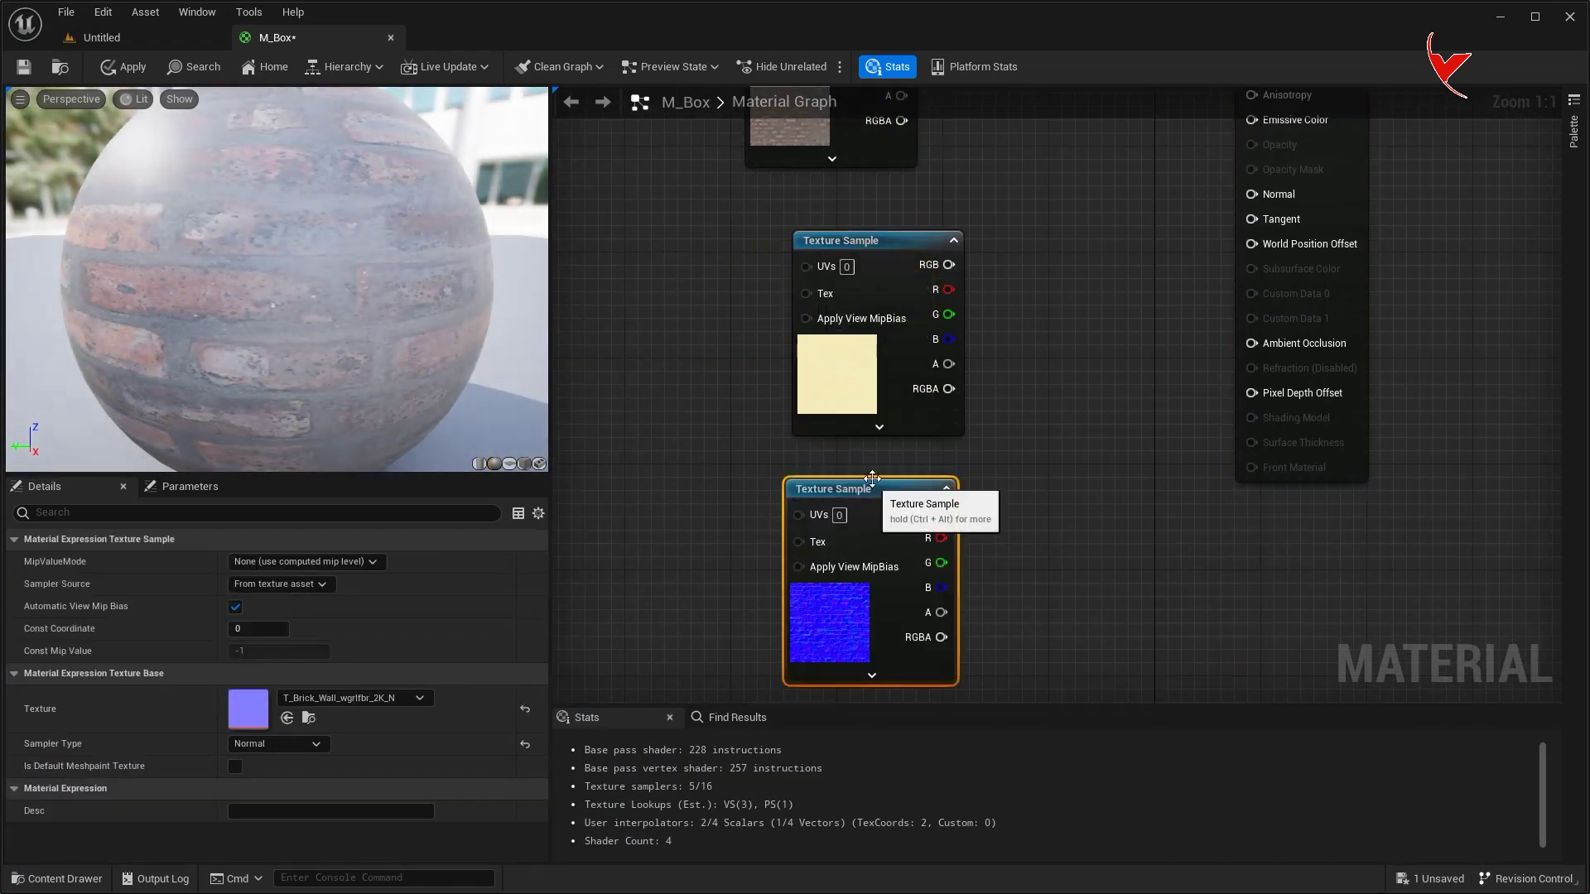
right_click_drag(944, 266, 871, 441)
left_click_drag(1194, 243, 1194, 244)
left_click_drag(770, 415, 734, 384)
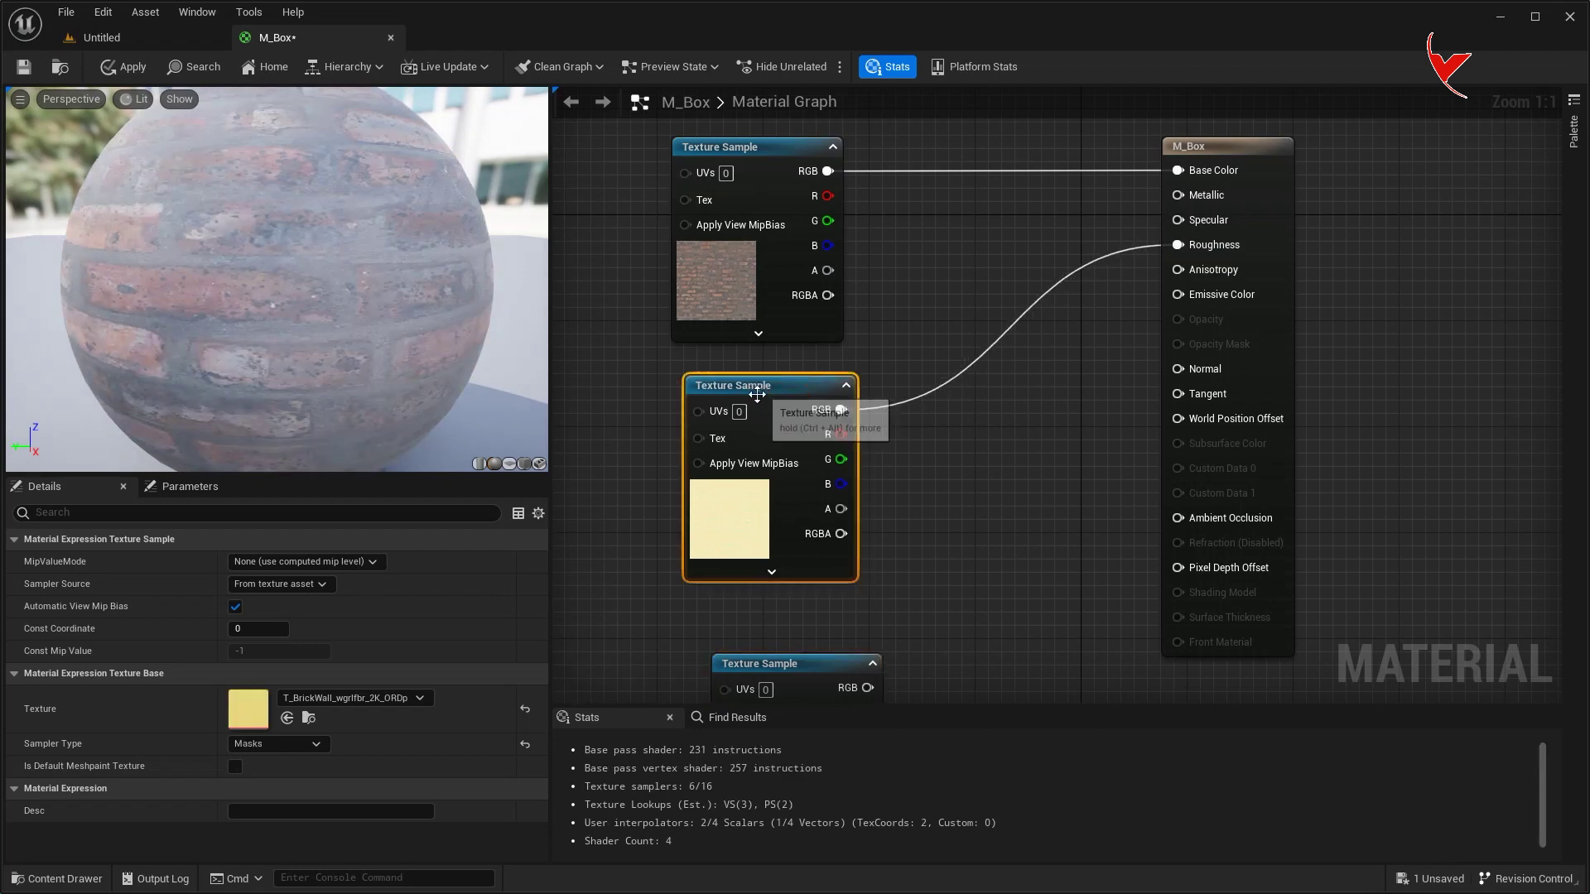
right_click_drag(877, 687, 862, 579)
left_click_drag(1139, 320, 1162, 262)
left_click_drag(765, 565, 739, 552)
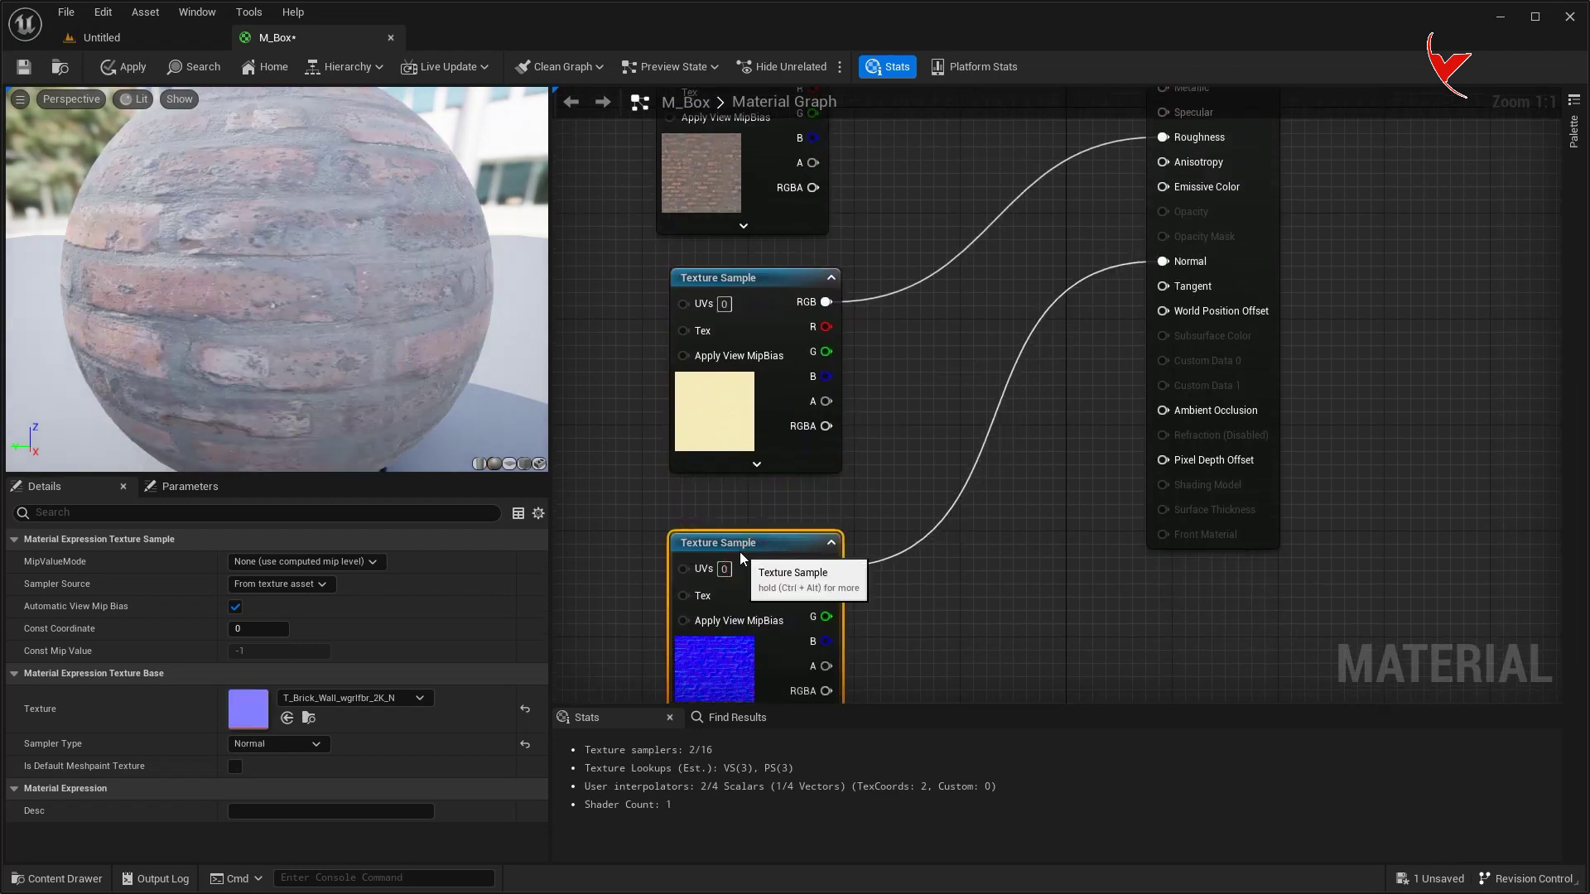
Apply and save the M_Box material, then close its editor.
left_click(116, 68)
left_click(23, 68)
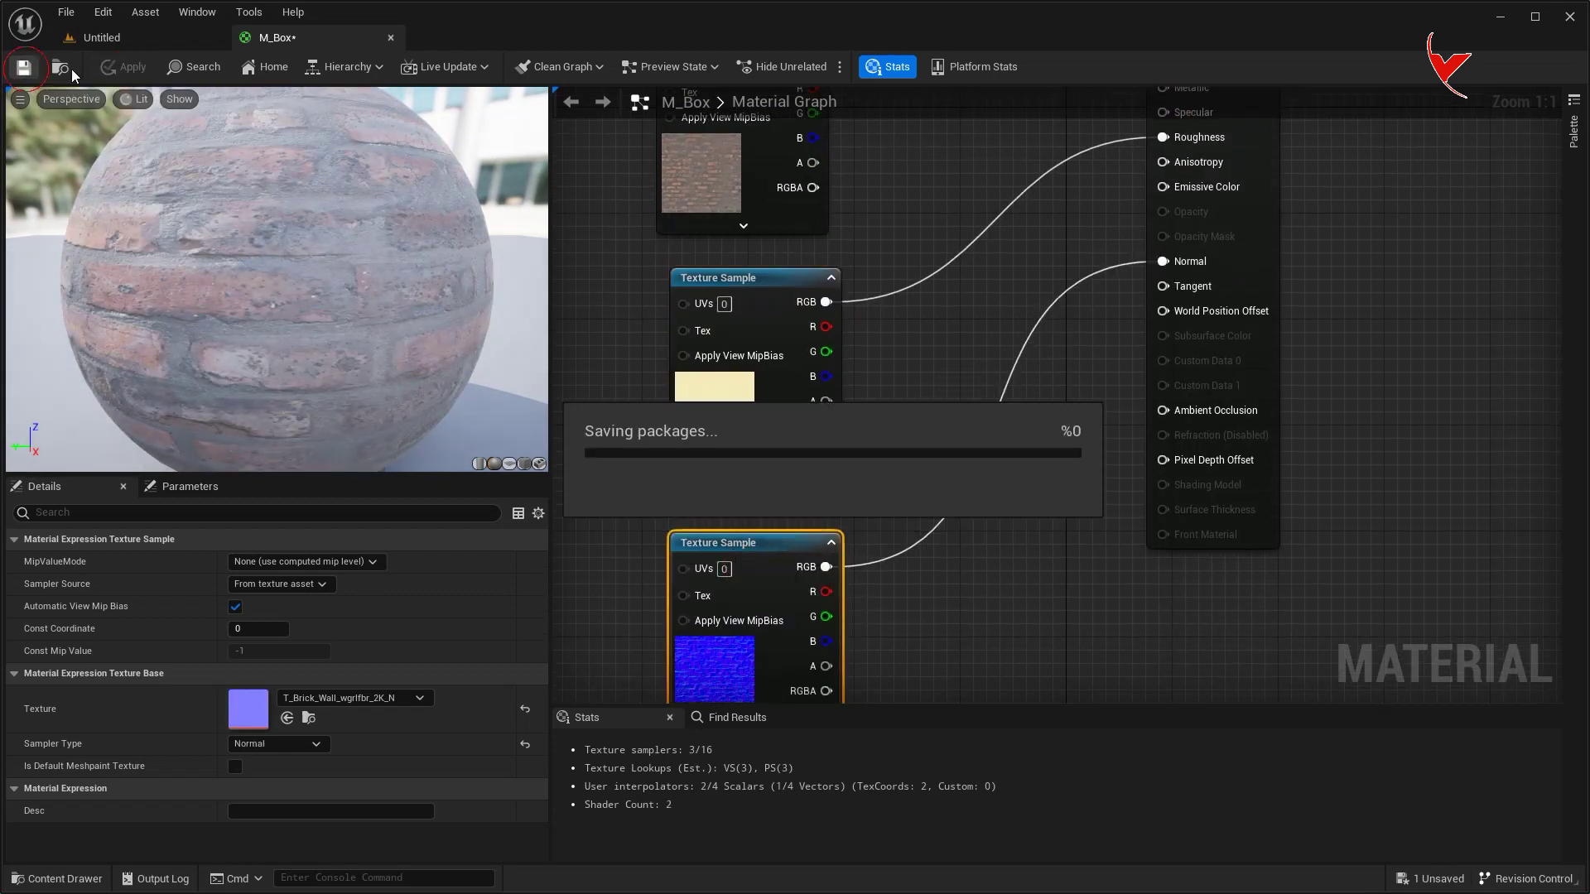
left_click(391, 37)
key("ctrl+space")
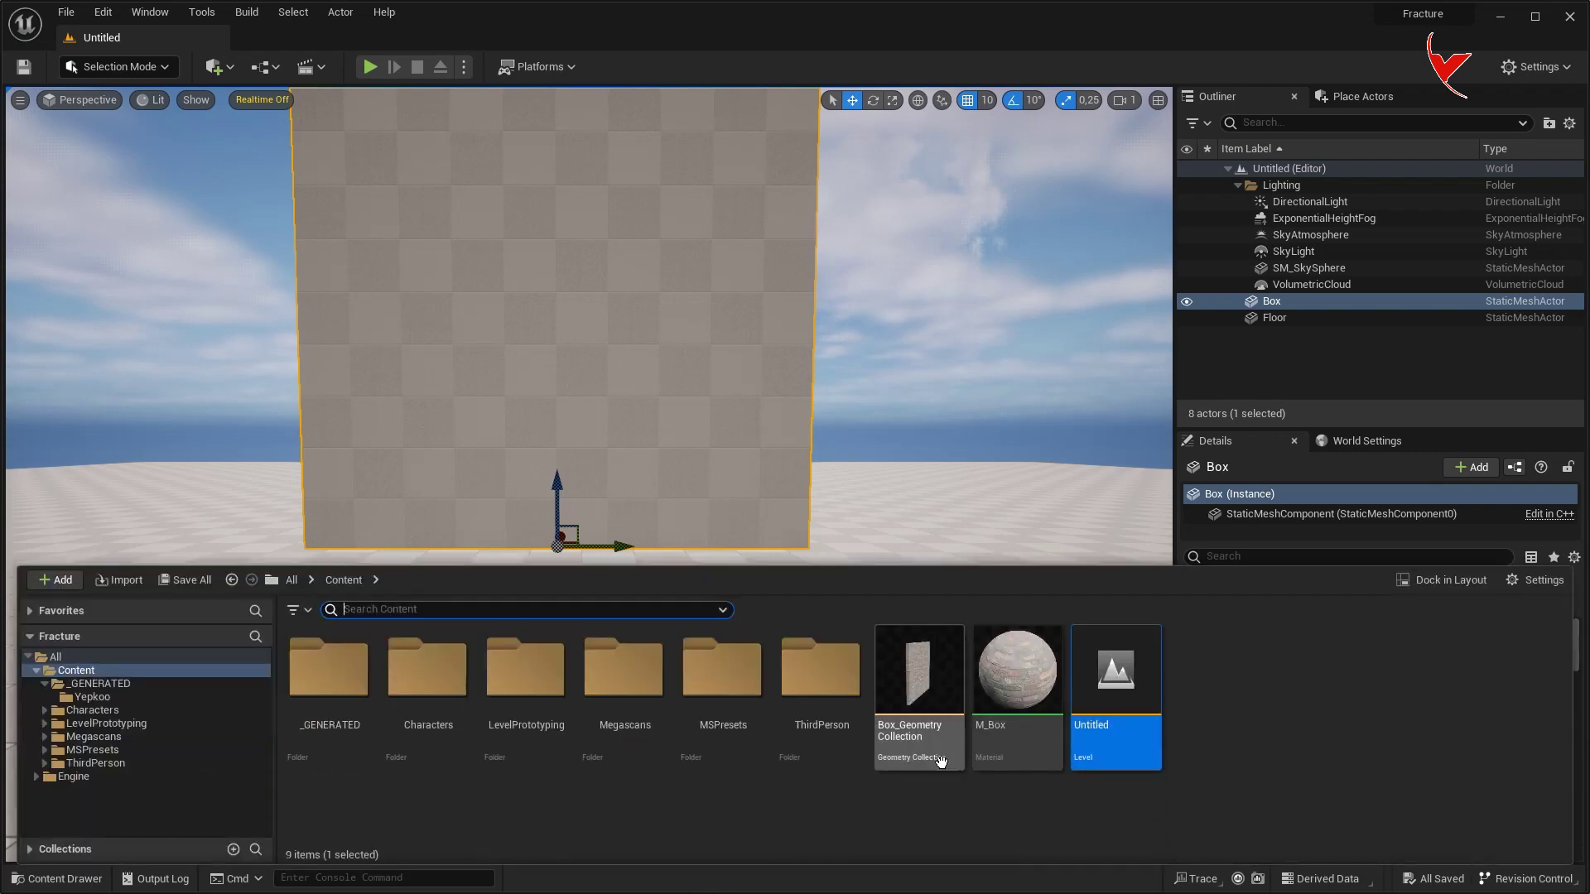
Create a material instance of M_Box named M_Box_Inst.
right_click(981, 737)
left_click(1126, 326)
key("Return")
Assign M_Box_Inst to the box mesh's Element 0 material, then switch to Fracture mode.
right_click(1273, 310)
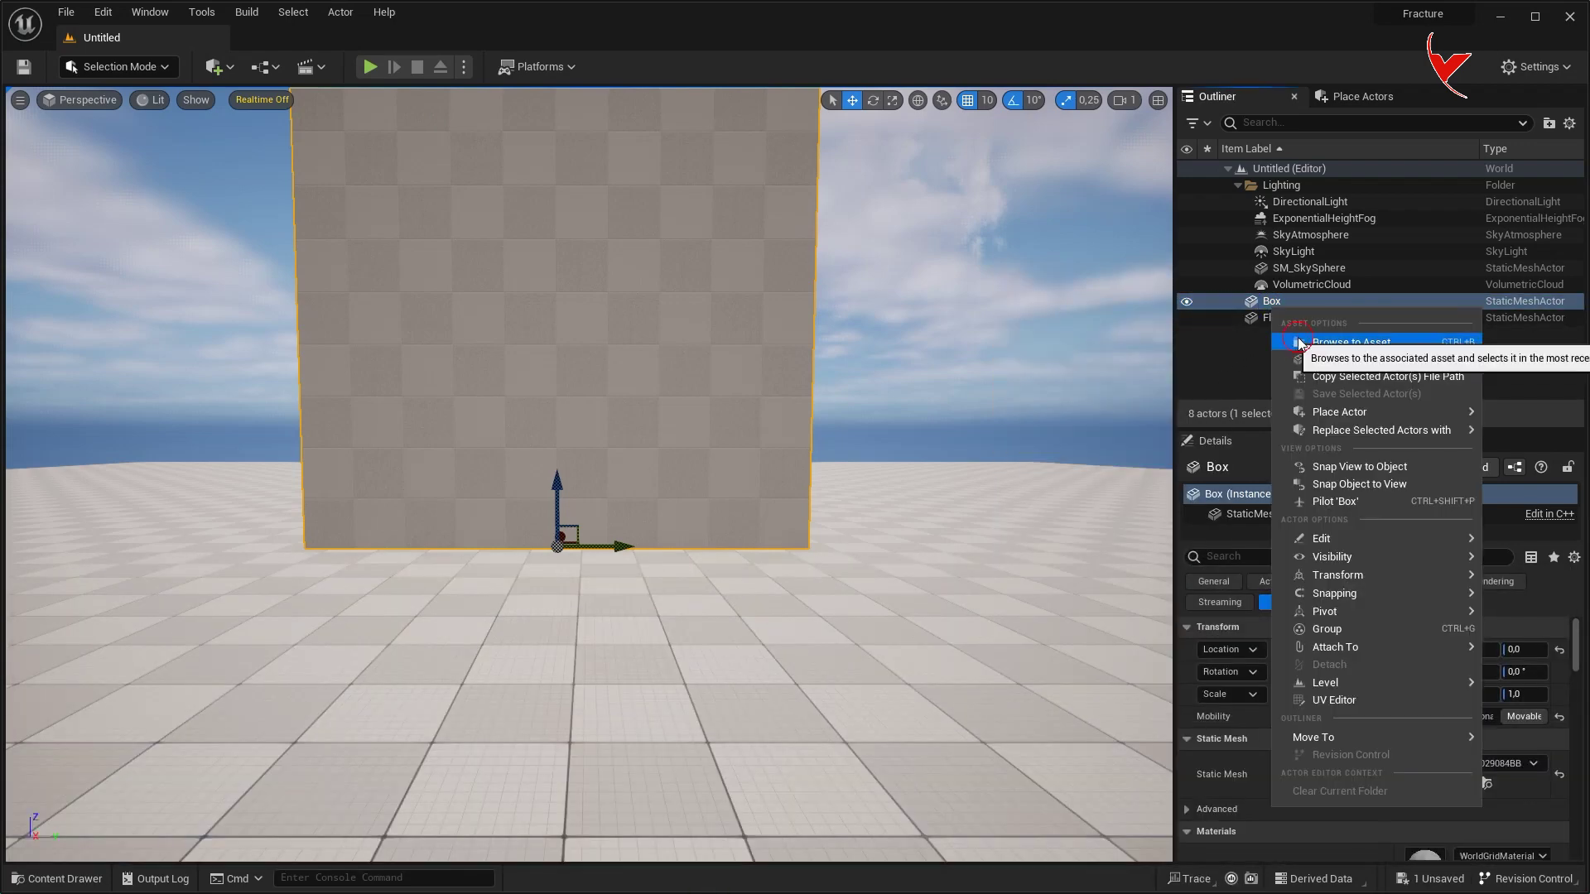
left_click(1298, 345)
double_click(348, 689)
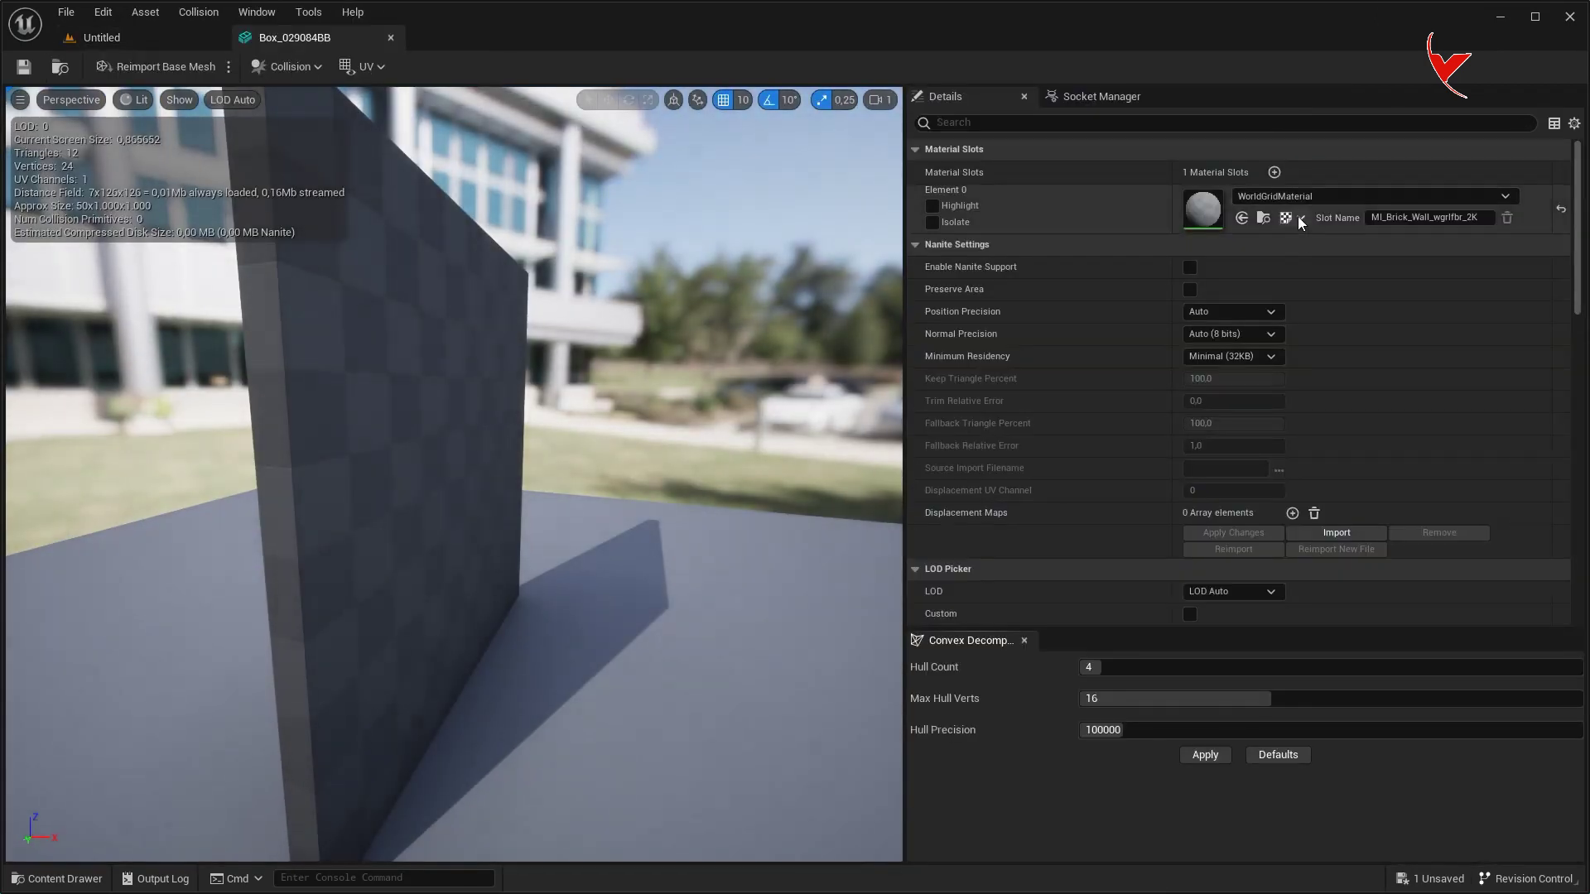
key("ctrl+space")
left_click(340, 585)
left_click(1116, 675)
left_click(1245, 219)
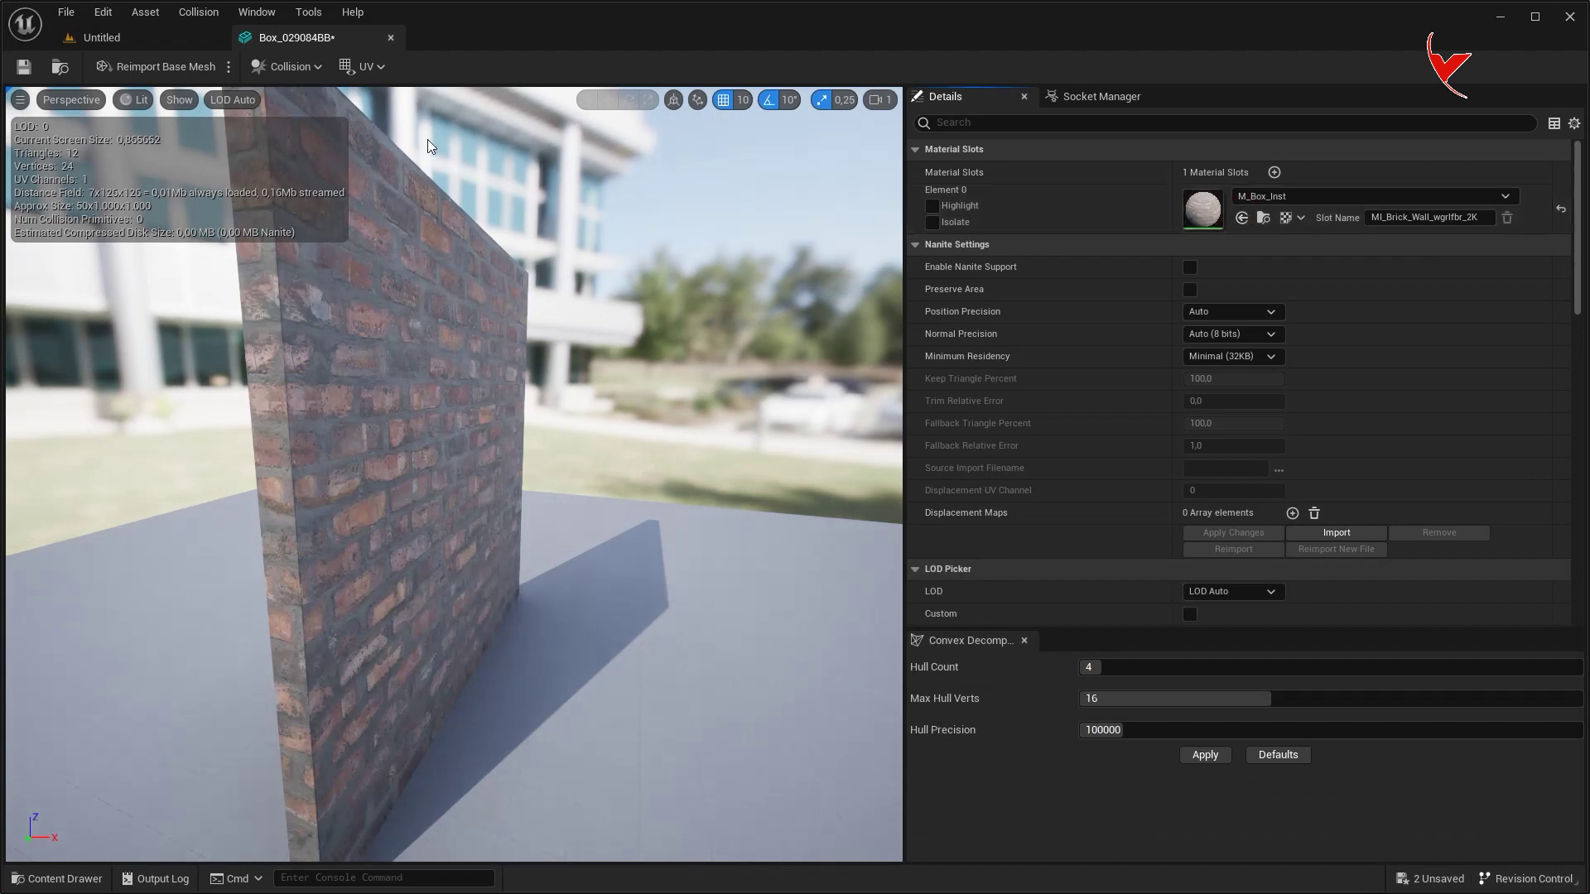
left_click(390, 37)
left_click(157, 68)
left_click(144, 176)
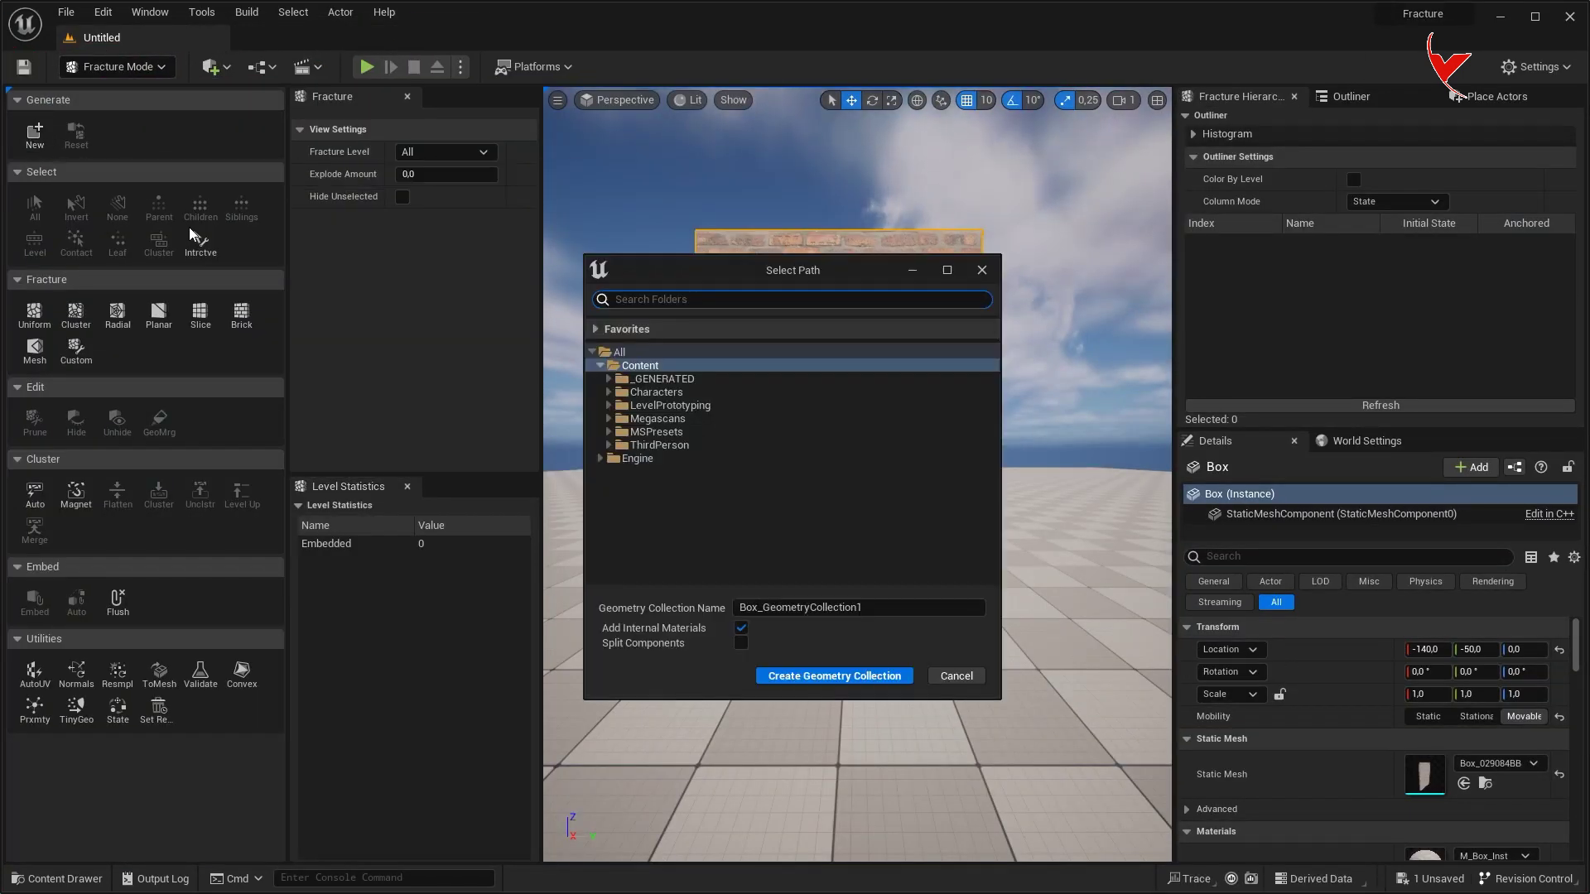
Turn the box into a geometry collection, fracture it Uniform Voronoi (20–30 sites), return to Selection Mode.
left_click(820, 674)
left_click(33, 312)
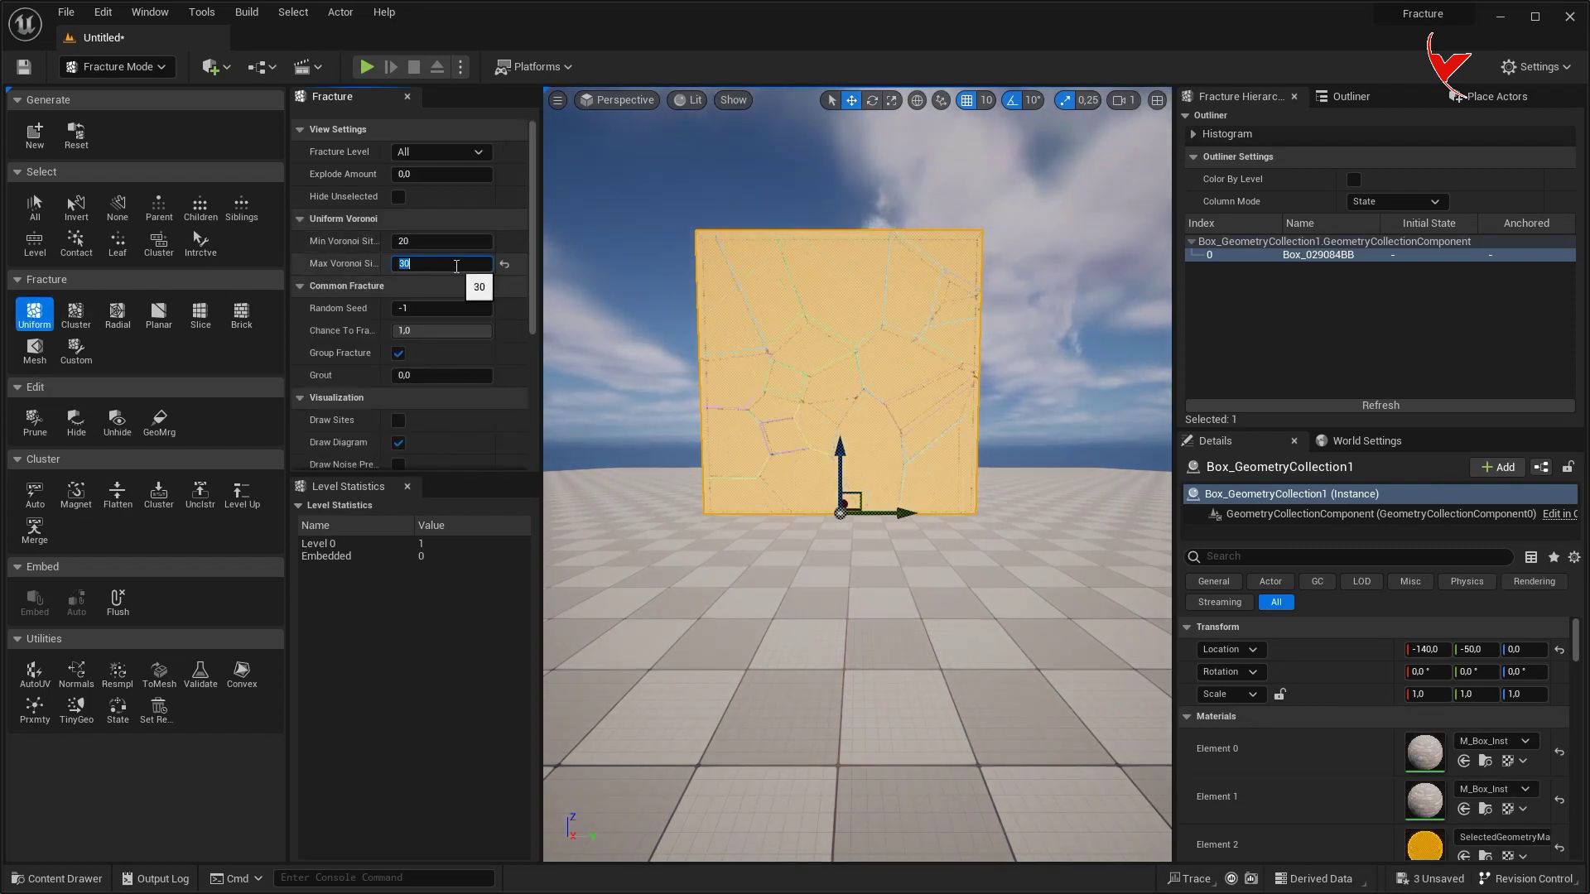
scroll(456, 265, "down", 3)
scroll(447, 332, "down", 2)
left_click(424, 457)
left_click(151, 67)
left_click(122, 93)
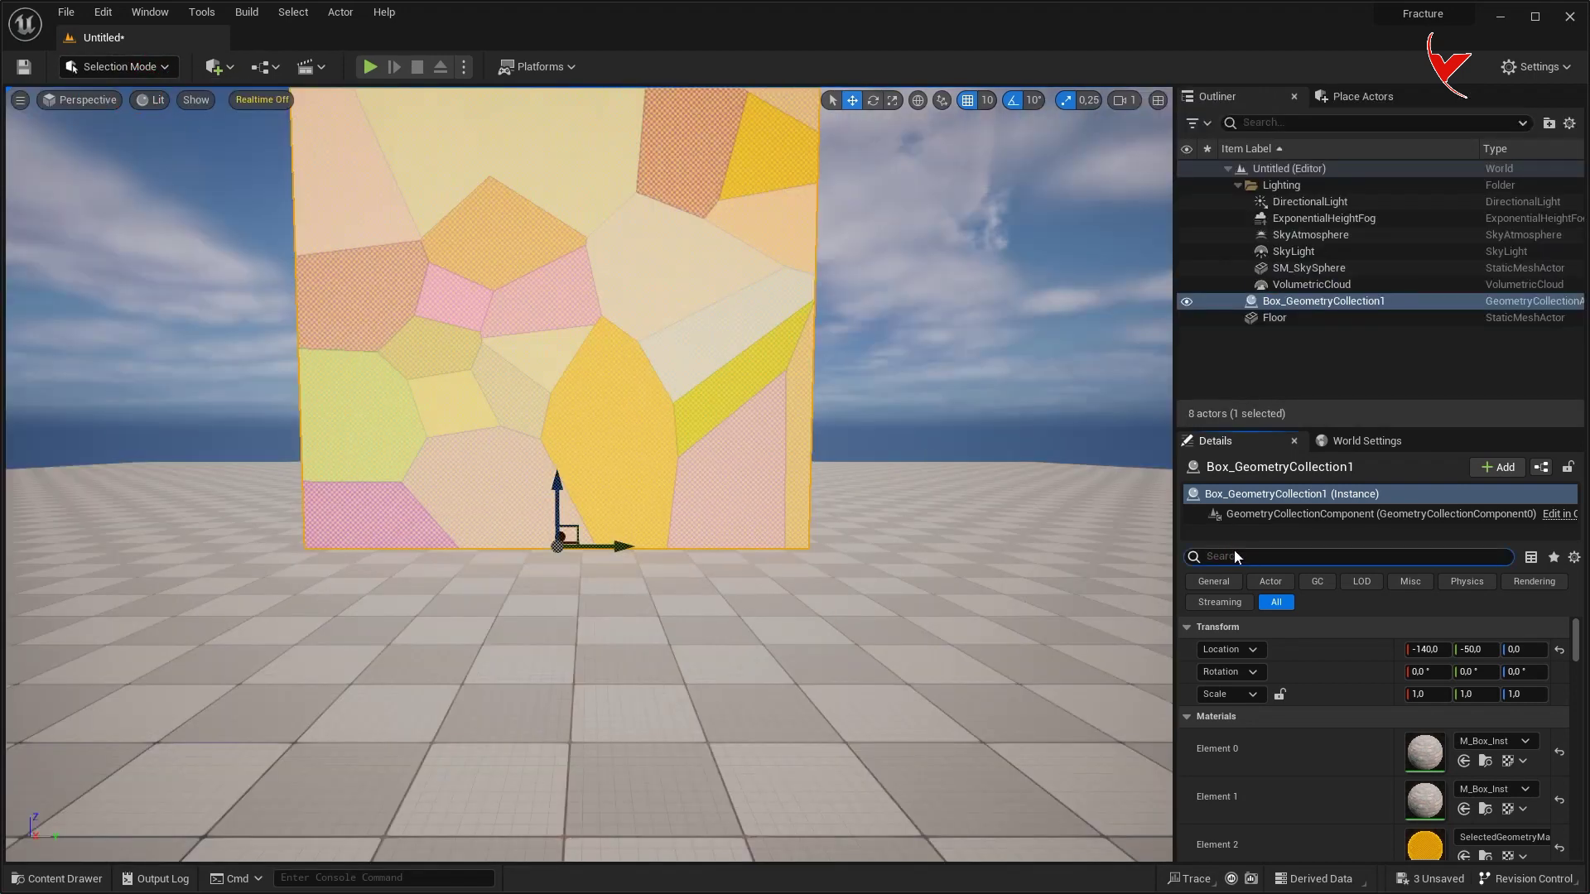
Turn off Show Bone Colors and raise the fractured wall above the floor.
type("bone")
left_click(1411, 672)
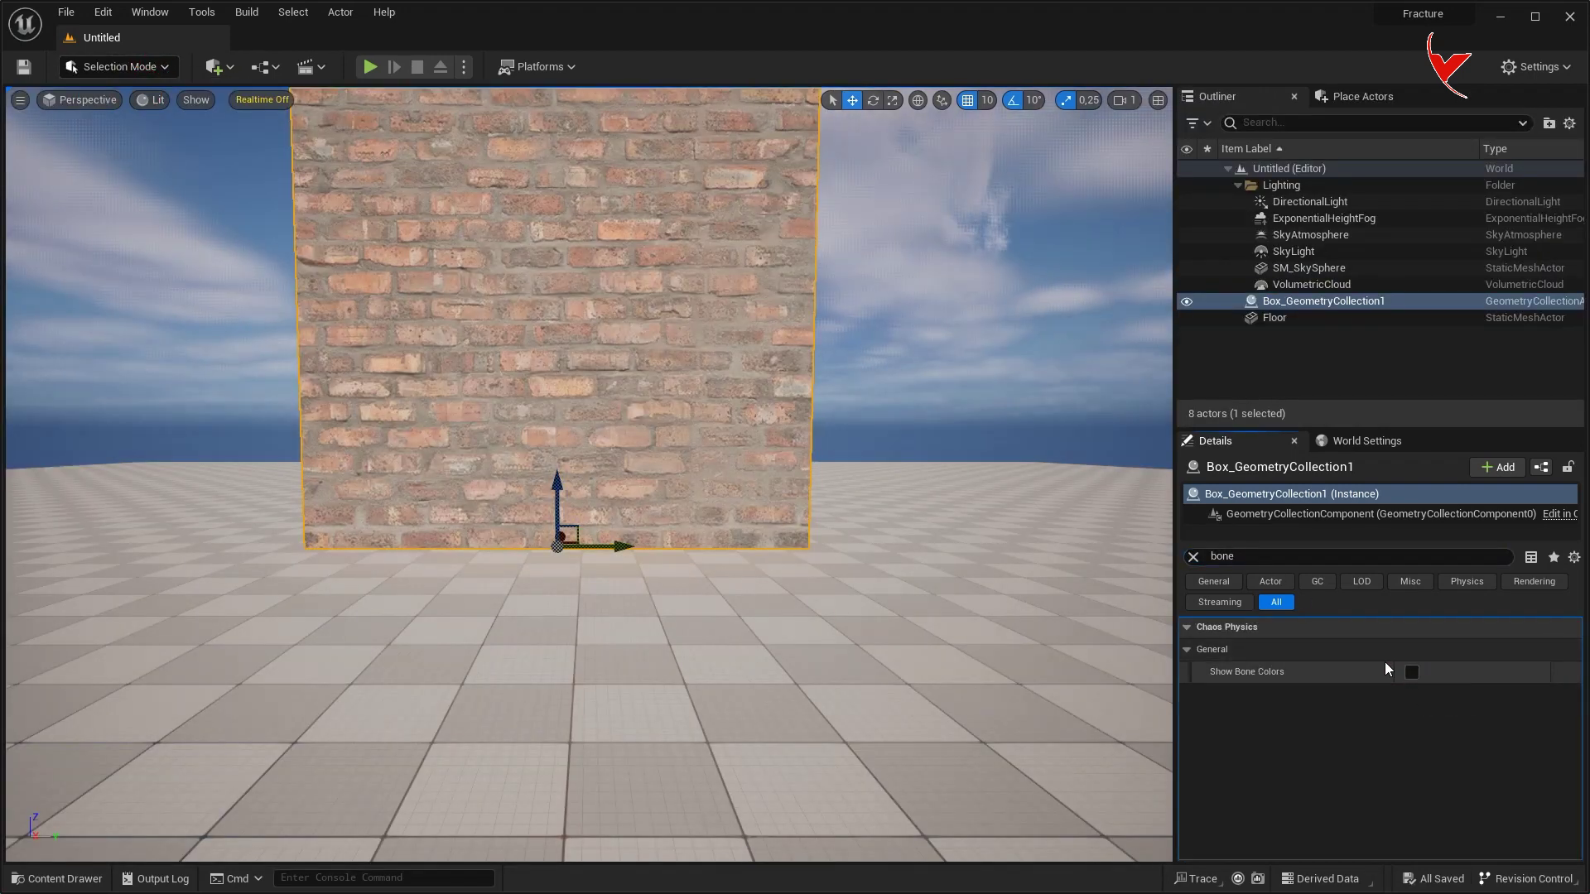
scroll(555, 331, "down", 3)
left_click_drag(568, 452, 568, 273)
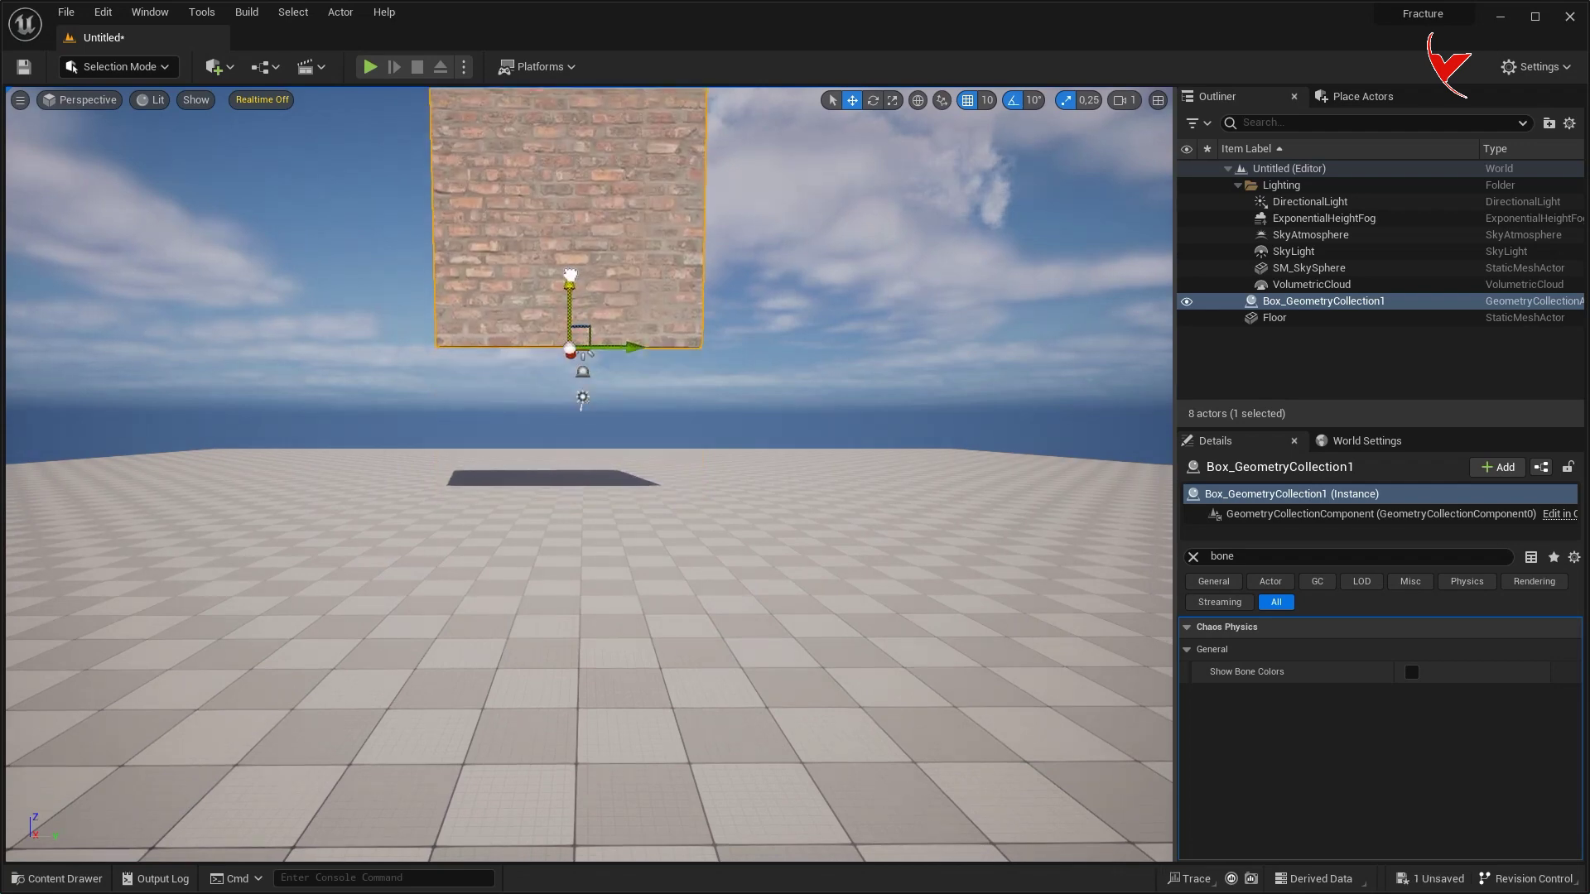
Play the level to watch the wall shatter on landing, then stop.
left_click(463, 66)
left_click(496, 83)
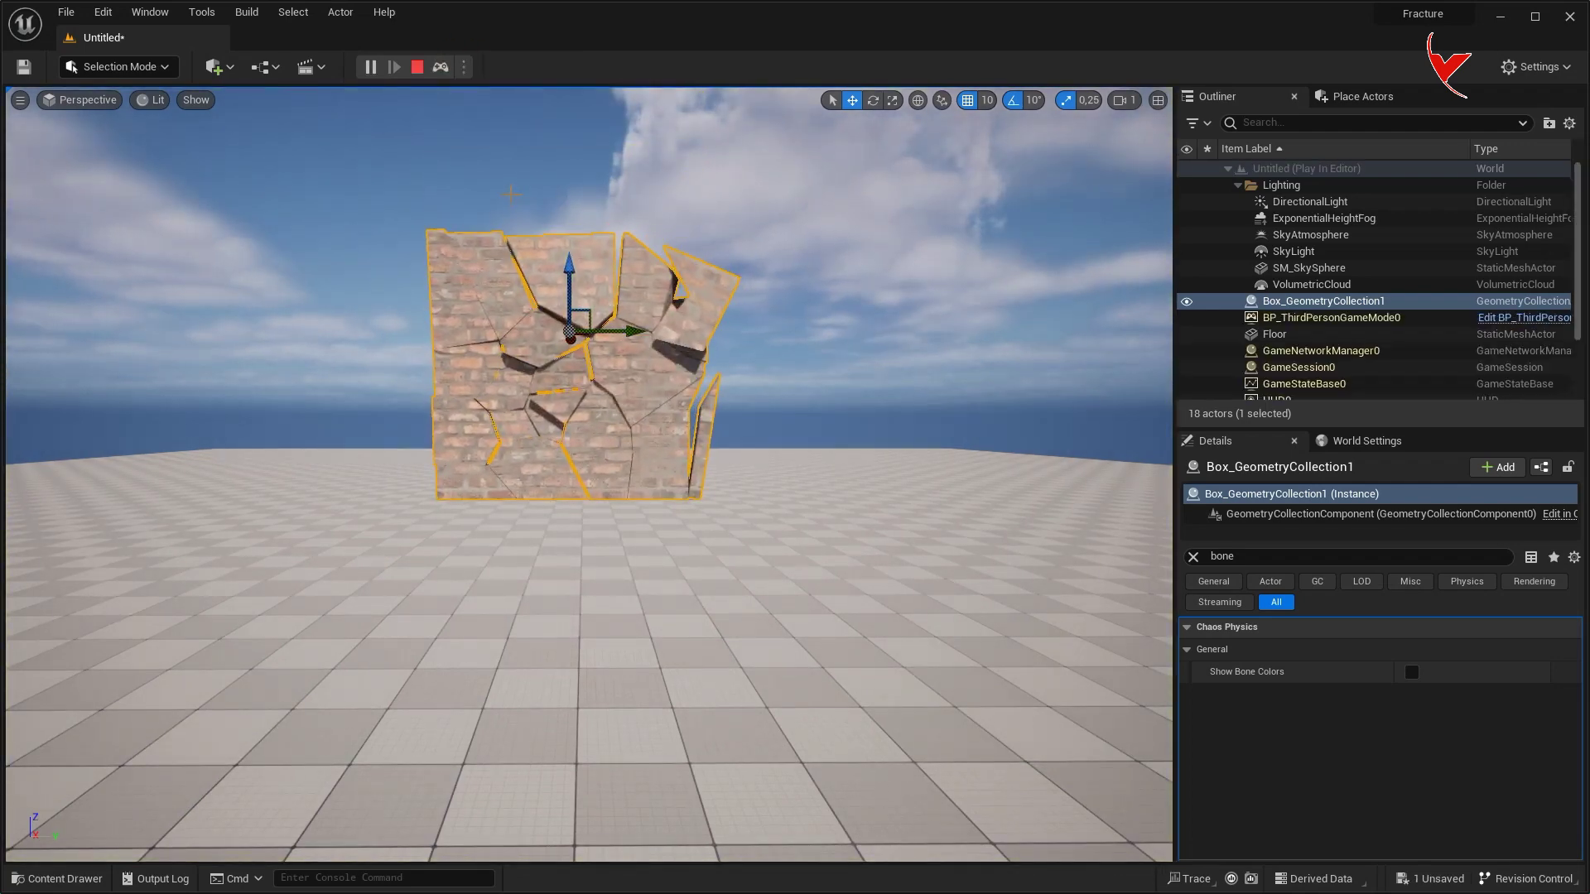
left_click(424, 70)
key("ctrl+space")
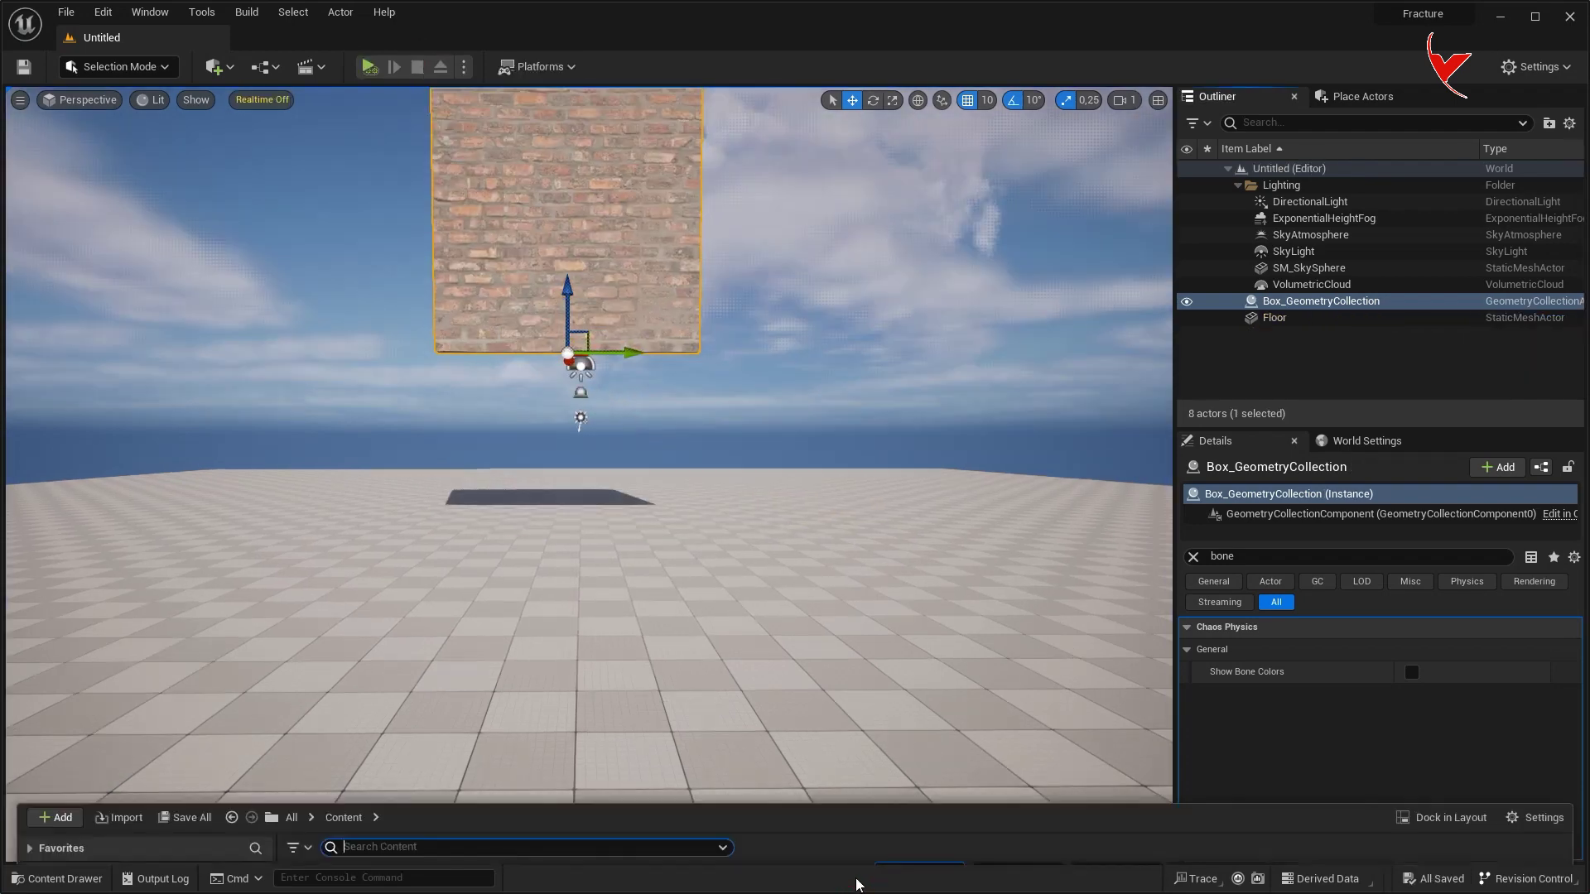
Create Actor blueprint BP_Box and add Box_GeometryCollection under its DefaultSceneRoot.
right_click(1090, 814)
left_click(1158, 349)
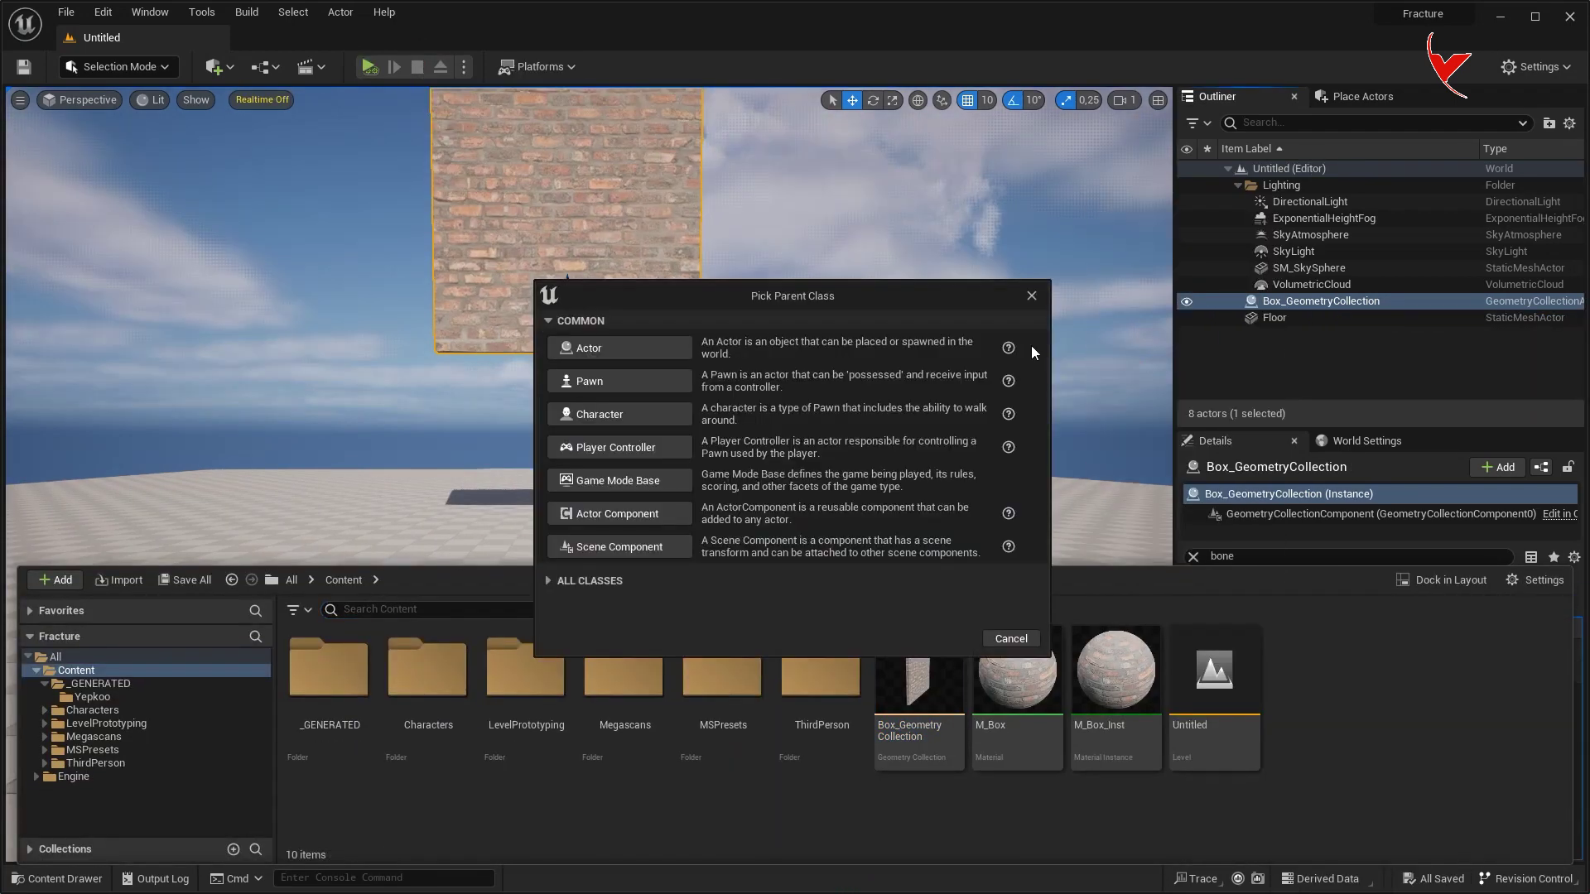
left_click(660, 347)
type("BP_Box")
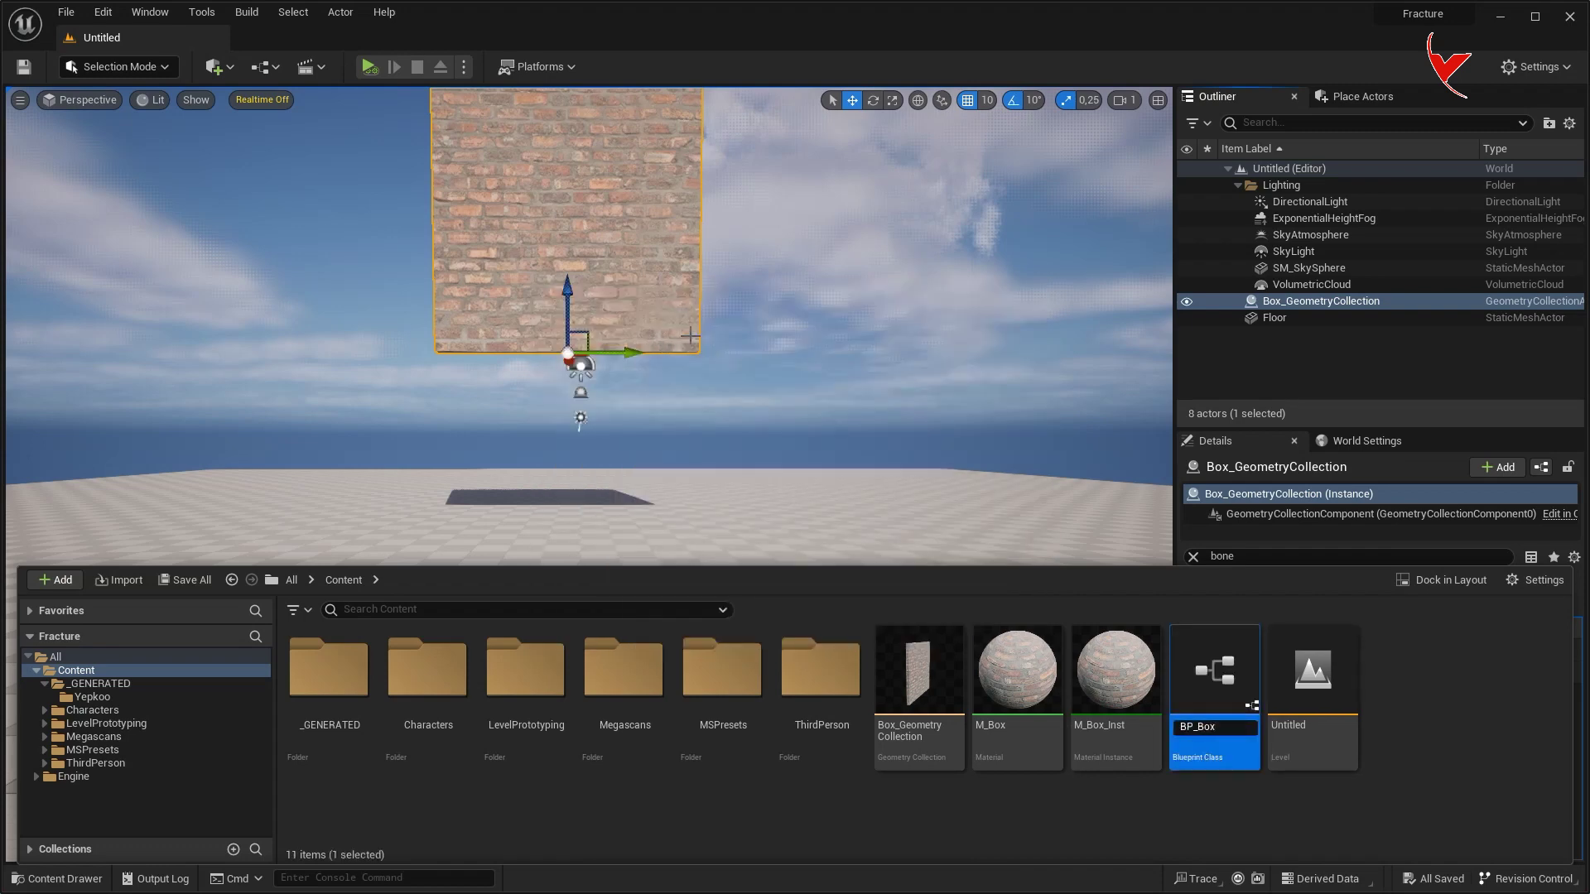
key("Return")
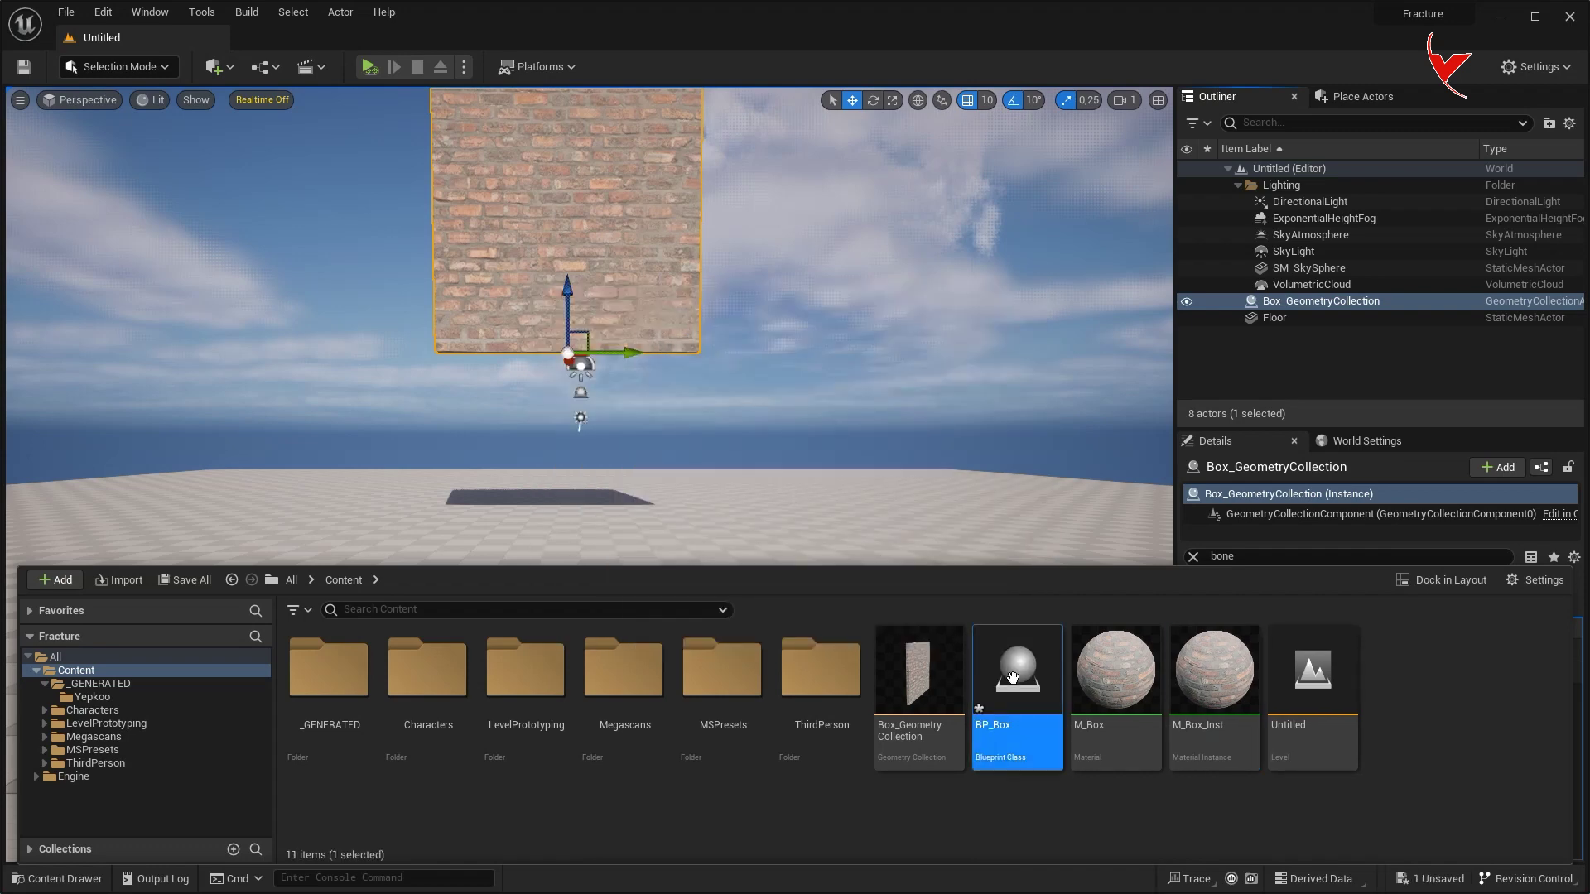
double_click(1012, 677)
left_click_drag(496, 143, 281, 40)
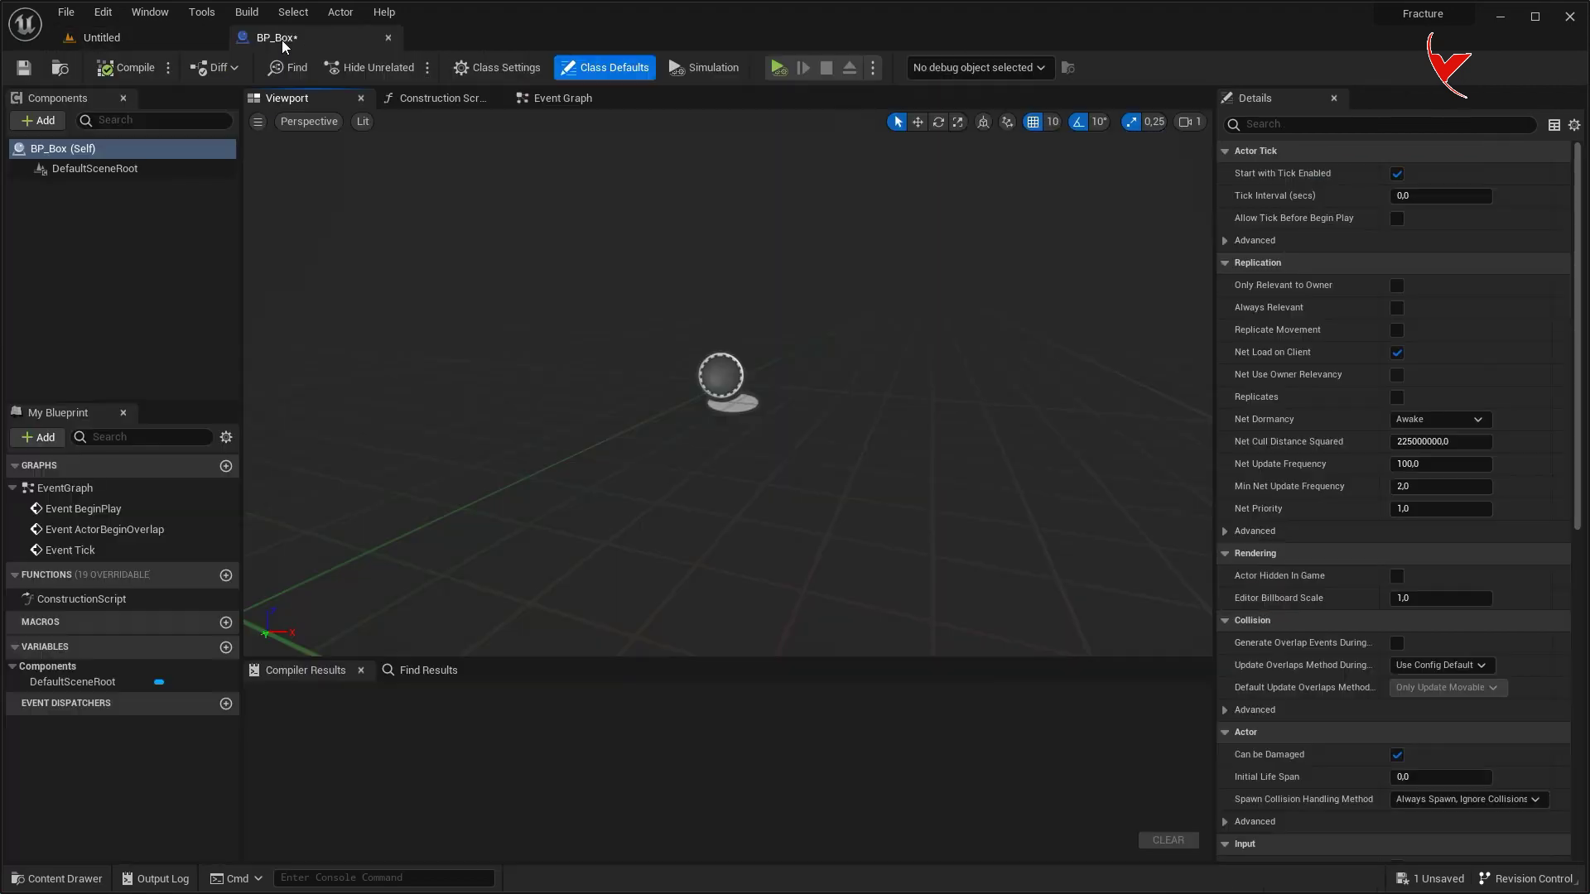
key("ctrl+space")
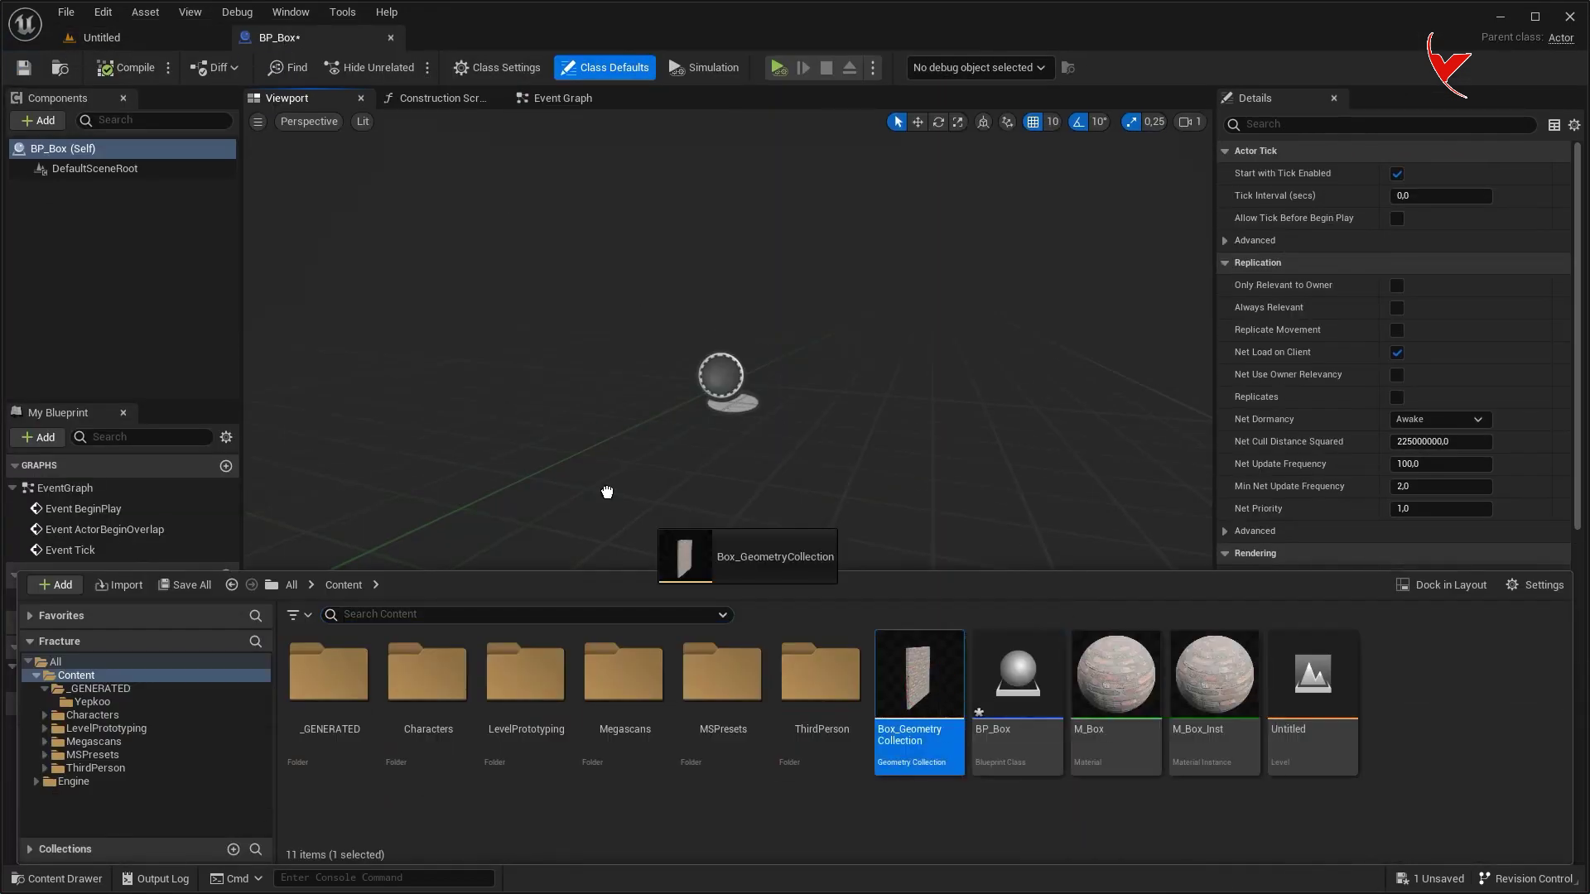
left_click_drag(918, 672, 136, 172)
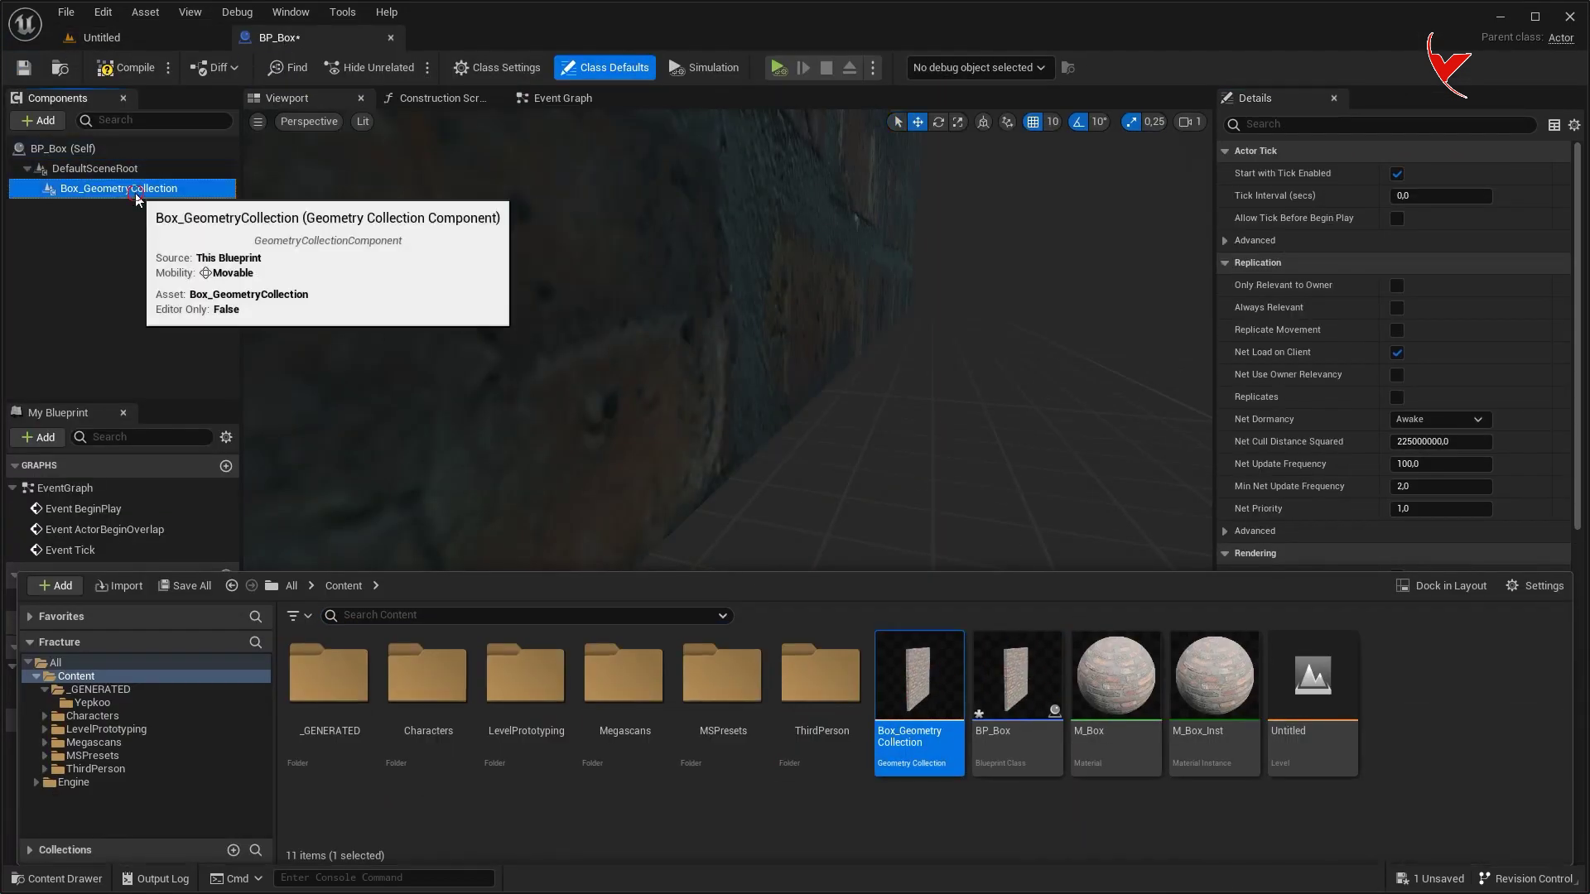
Add Box_GeometryCollection's On Chaos Break Event to the graph and create a new Boolean variable.
left_click(136, 190)
type("ti")
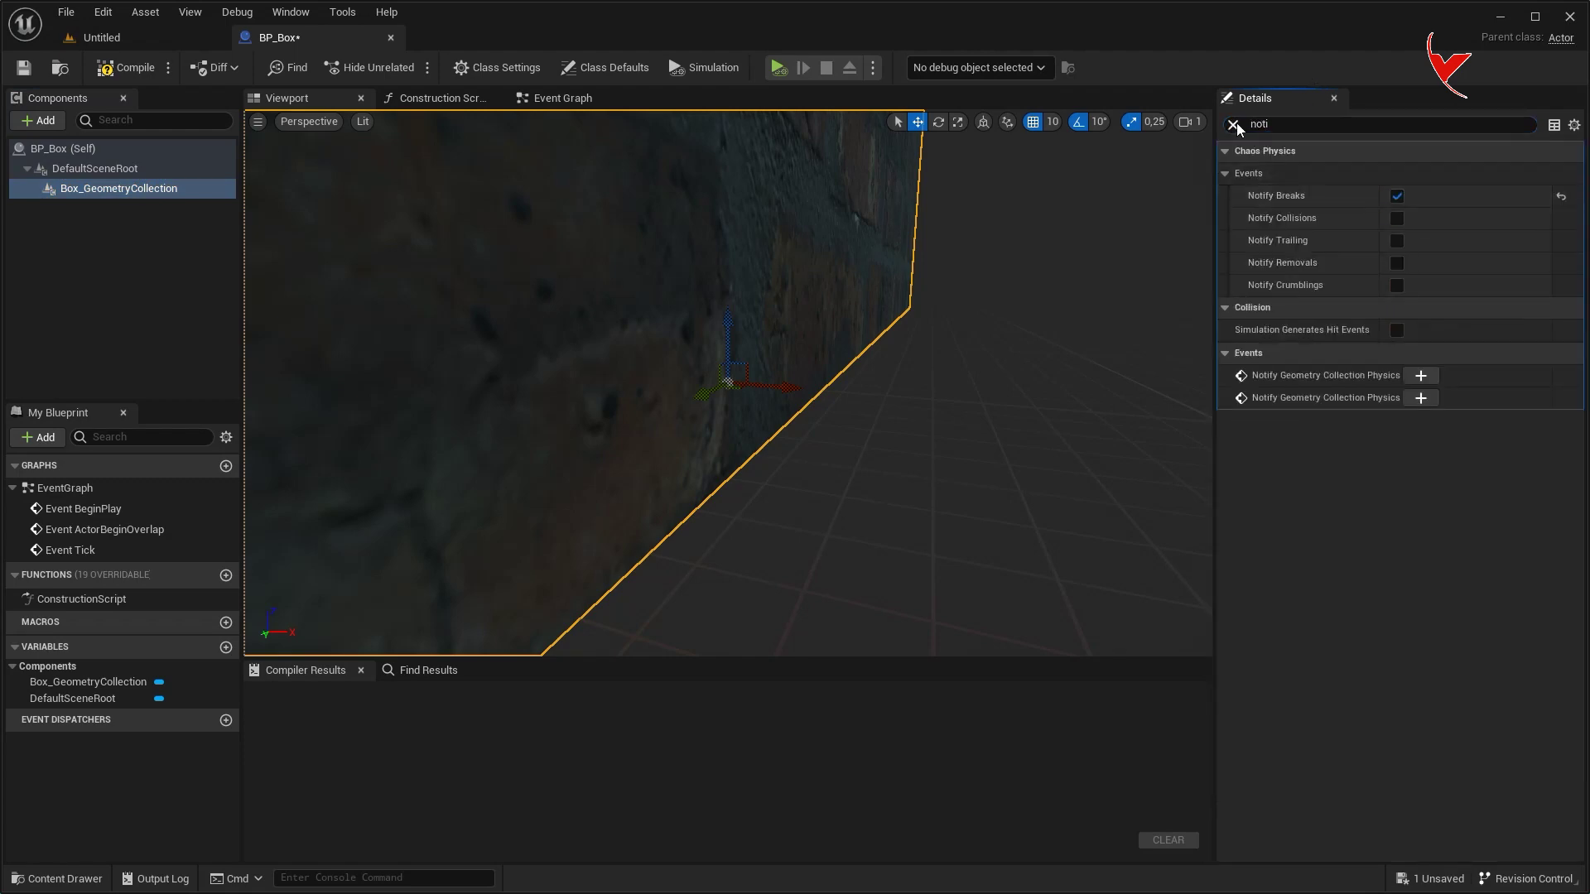
left_click(1233, 124)
left_click_drag(1578, 232, 1577, 702)
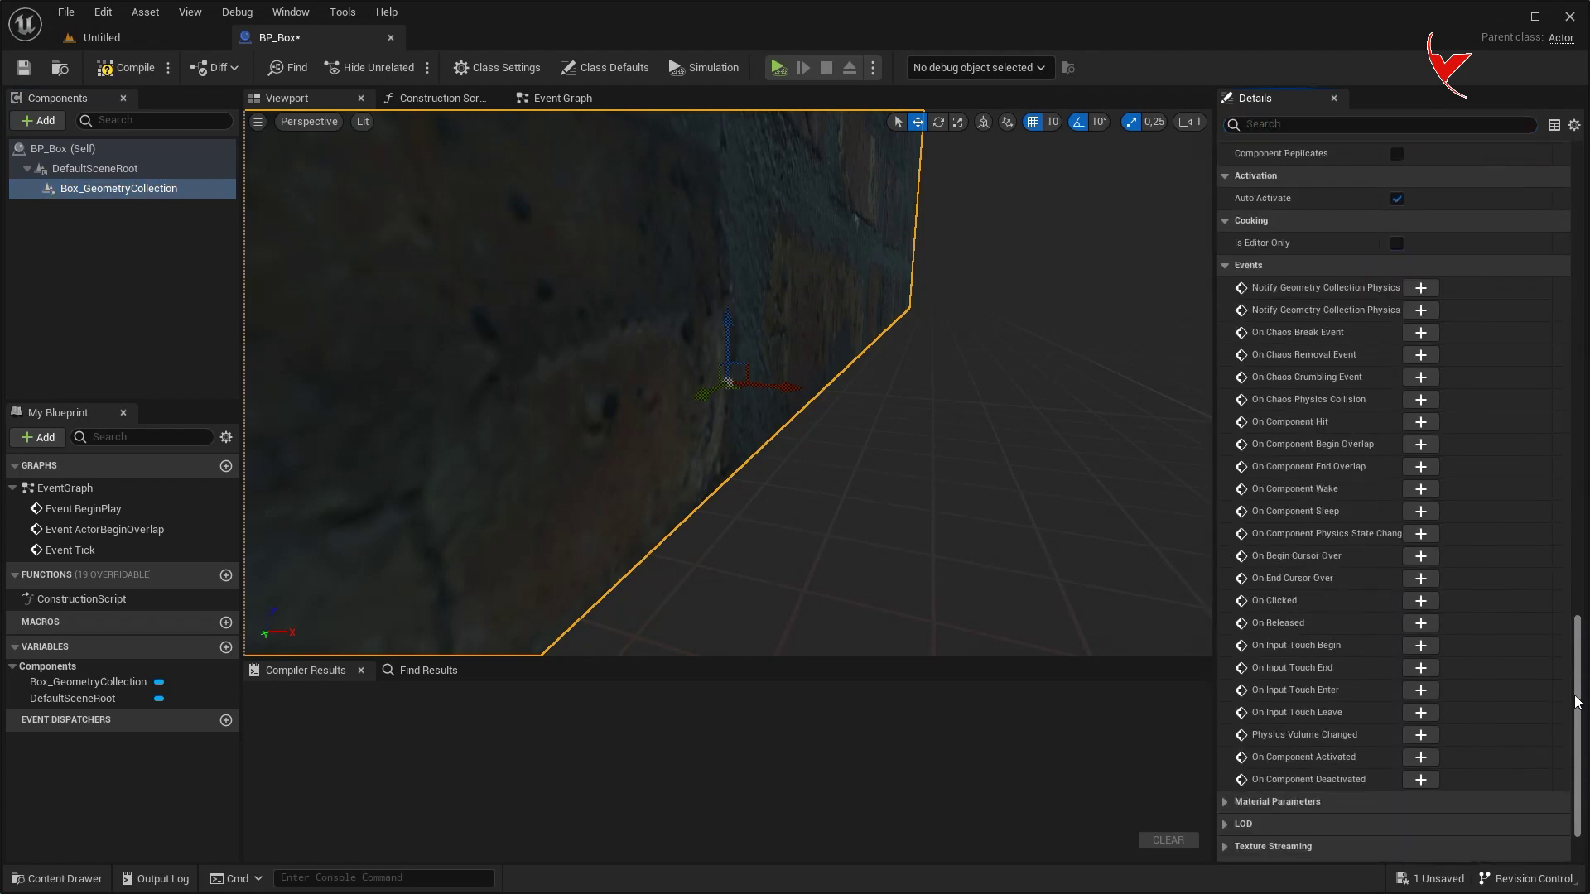
left_click(1420, 332)
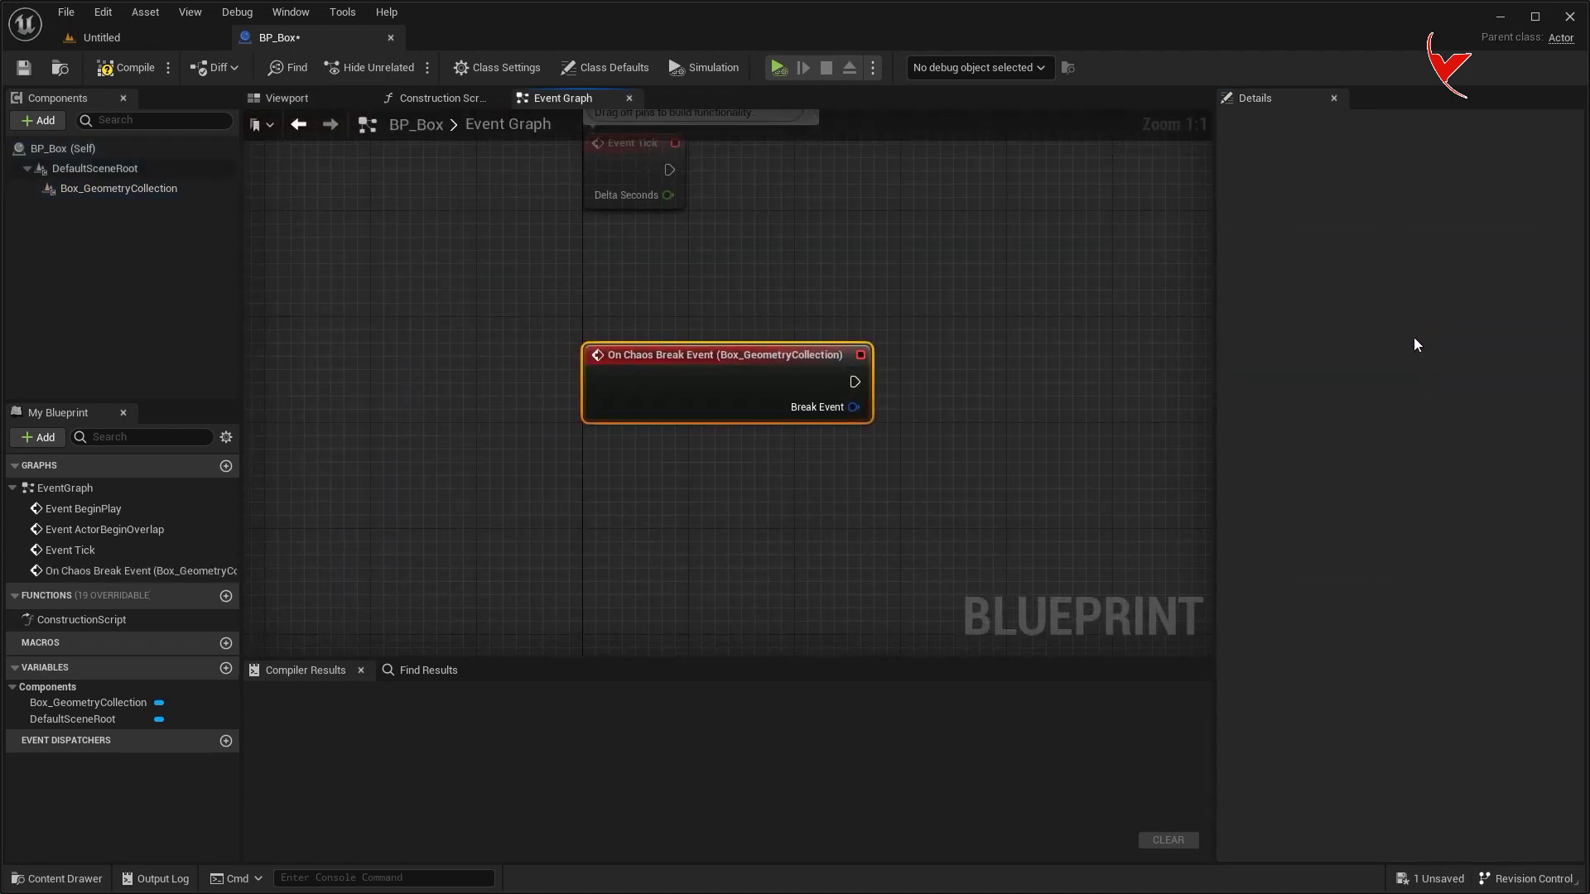
right_click_drag(1058, 345, 741, 323)
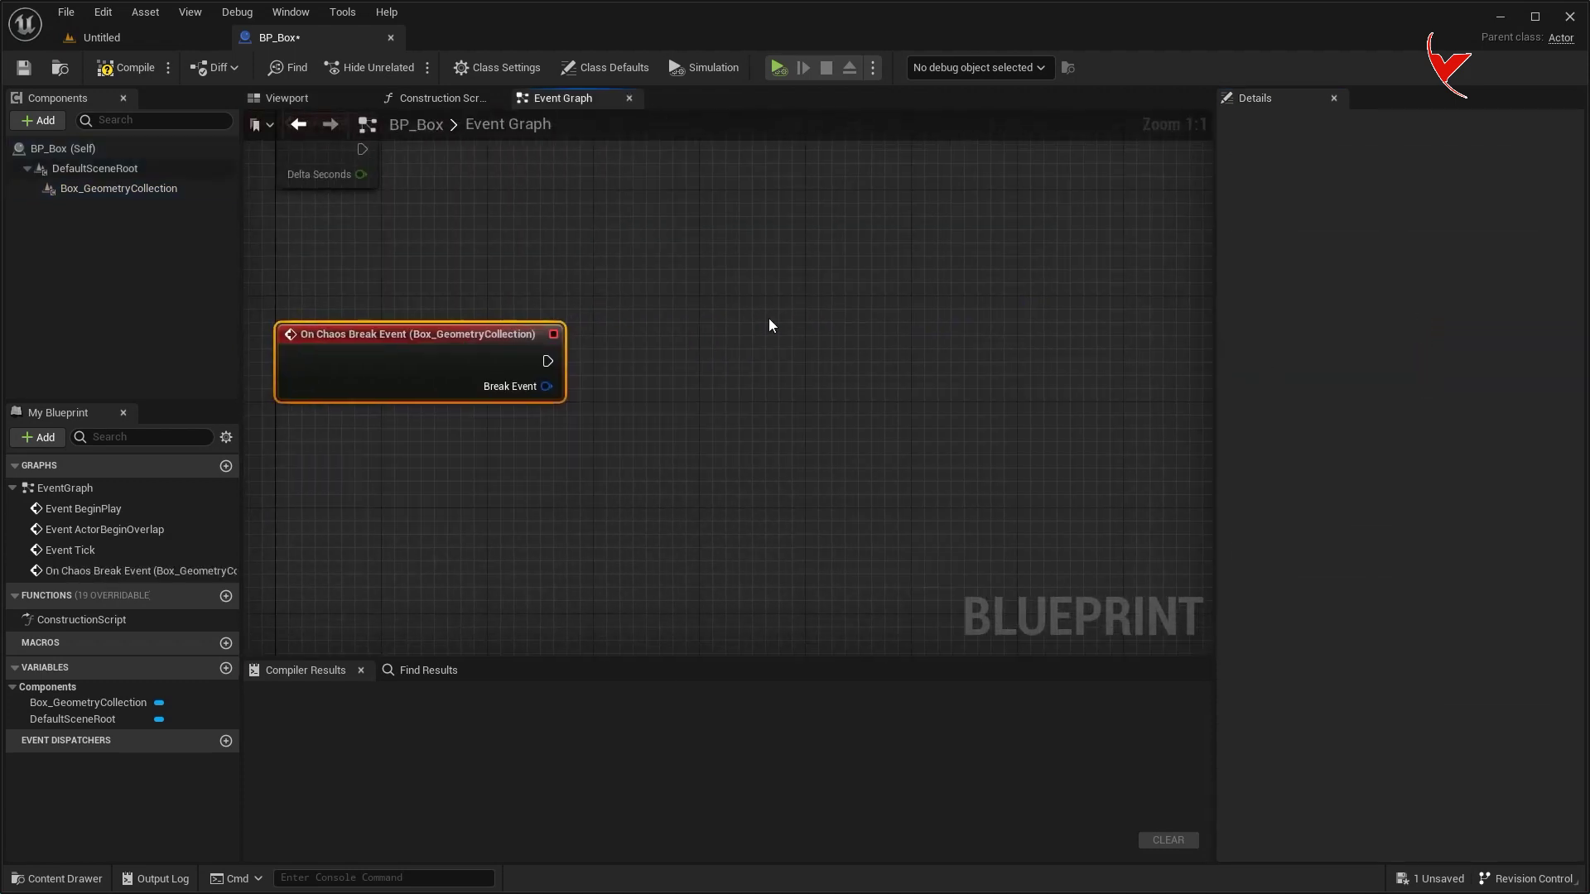
left_click(228, 668)
Name the Boolean StartDestroy, place its getter, and add a Branch after the break event.
type("Star")
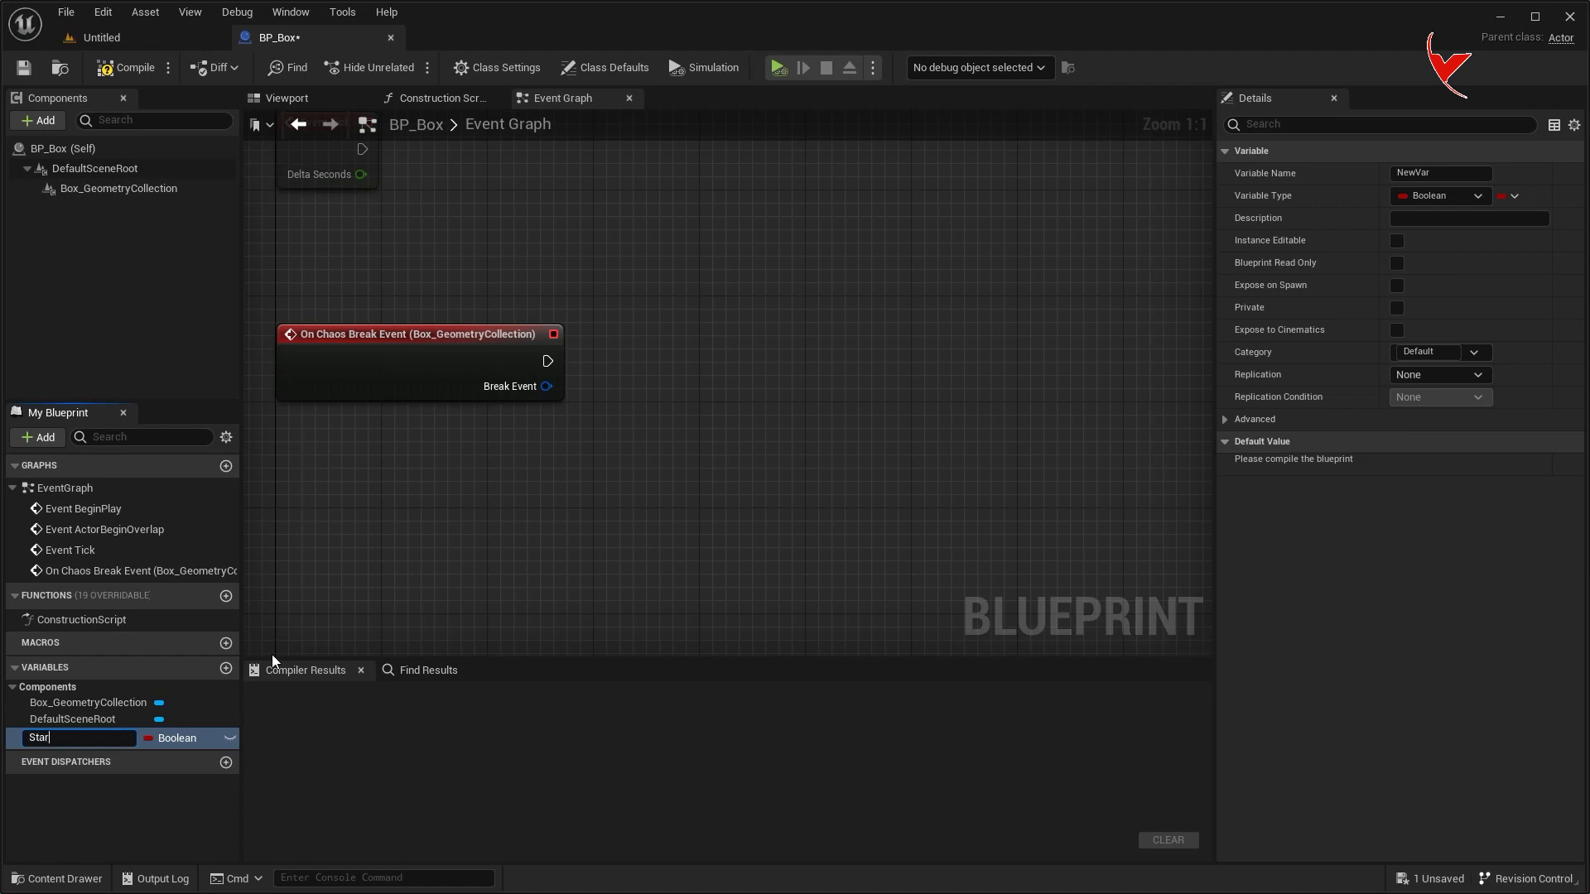
type("tDestroy")
key("Return")
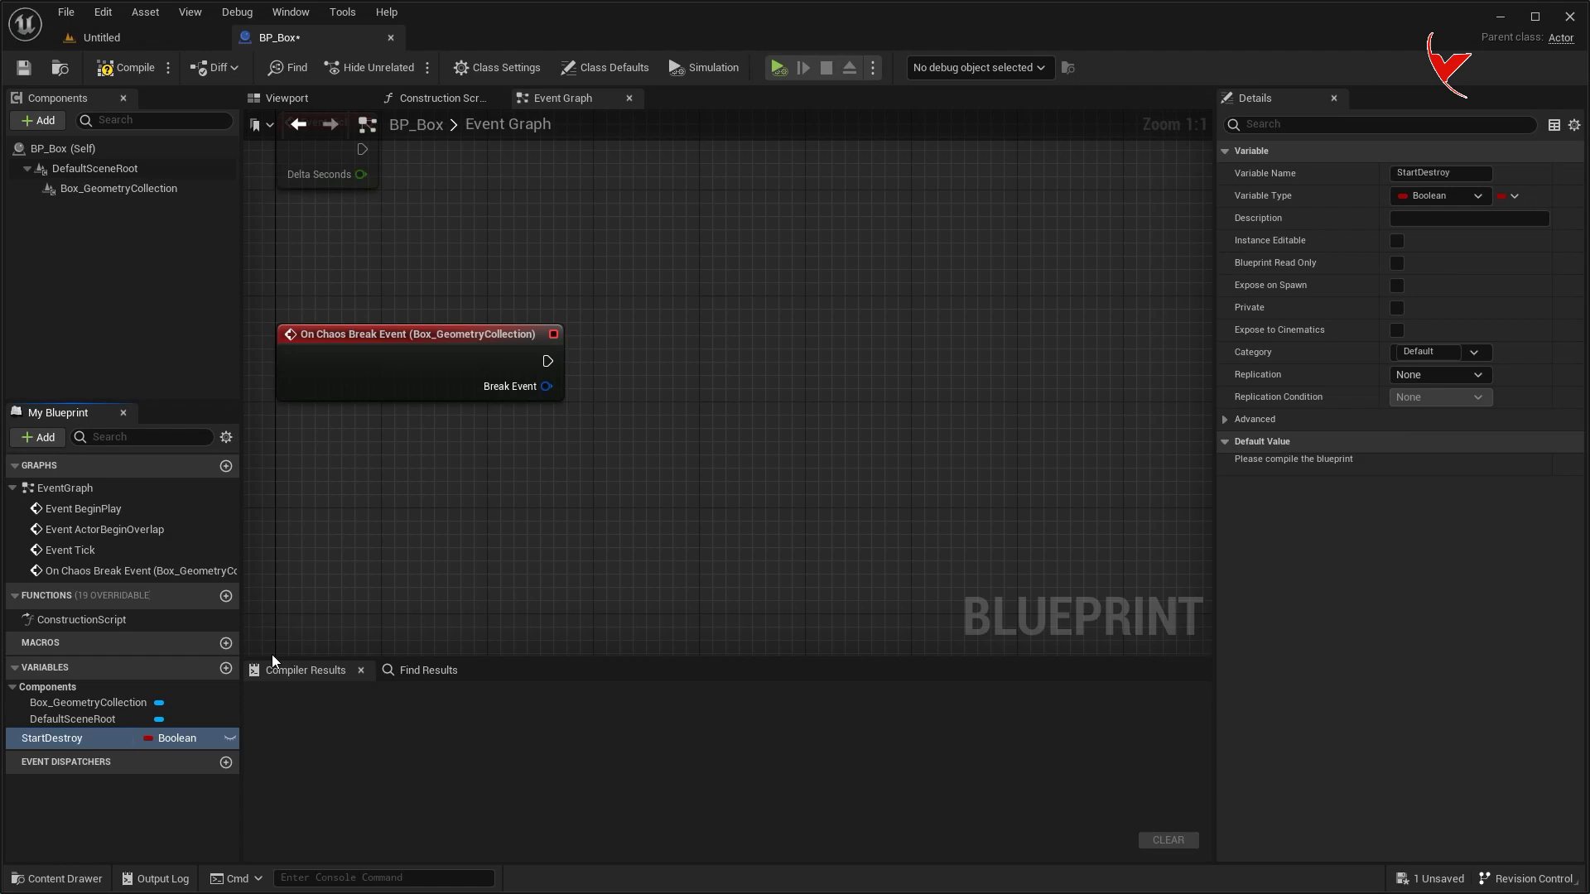
left_click(96, 738)
left_click(433, 515)
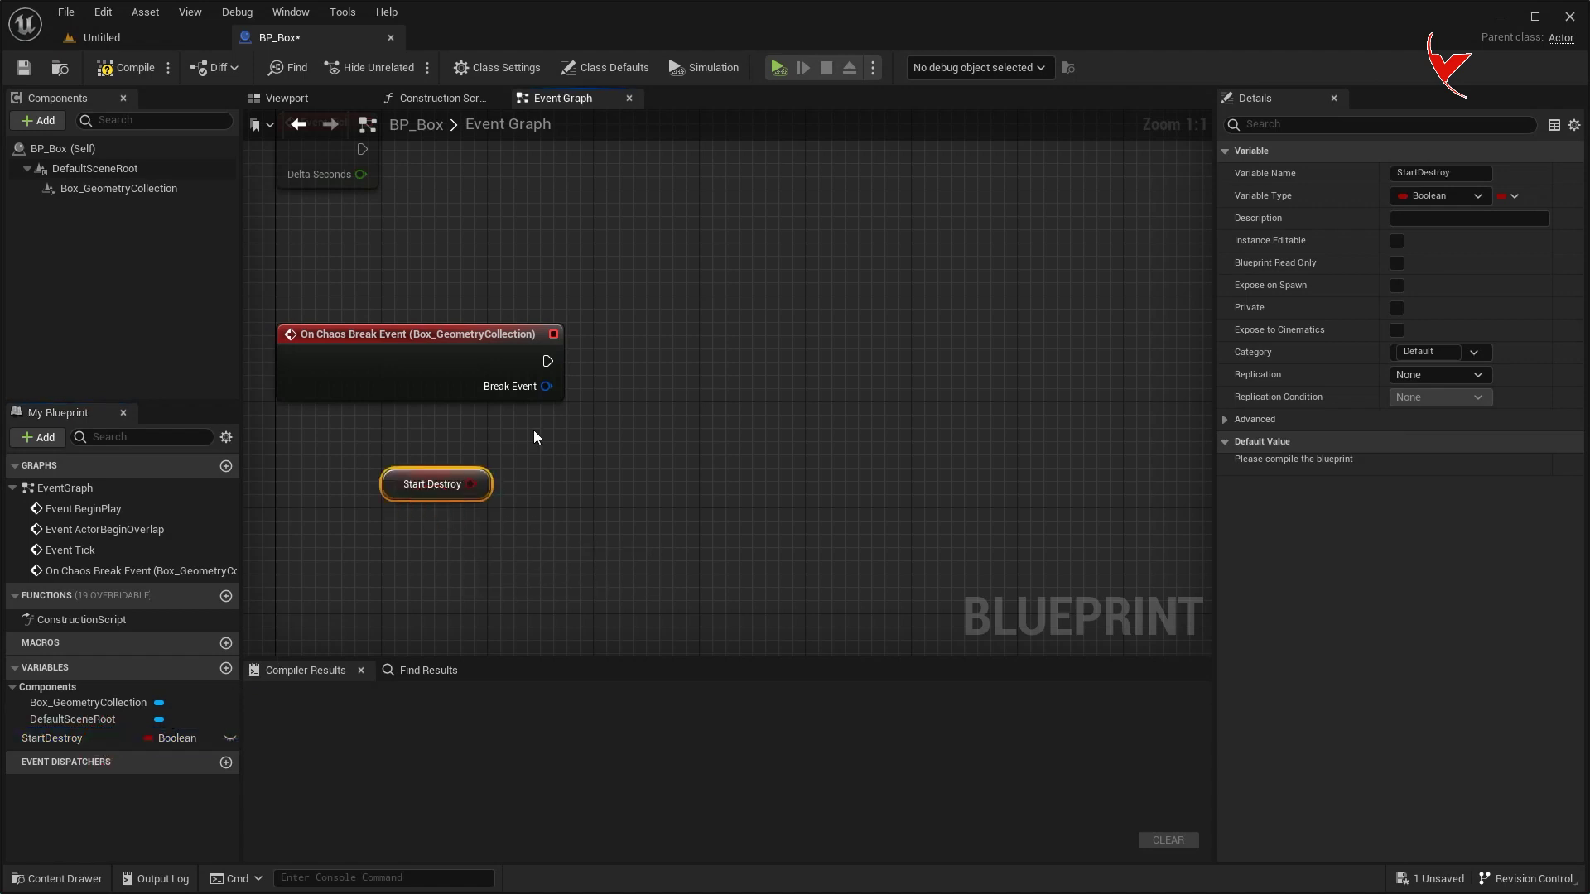
mouse_move(547, 361)
left_mouse_down()
mouse_move(707, 359)
mouse_move(800, 338)
left_mouse_up()
type("bra")
left_click(772, 572)
Feed NOT StartDestroy into the Branch and set StartDestroy true on its True output.
left_click_drag(470, 483, 523, 481)
type("not bo")
key("Return")
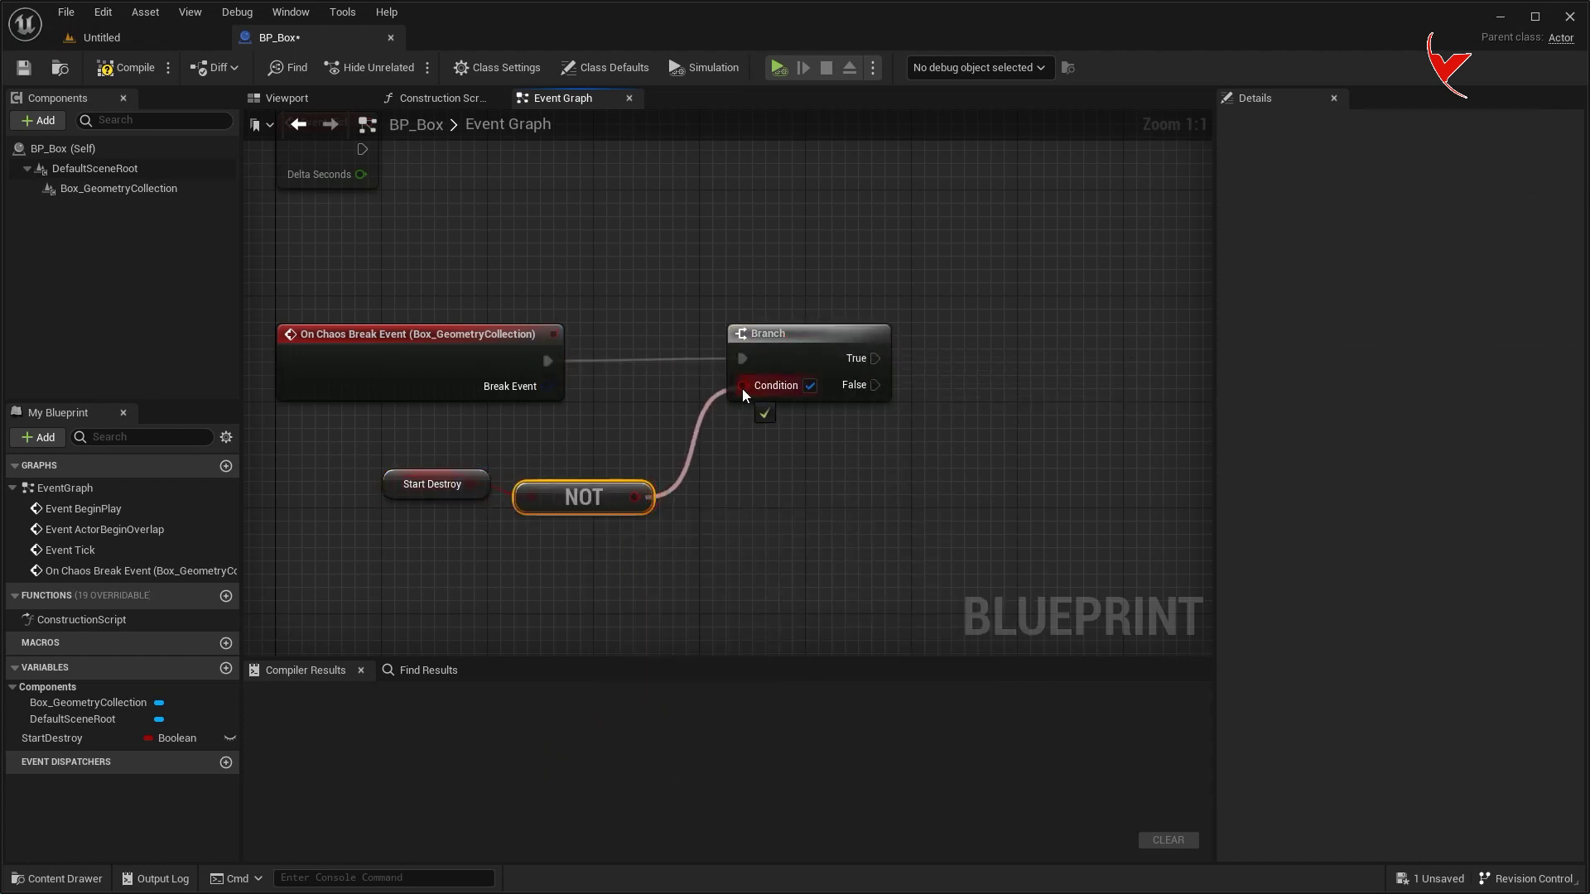
left_click_drag(52, 738, 865, 362, "alt")
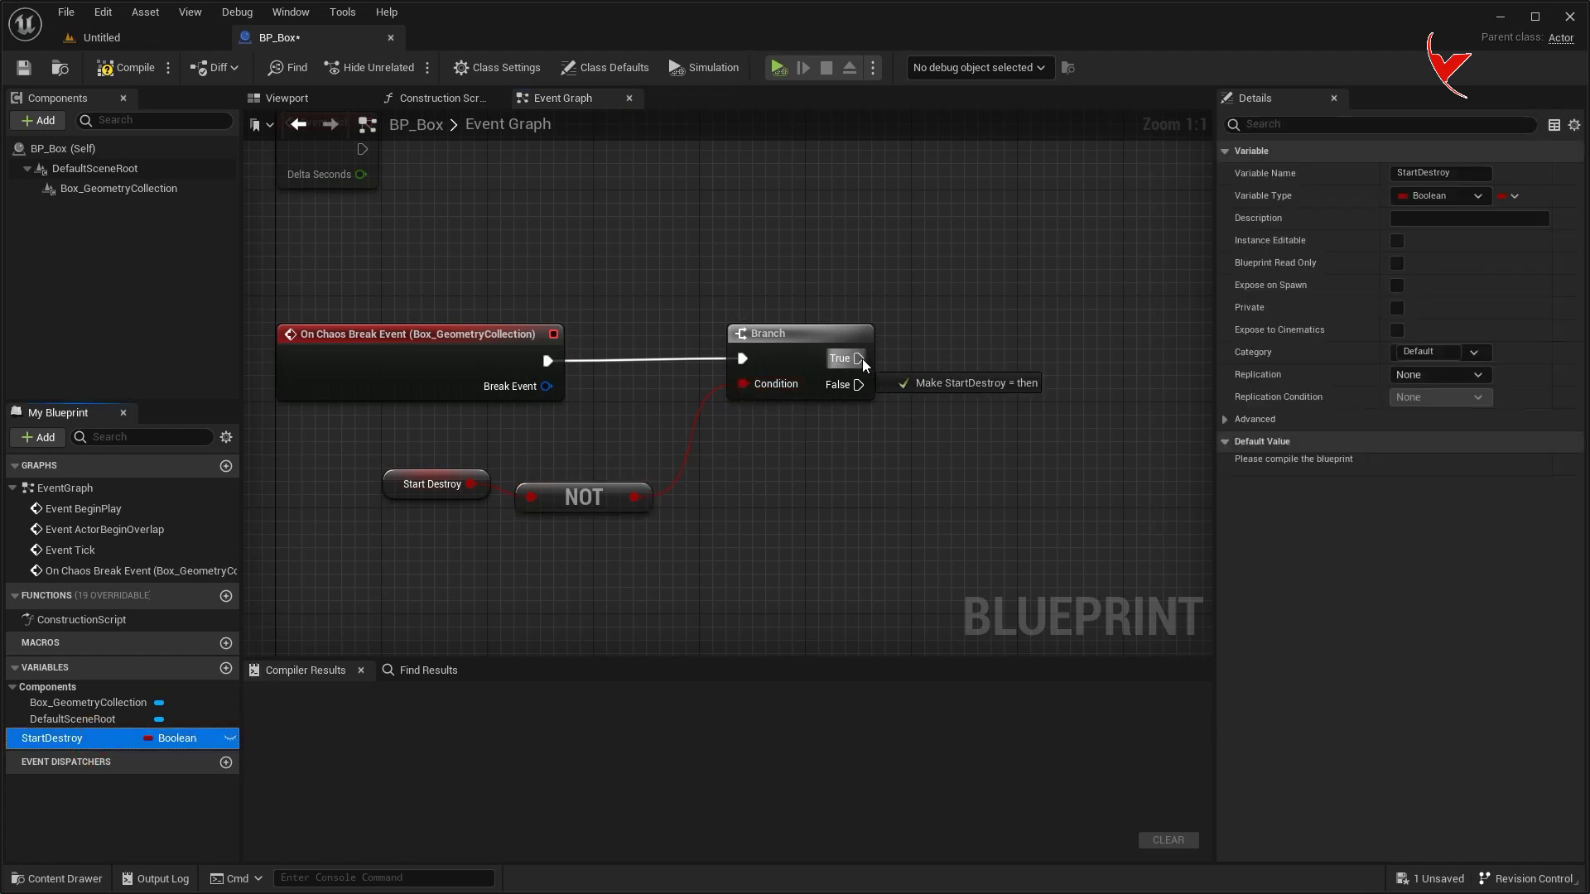
Split the break event's Break Event struct pin into its members.
scroll(1027, 420, "down", 1)
right_click_drag(1027, 420, 872, 382)
right_click(461, 351)
left_click(493, 408)
right_click_drag(506, 332, 660, 320)
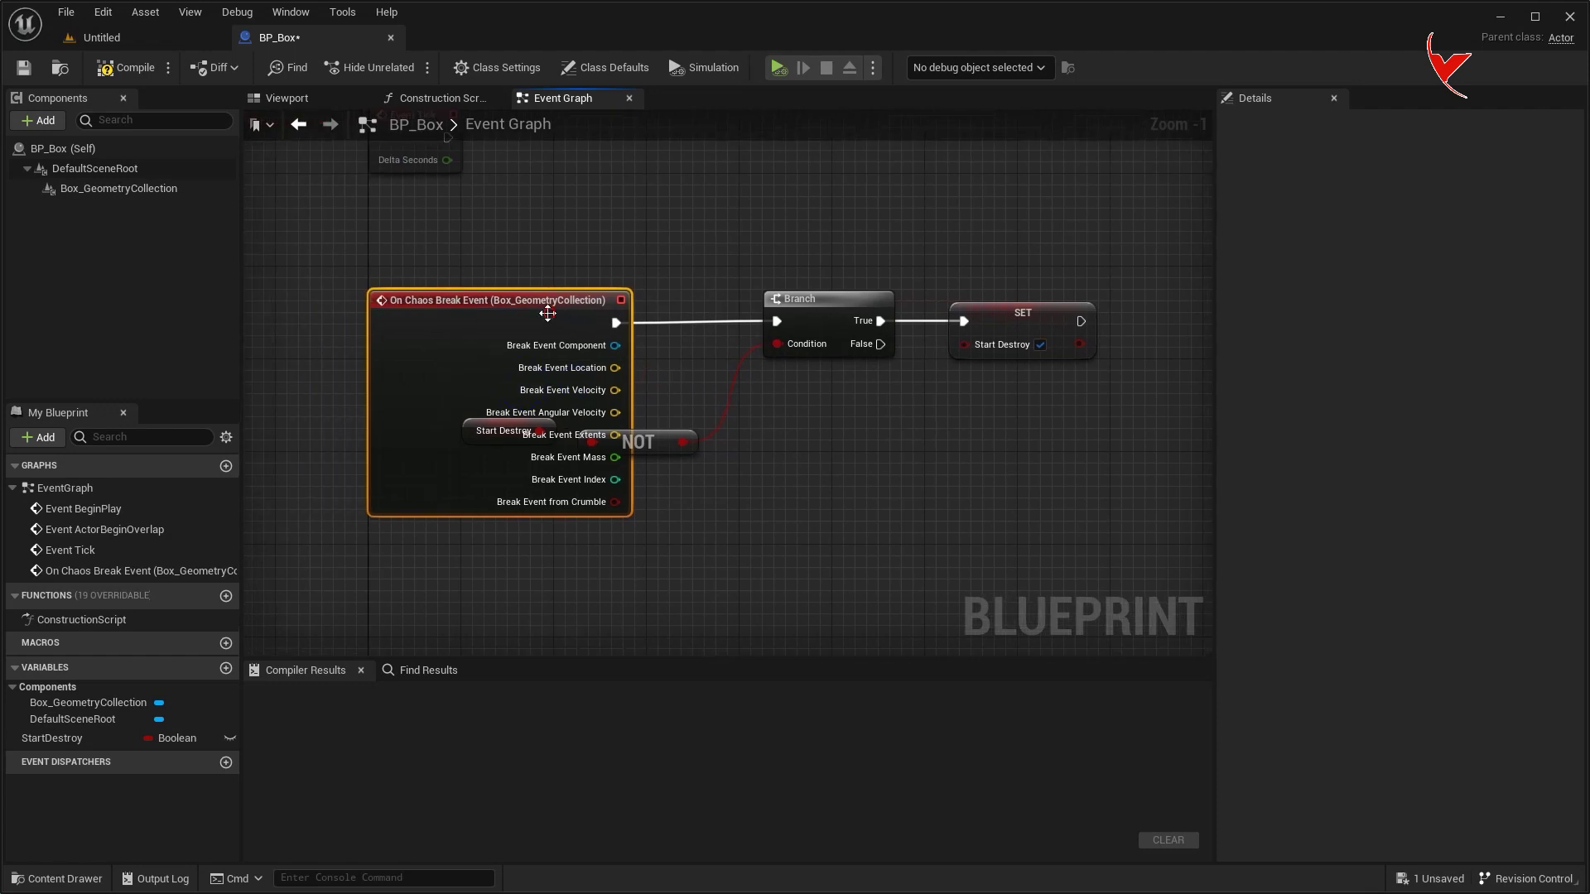
Add a Create Dynamic Material Instance on the broken component, chained after SET StartDestroy.
left_click_drag(660, 320, 448, 320)
right_click_drag(421, 356, 373, 275)
left_click_drag(346, 272, 1087, 386)
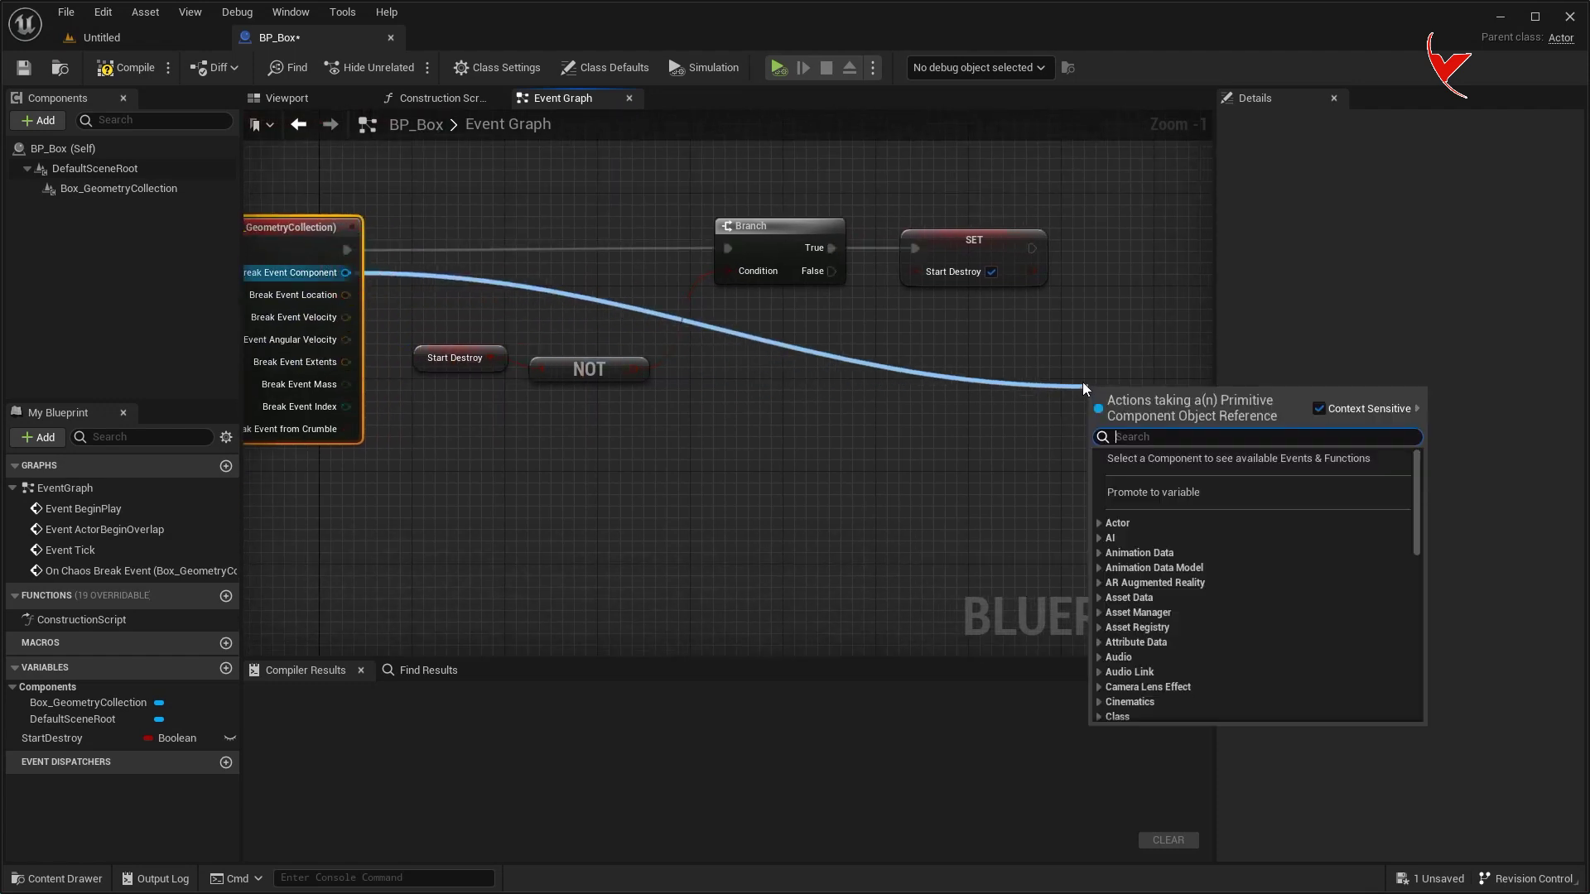
type("create d")
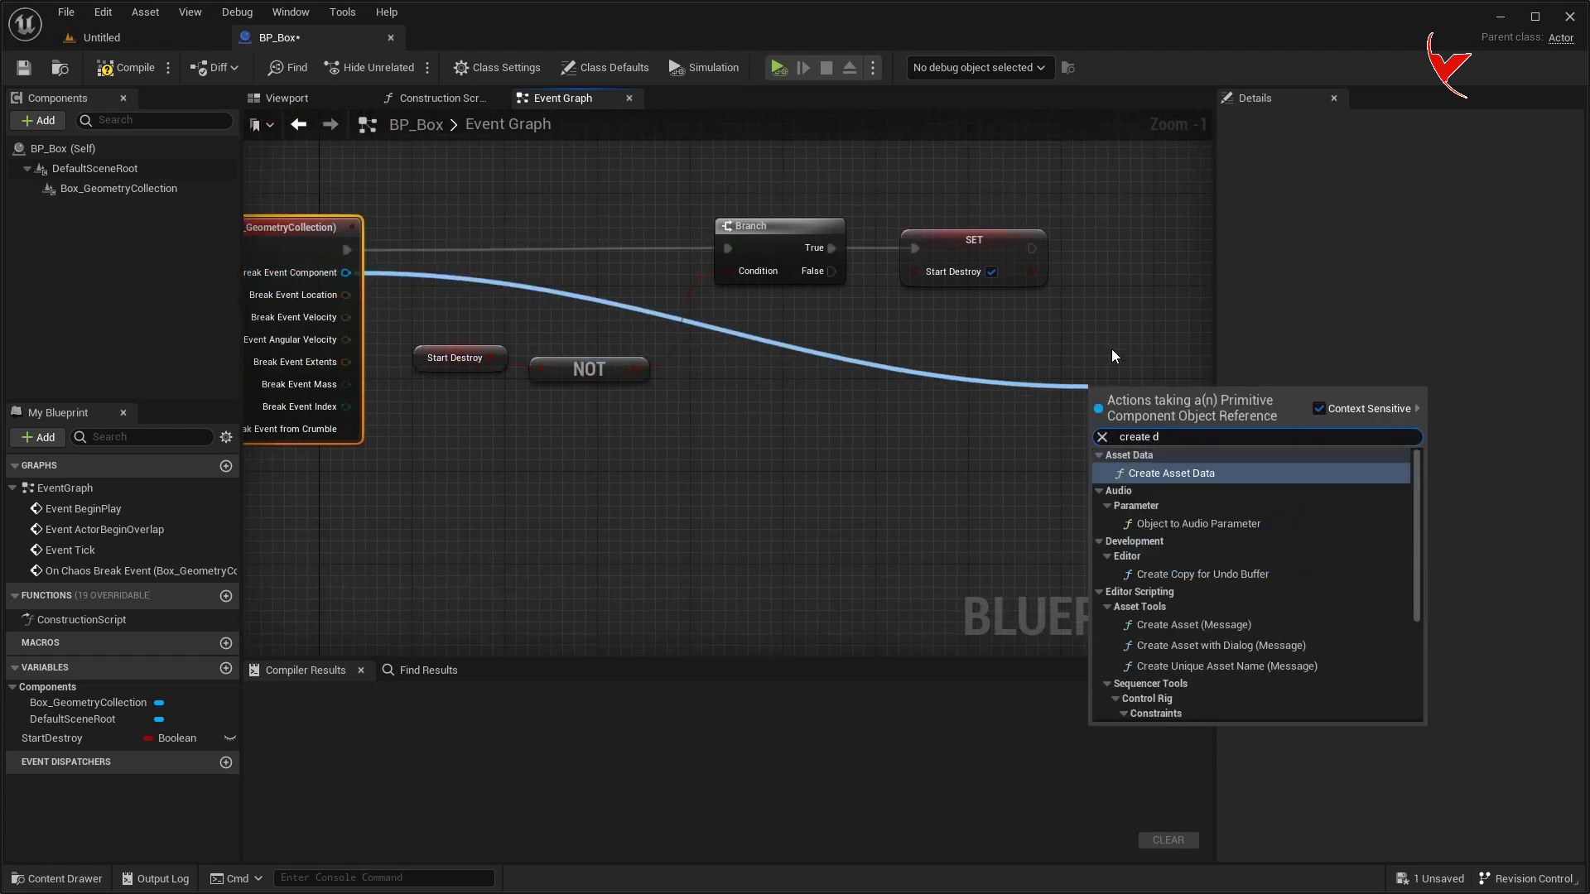
type("yn")
key("Return")
right_click_drag(1091, 369, 929, 388)
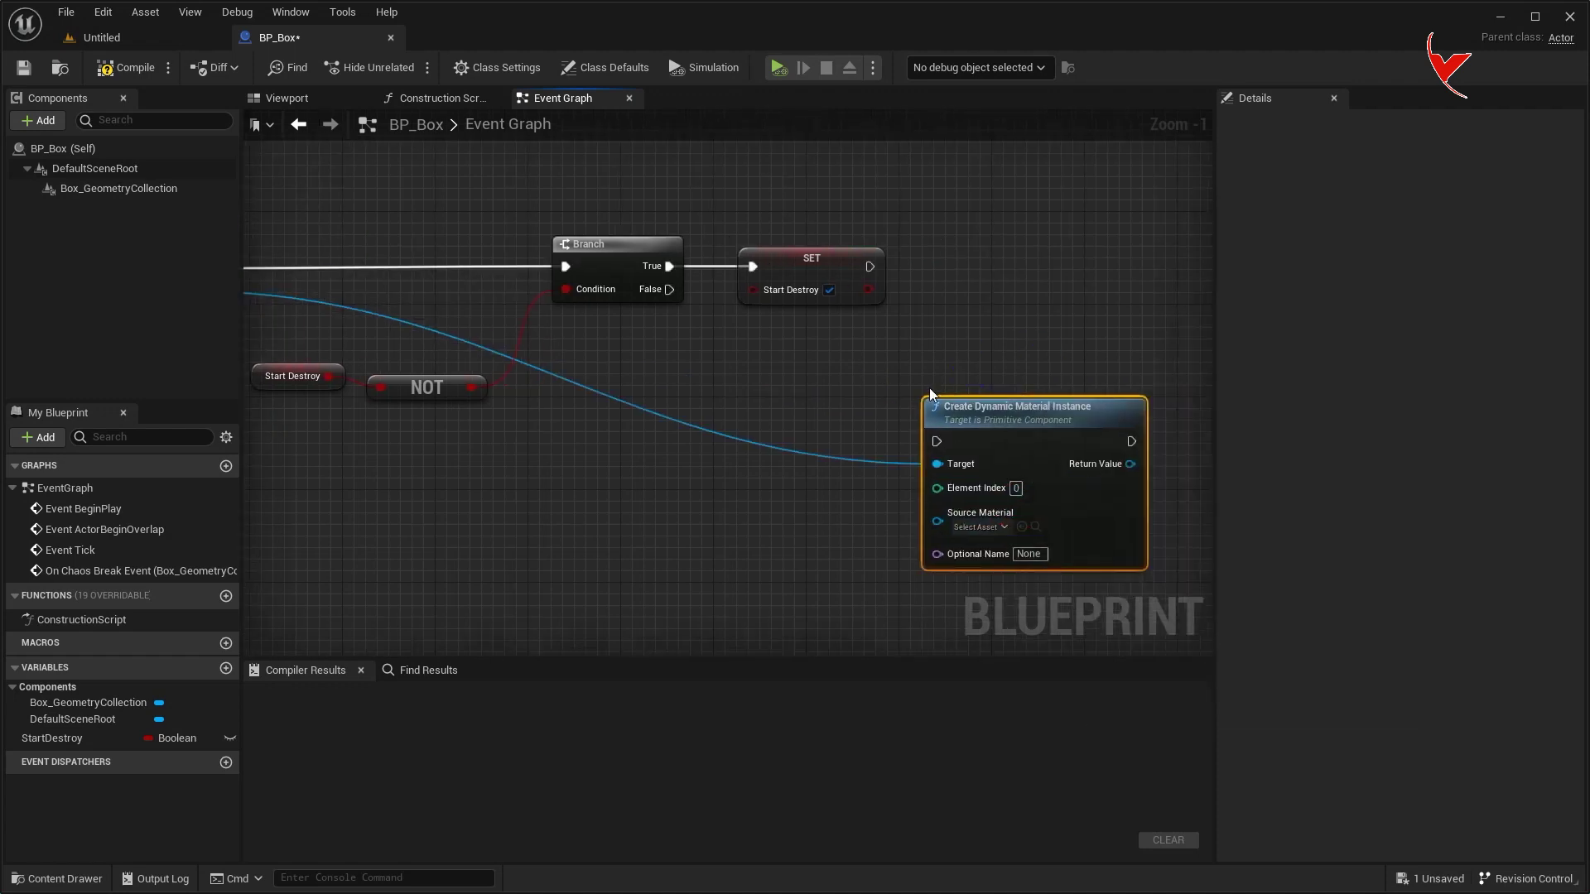
left_click_drag(988, 405, 1031, 231)
Add two reroute points to tidy the component wire.
double_click(913, 289)
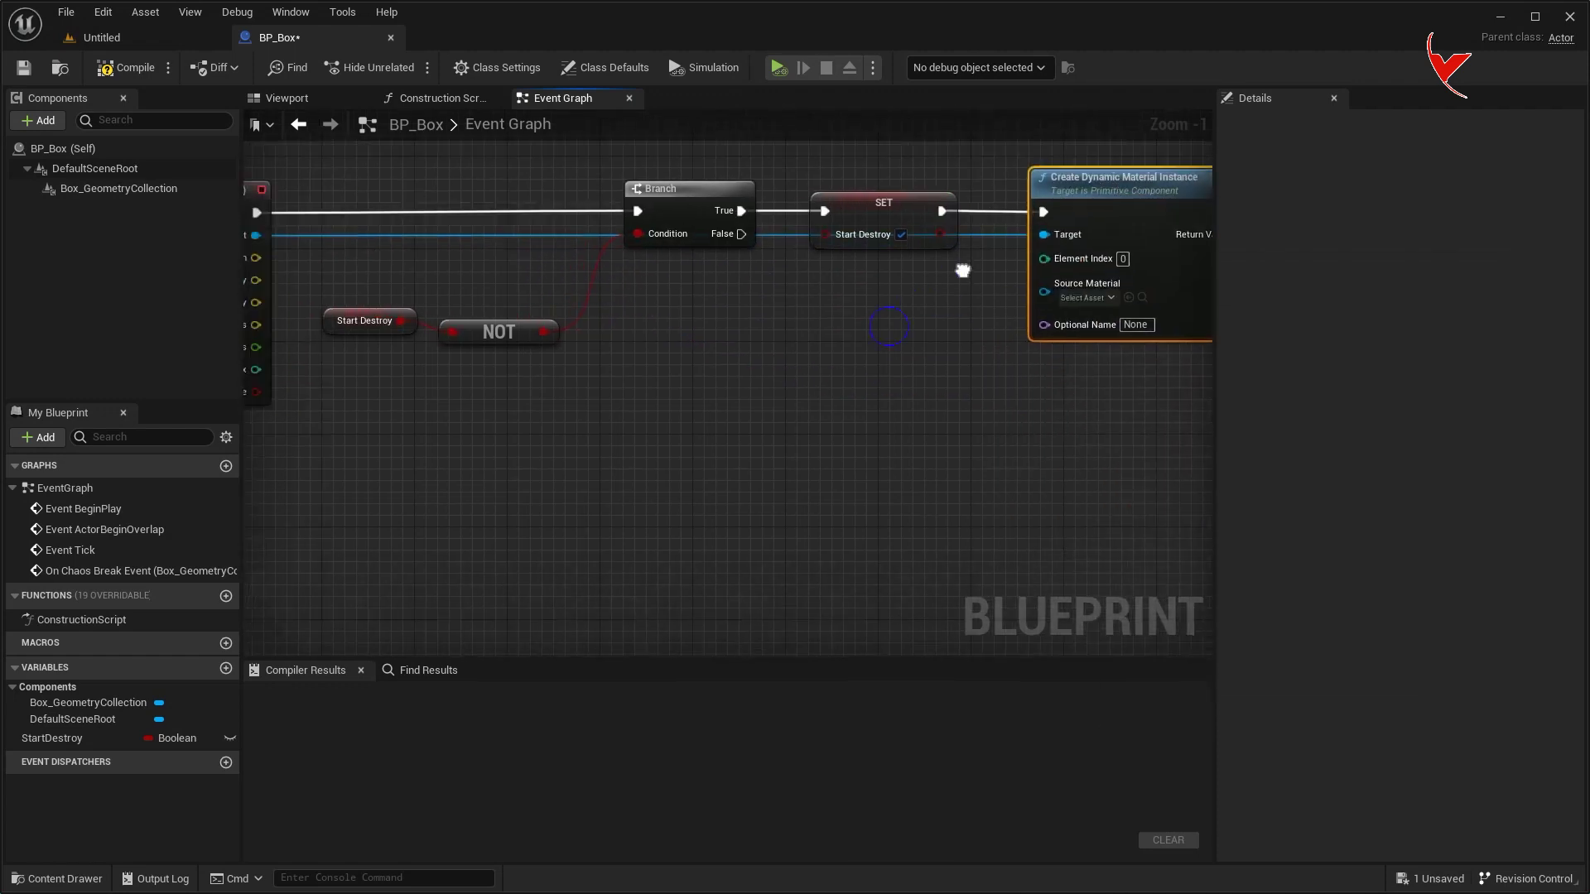
right_click_drag(914, 289, 1016, 204)
double_click(416, 209)
right_click_drag(642, 360, 317, 391)
mouse_move(610, 415)
left_mouse_down()
mouse_move(743, 470)
mouse_move(650, 447)
left_mouse_up()
Set the dynamic instance's Source Material to M_Box_Inst.
key("ctrl+space")
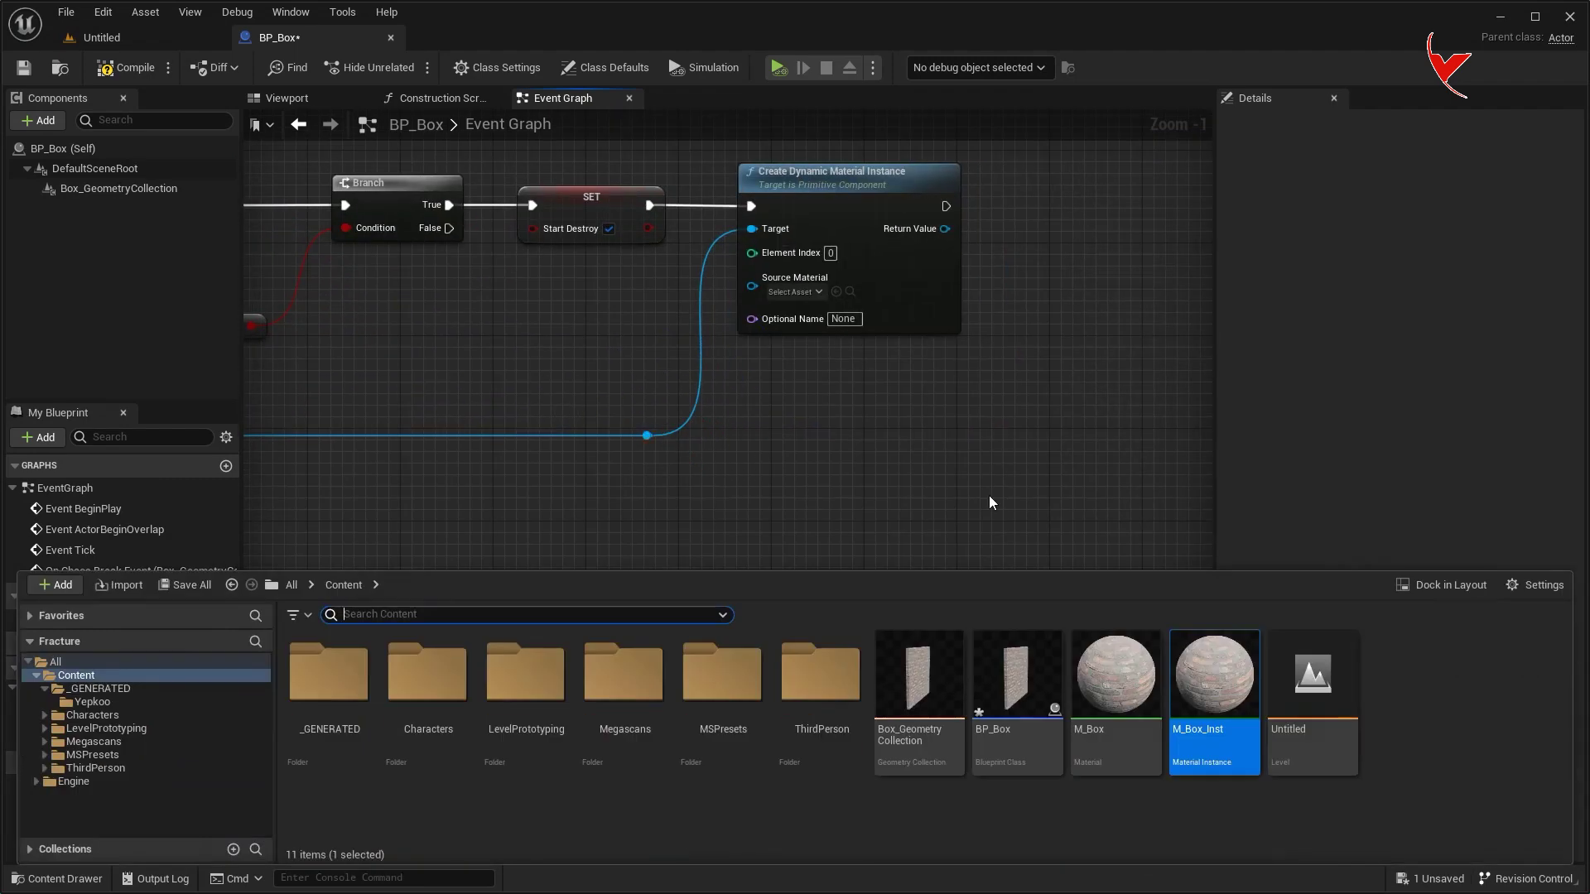
left_click(833, 291)
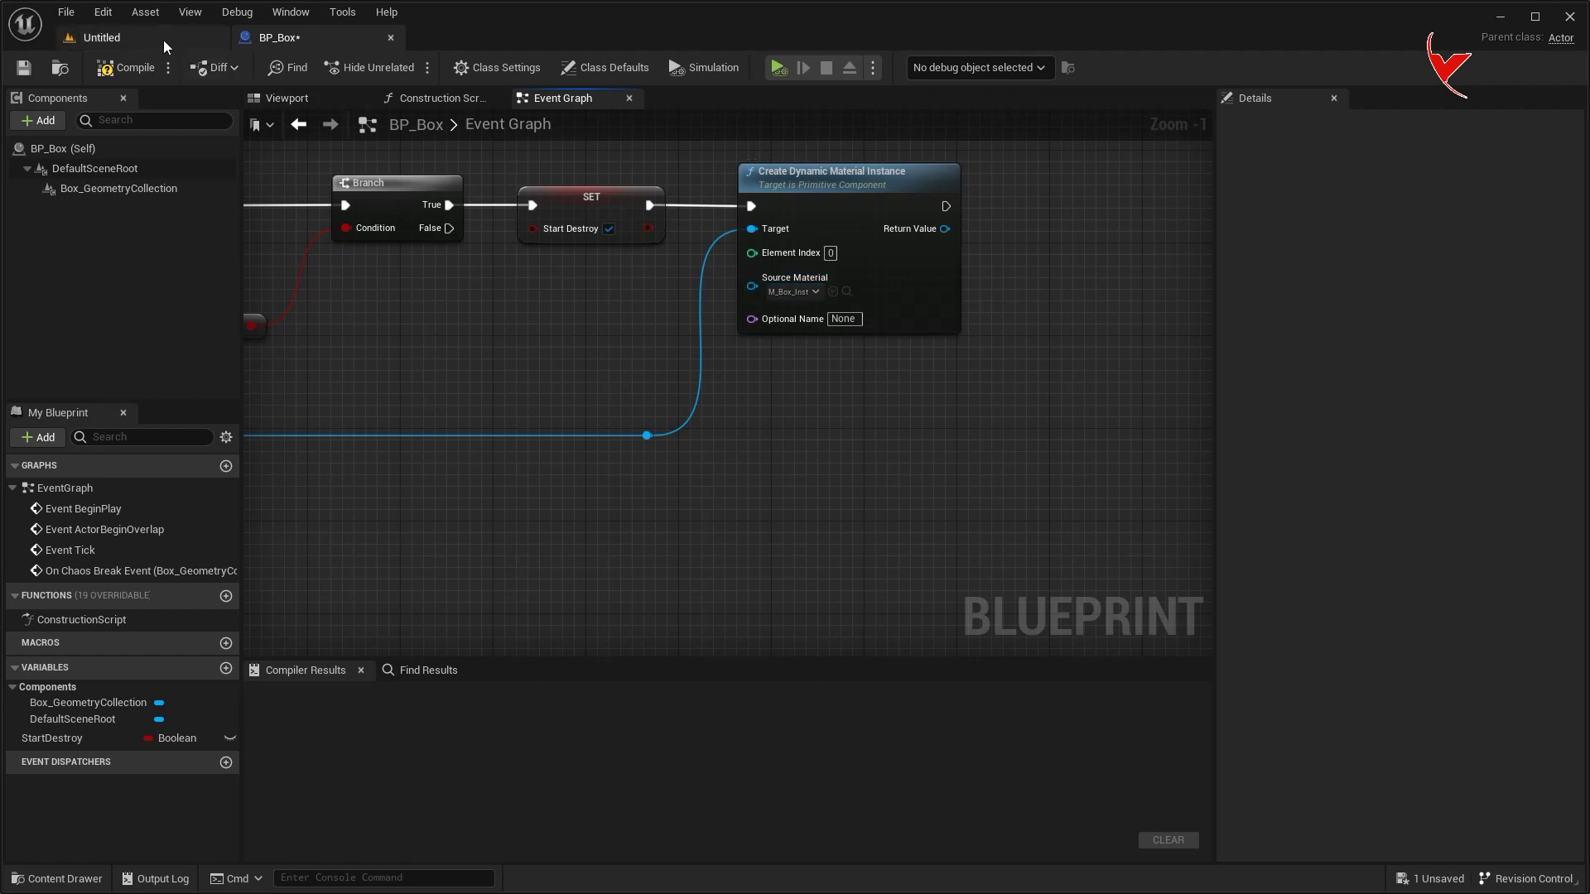
left_click(165, 41)
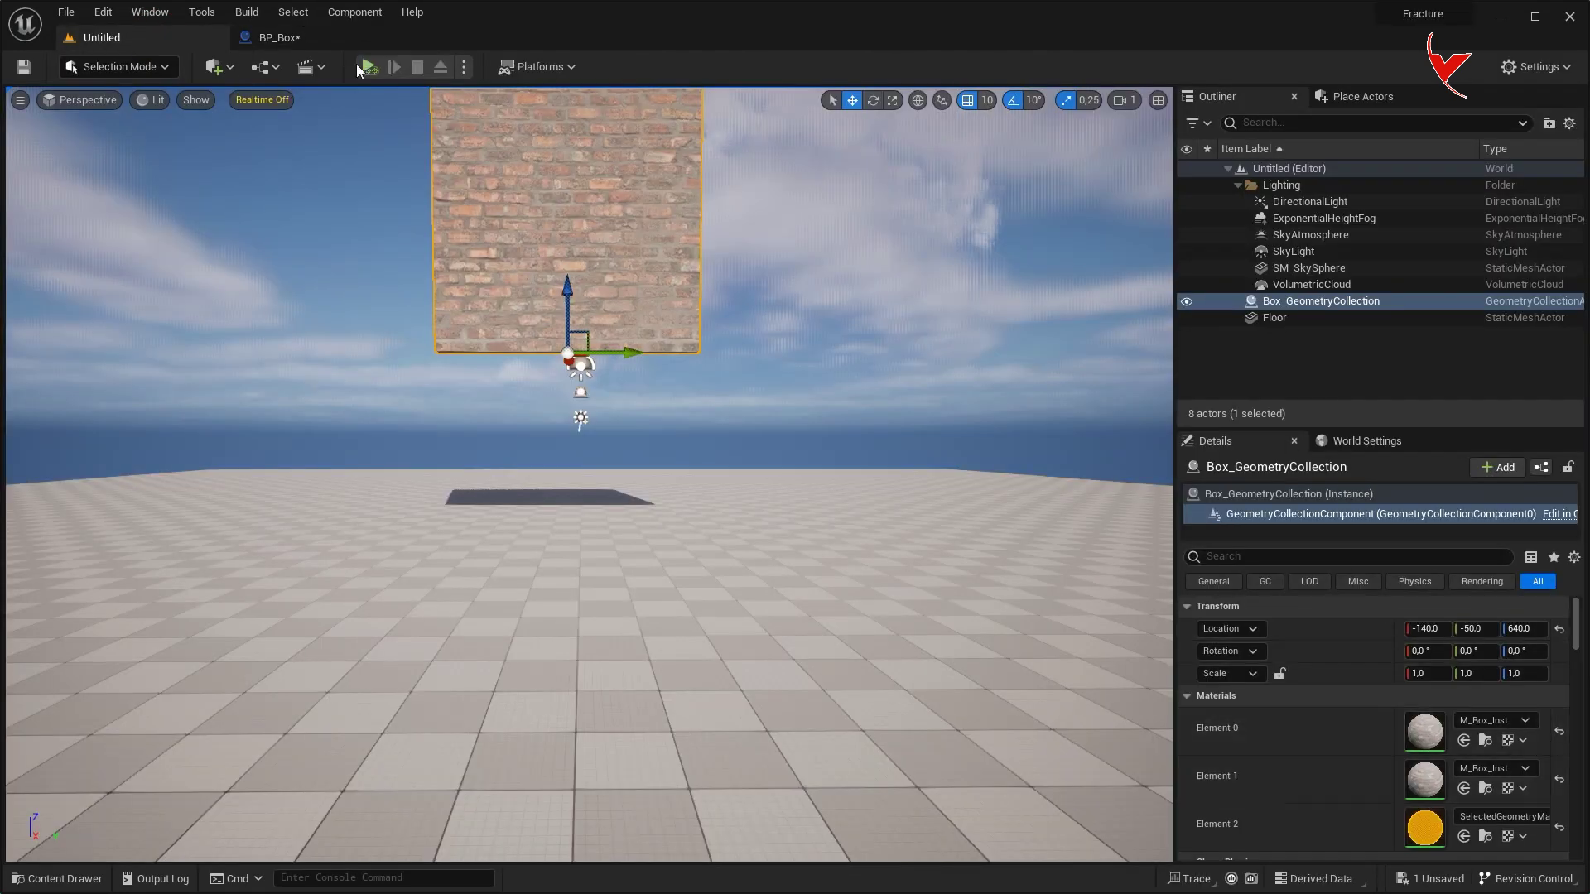
Paste a second Create Dynamic Material Instance, wire its Target, and set Element Index 1.
left_click(278, 37)
right_click_drag(1091, 203, 838, 219)
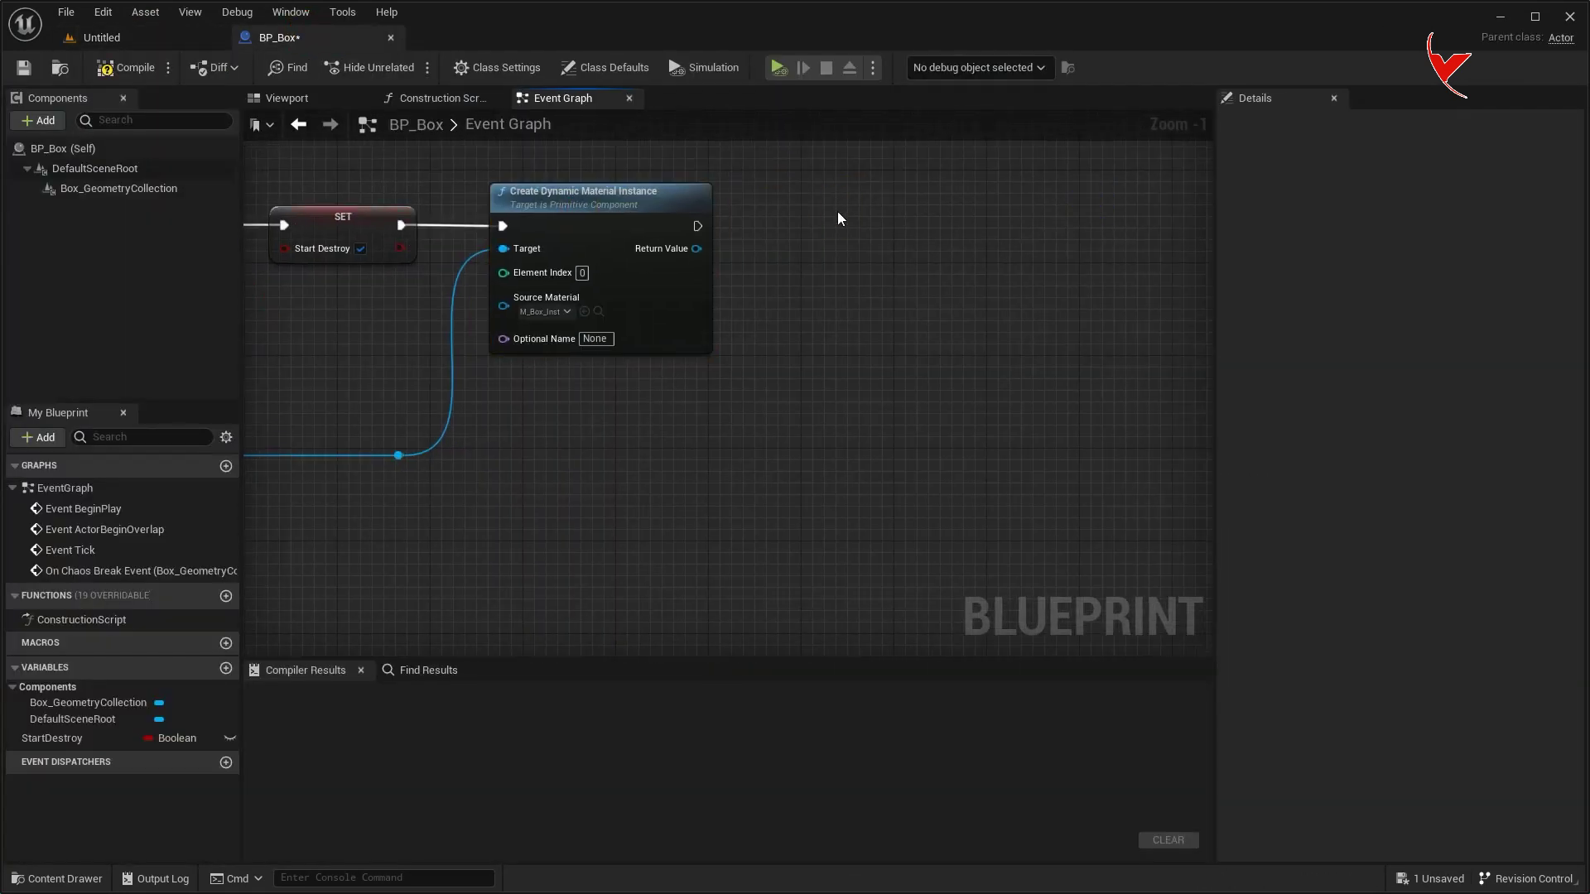
key("ctrl+v")
left_click_drag(698, 225, 717, 230)
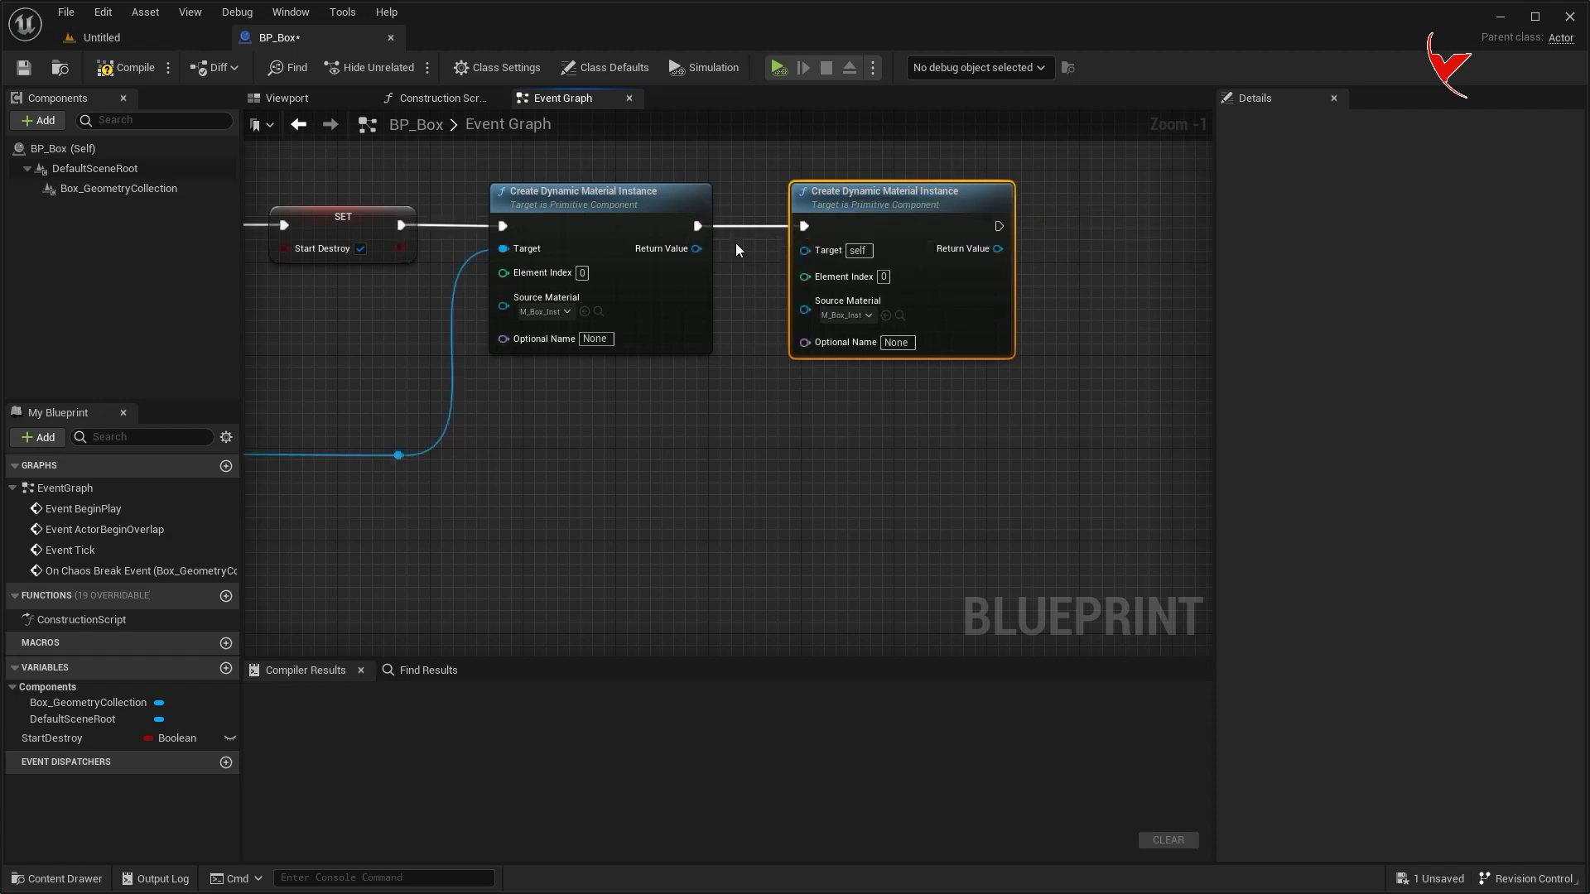
right_click_drag(484, 429, 613, 393)
mouse_move(527, 417)
left_mouse_down()
mouse_move(929, 217)
mouse_move(856, 424)
left_mouse_up()
double_click(867, 221)
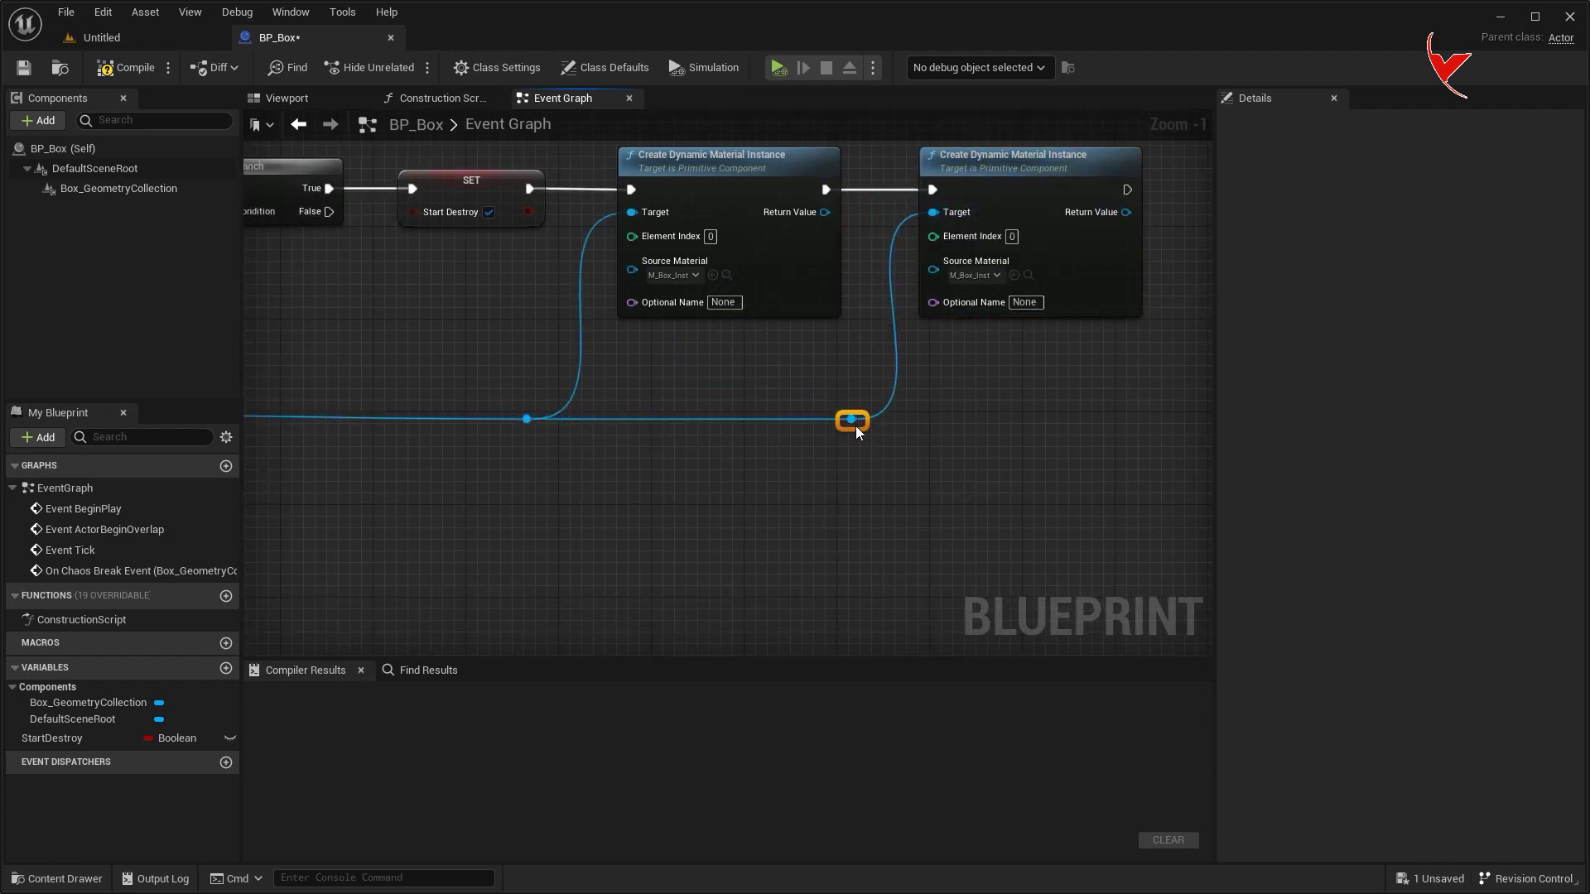
type("1")
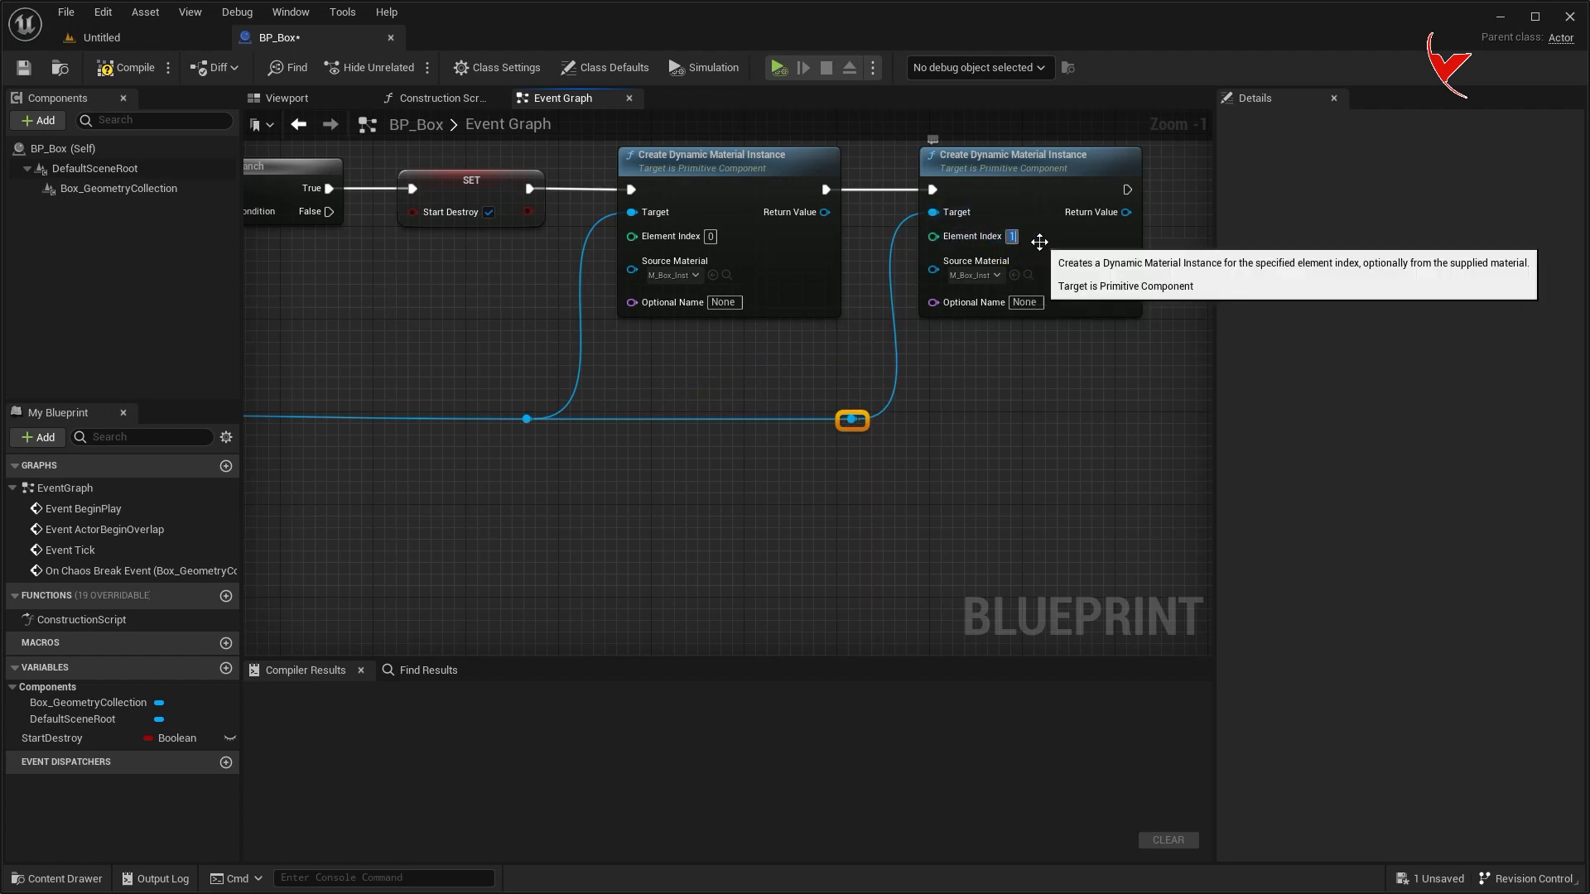
Add a 4.0-second Delay after the second instance node, then open M_Box.
right_click_drag(1057, 348, 590, 422)
left_click_drag(783, 260, 873, 266)
type("delay")
key("Return")
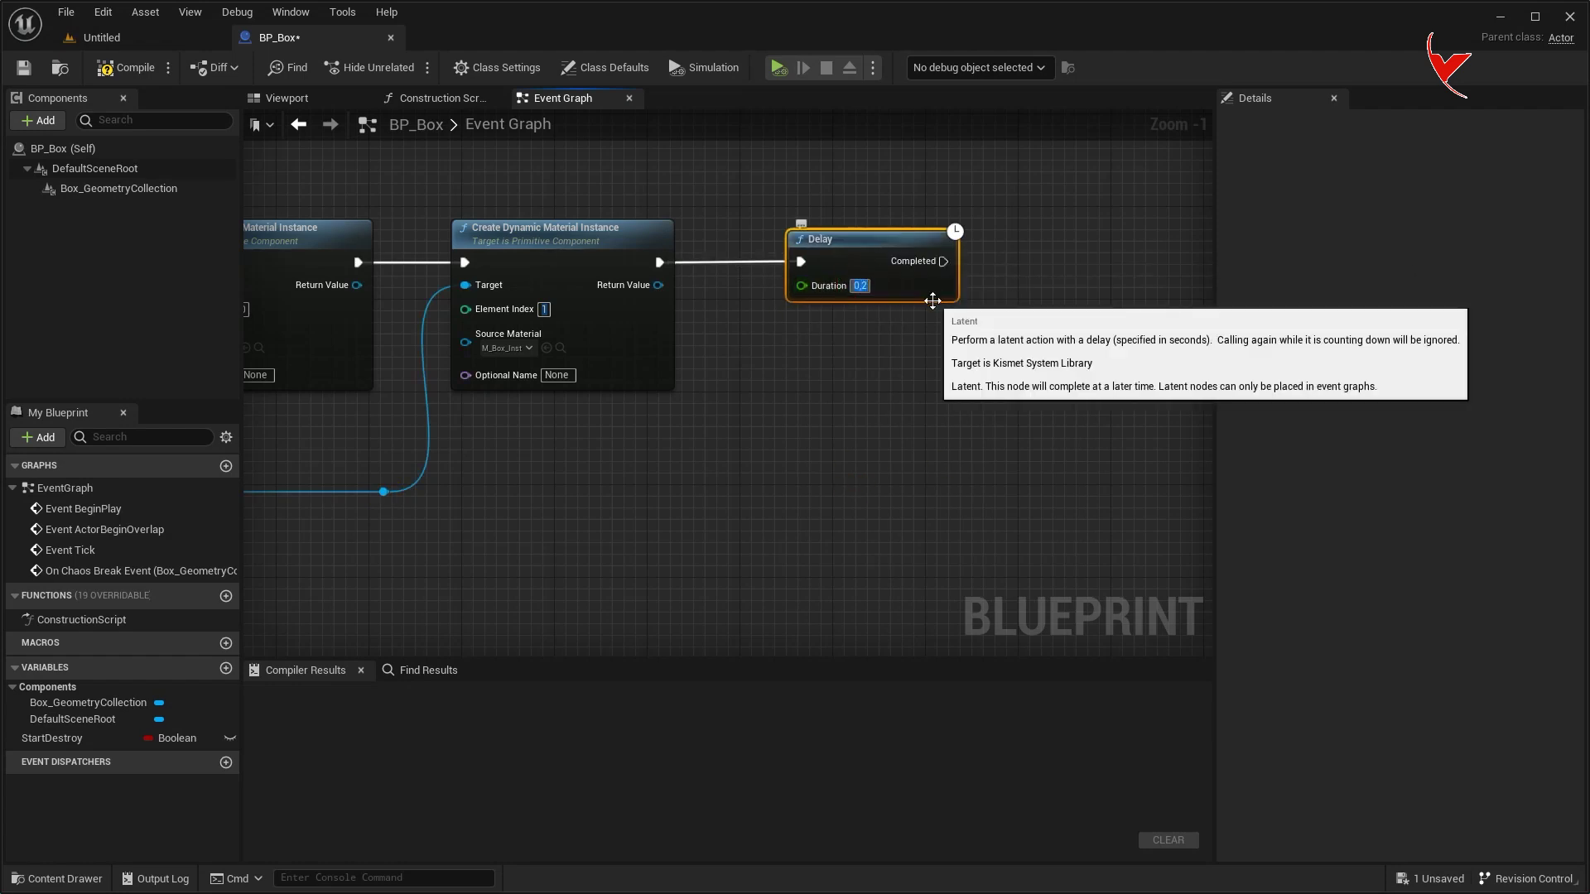
left_click(949, 333)
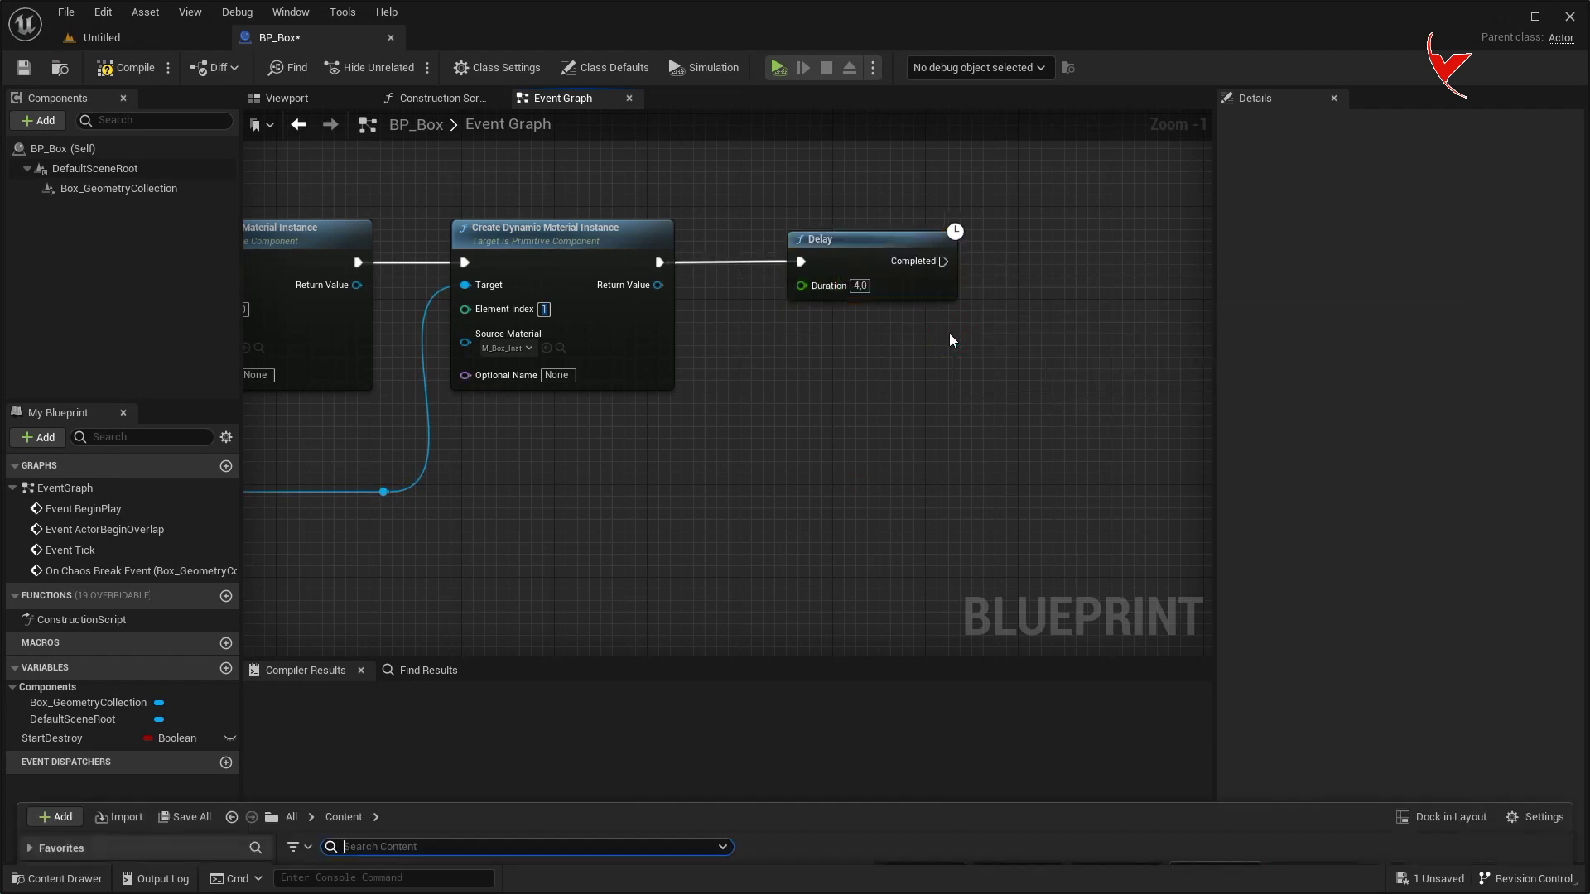
key("ctrl+space")
double_click(1126, 674)
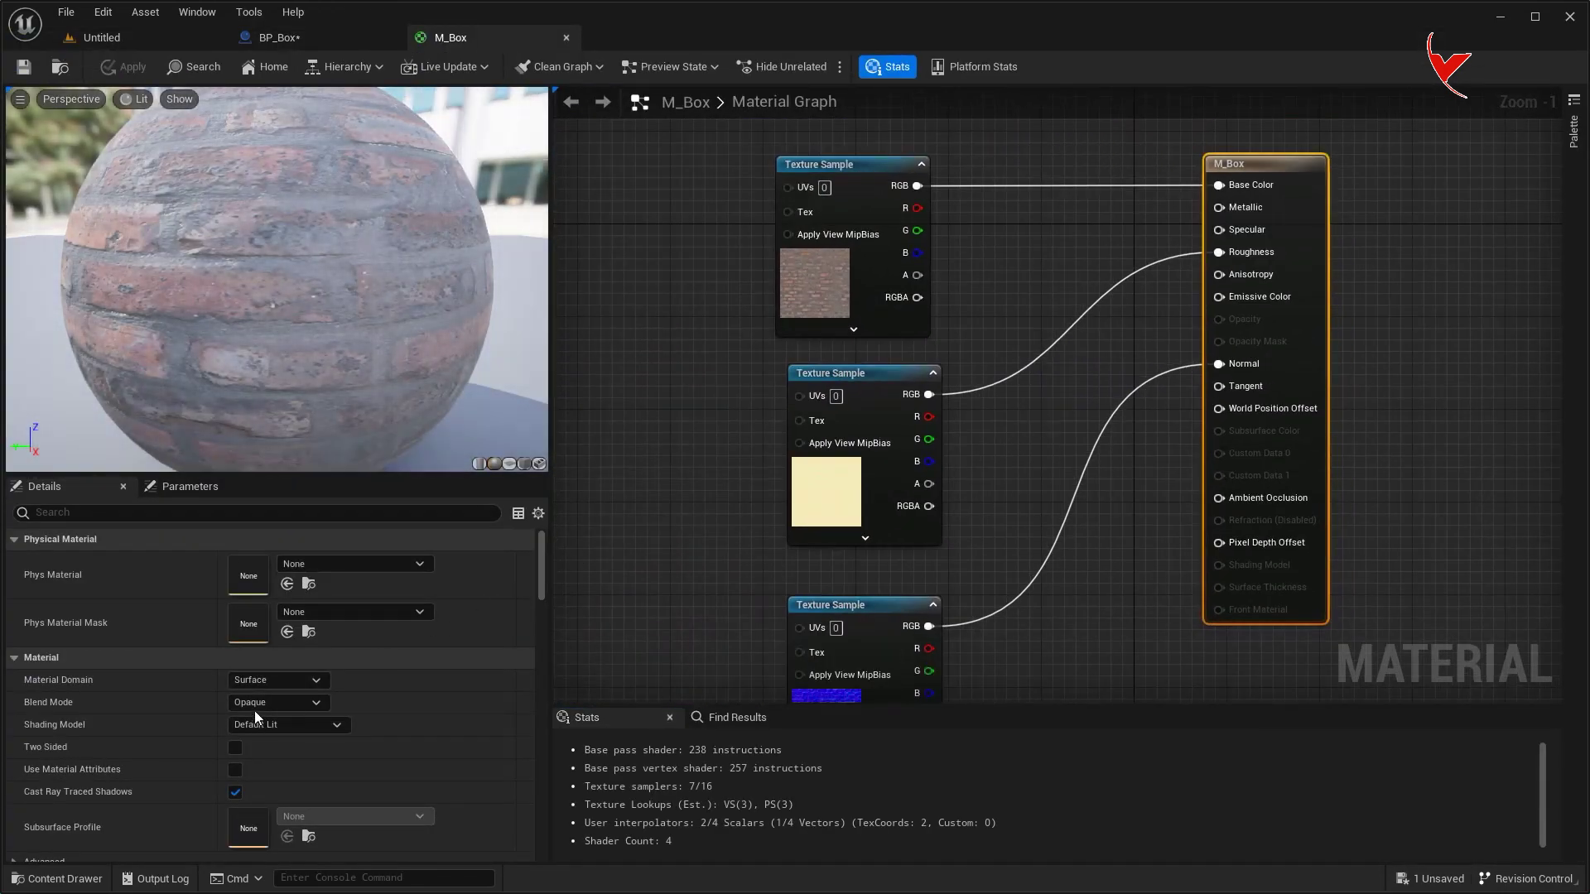
Set M_Box's Blend Mode to Masked.
left_click(255, 706)
left_click(263, 732)
scroll(941, 507, "down", 3)
left_click_drag(828, 282, 924, 453)
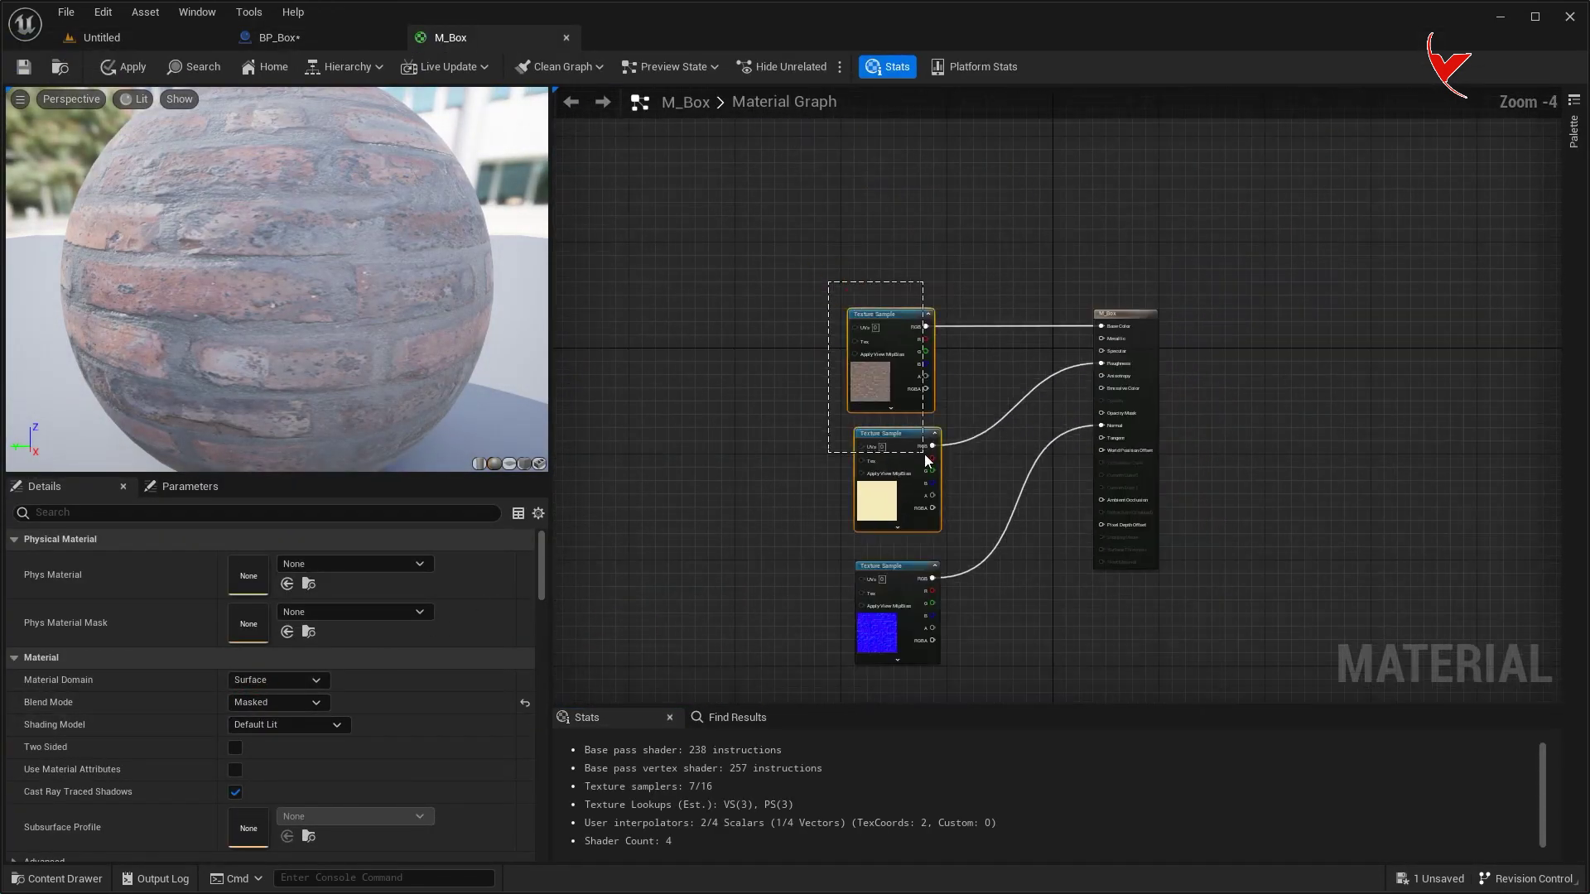
scroll(1035, 396, "up", 4)
Add a constant and convert it to a scalar parameter named Opacity with default 1.
left_click(832, 503)
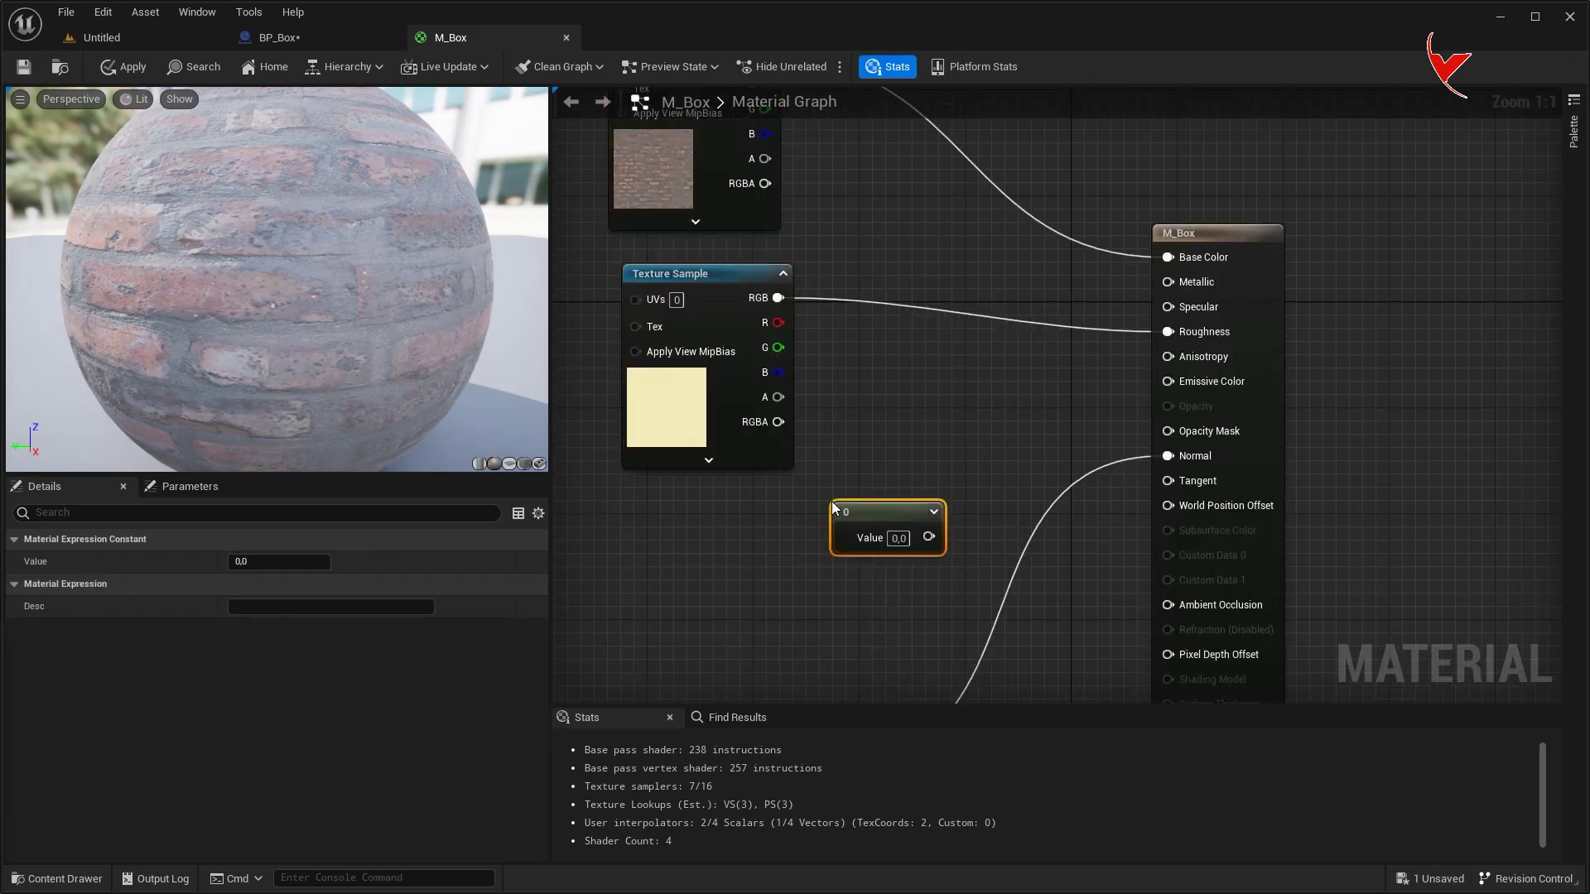
left_click_drag(872, 506, 825, 507)
right_click(862, 507)
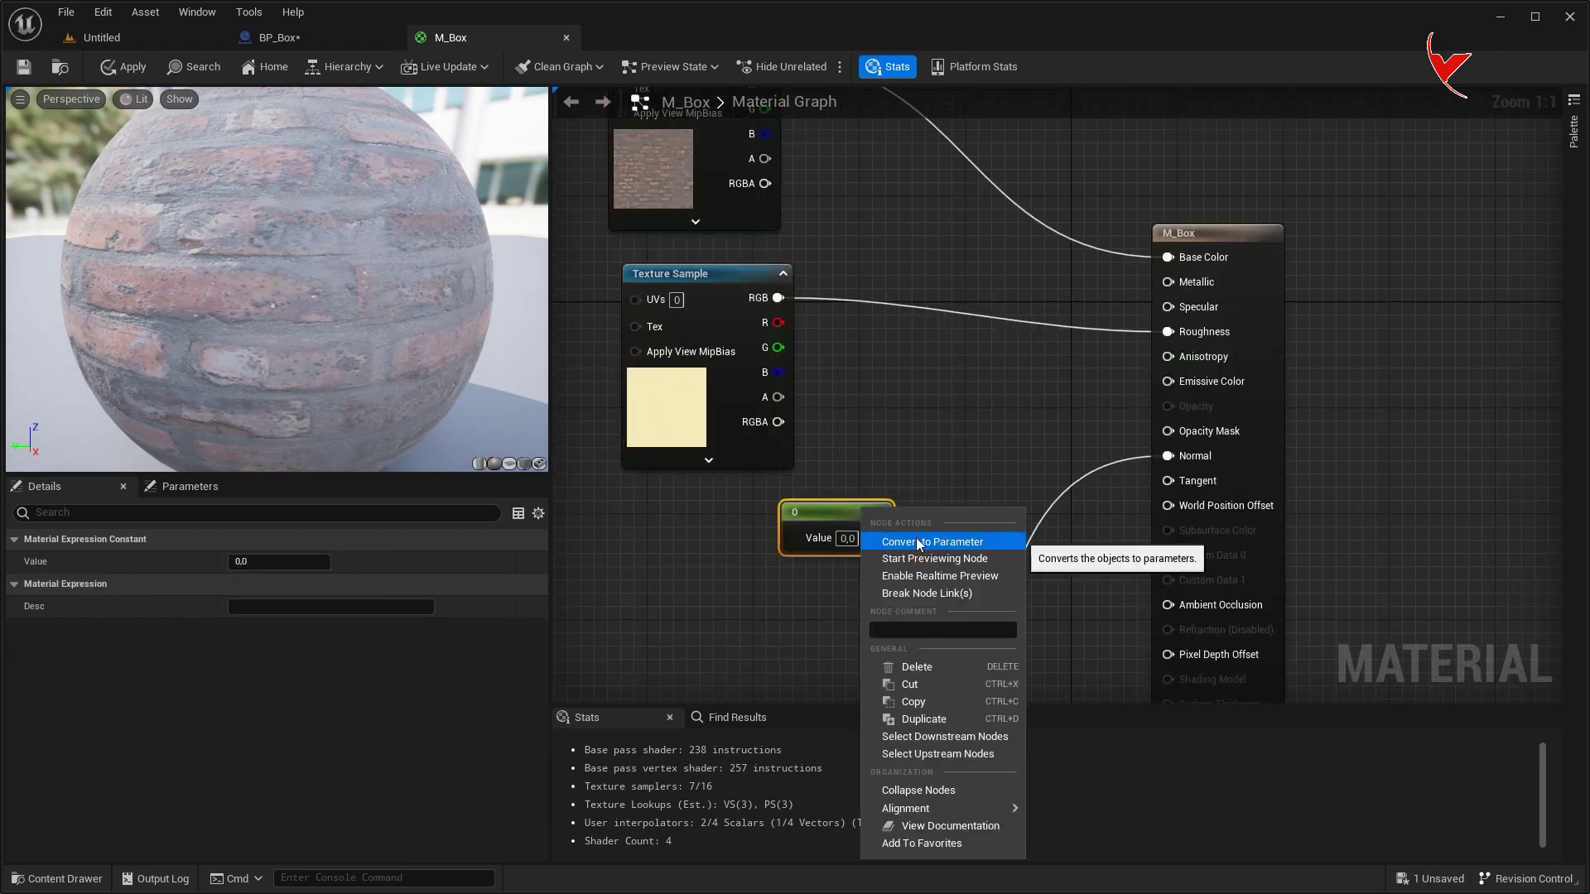
left_click(915, 540)
type("Opacity")
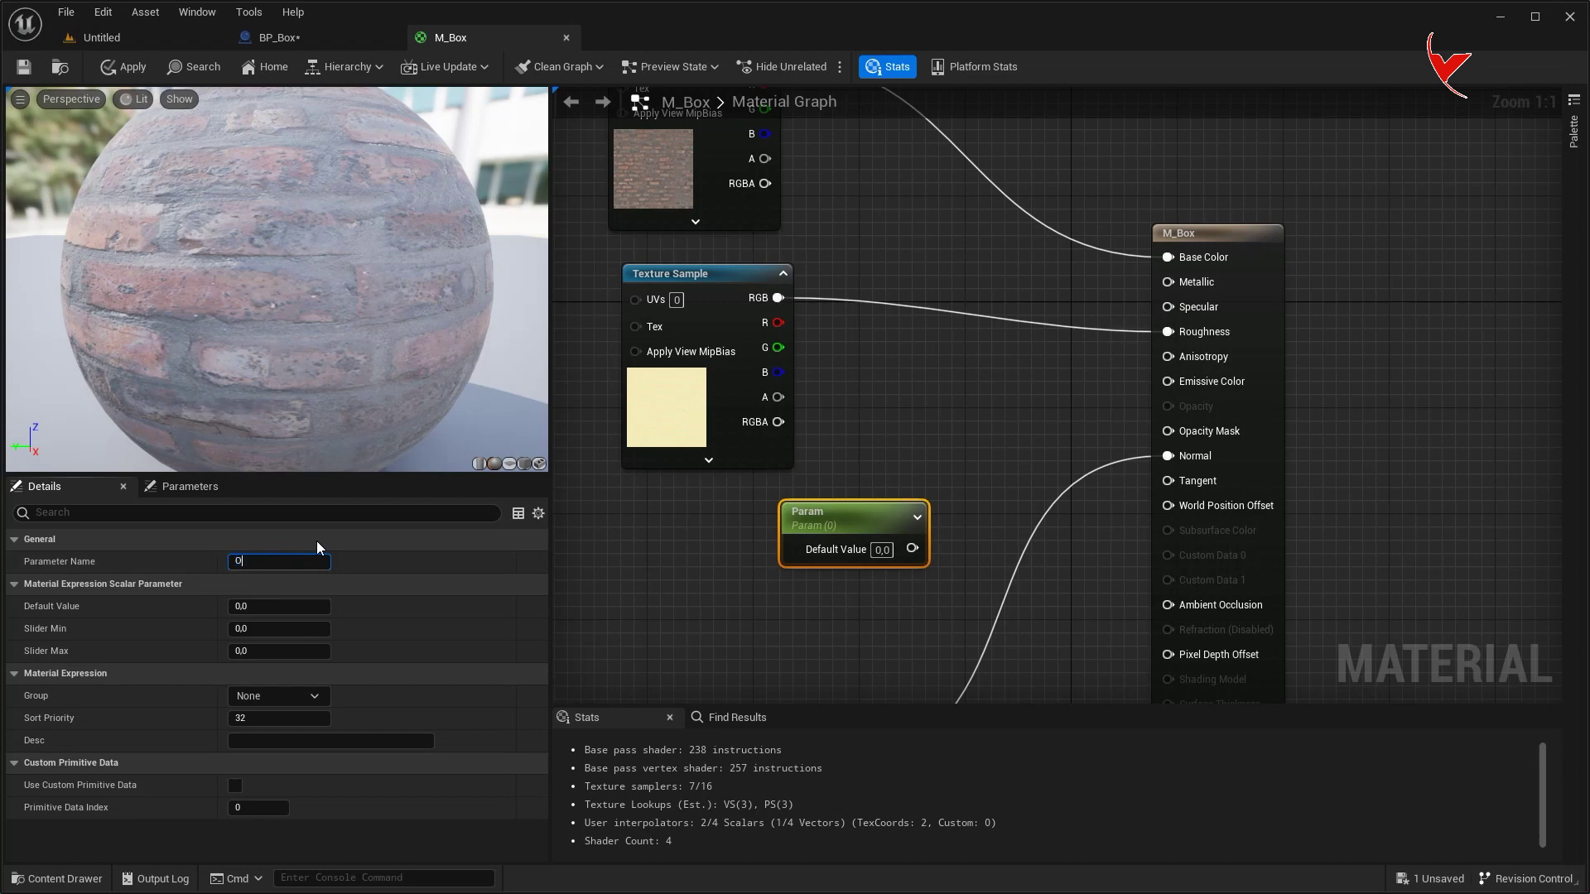
key("Return")
left_click(882, 549)
type("1")
key("Return")
Route Opacity through DitherTemporalAA into Opacity Mask and apply the material.
left_click_drag(912, 548, 943, 419)
type("dithe")
left_click(1068, 464)
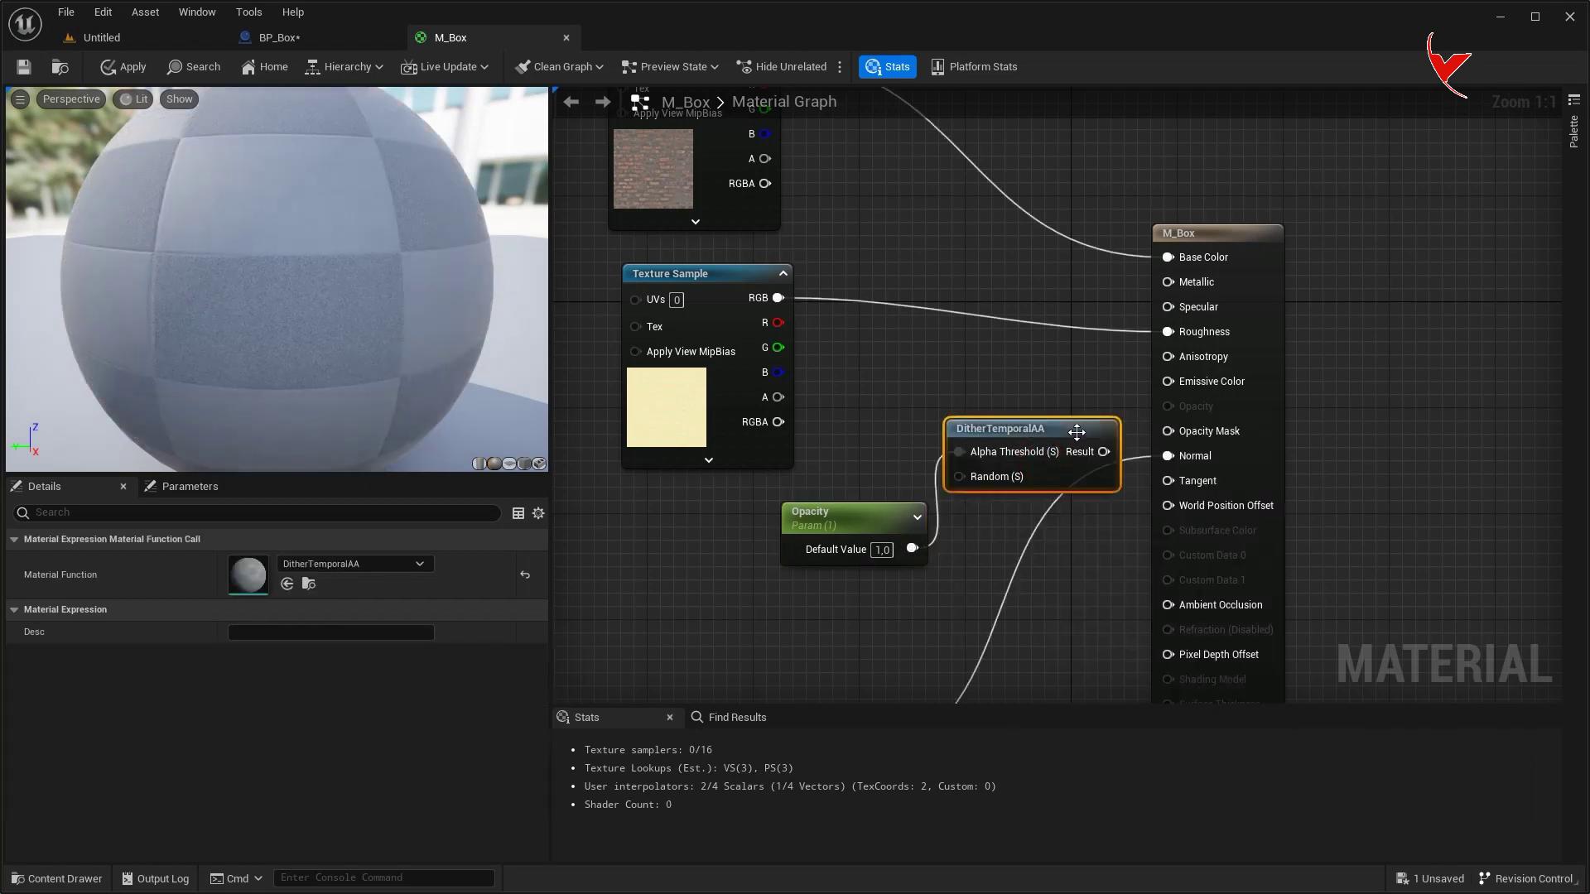
left_click_drag(1166, 430, 1168, 431)
left_click(124, 66)
In M_Box_Inst, enable the Opacity override and set it to 0,616.
left_click(567, 38)
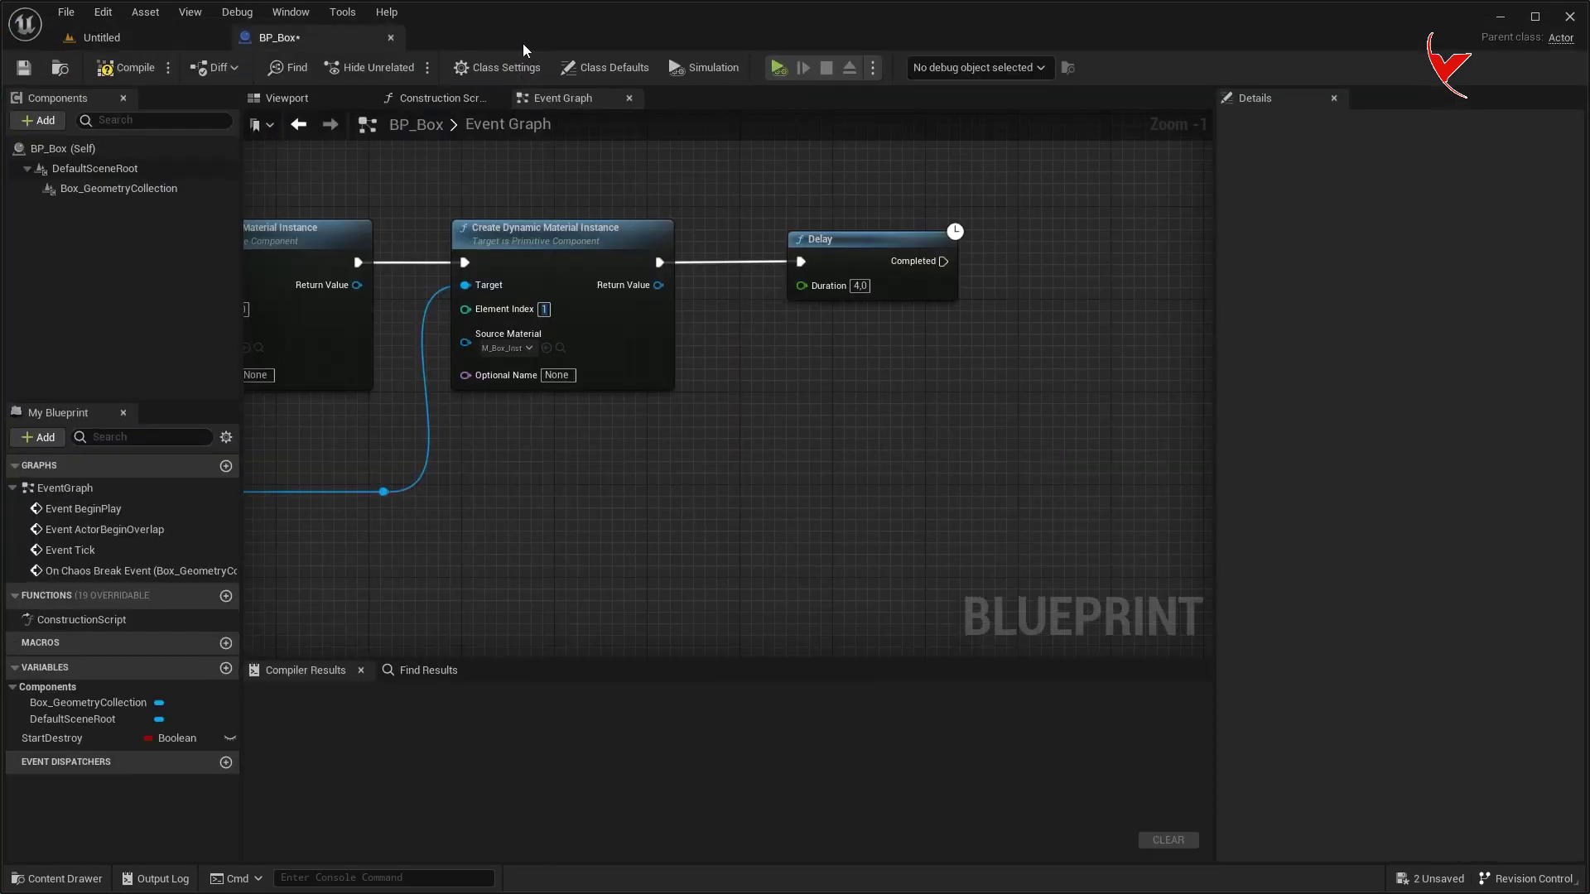
key("ctrl+space")
double_click(1193, 677)
left_click(977, 198)
left_click_drag(1252, 197, 1234, 197)
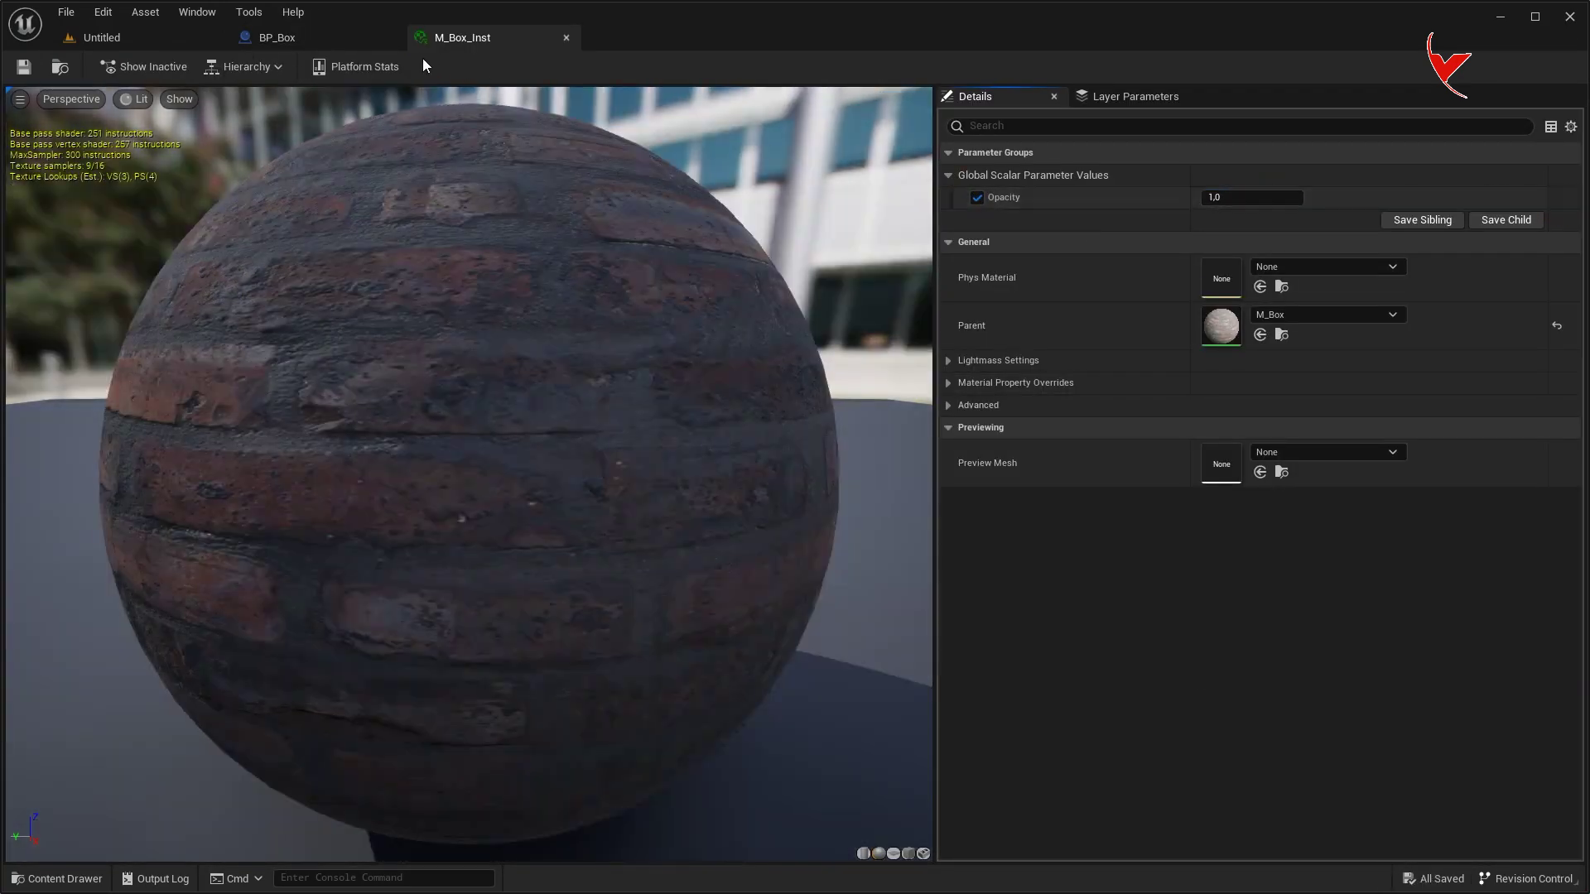
left_click(331, 39)
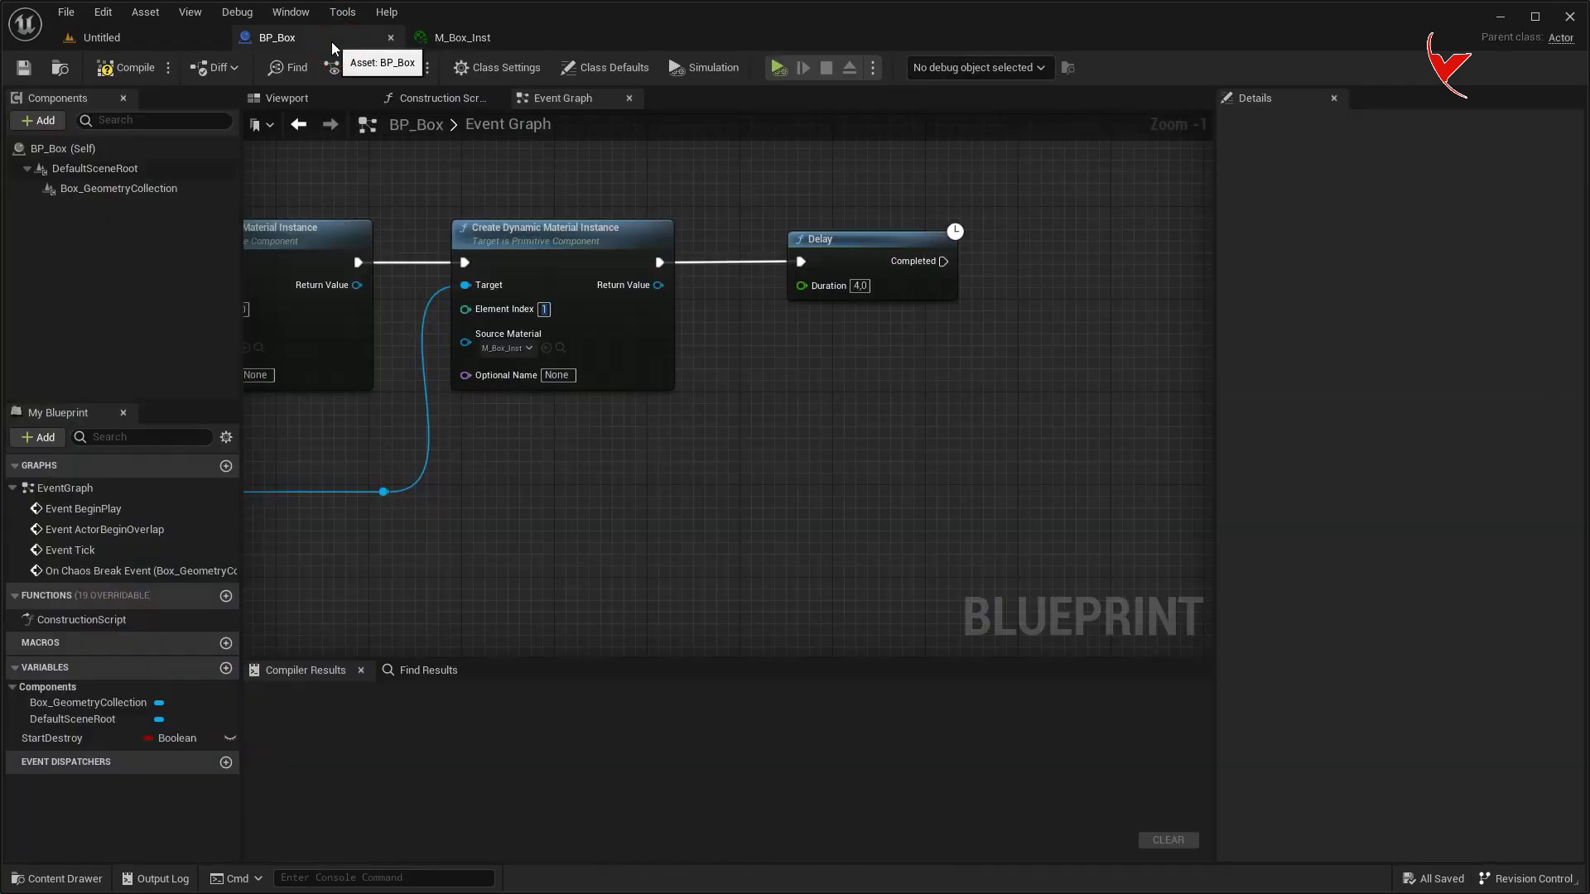
Add a Float variable named Opacity to BP_Box and compile.
left_click(226, 668)
type("Opacity")
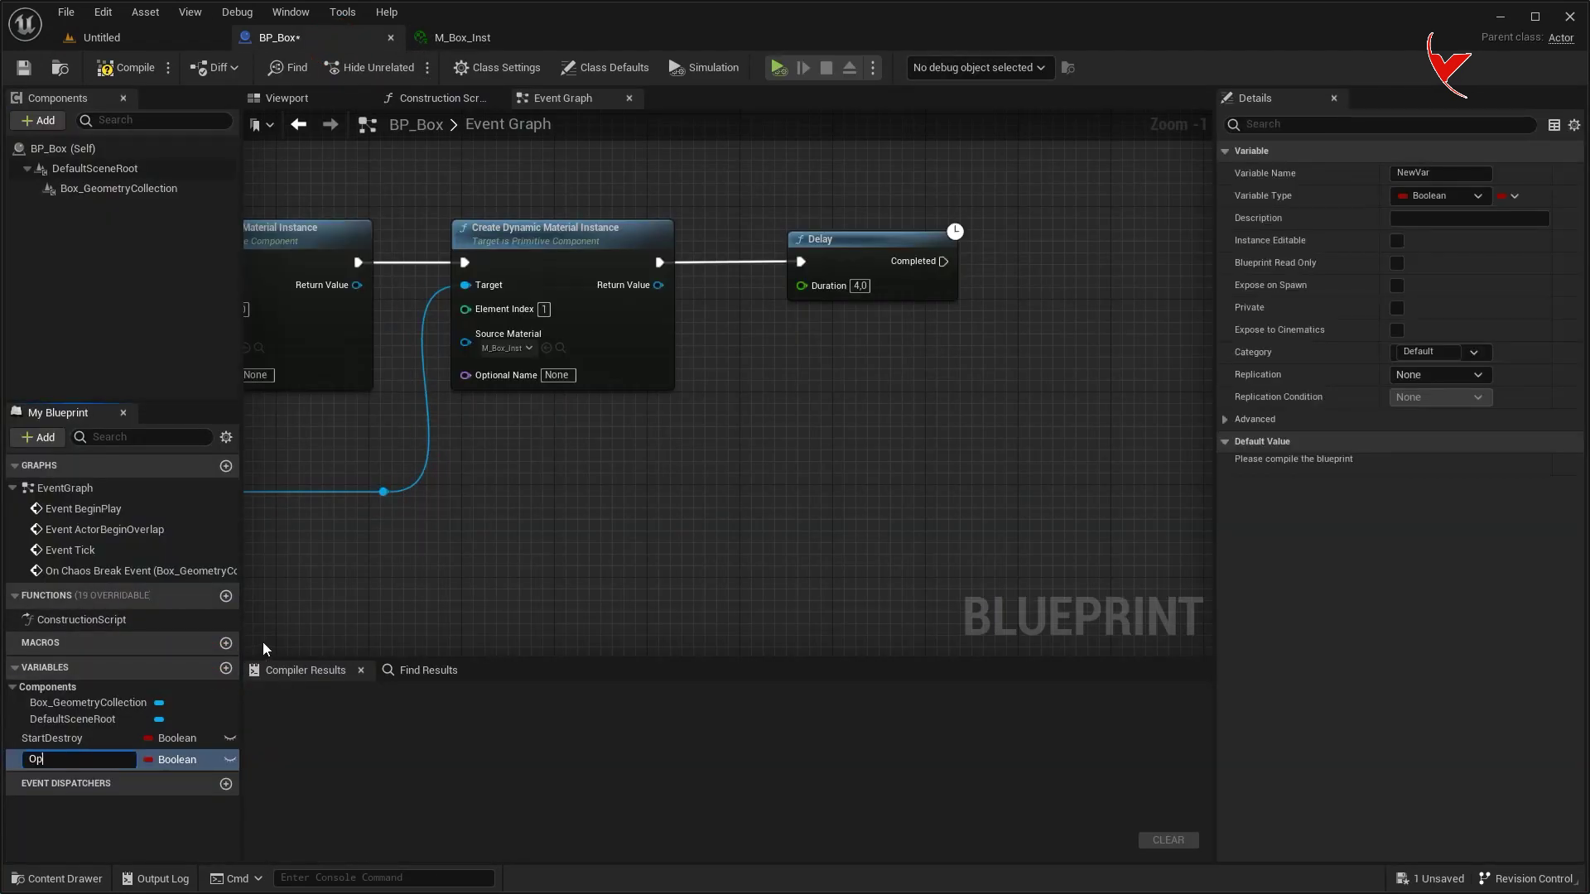
key("Return")
left_click(182, 756)
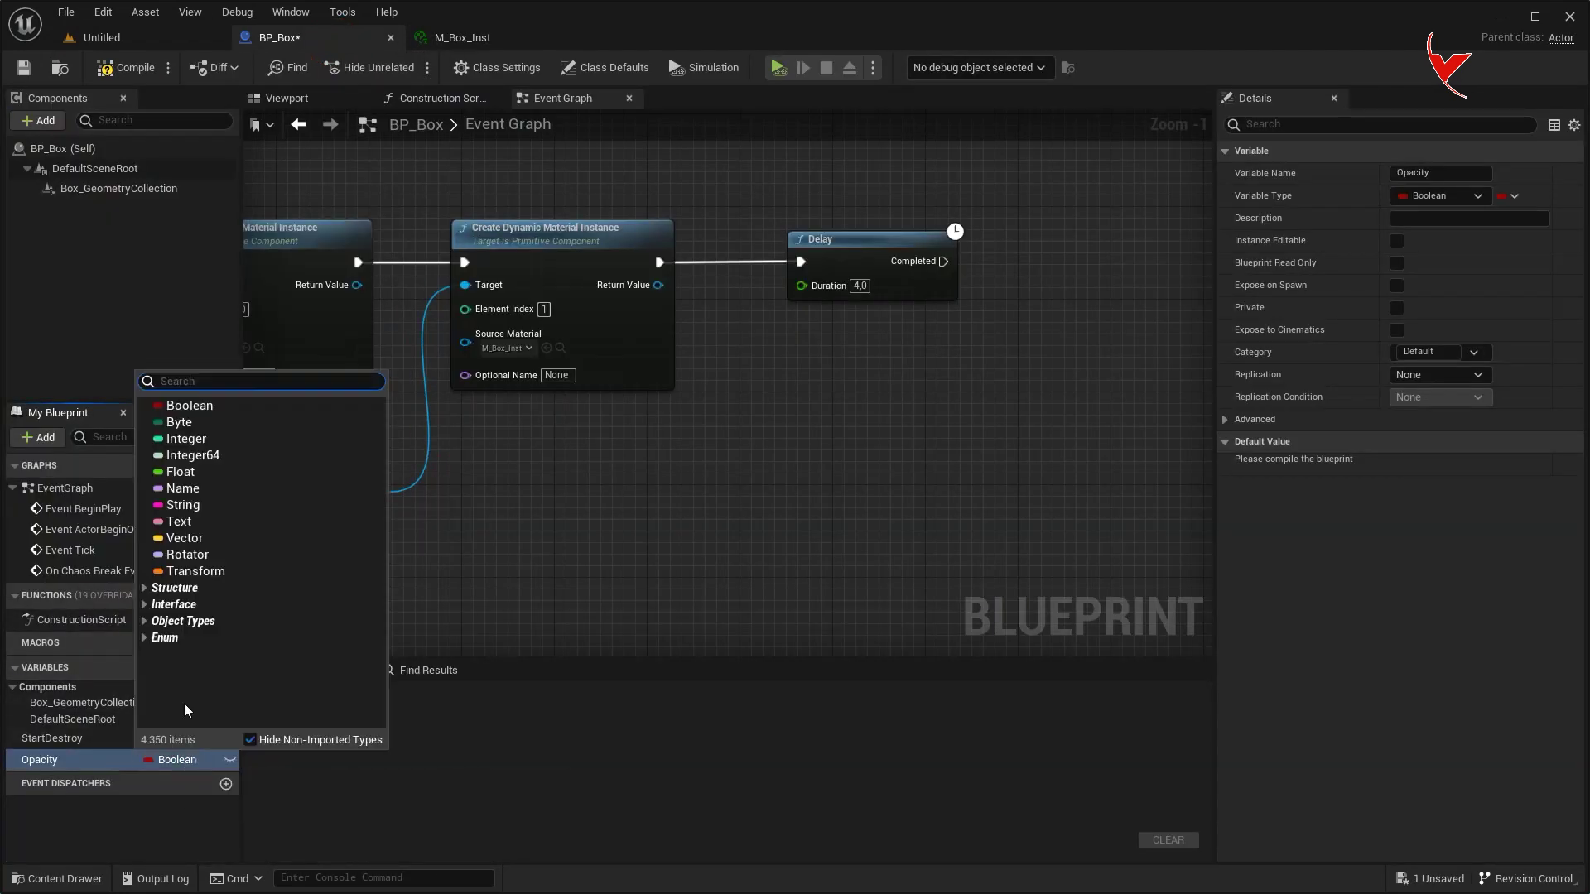
left_click(182, 473)
left_click(124, 67)
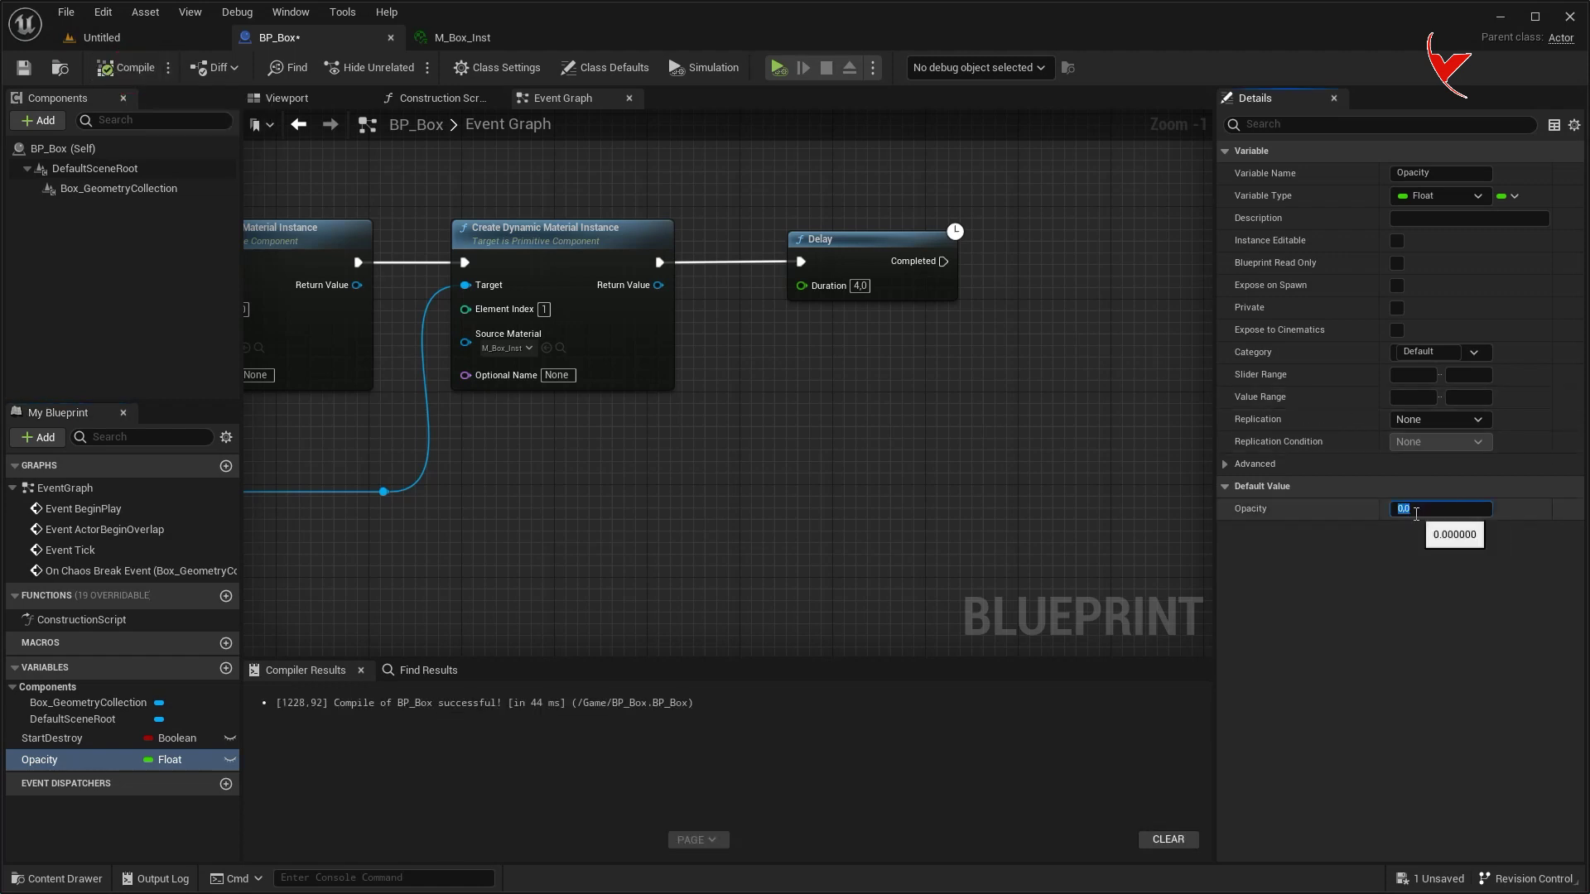
type("1")
After the Delay, add a Branch checking whether Opacity is greater than 0.
right_click_drag(1024, 477, 773, 487)
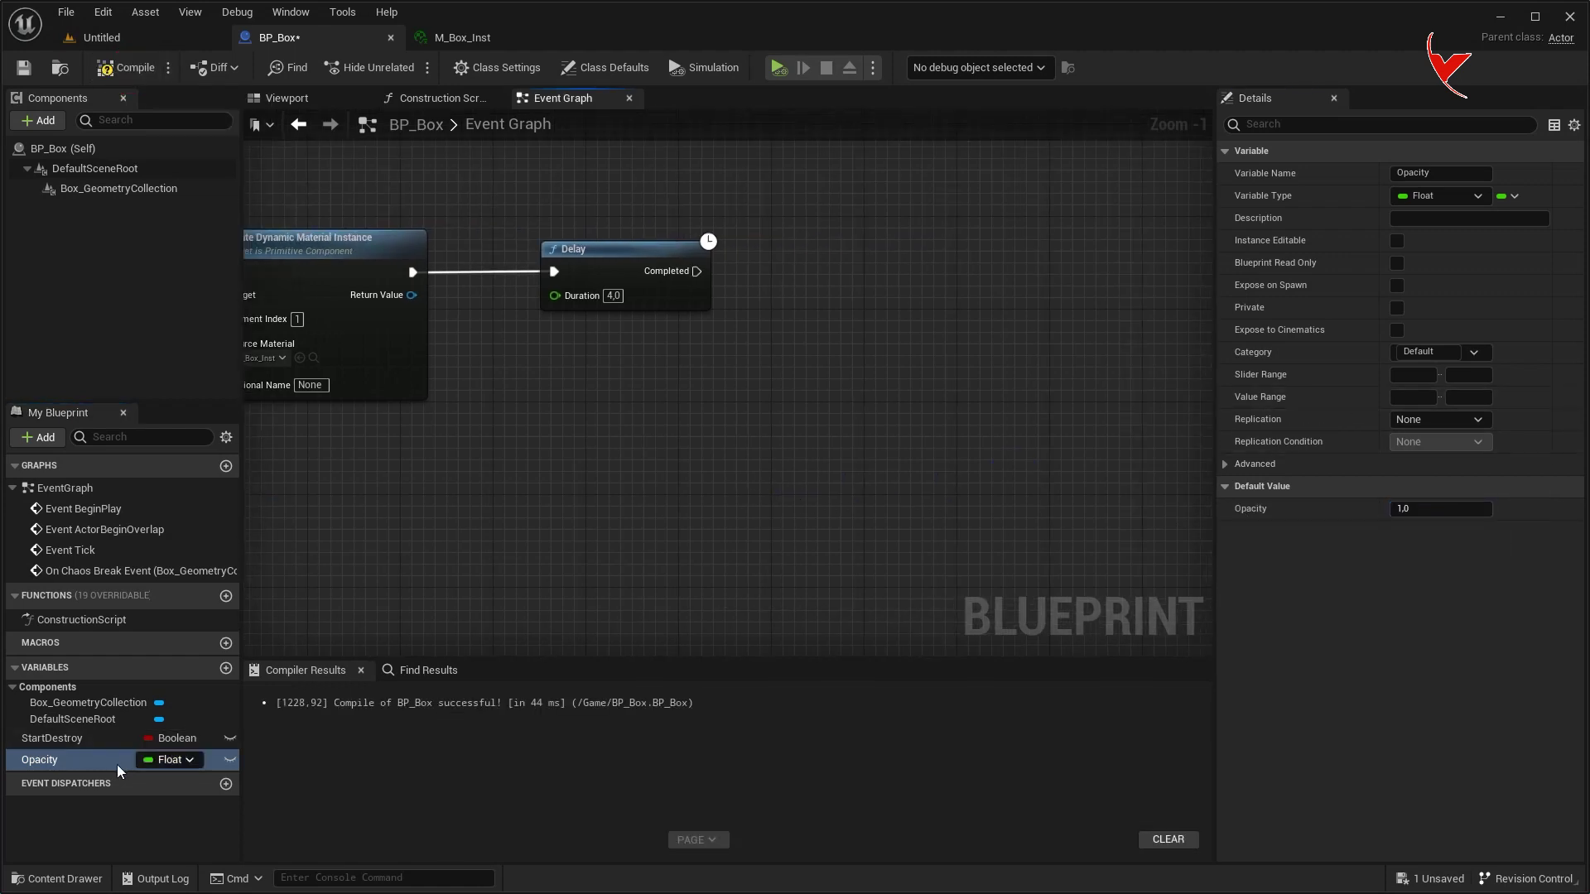
left_click(642, 407)
left_click_drag(766, 381, 765, 381)
type(">")
left_click(844, 480)
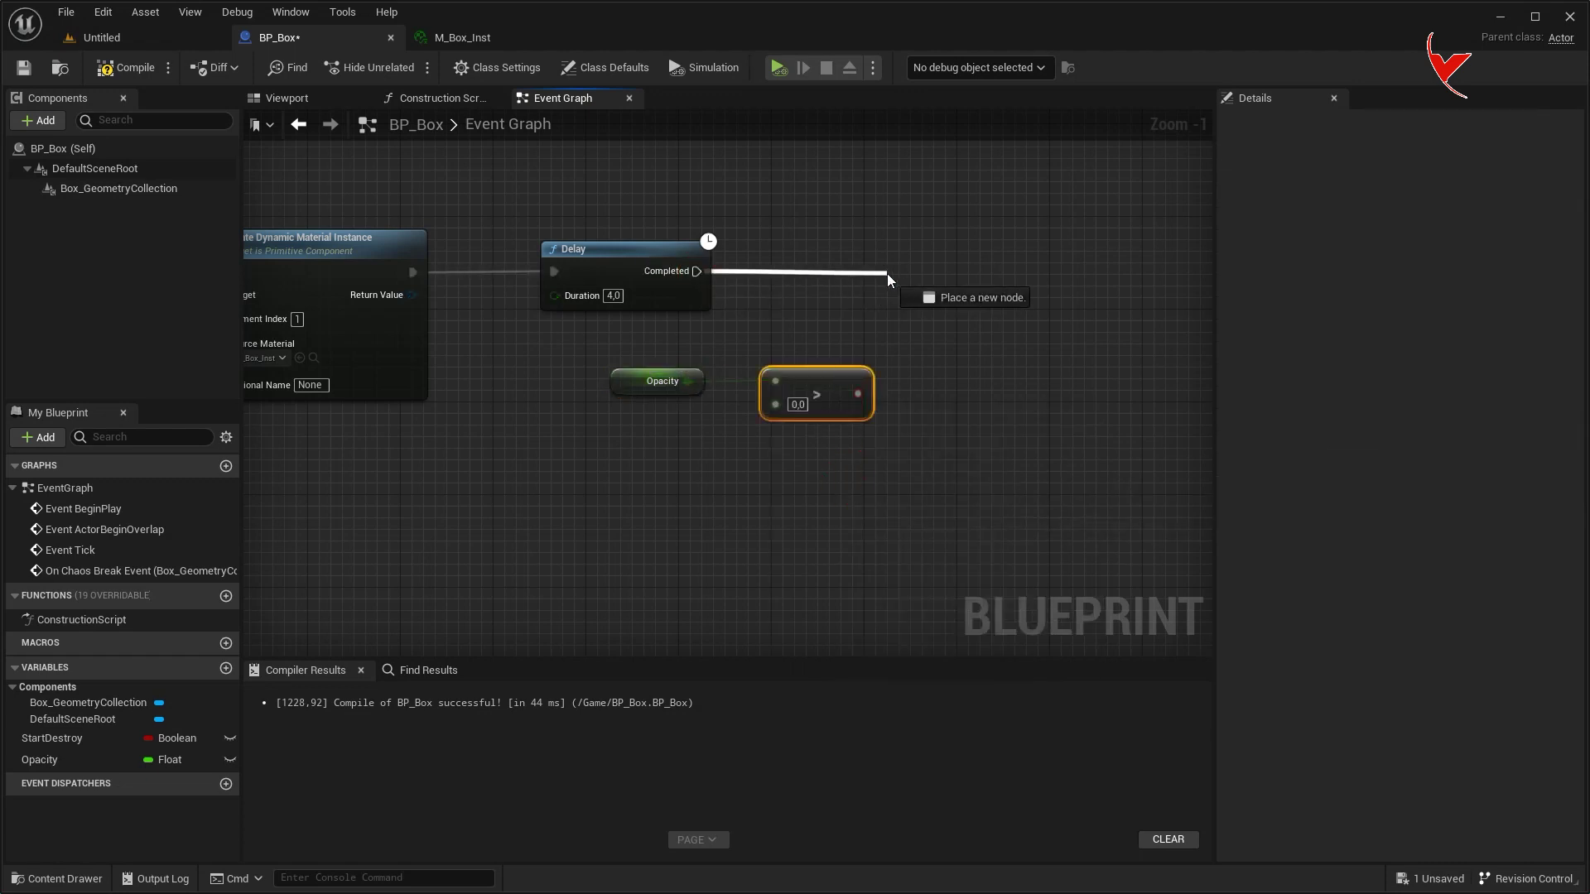
left_click_drag(887, 280, 888, 281)
type("branch")
key("Return")
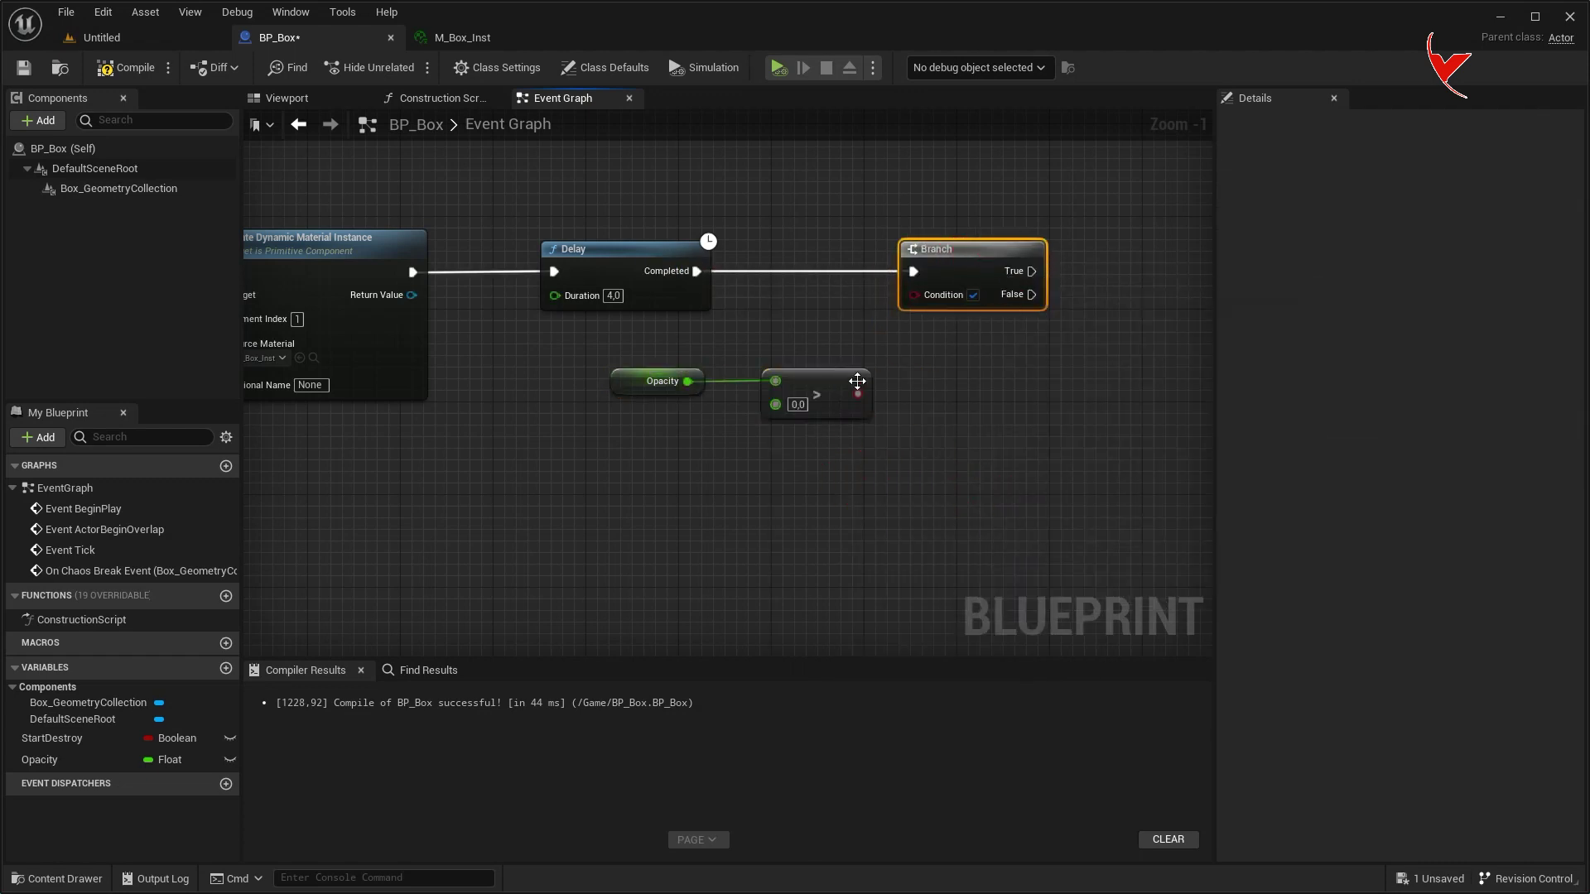
On the Branch's True path, set Opacity to Opacity minus 0,05.
right_click_drag(913, 306, 609, 321)
left_click_drag(39, 759, 672, 379)
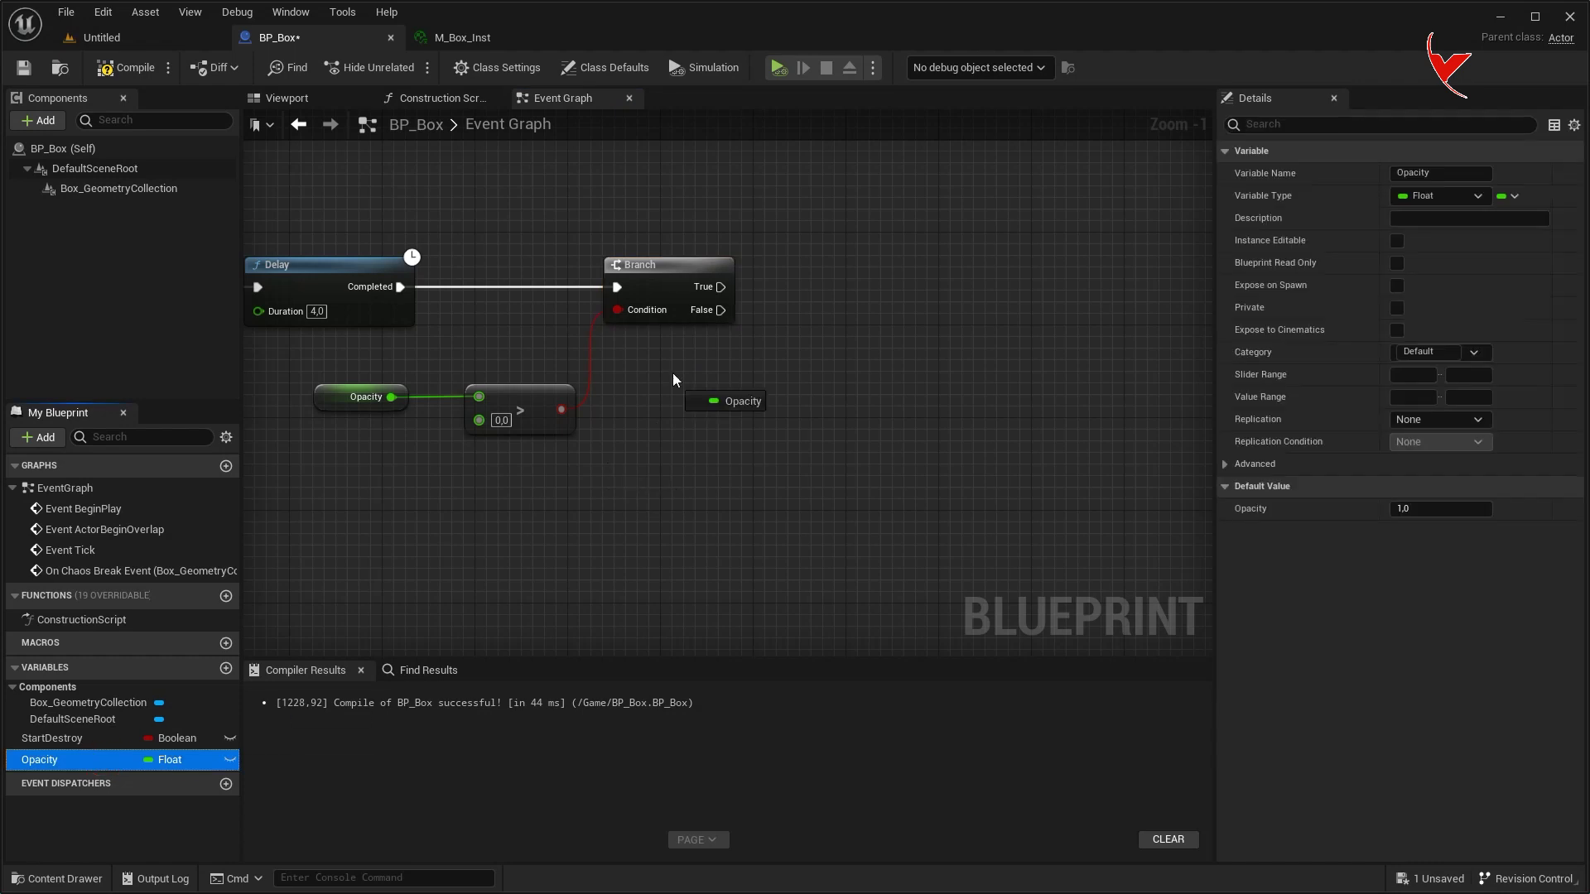
left_click_drag(722, 285, 722, 287)
left_click_drag(339, 394, 339, 487)
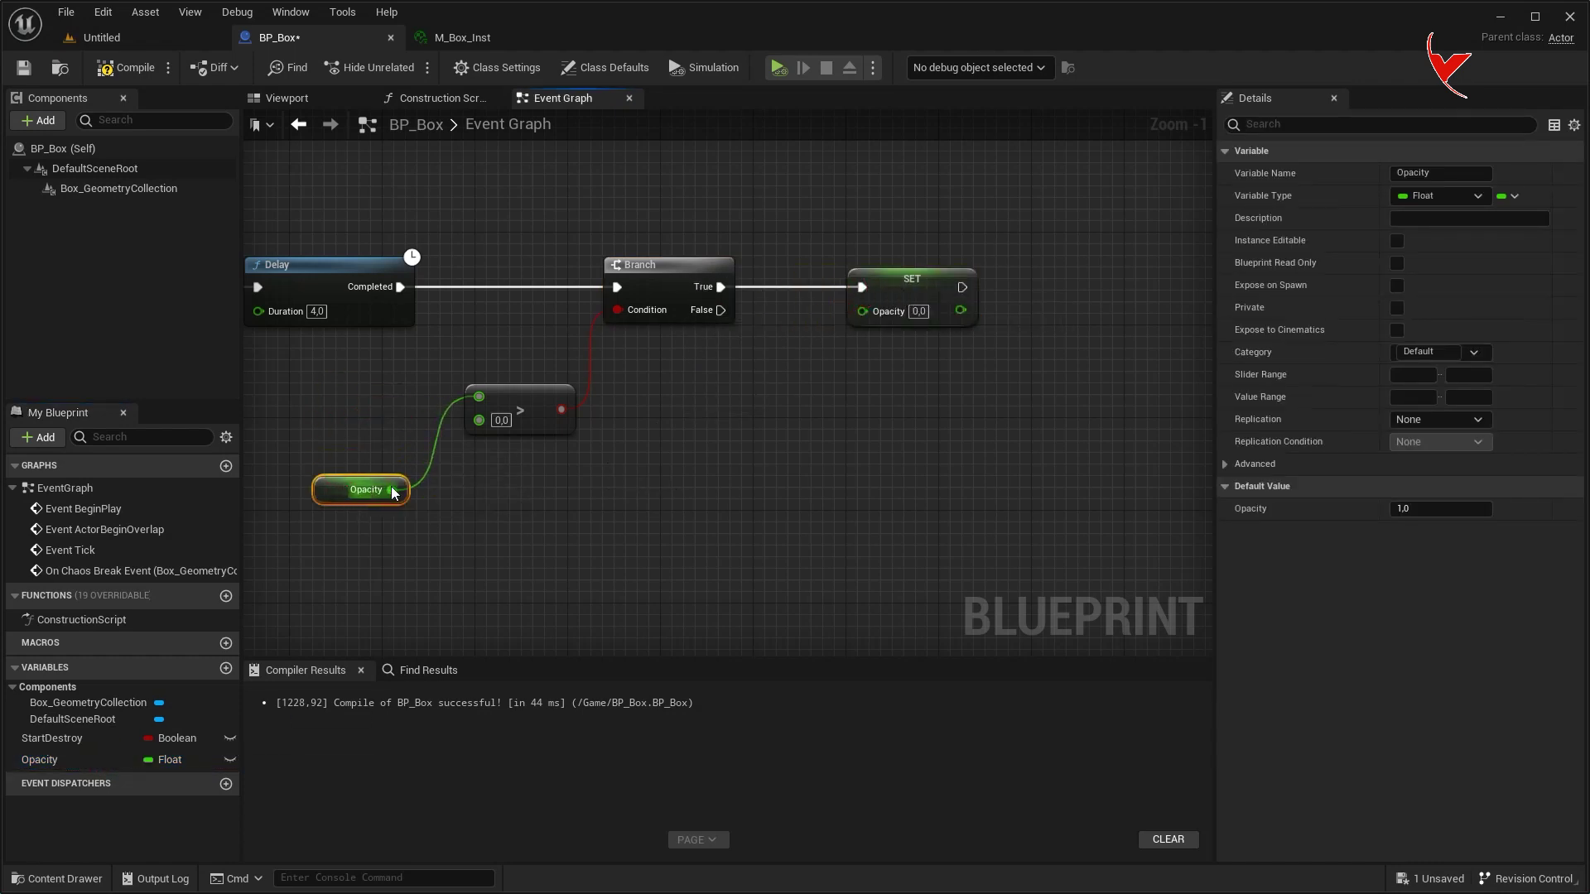
mouse_move(593, 494)
left_mouse_down()
mouse_move(730, 488)
mouse_move(862, 311)
left_mouse_up()
type("-")
left_click(816, 667)
left_click(744, 514)
type("0,05")
key("Return")
Search for a Set Scalar Parameter Value action from the material instance output.
right_click_drag(518, 455, 883, 440)
scroll(883, 448, "down", 3)
scroll(730, 450, "up", 2)
left_click_drag(517, 436, 702, 327)
type("set scala")
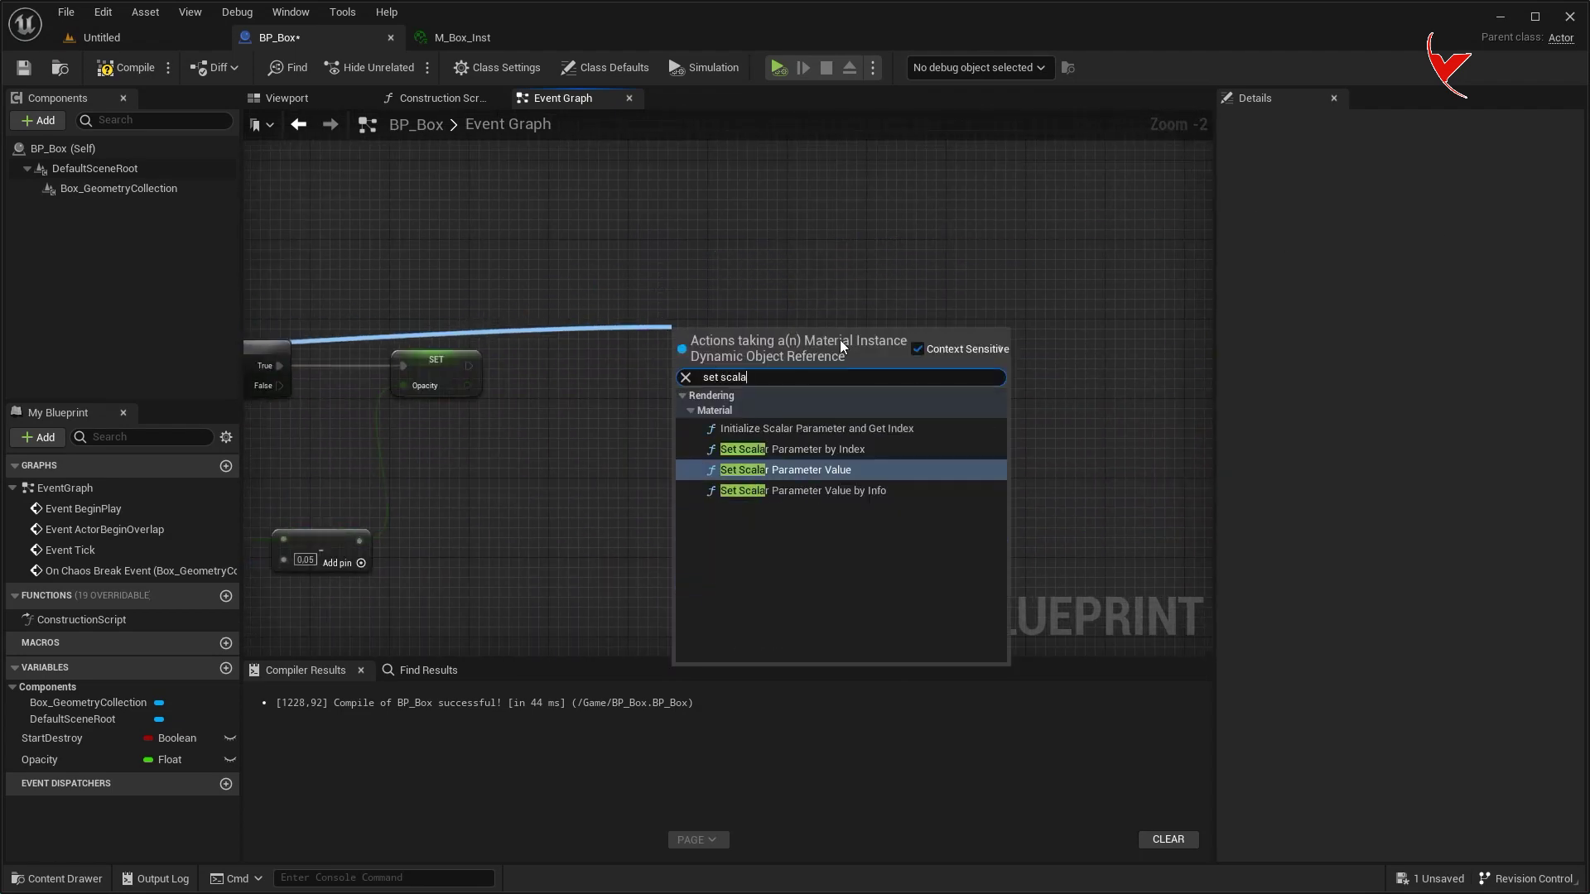
Place Set Scalar Parameter Value beside SET and reroute its Target wire upward.
left_click(828, 469)
left_click_drag(706, 366, 628, 366)
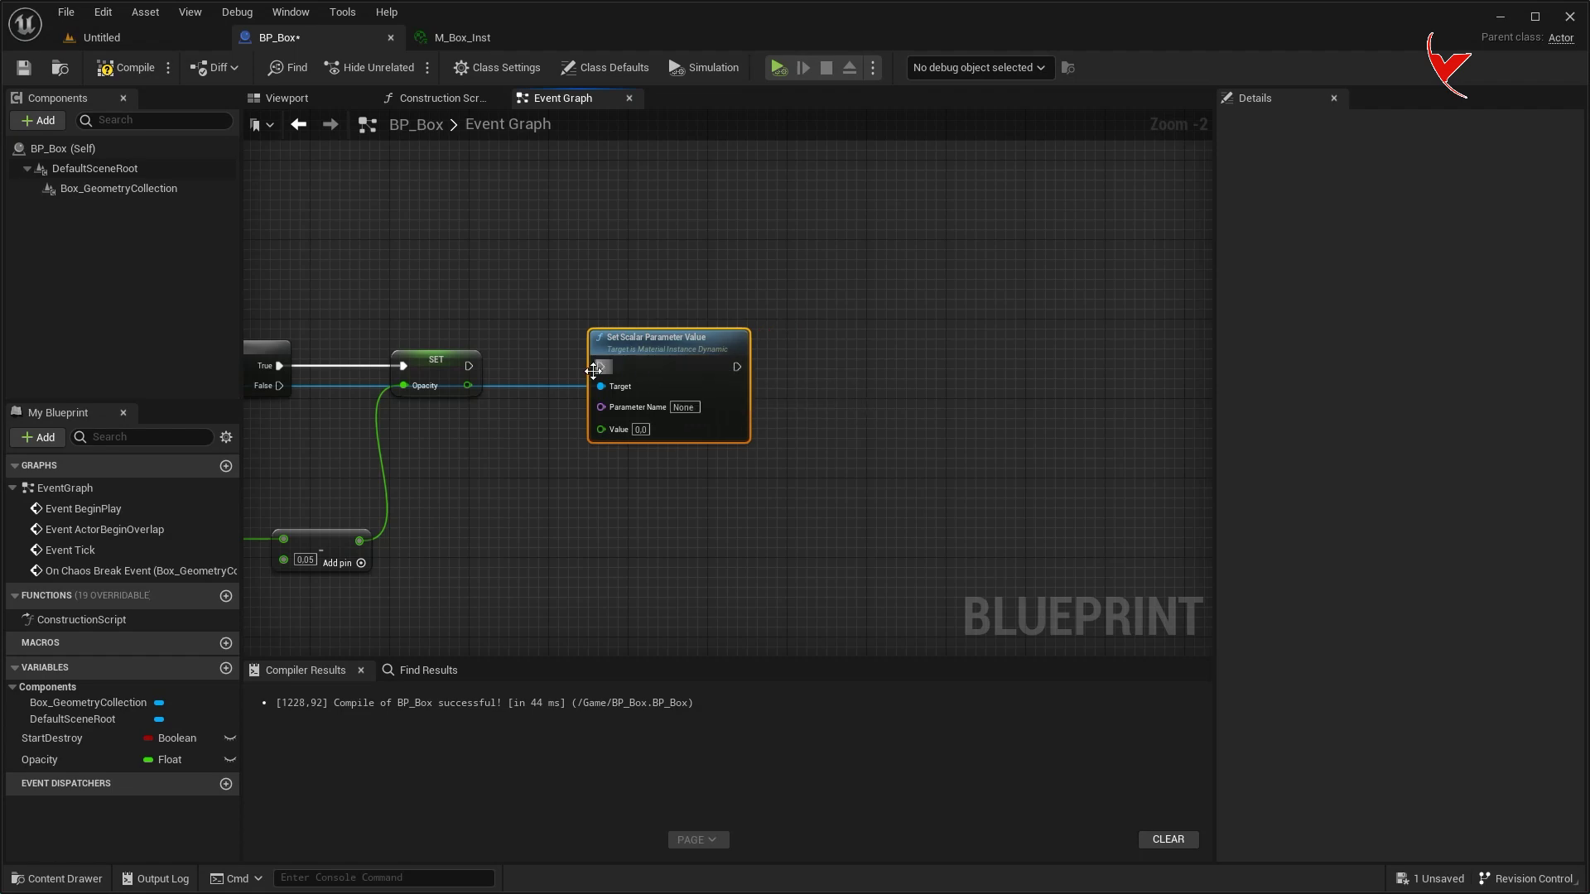
scroll(628, 366, "up", 2)
right_click_drag(759, 364, 907, 379)
scroll(909, 376, "down", 2)
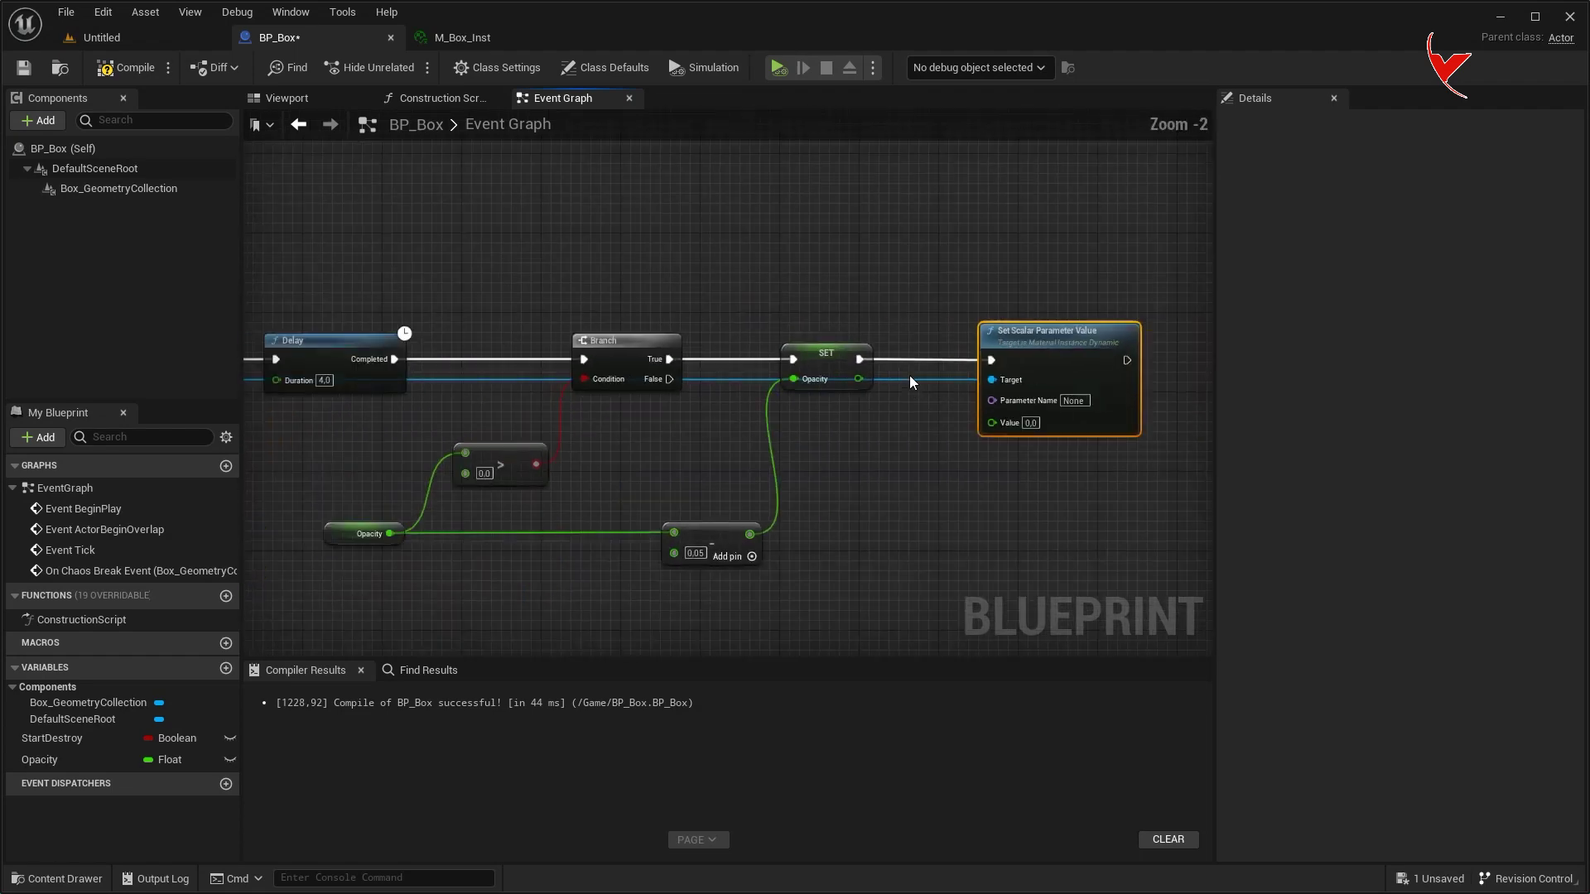
double_click(900, 379)
left_click_drag(895, 382, 890, 267)
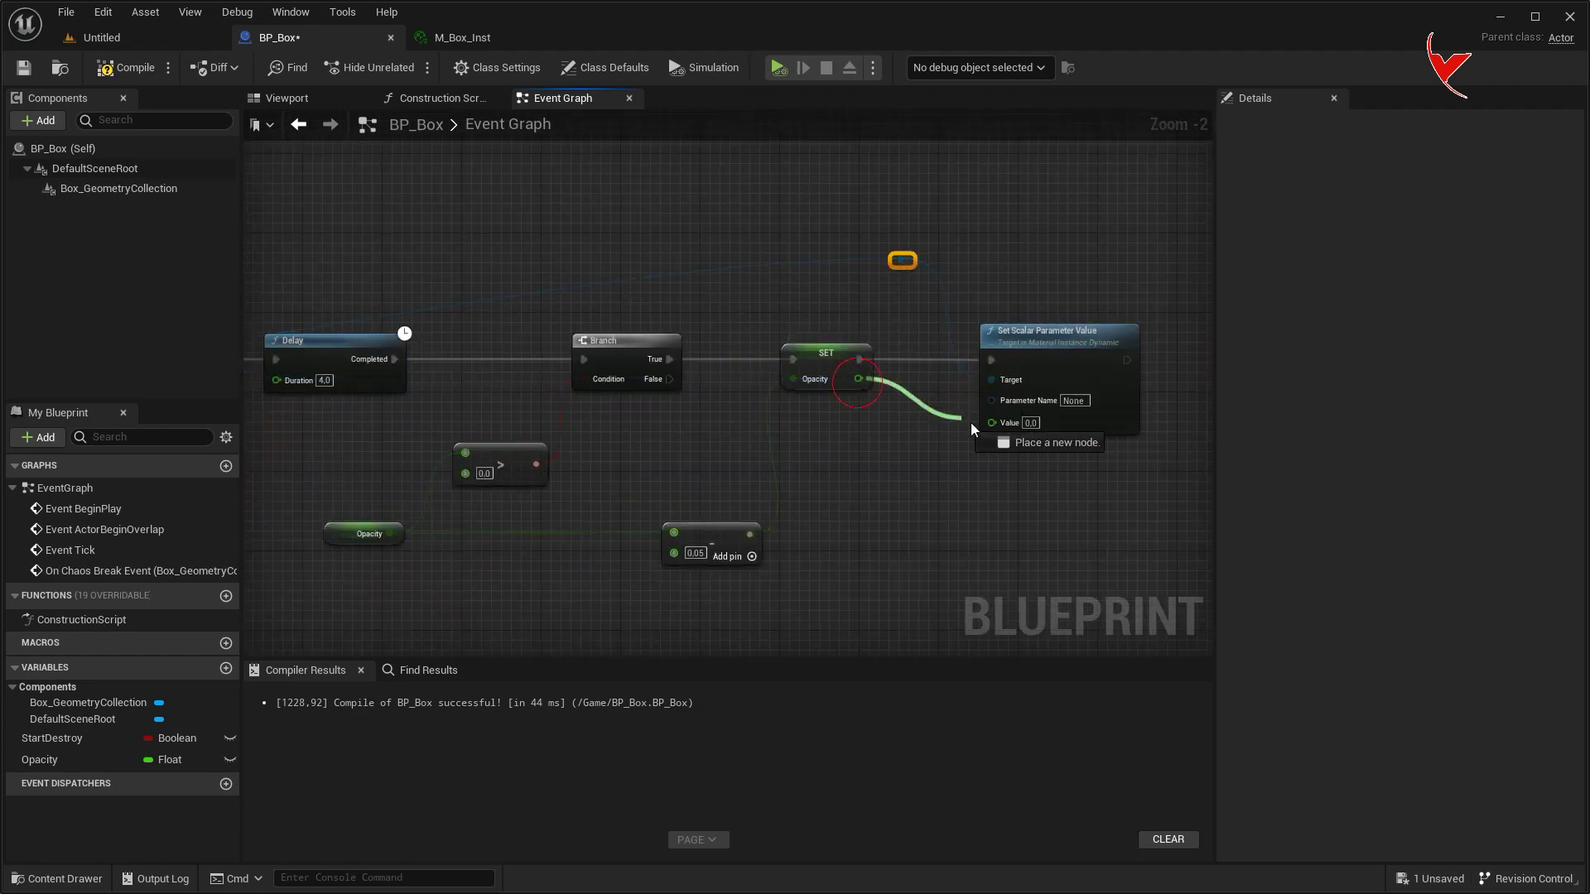
Connect the material instance to Set Scalar Parameter Value's Target using reroute knots.
right_click_drag(450, 379, 770, 357)
scroll(770, 358, "down", 1)
double_click(723, 305)
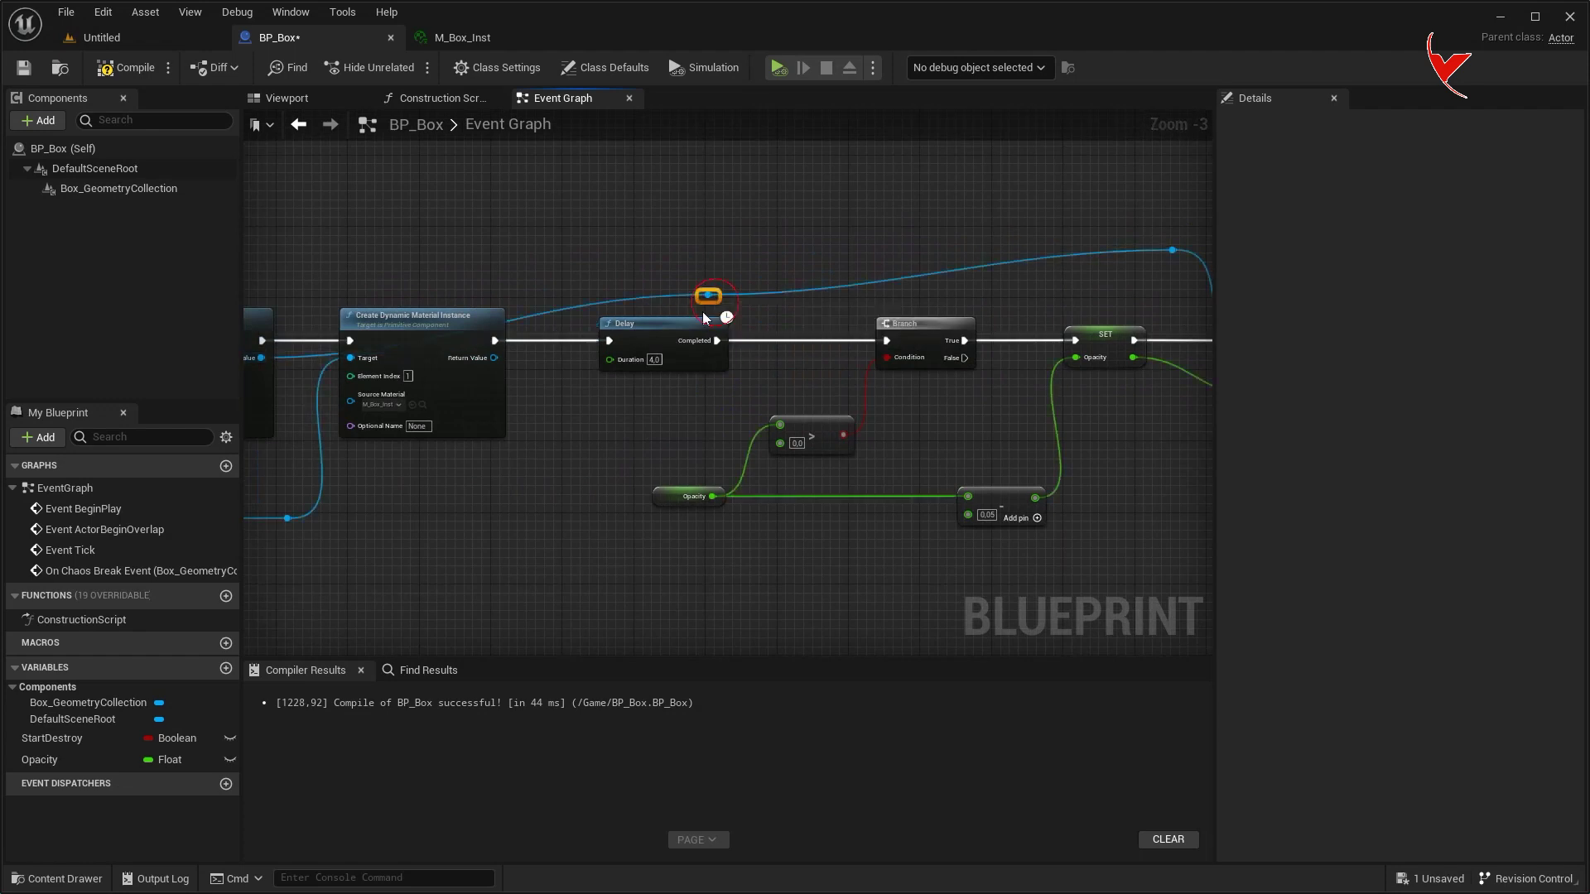
right_click_drag(702, 314, 791, 319)
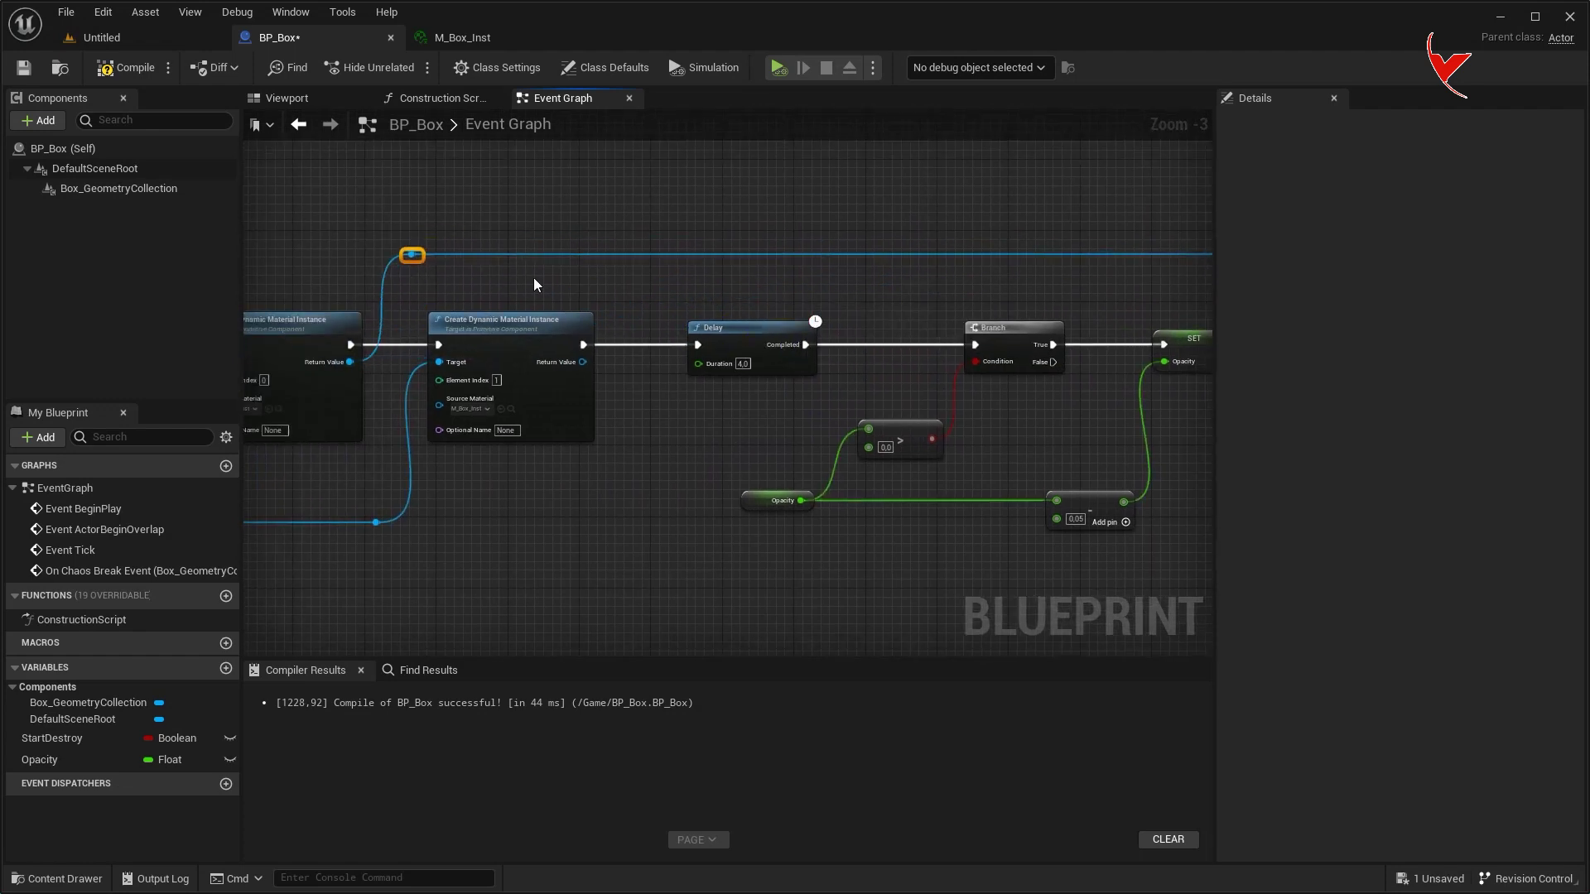
scroll(427, 270, "down", 1)
scroll(752, 319, "up", 1)
left_click_drag(489, 344, 965, 346)
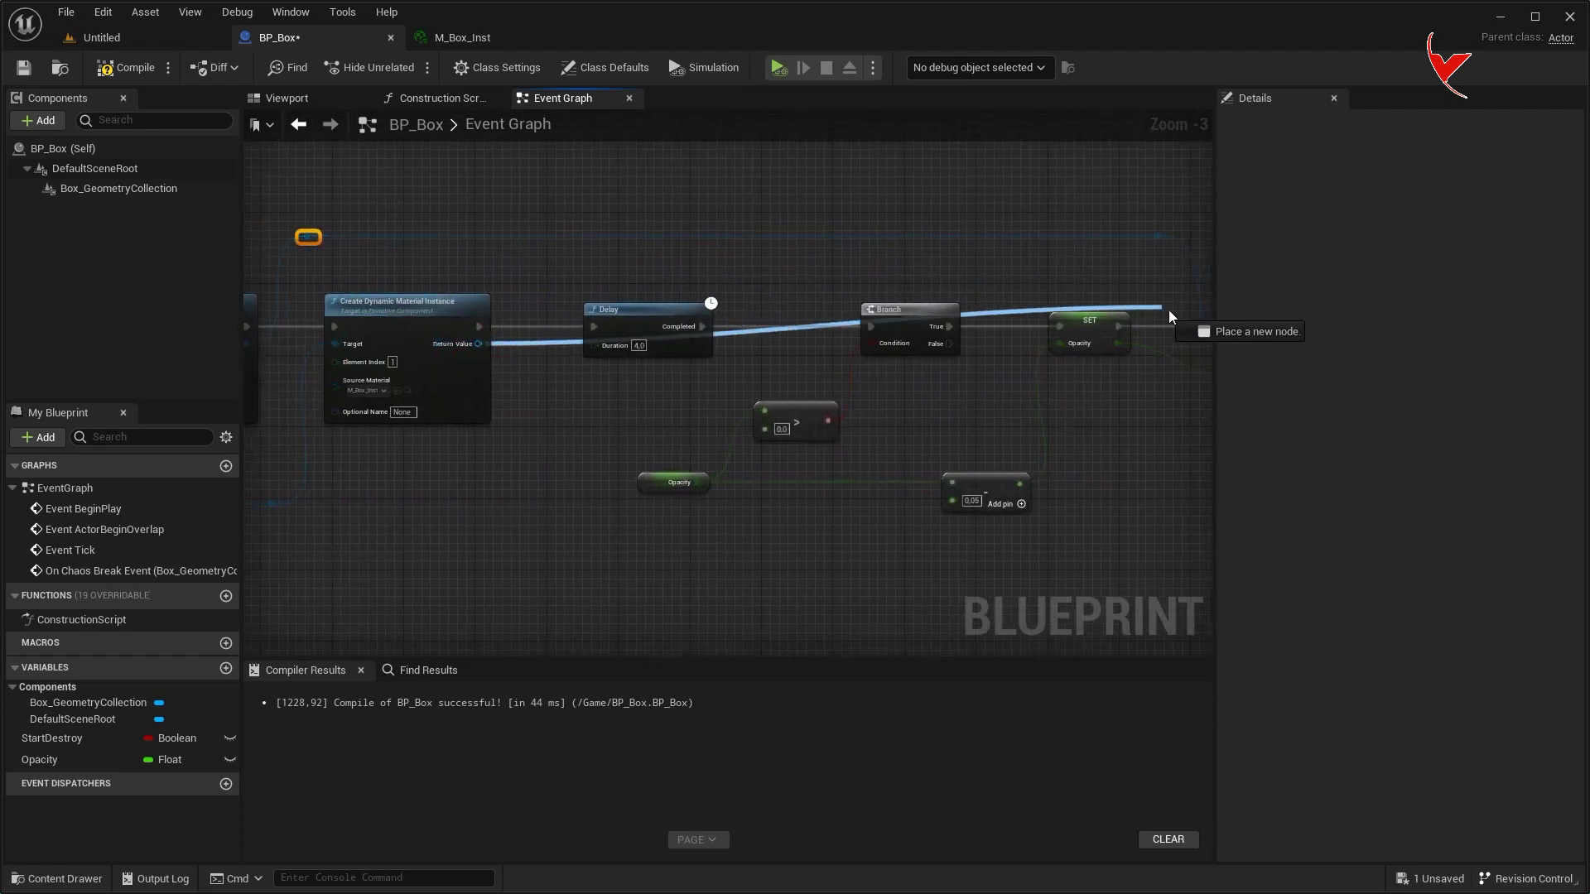
double_click(739, 338)
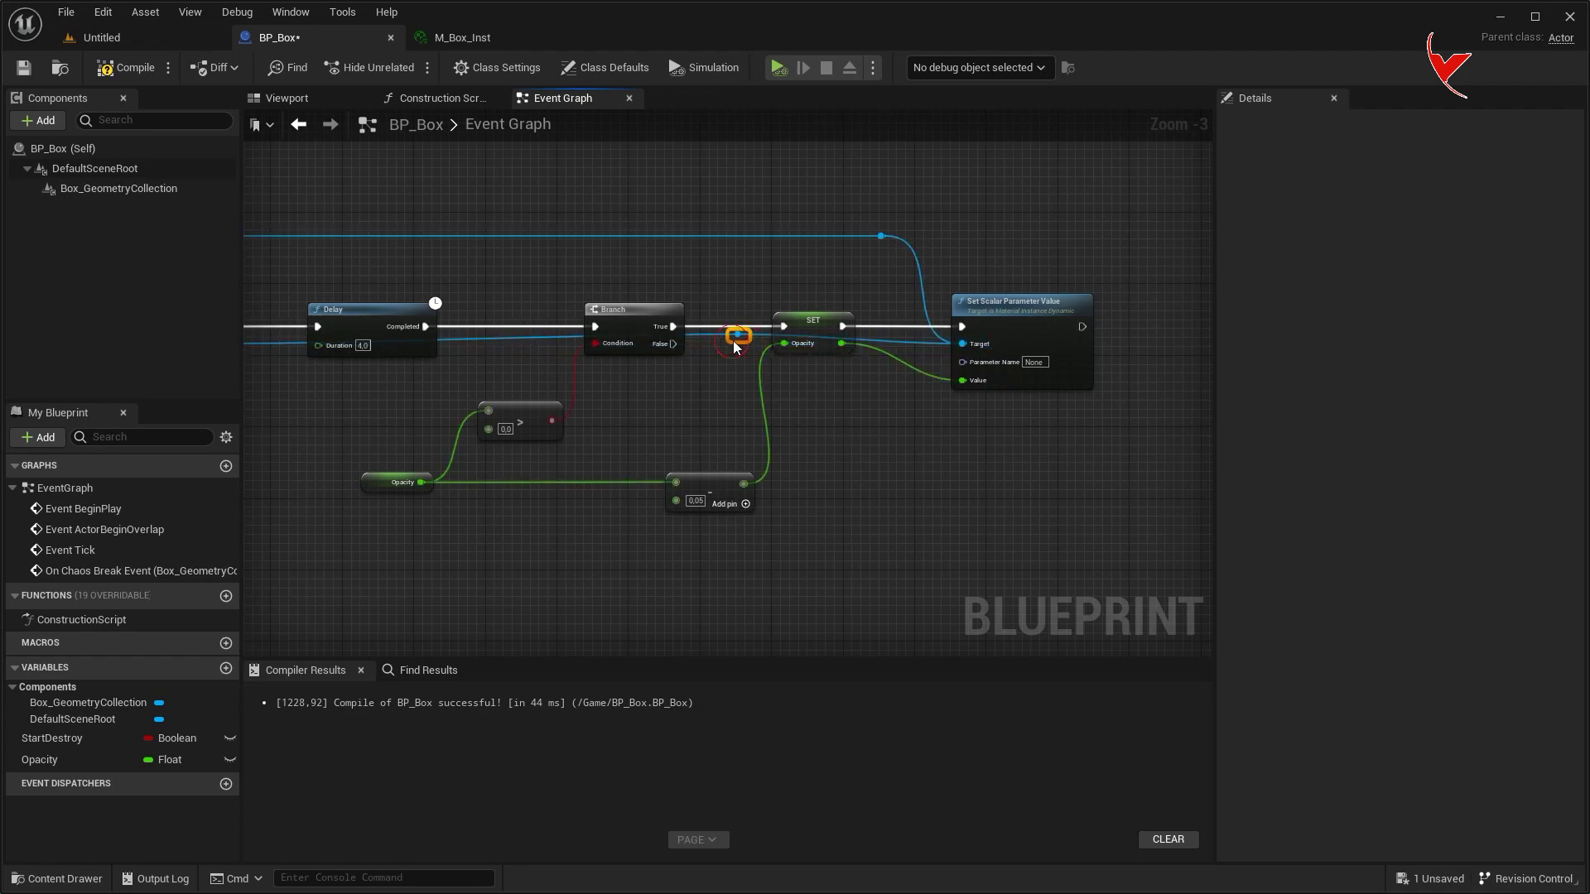
Straighten the Return Value wire with a reroute knot, then bring up M_Box_Inst.
right_click_drag(817, 260, 956, 303)
double_click(667, 353)
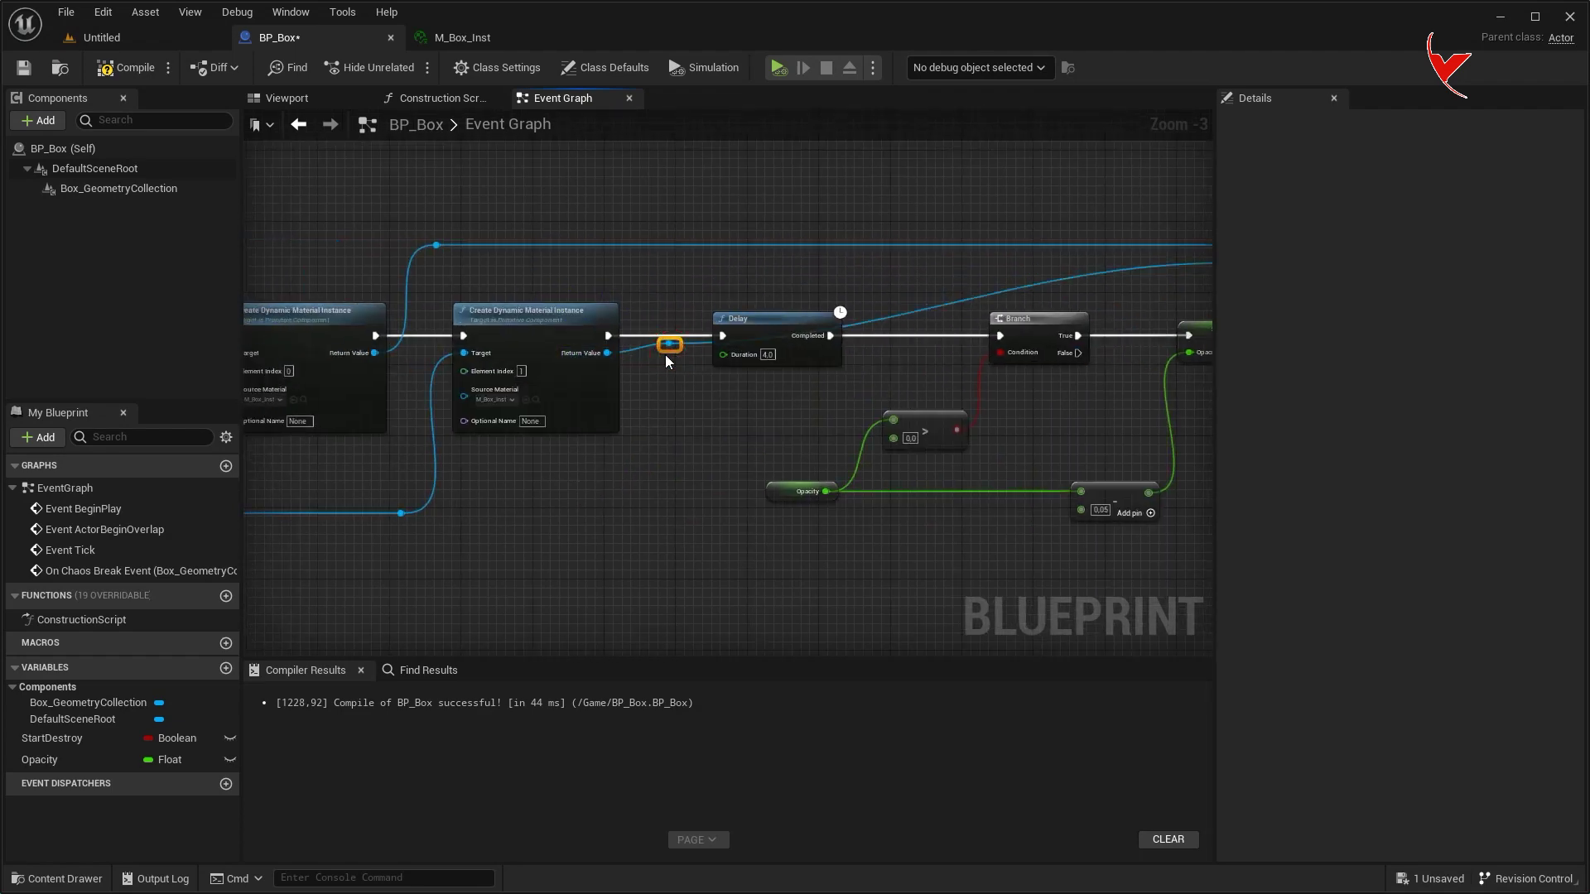
left_click_drag(678, 292, 687, 266)
right_click_drag(680, 271, 279, 277)
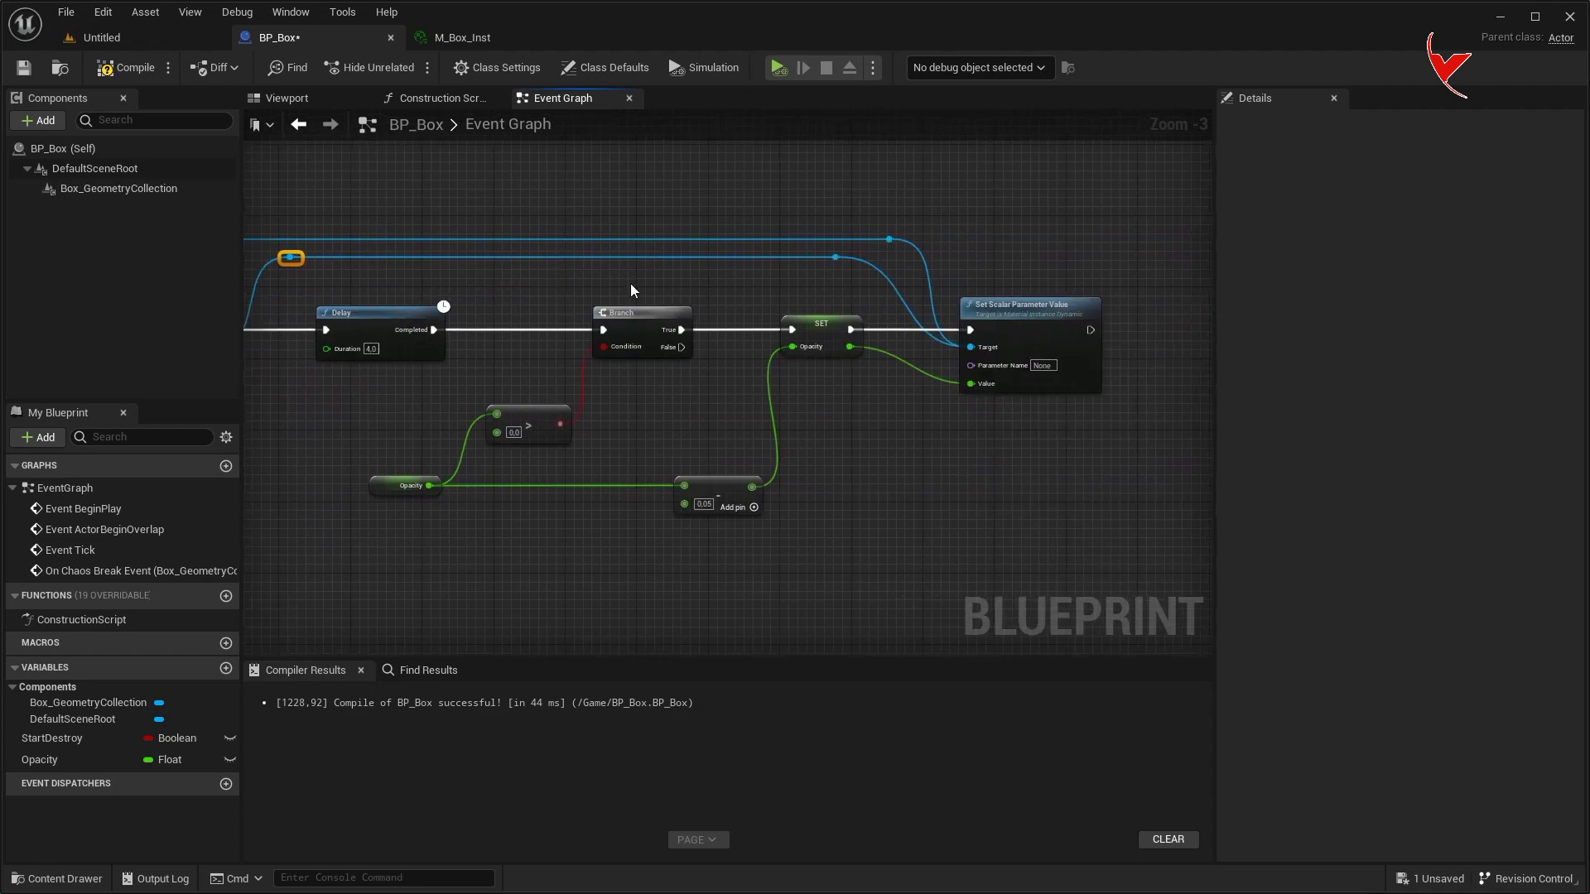
scroll(745, 392, "up", 1)
scroll(743, 387, "up", 2)
left_click(898, 358)
left_click(462, 37)
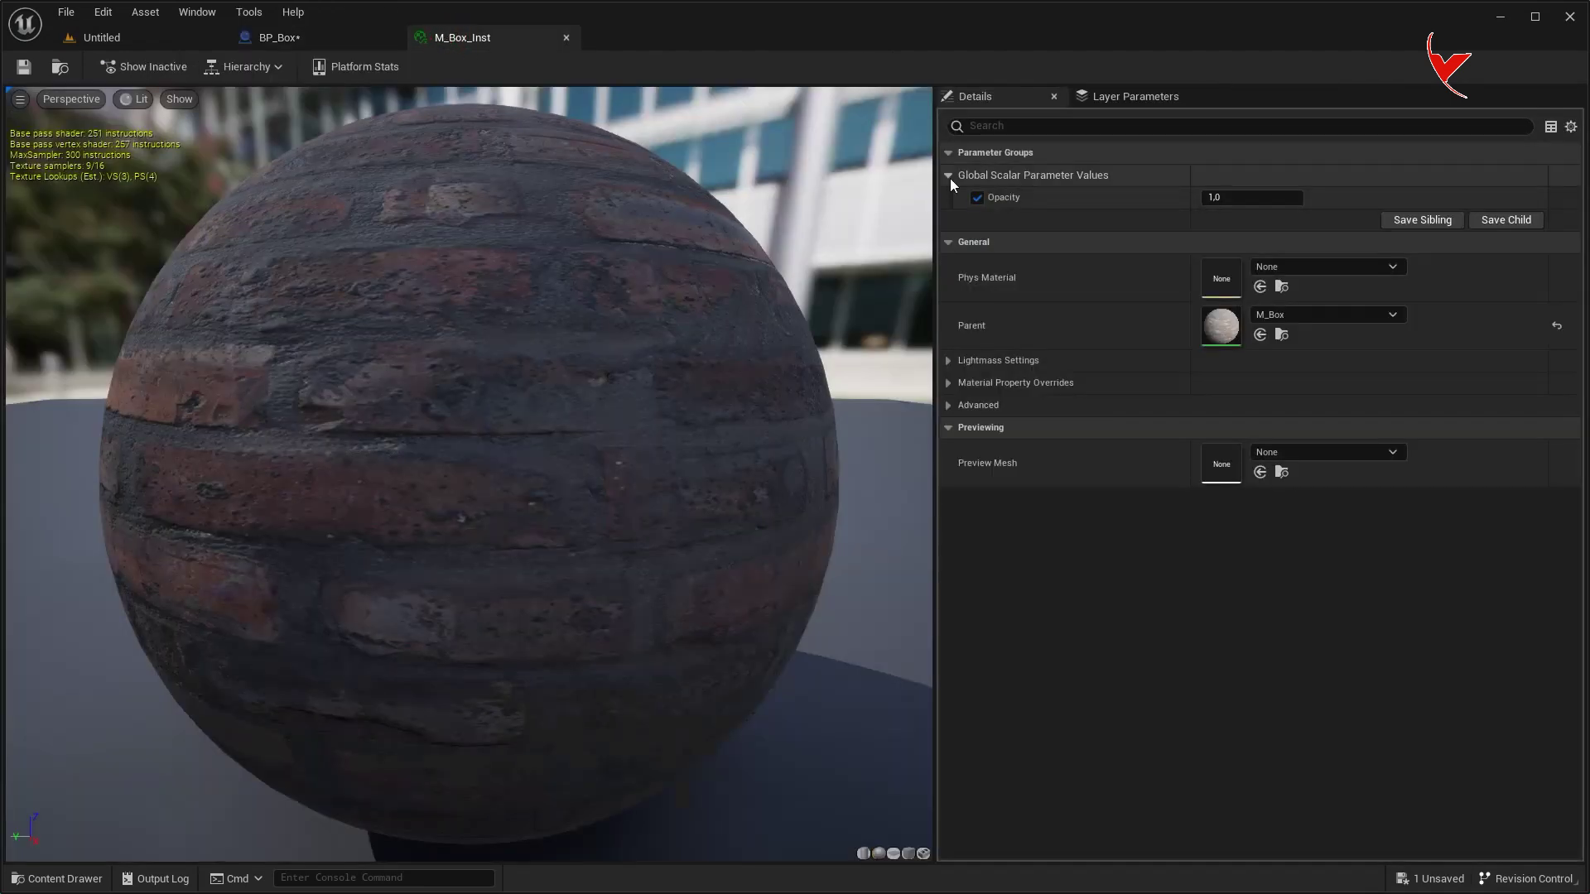
Copy the Opacity parameter's display name and paste it as the Parameter Name.
right_click(1006, 197)
left_click(1077, 252)
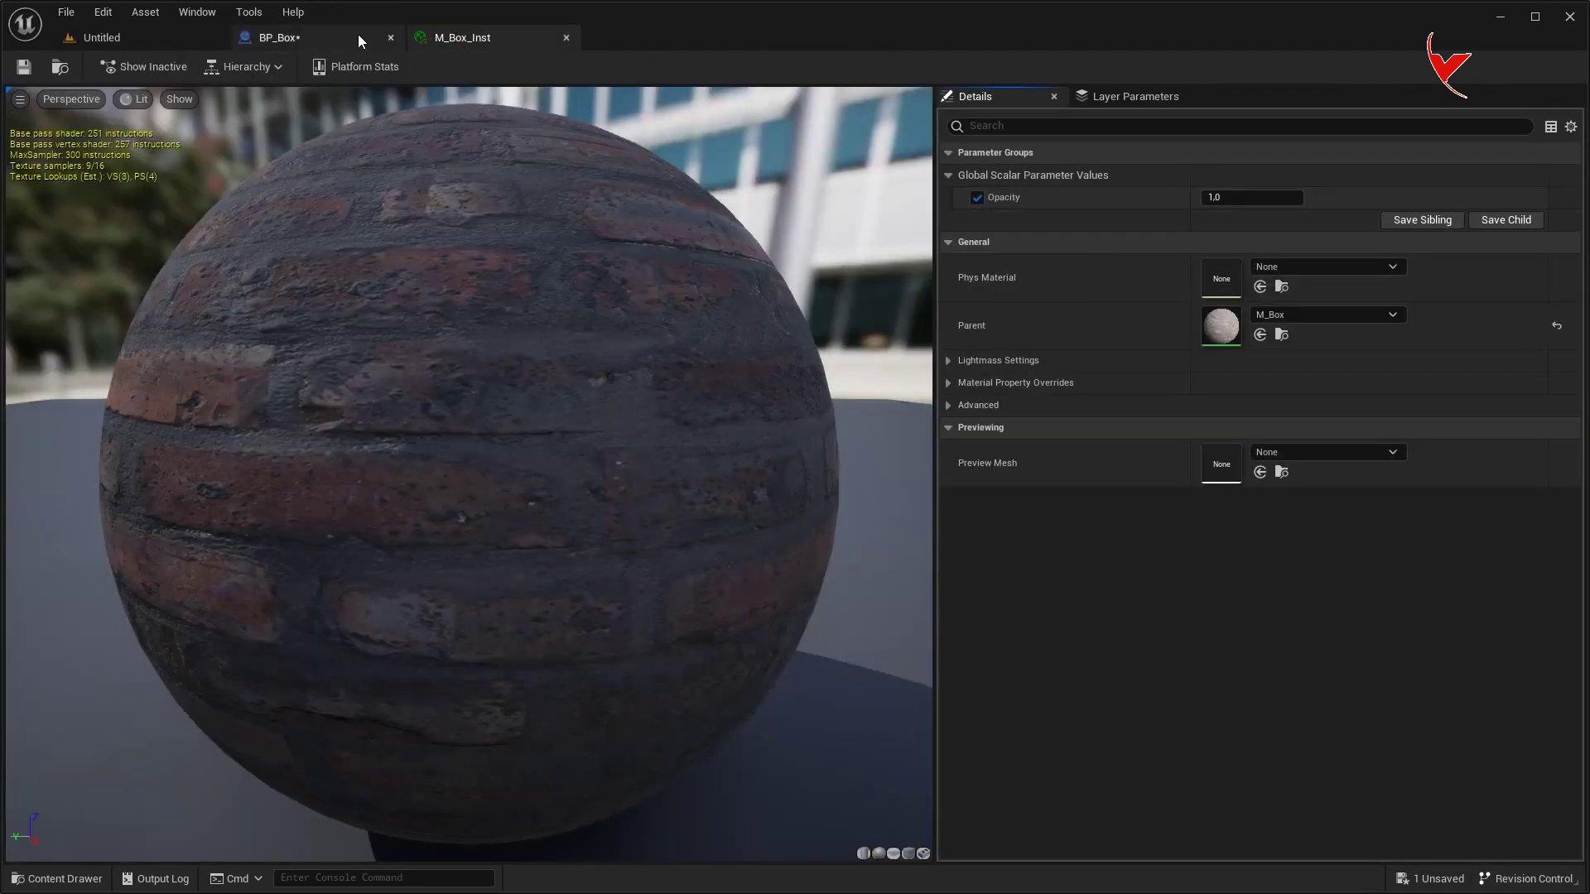
left_click(358, 37)
key("ctrl+v")
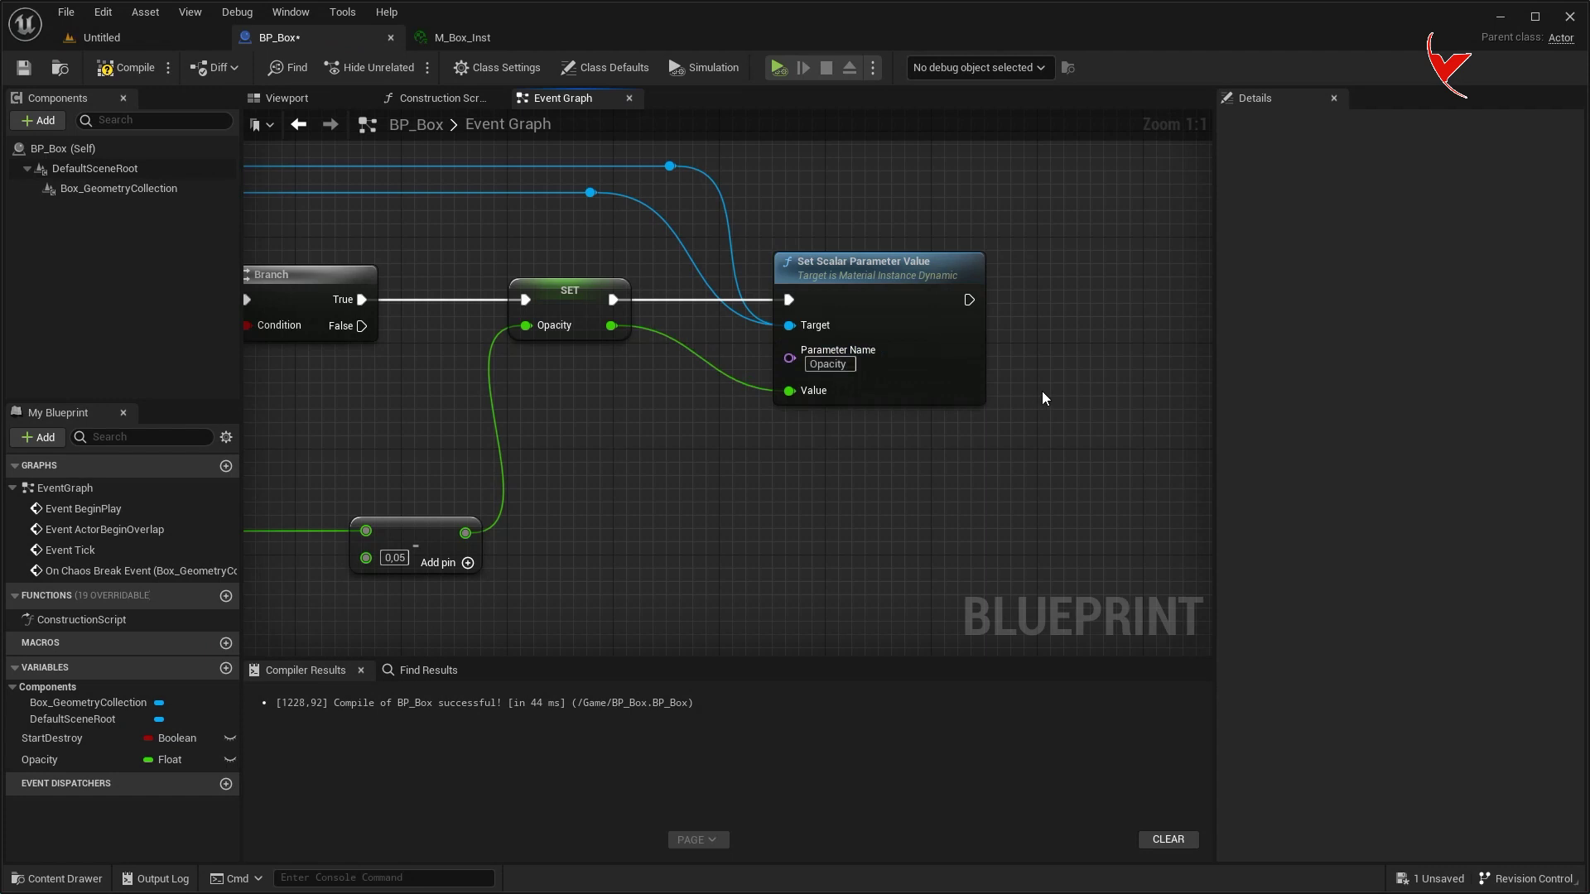
Add a 0.2-second Delay after Set Scalar Parameter Value.
right_click_drag(1042, 391, 835, 420)
left_click_drag(761, 329, 863, 328)
type("delay")
left_click(910, 534)
scroll(846, 384, "down", 2)
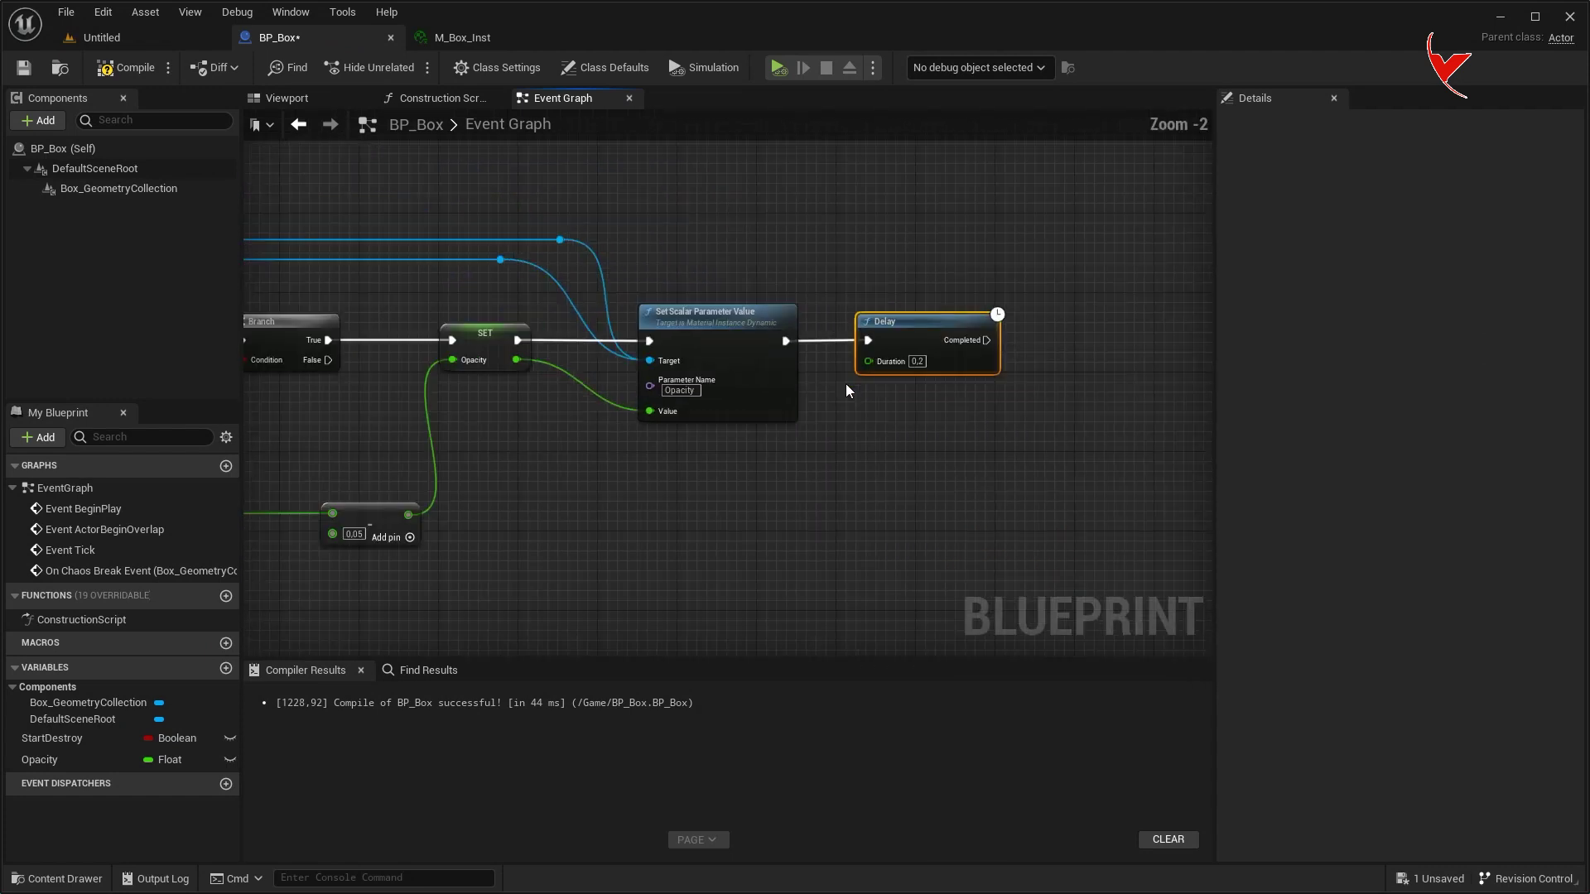
scroll(846, 384, "down", 3)
Loop the Delay's Completed back into the Branch, arching the wire with reroute points.
mouse_move(1095, 292)
left_mouse_down()
mouse_move(826, 269)
mouse_move(743, 291)
left_mouse_up()
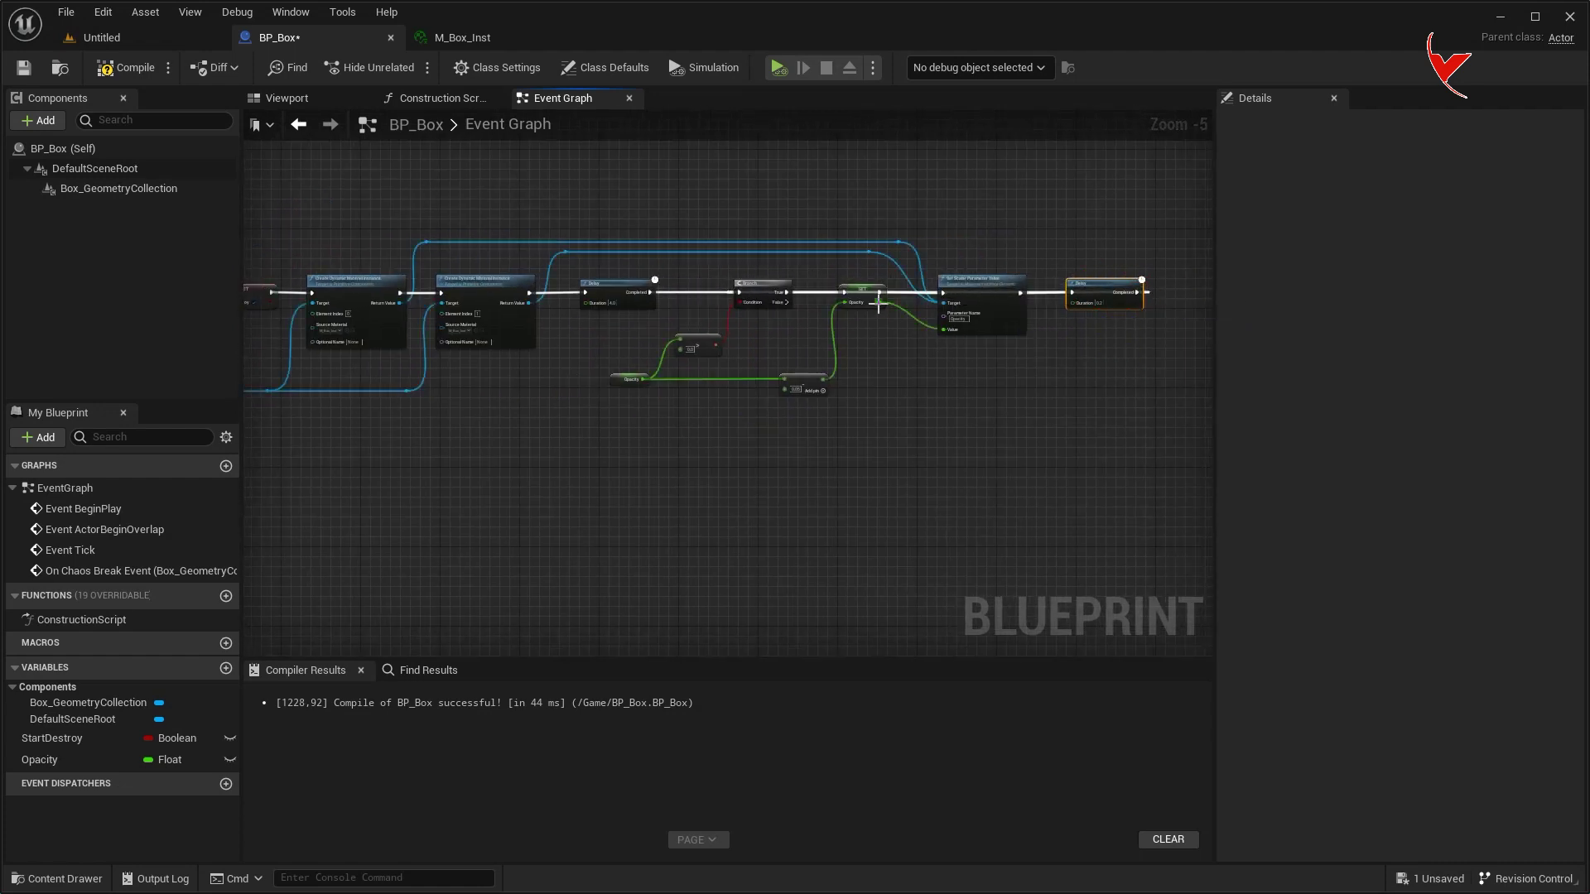
right_click_drag(876, 300, 936, 381)
scroll(851, 401, "up", 2)
double_click(852, 400)
left_click_drag(851, 401, 912, 224)
left_click_drag(962, 397, 962, 370)
right_click_drag(962, 370, 787, 267)
double_click(576, 362)
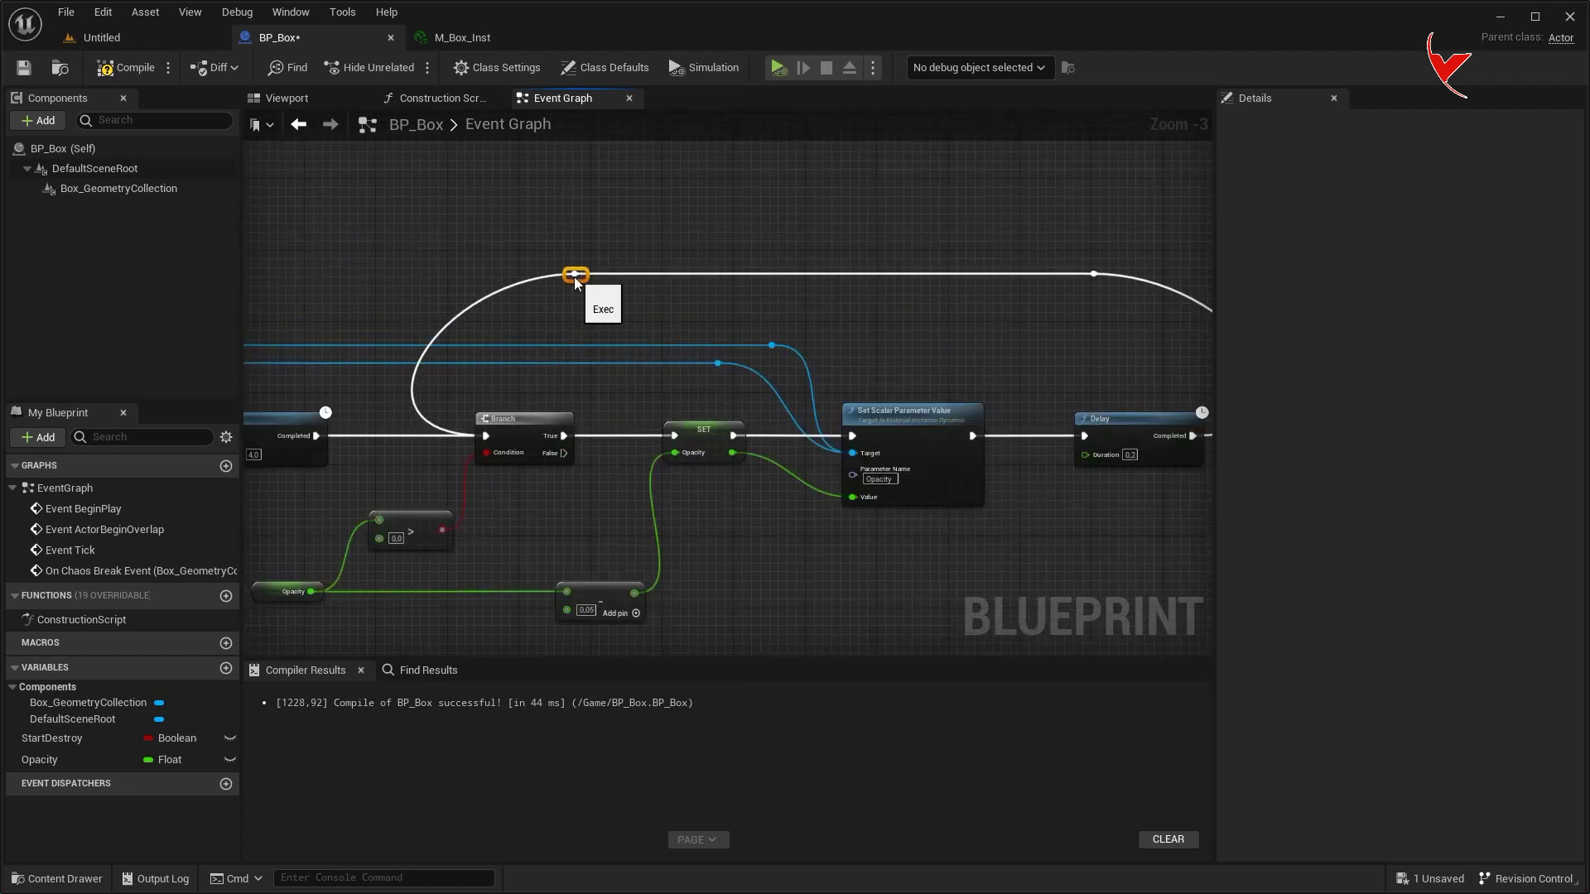
Add Destroy Component from the component pin and run it on the Branch's False path.
mouse_move(868, 305)
right_mouse_down()
mouse_move(950, 370)
mouse_move(813, 380)
mouse_move(484, 314)
right_mouse_up()
scroll(951, 370, "down", 1)
left_click_drag(472, 308, 1016, 396)
type("dest")
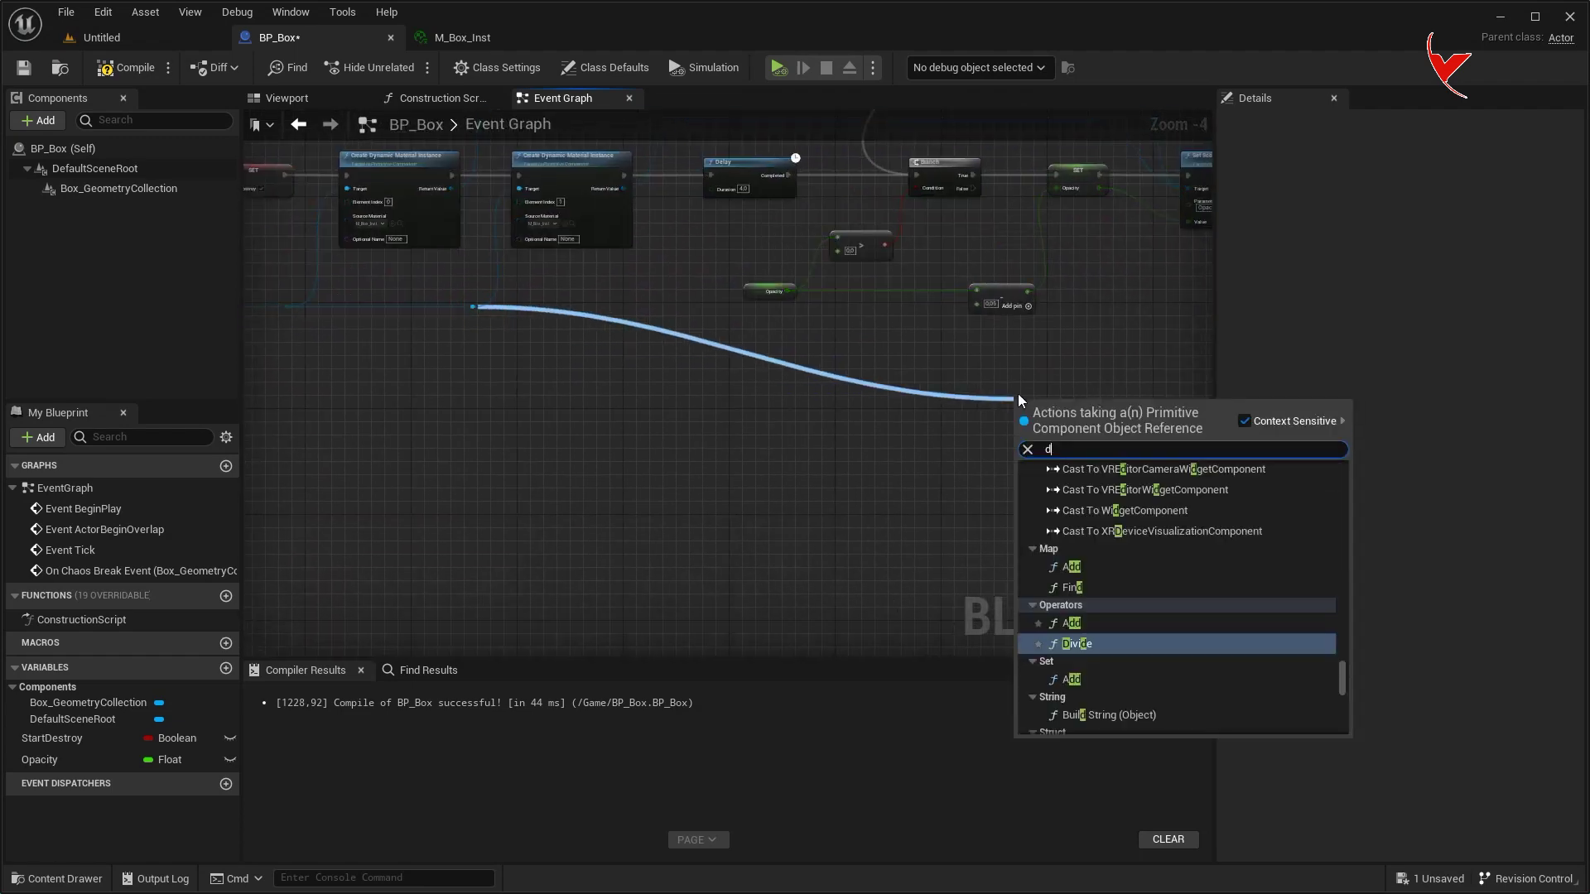
key("Return")
scroll(1020, 394, "up", 2)
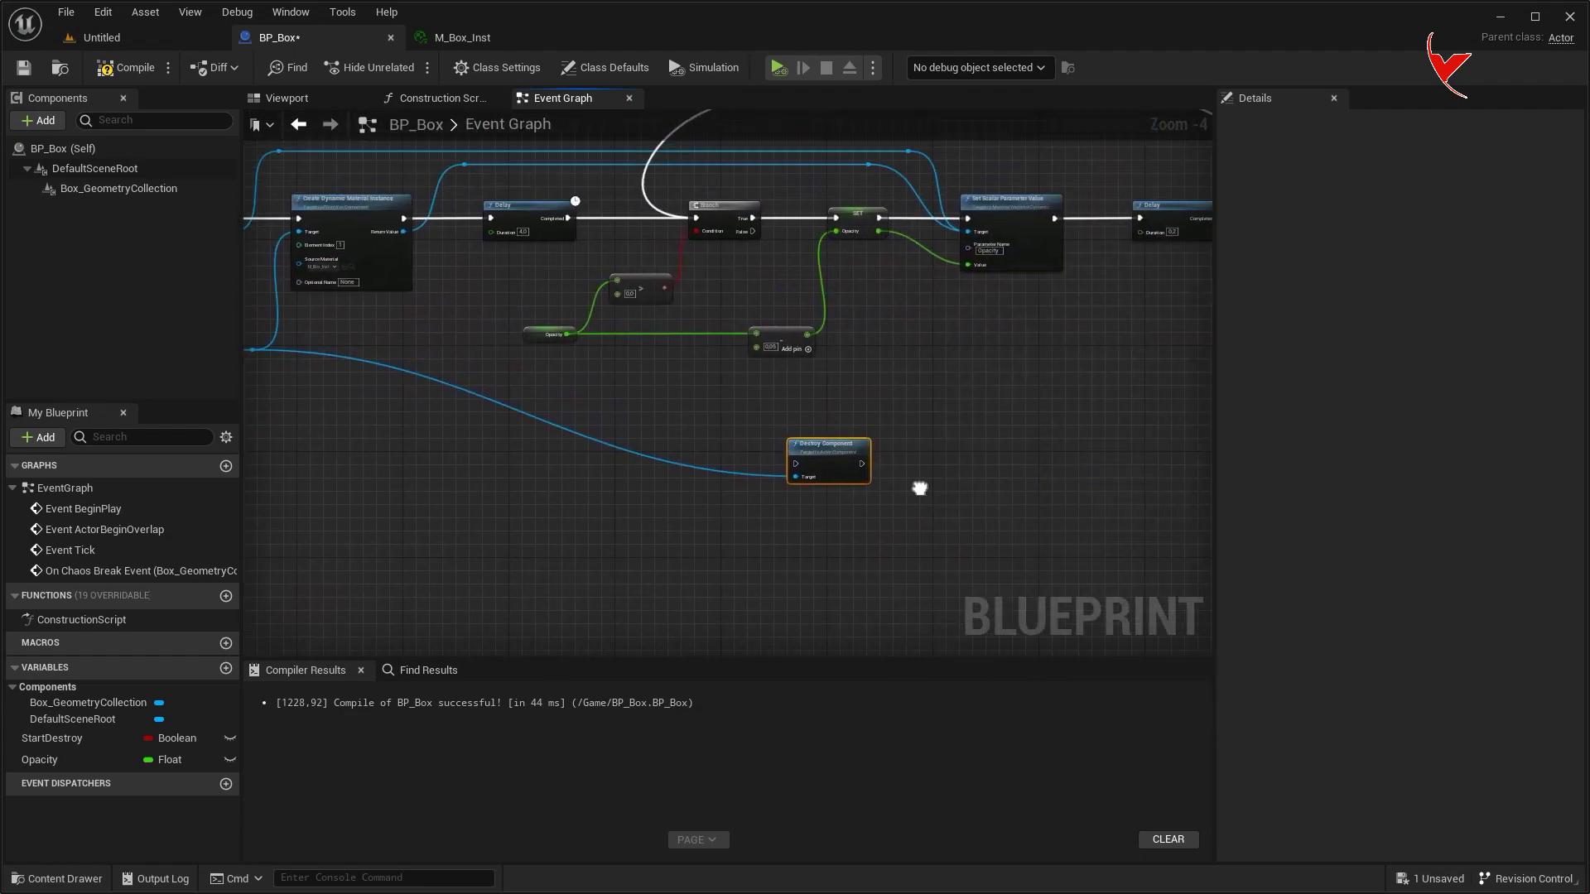
right_click_drag(714, 350, 853, 399)
left_click_drag(661, 207, 883, 496)
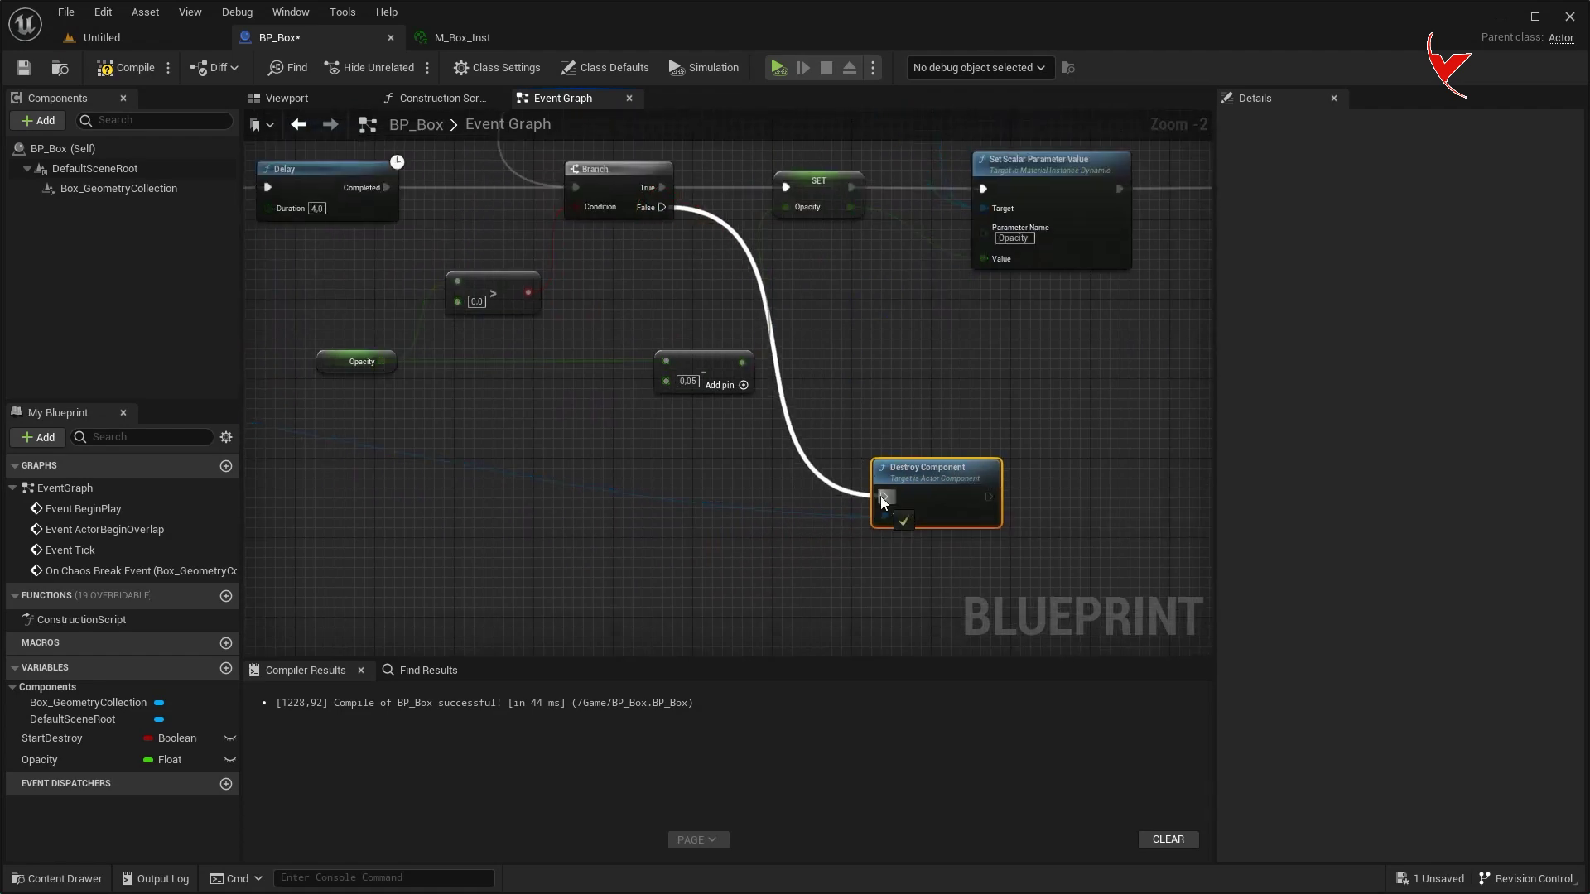
Select the reroute knots together and return to the level.
scroll(756, 405, "down", 5)
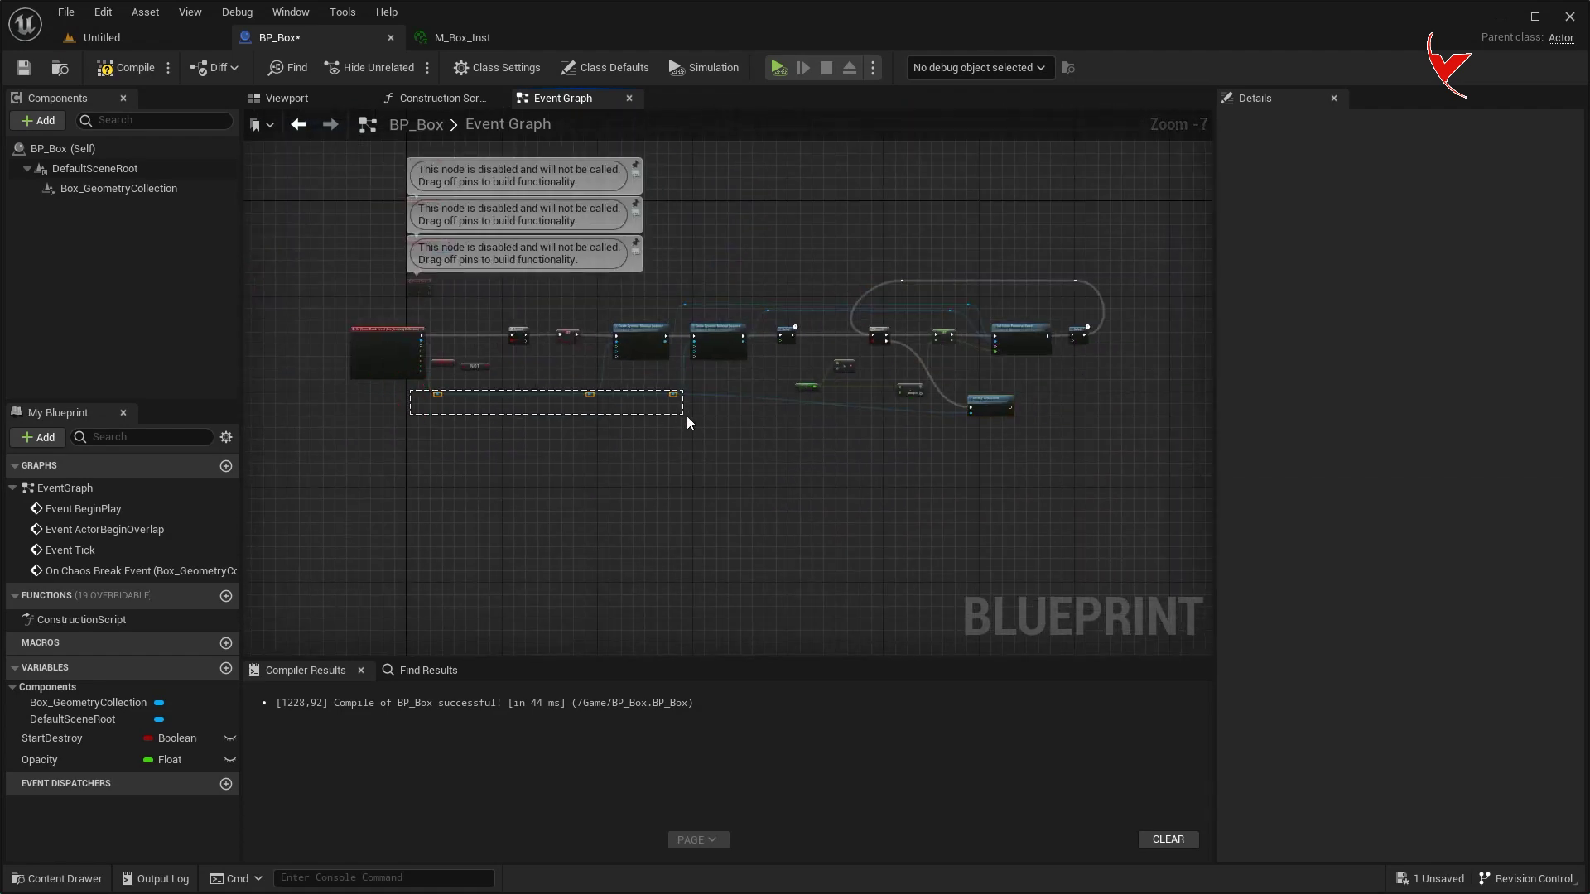
left_click_drag(687, 422, 686, 418)
scroll(671, 406, "up", 5)
scroll(646, 464, "down", 2)
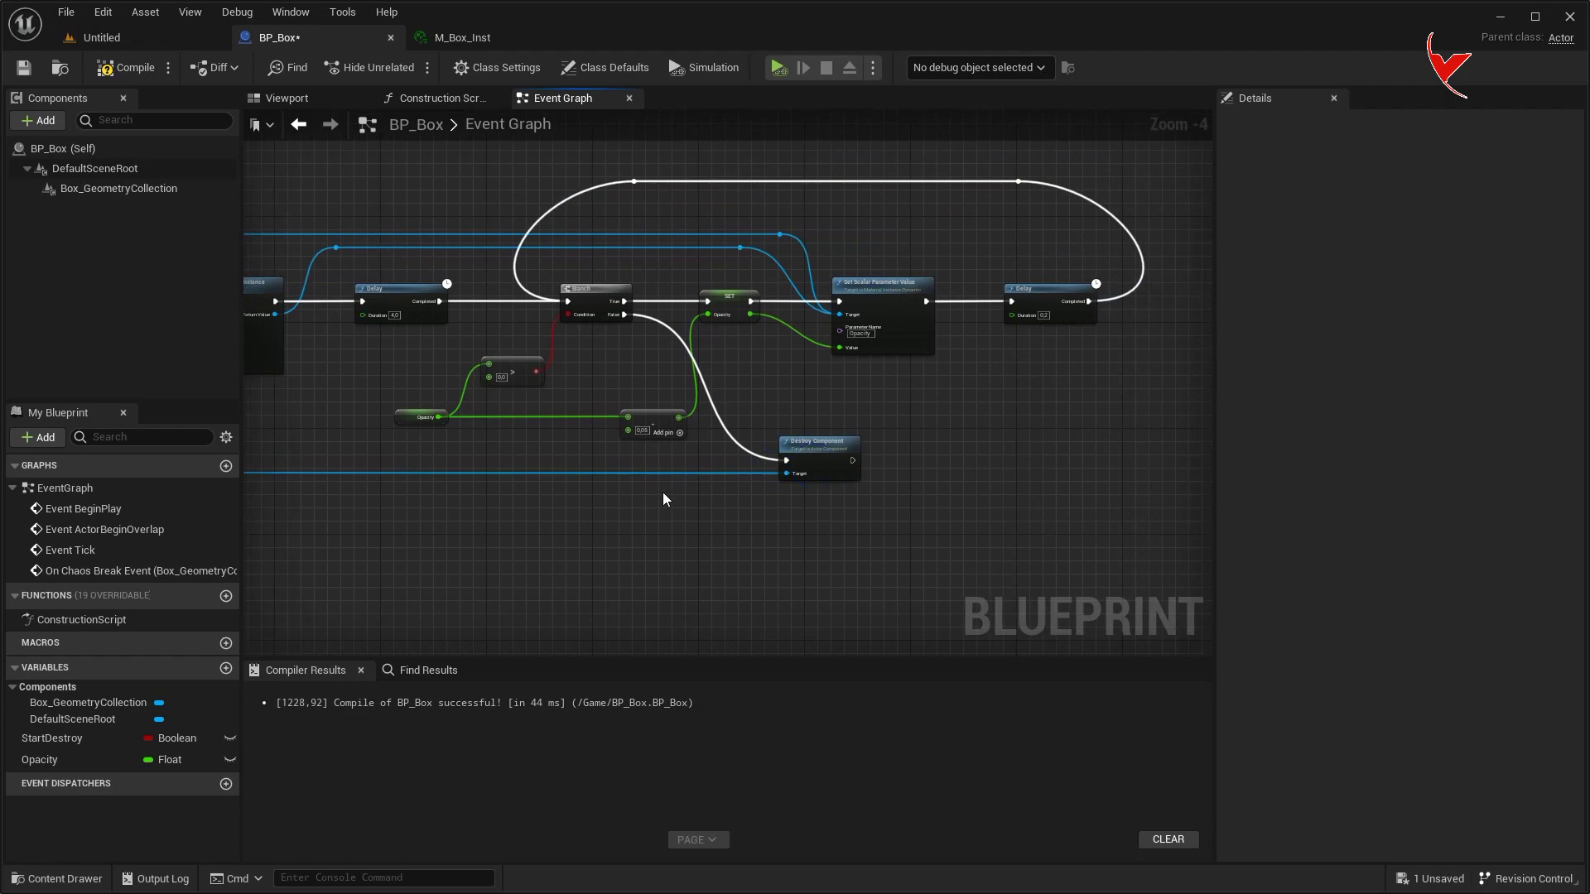
left_click(155, 42)
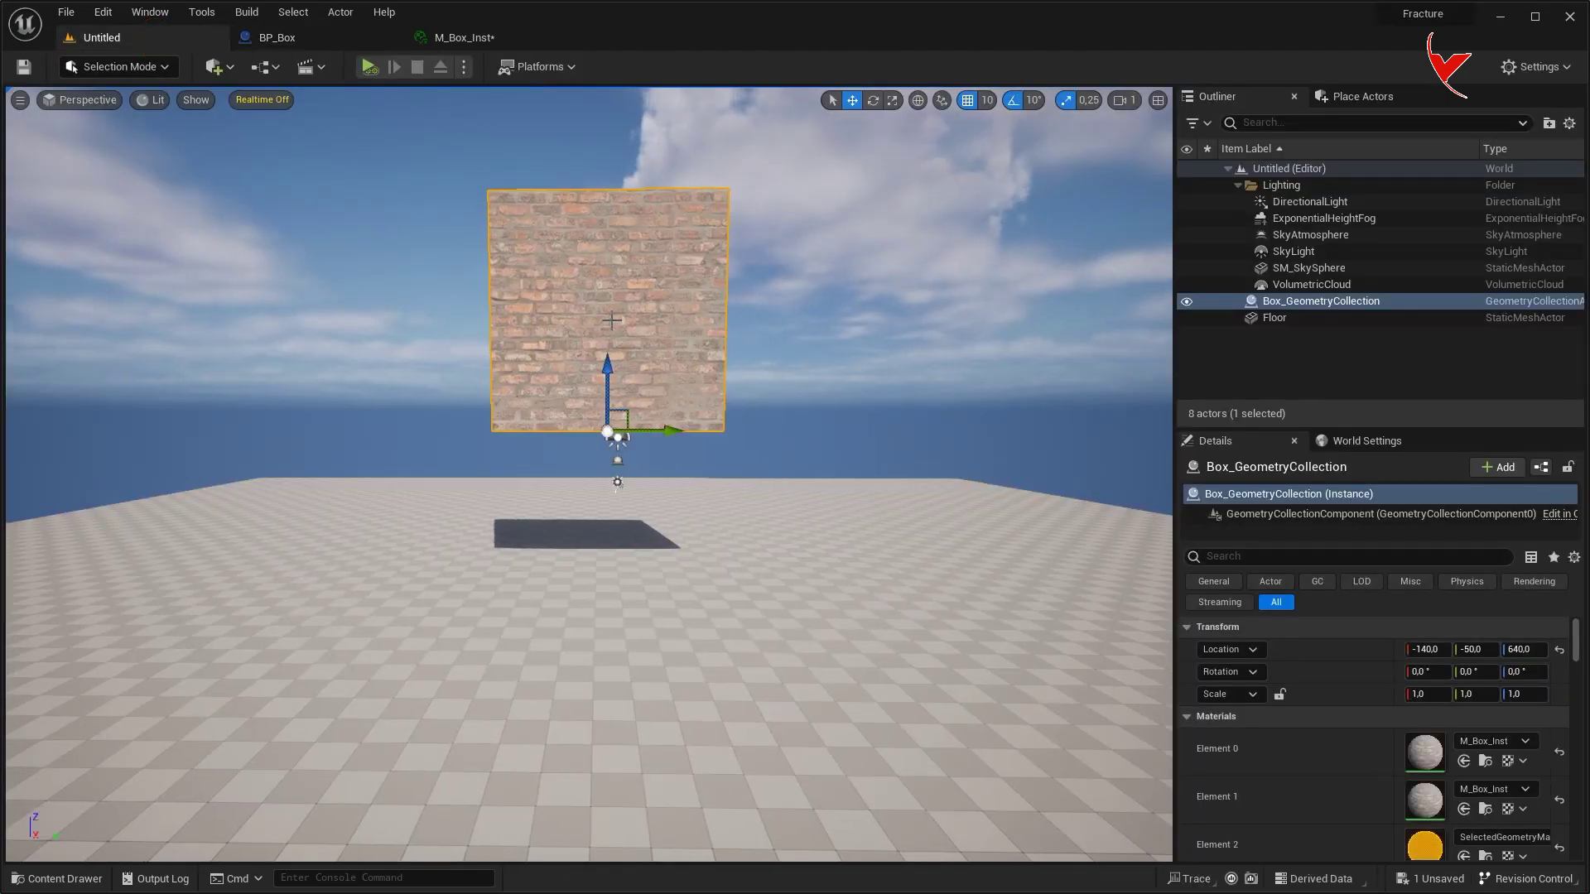
Replace Box_GeometryCollection with BP_Box placed at Z 1200.
key("Delete")
key("ctrl+space")
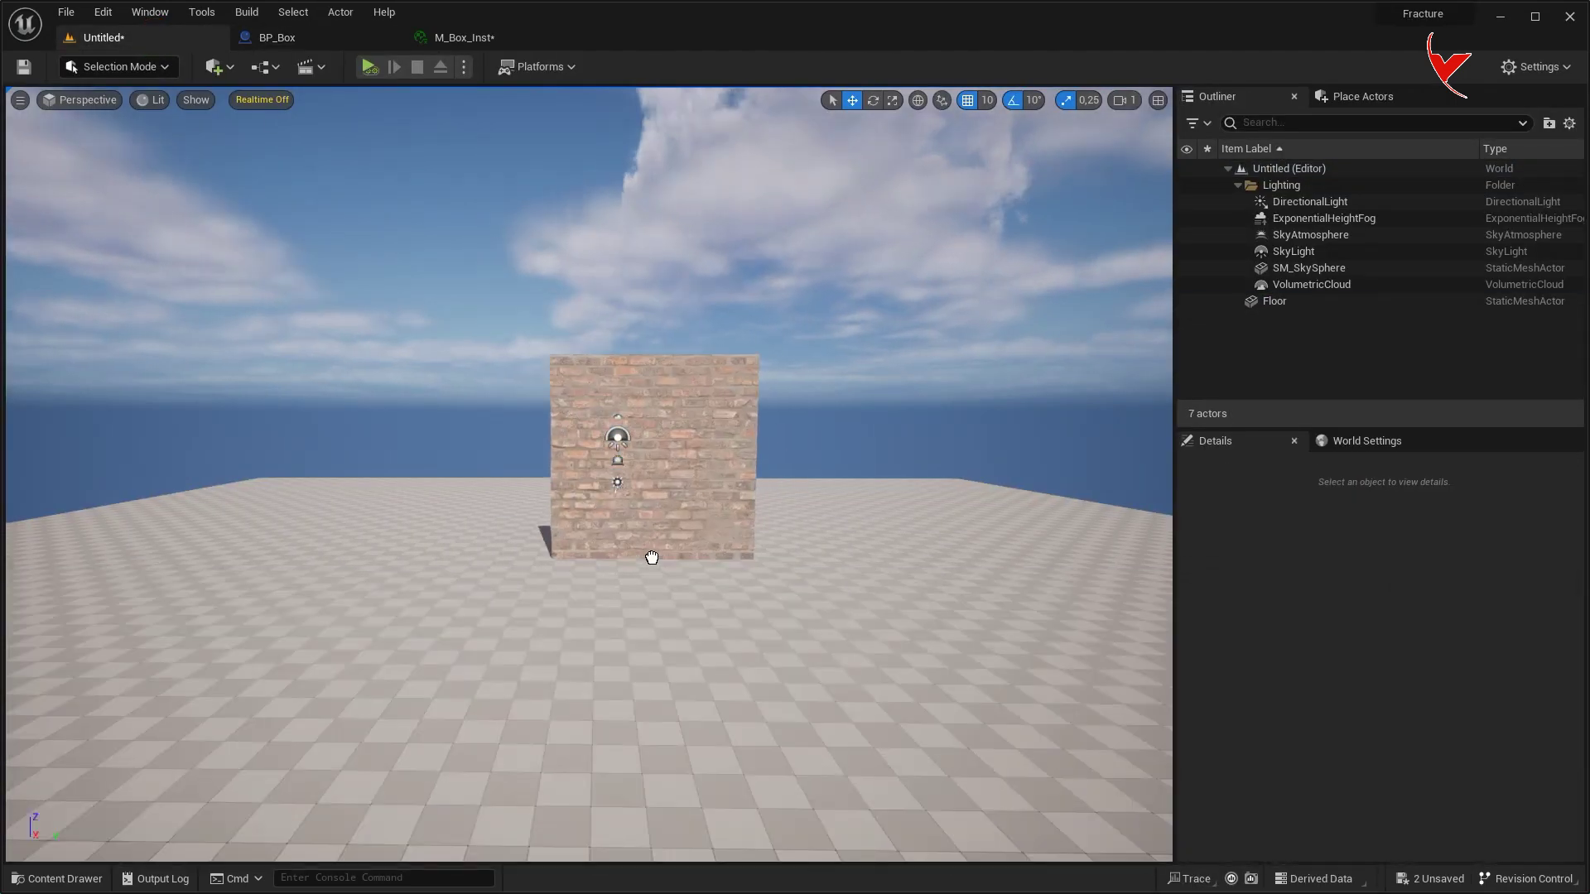
left_click_drag(1001, 675, 637, 455)
left_click_drag(639, 538, 646, 257)
scroll(621, 249, "down", 3)
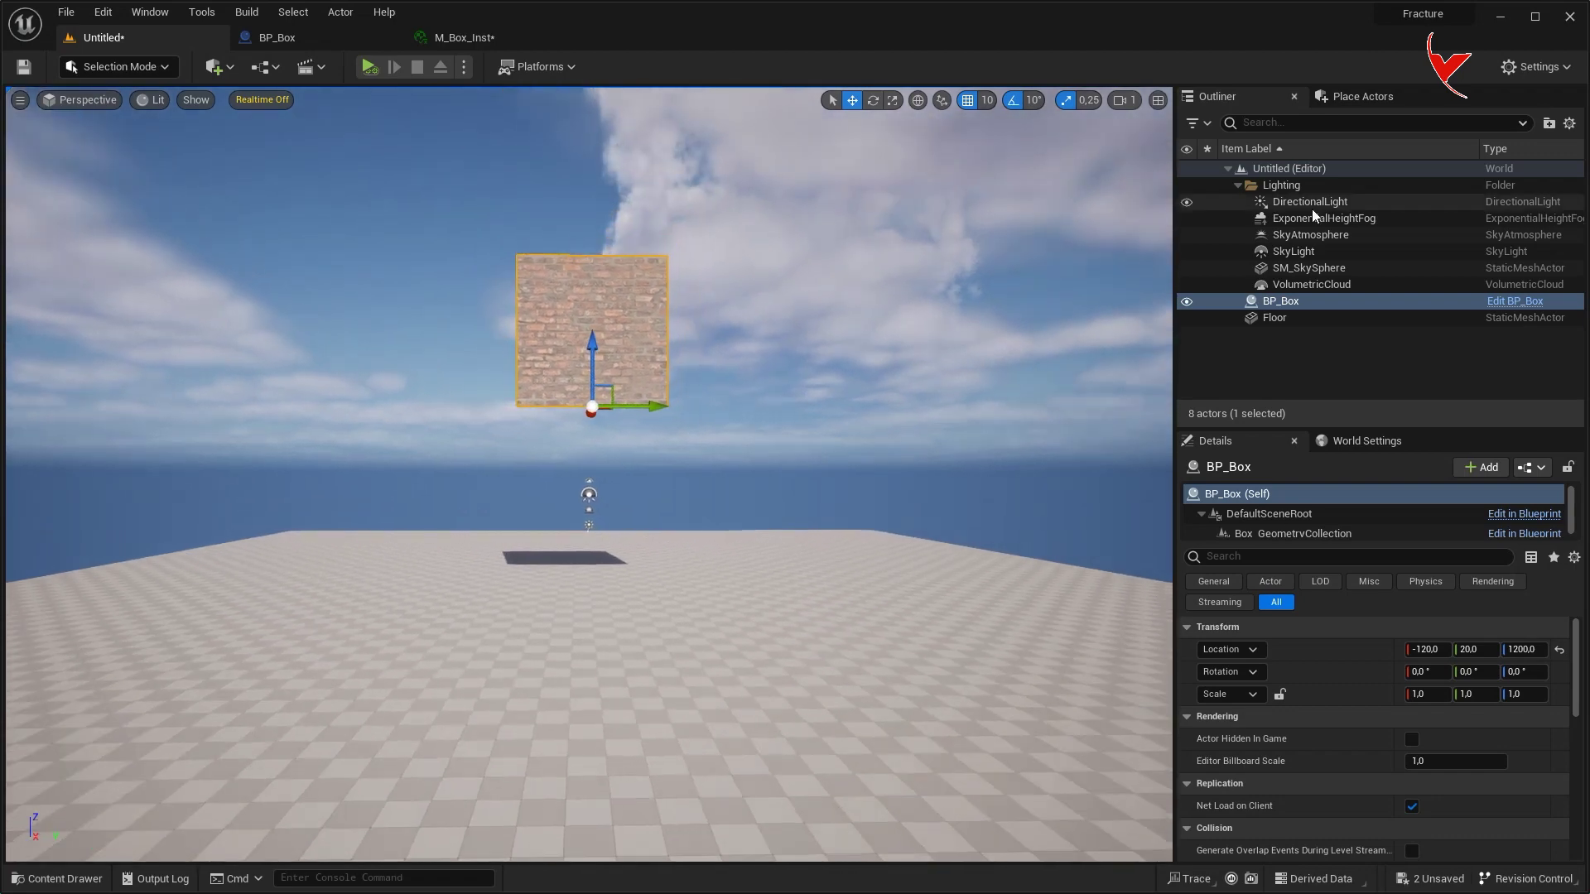
key("Escape")
Simulate to watch BP_Box fall and shatter, then stop.
left_click(369, 68)
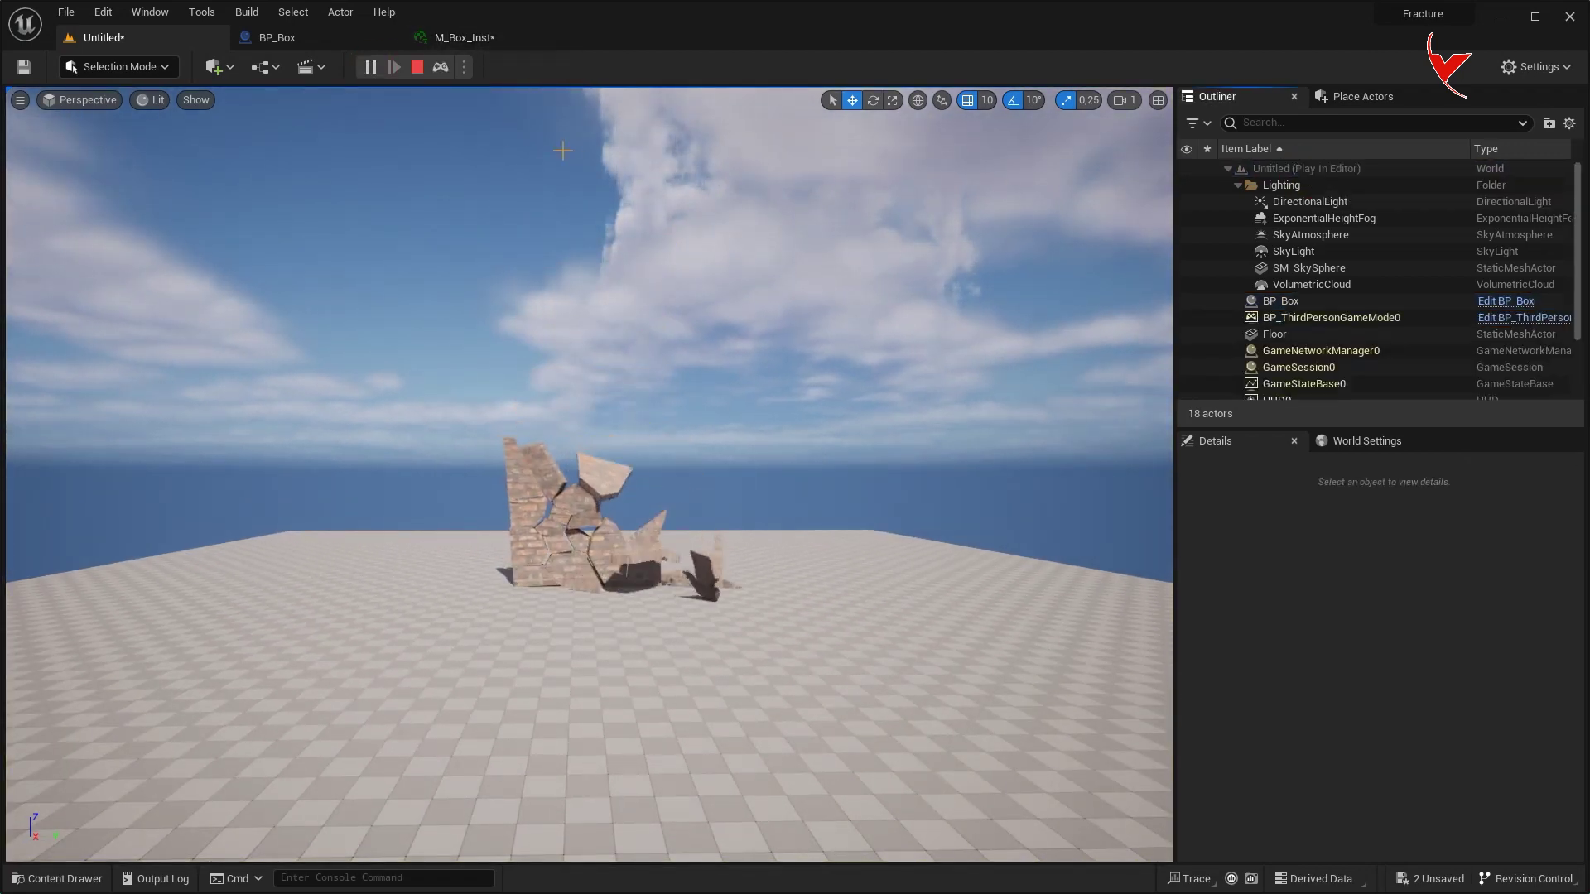
right_click_drag(564, 149, 579, 157)
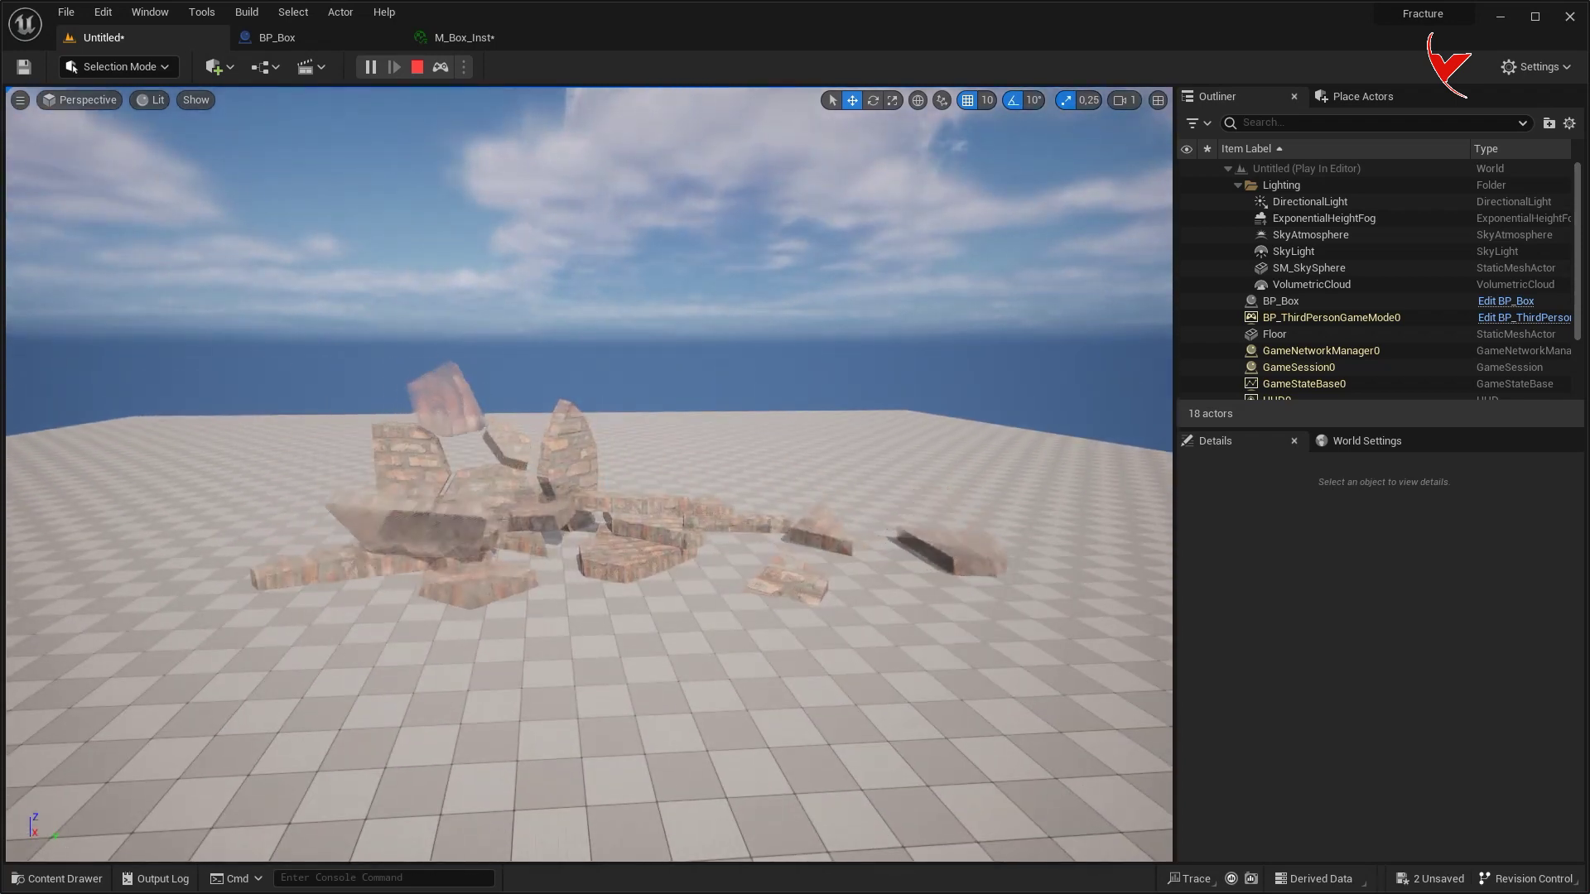
key("Escape")
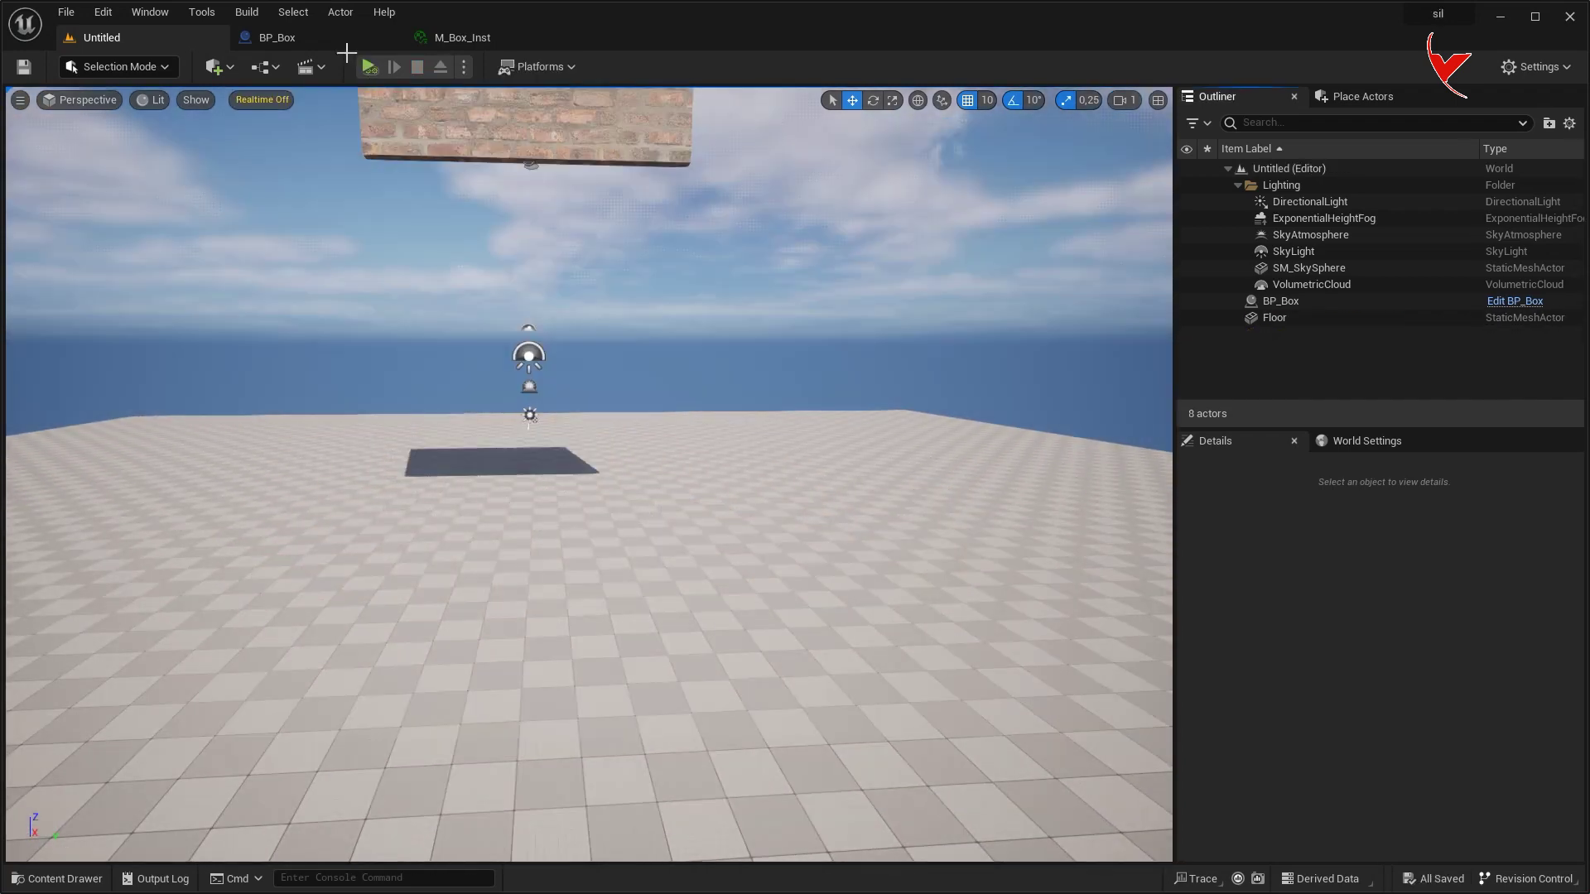
left_click(335, 43)
Insert a Delay between On Chaos Break Event and the Branch.
scroll(497, 329, "up", 2)
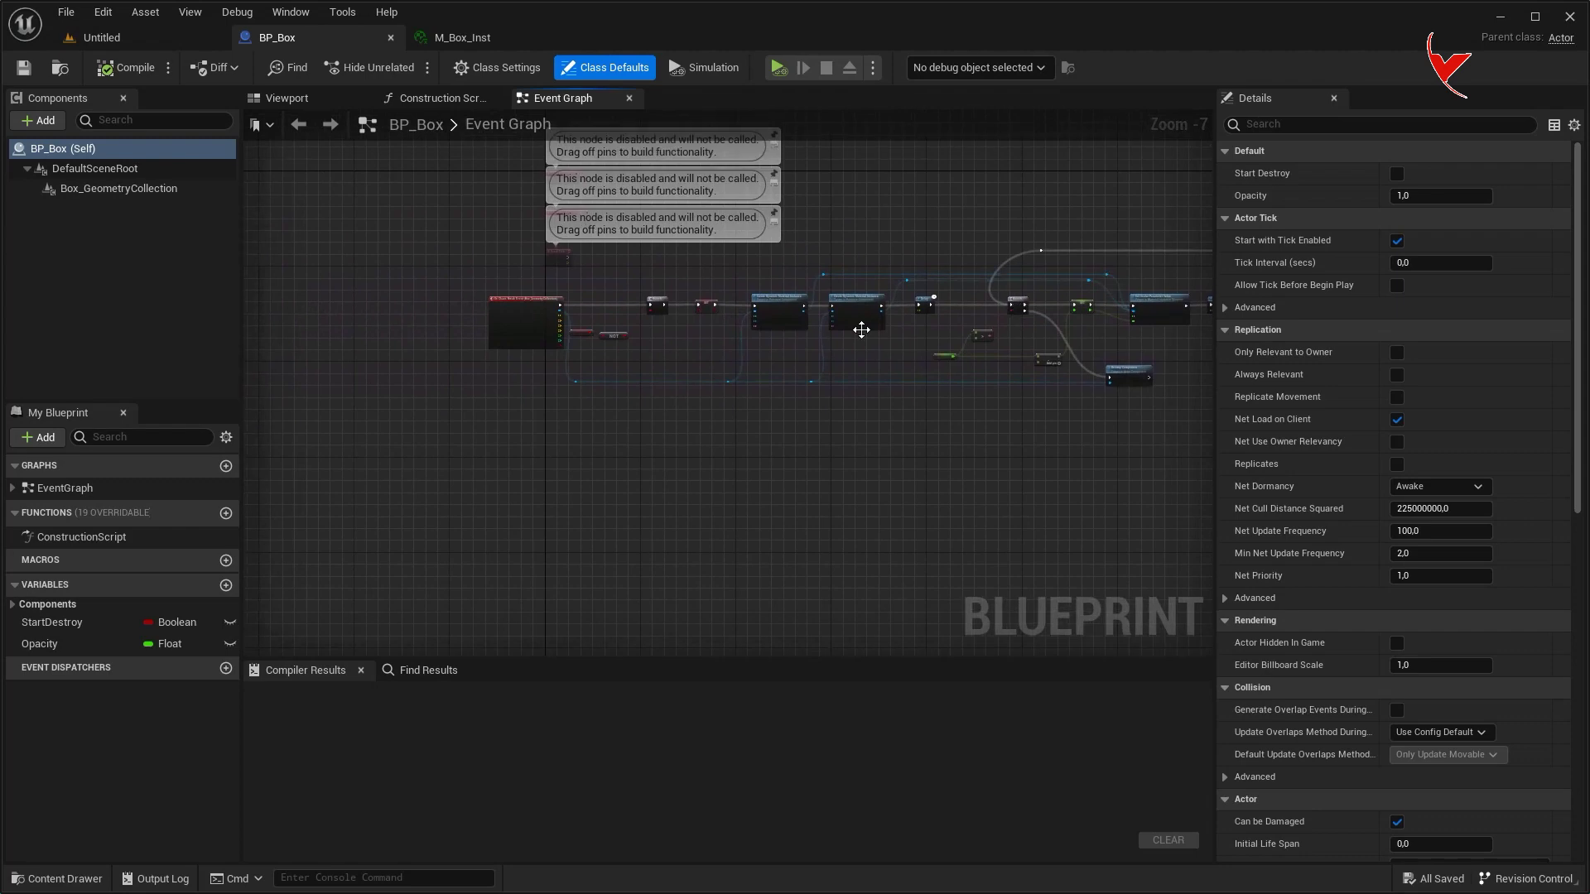
right_click_drag(273, 348, 472, 378)
left_click_drag(617, 267, 667, 239)
type("delay")
left_click(685, 469)
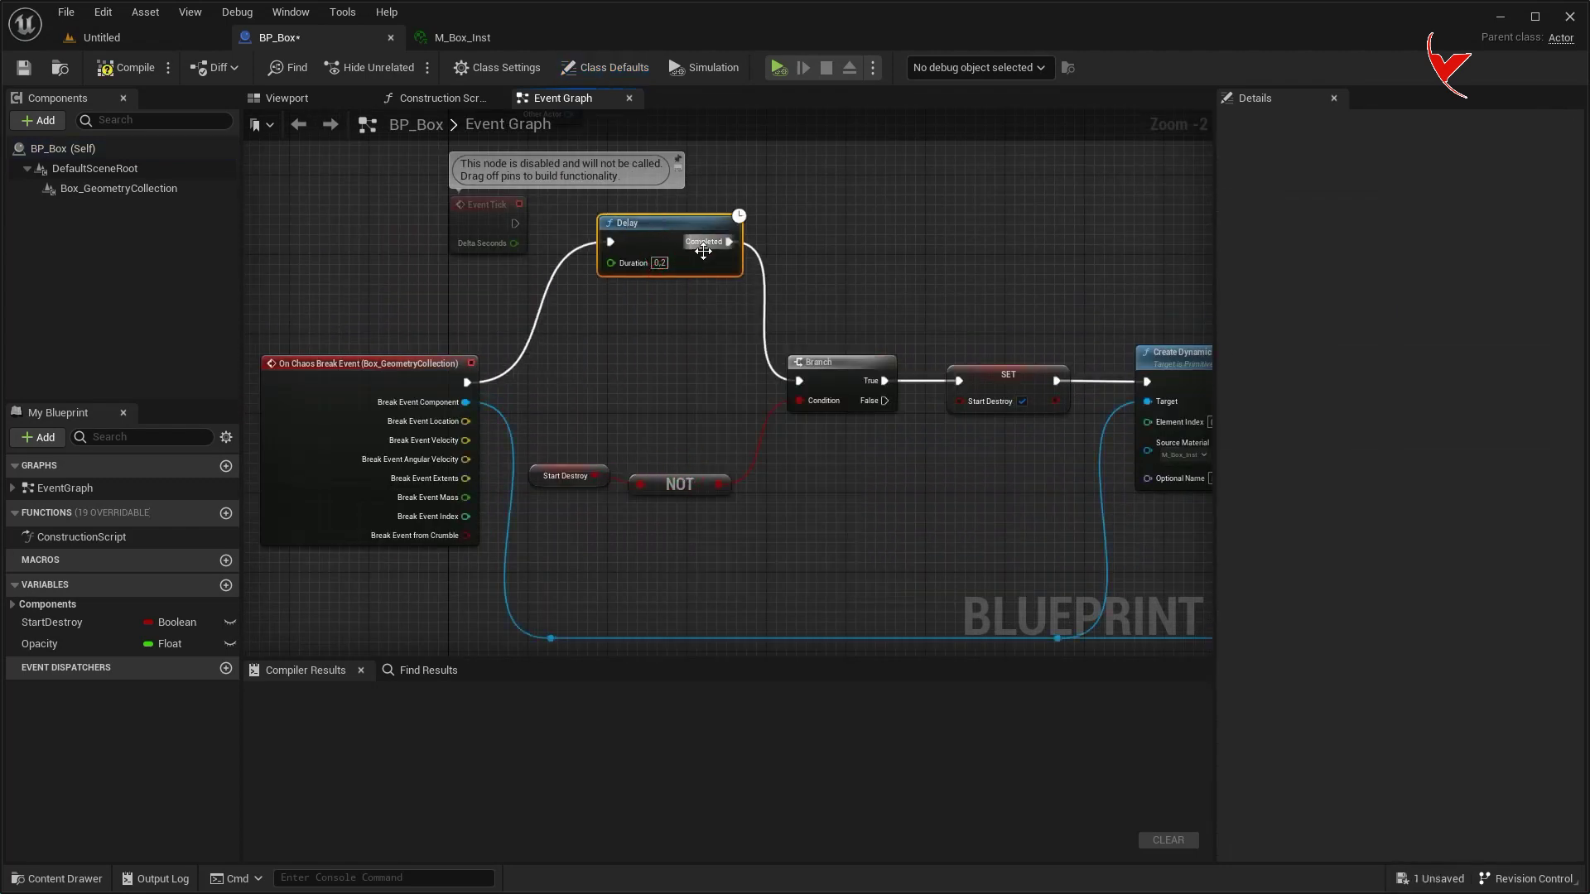
Run Destroy Component on the broken component after the 5-second Delay, then retest in Simulate.
scroll(862, 290, "down", 2)
mouse_move(862, 290)
right_mouse_down()
mouse_move(945, 455)
mouse_move(843, 354)
right_mouse_up()
scroll(602, 320, "up", 3)
key("ctrl+v")
left_click_drag(723, 371, 845, 372)
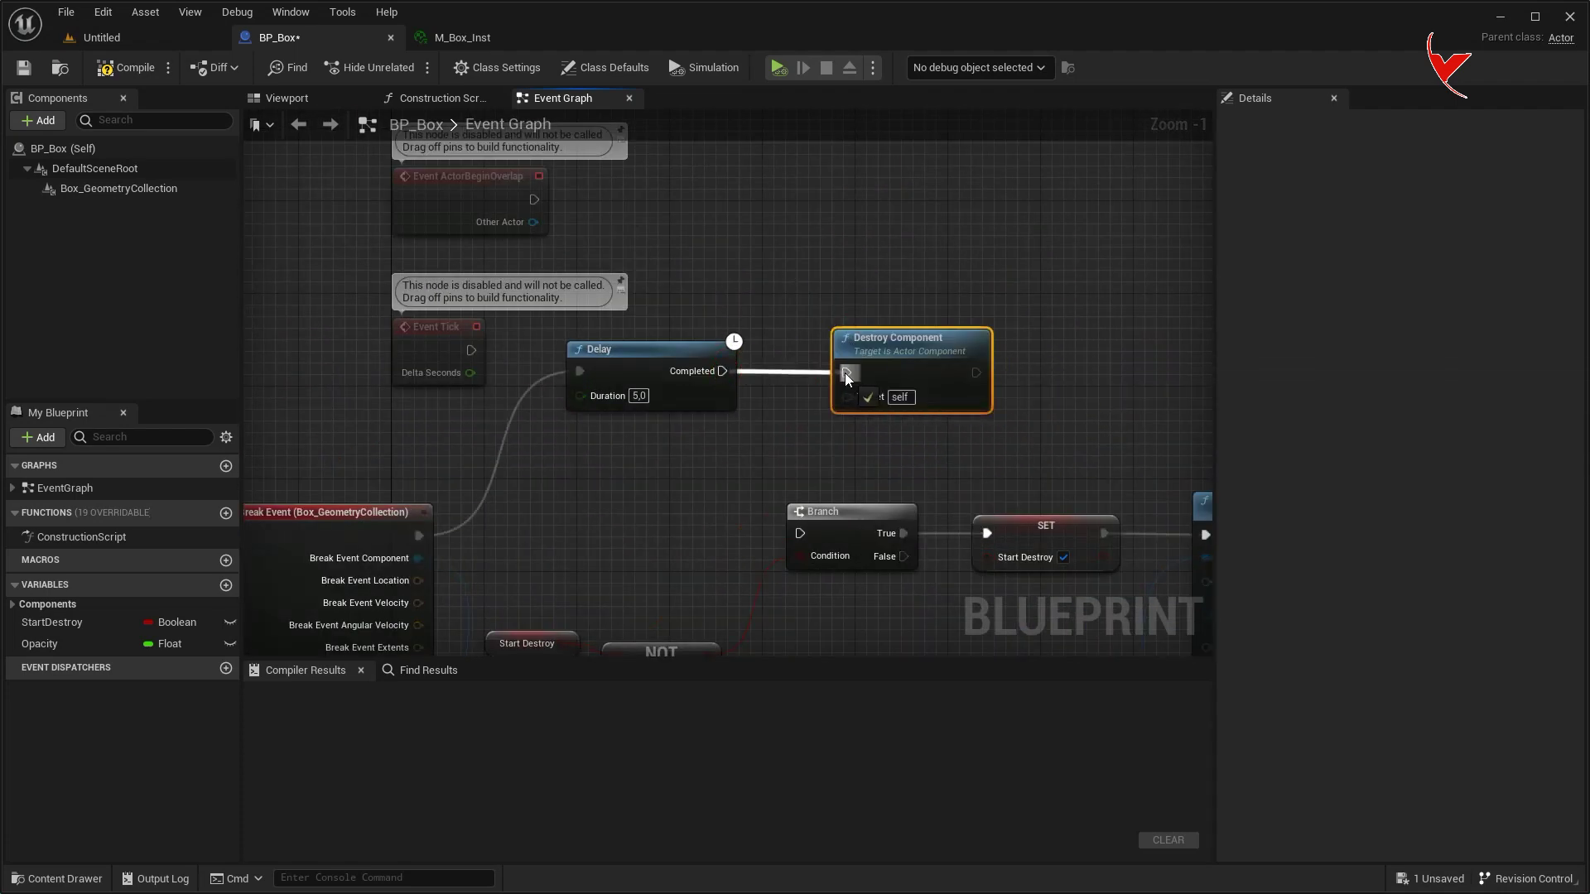
left_click_drag(418, 558, 846, 395)
key("alt+s")
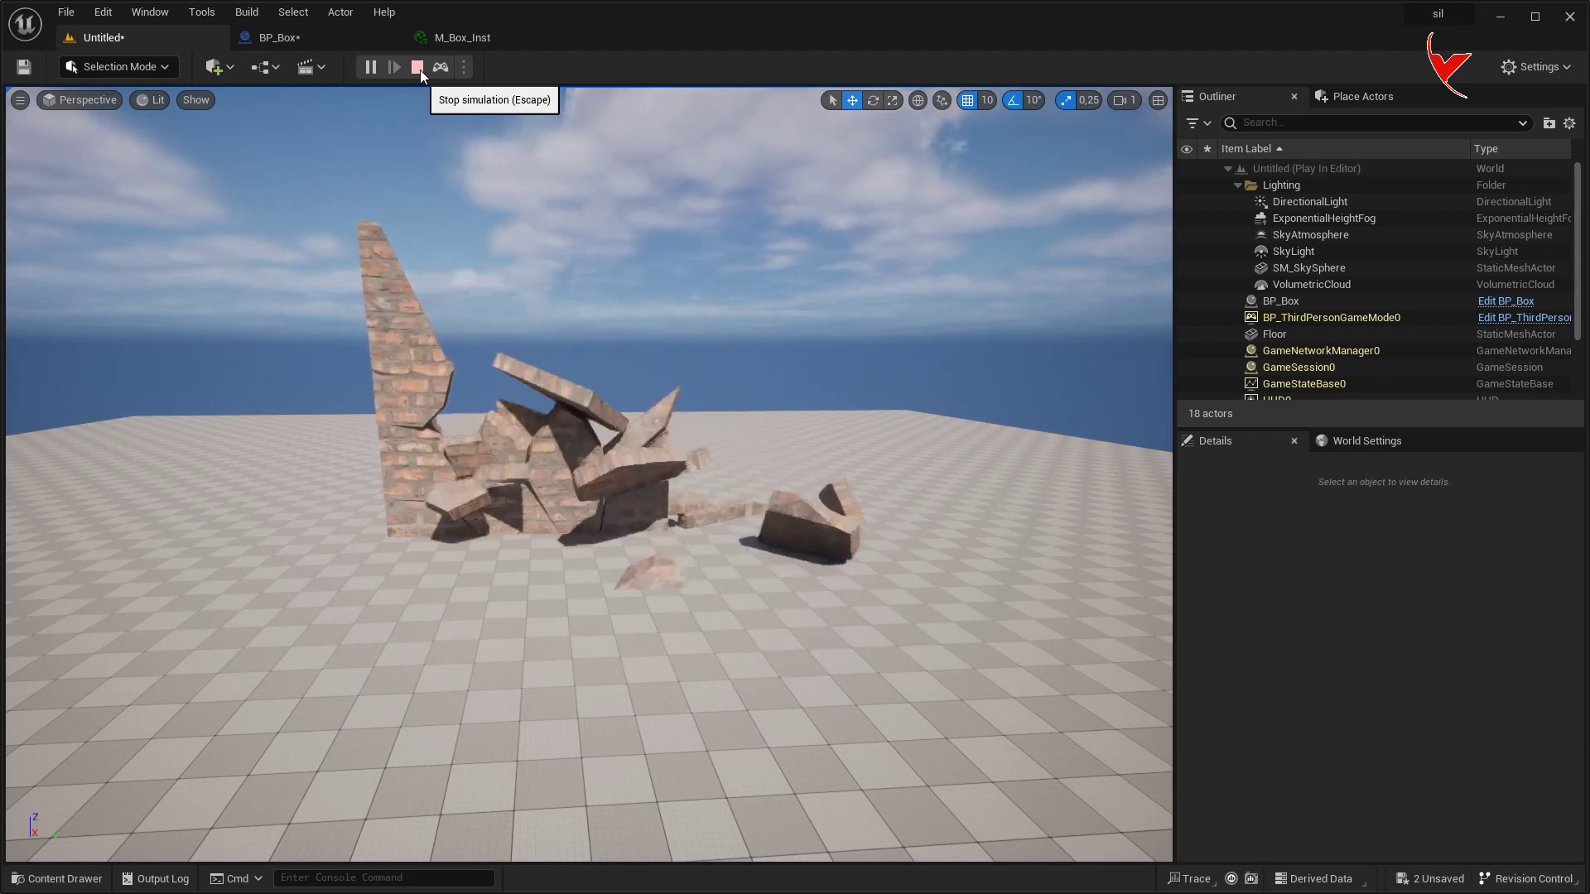
left_click(420, 70)
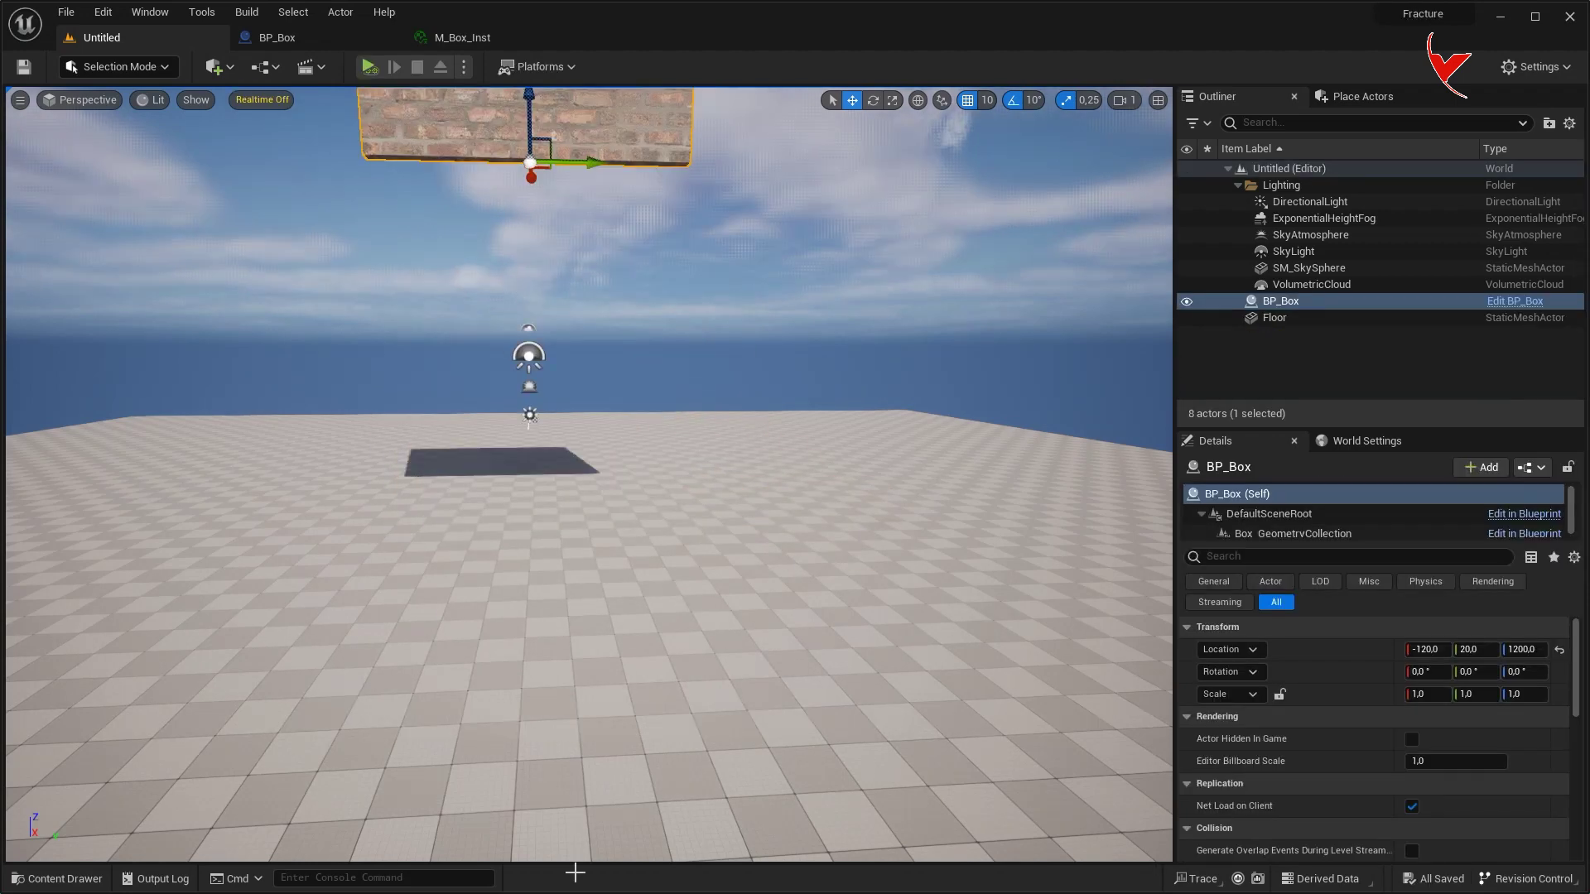
Place the Box_029084BB brick mesh in the level and create a geometry collection from it in Fracture Mode.
key("ctrl+space")
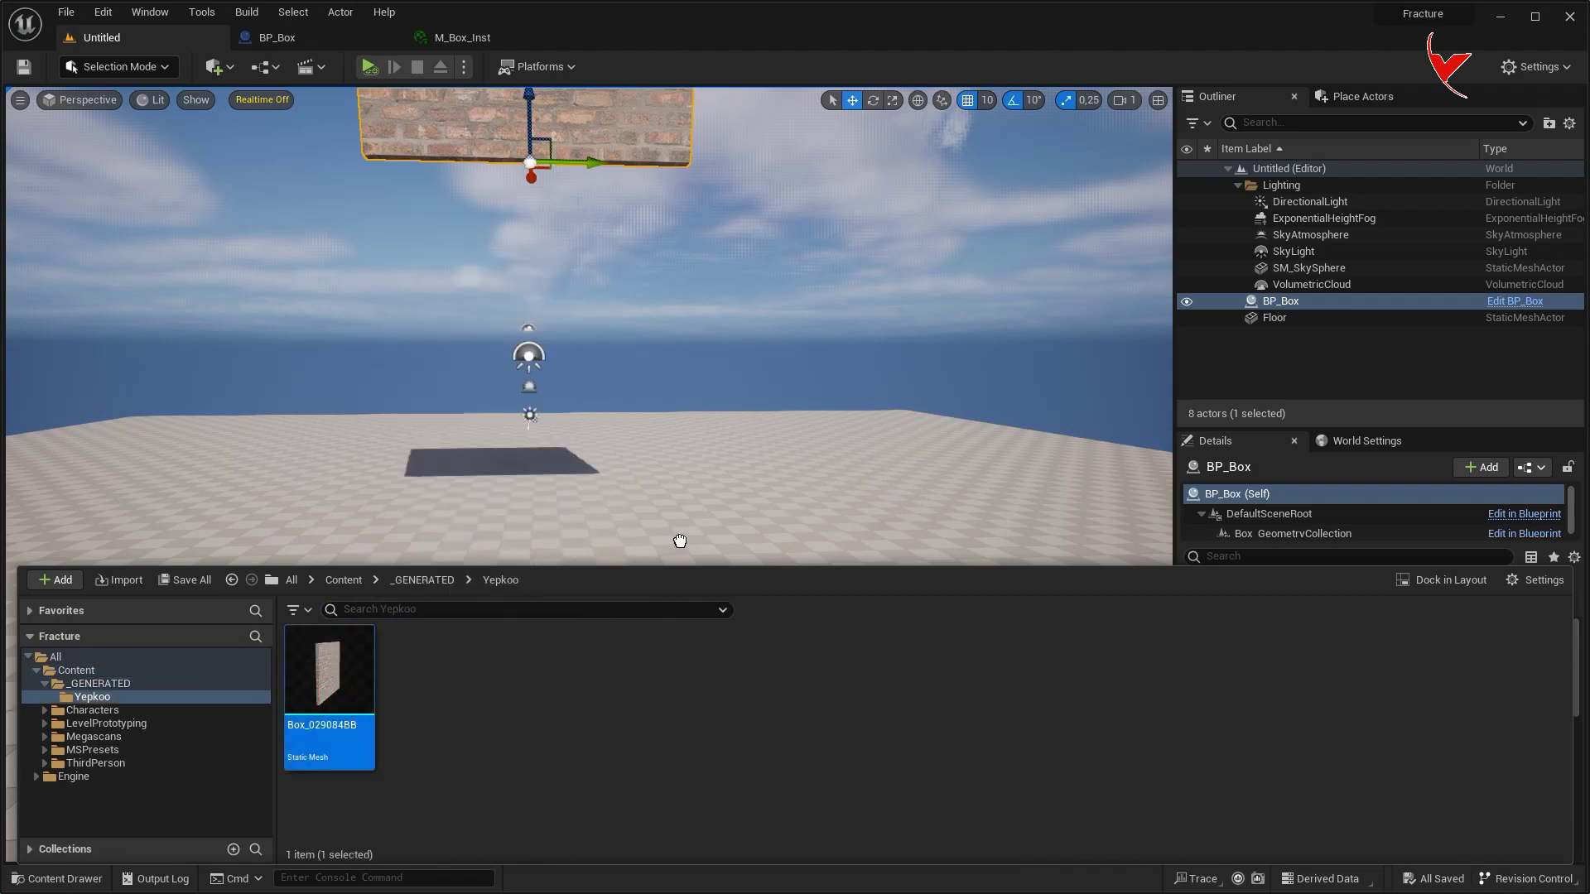
left_click_drag(680, 541, 645, 629)
left_click(118, 66)
left_click(136, 179)
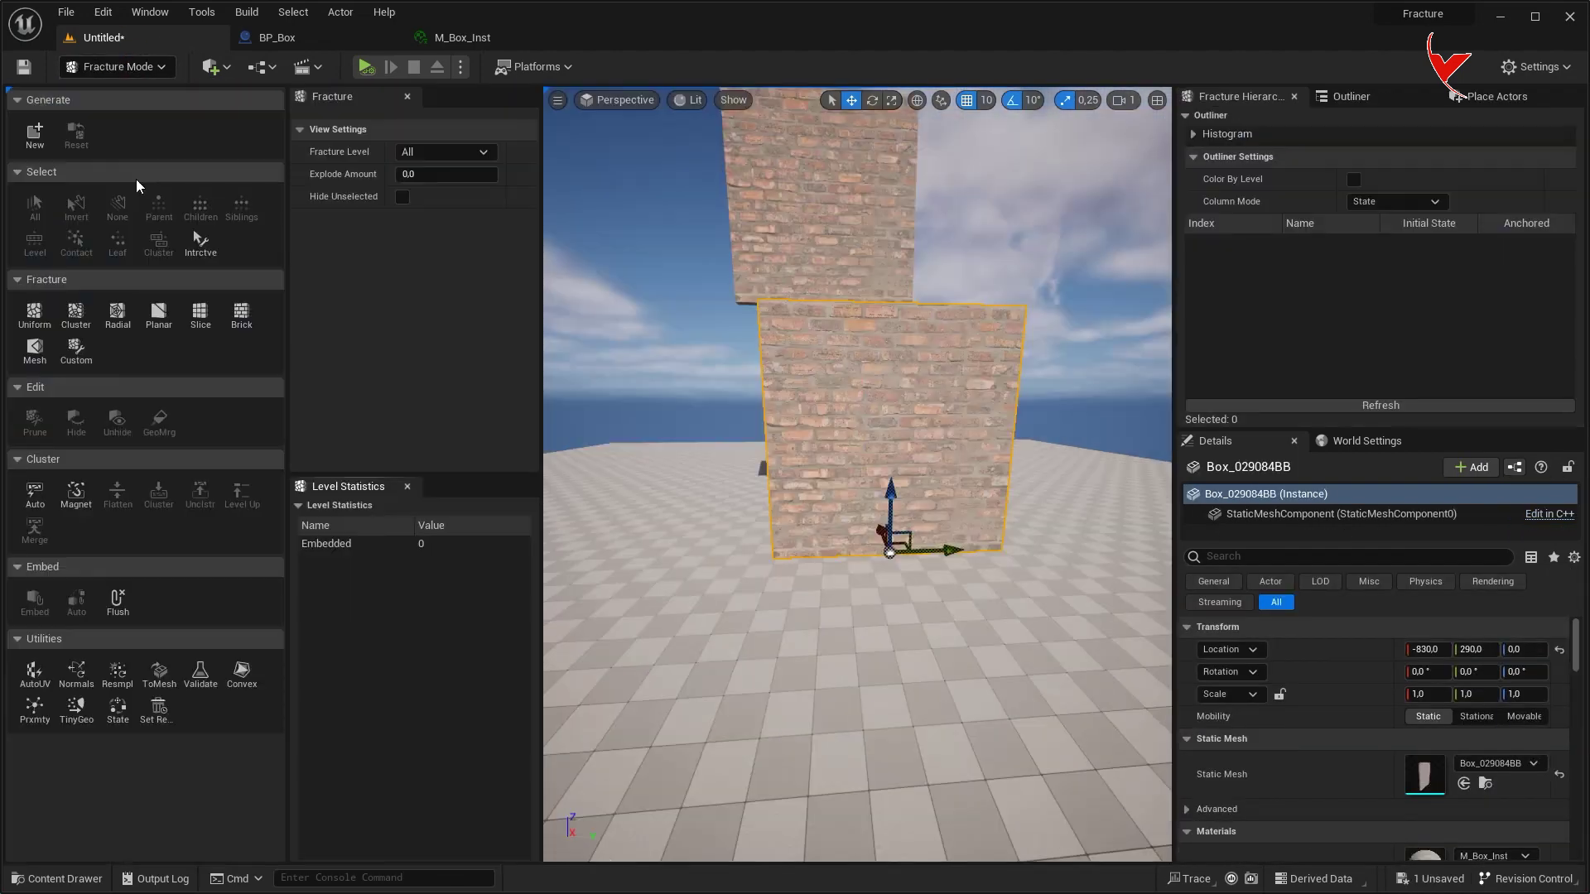
left_click(34, 134)
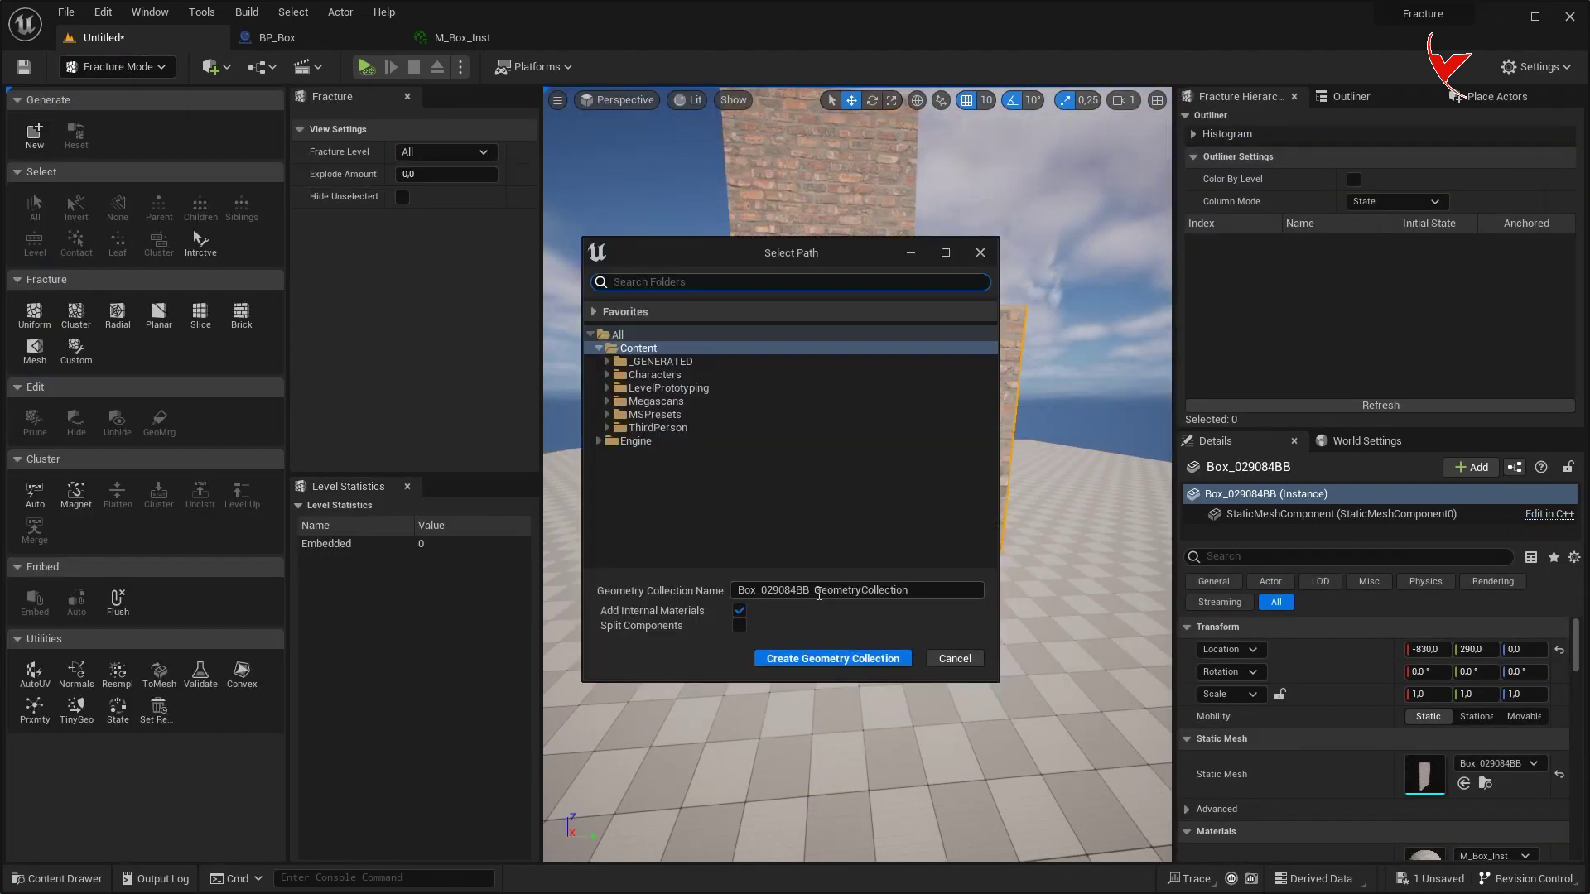
left_click(846, 656)
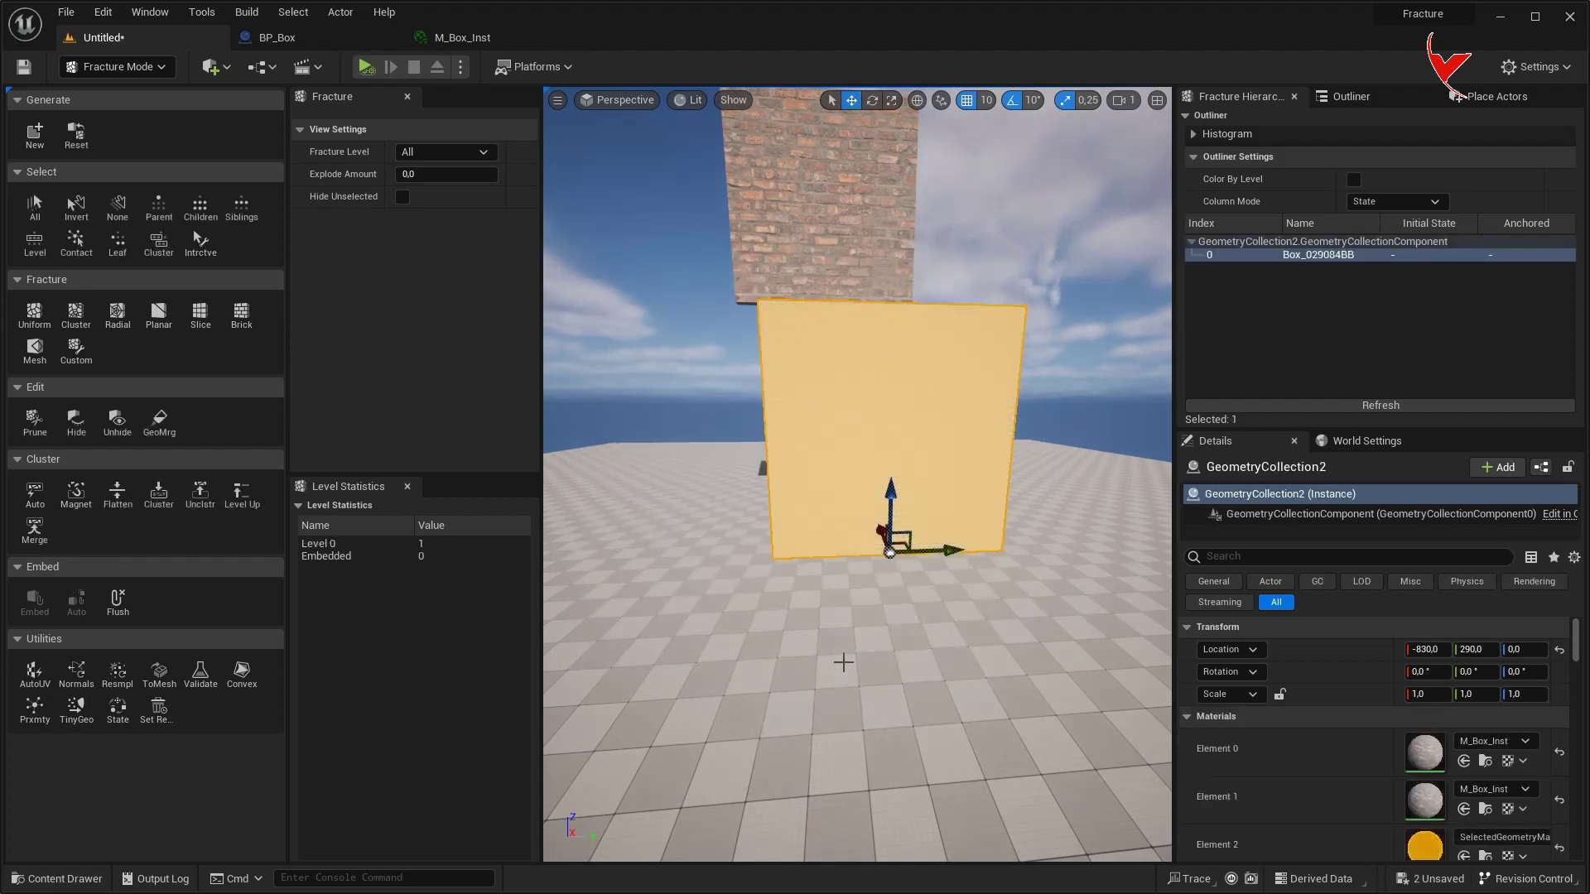
Fracture the box with Cluster Voronoi using a minimum of 10 clusters.
left_click(76, 315)
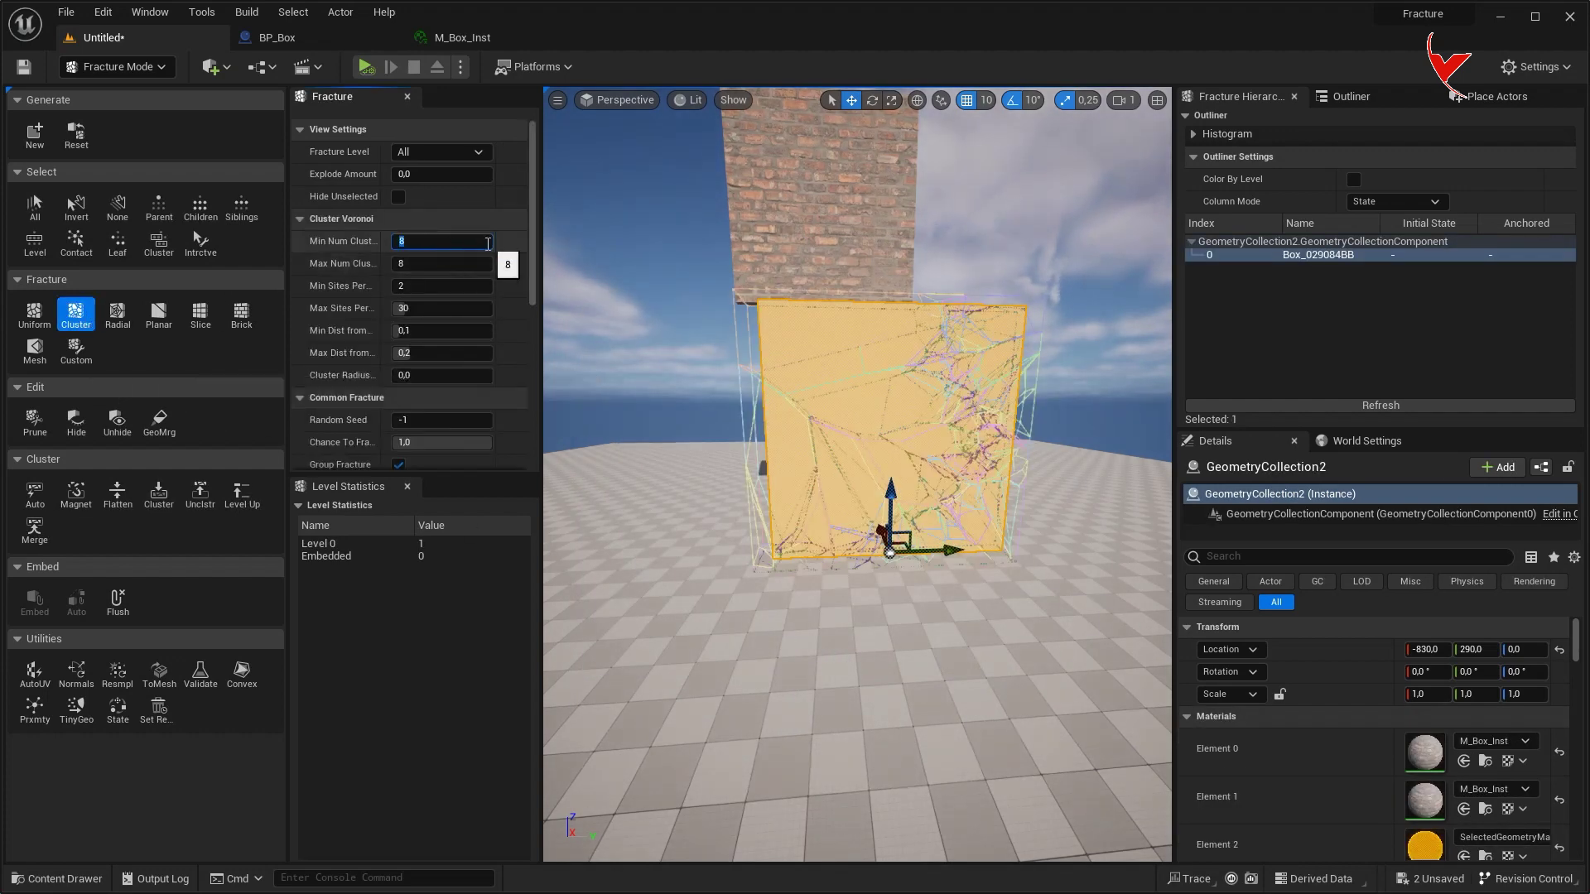
type("10")
key("Return")
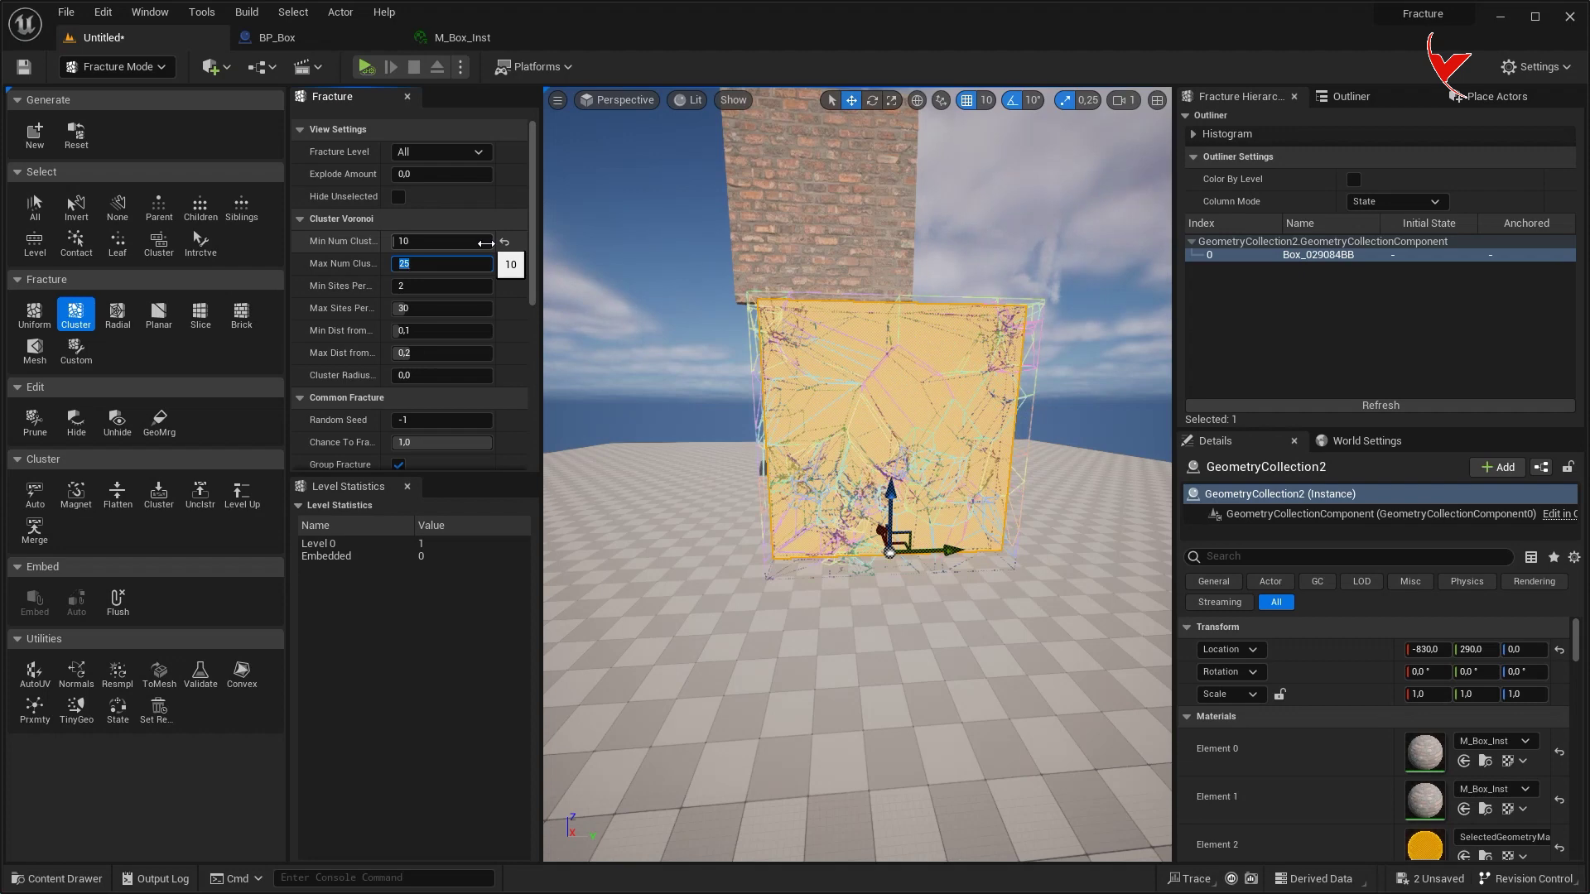
scroll(451, 466, "down", 10)
left_click(431, 458)
Back in Selection Mode, delete the placed geometry collection and return to the Content folder.
left_click(118, 66)
left_click(157, 98)
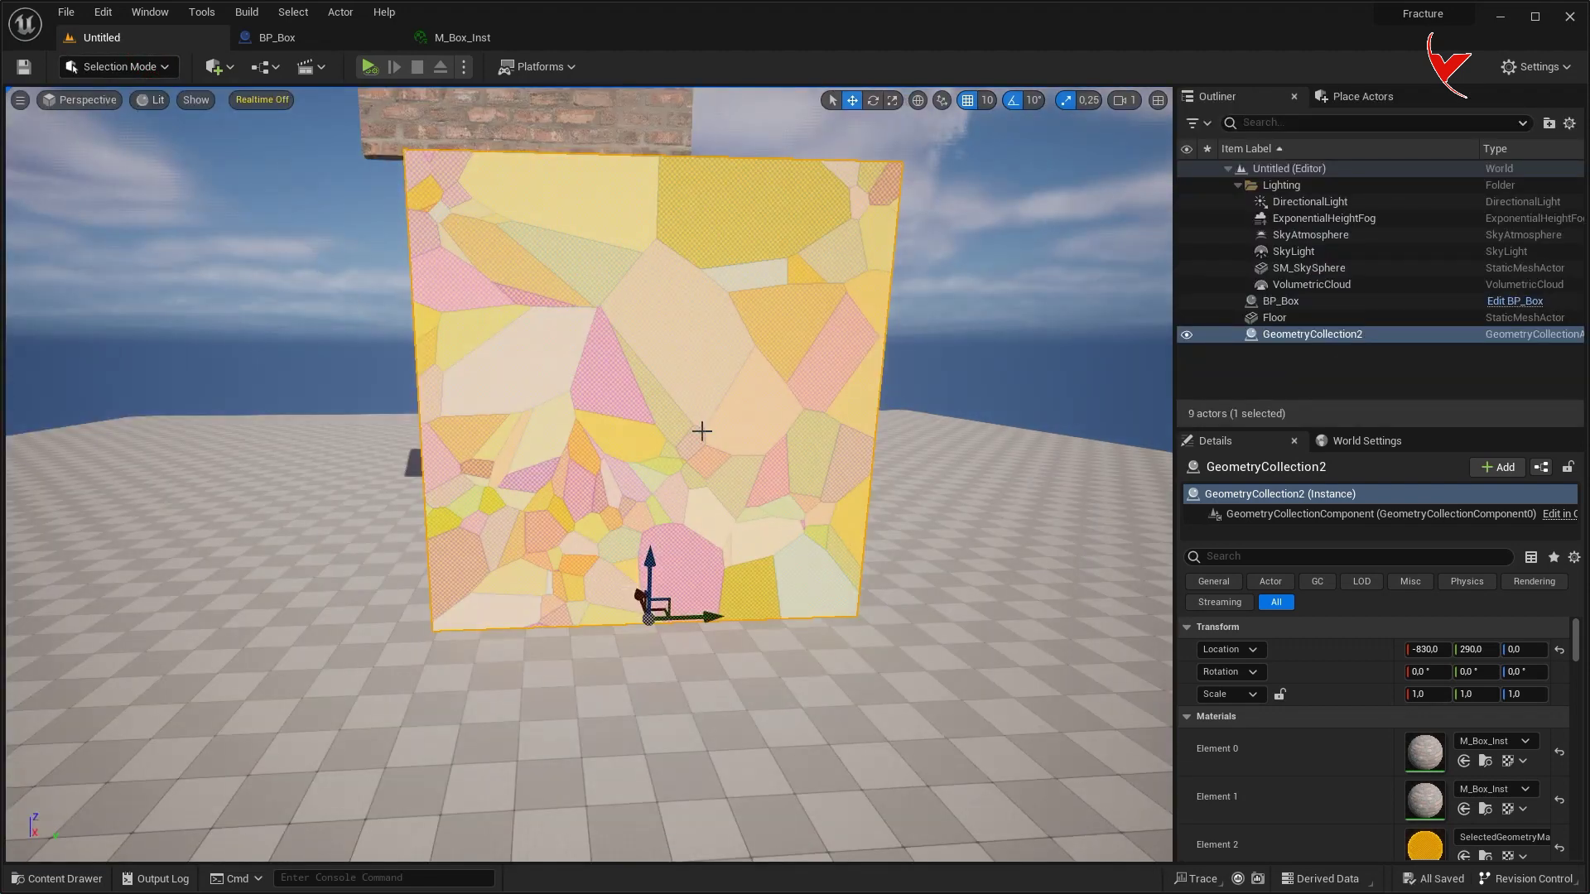
key("Delete")
scroll(698, 429, "down", 4)
scroll(698, 429, "down", 3)
scroll(640, 409, "down", 3)
key("ctrl+space")
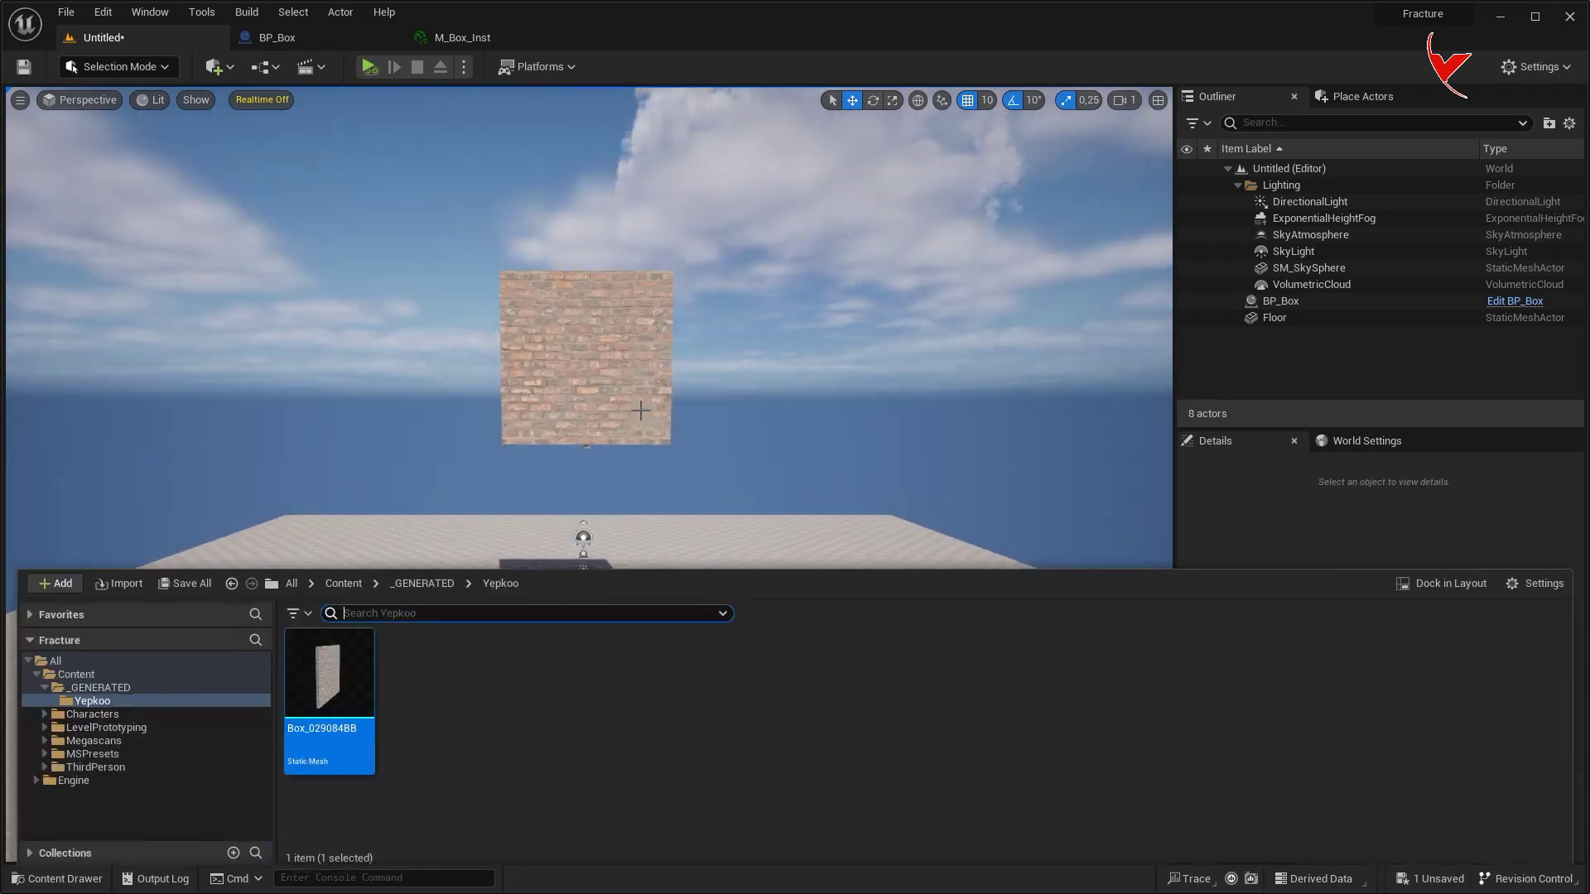
left_click(343, 580)
Duplicate BP_Box as BP_Box1 and place it in the level above the floor.
right_click(994, 691)
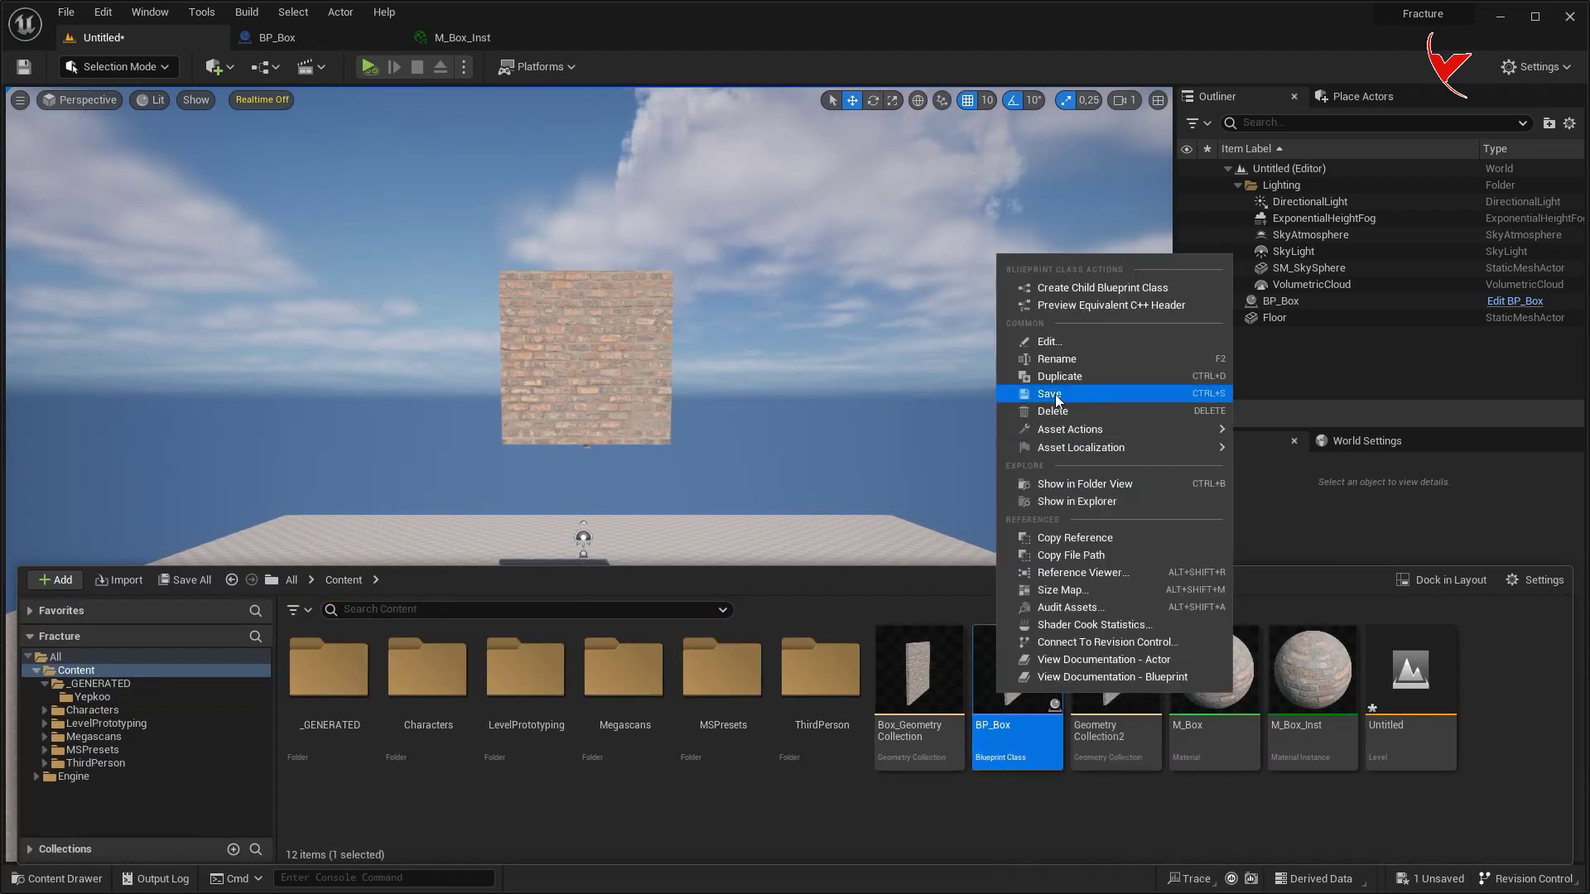
left_click(1050, 378)
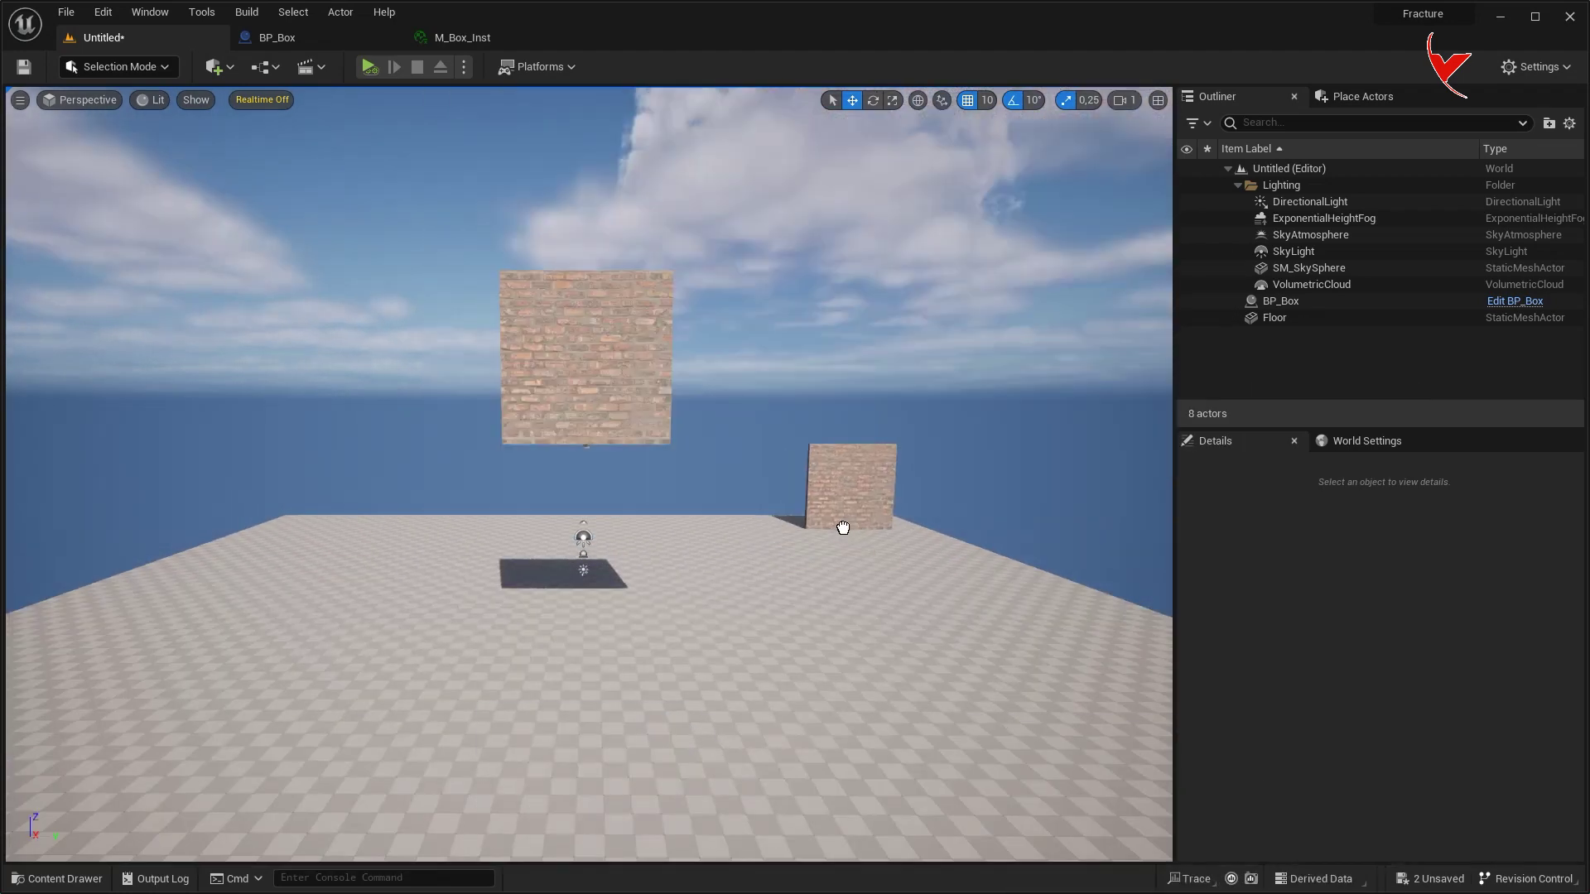
mouse_move(1137, 683)
left_mouse_down()
mouse_move(820, 538)
mouse_move(821, 388)
mouse_move(849, 443)
left_mouse_up()
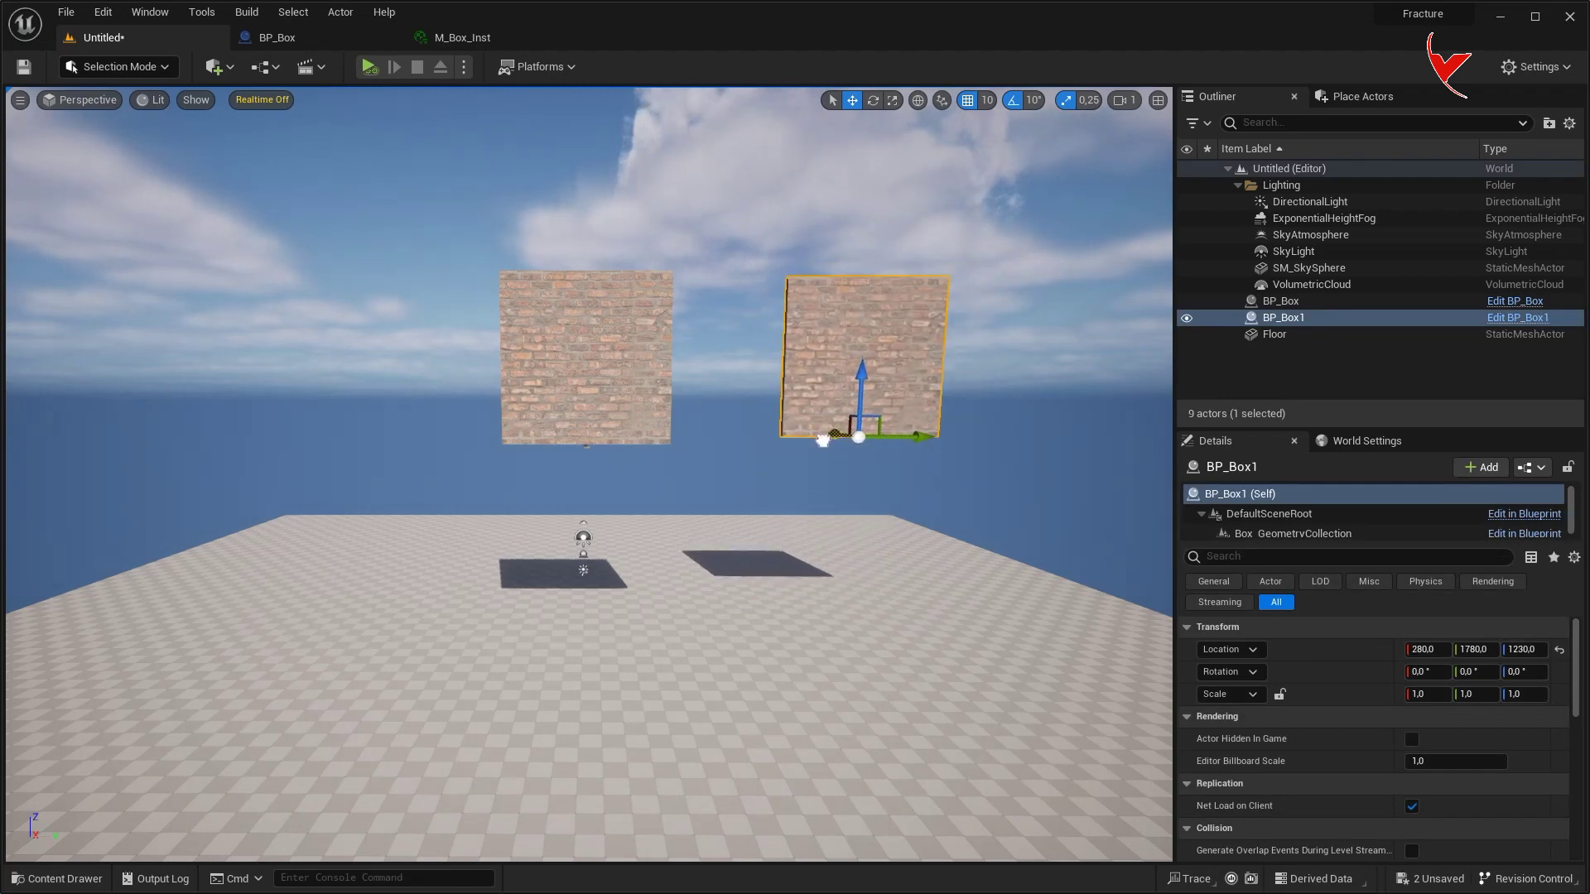
Set BP_Box1's Box_GeometryCollection Rest Collection to GeometryCollection2 and compile.
left_click(1503, 318)
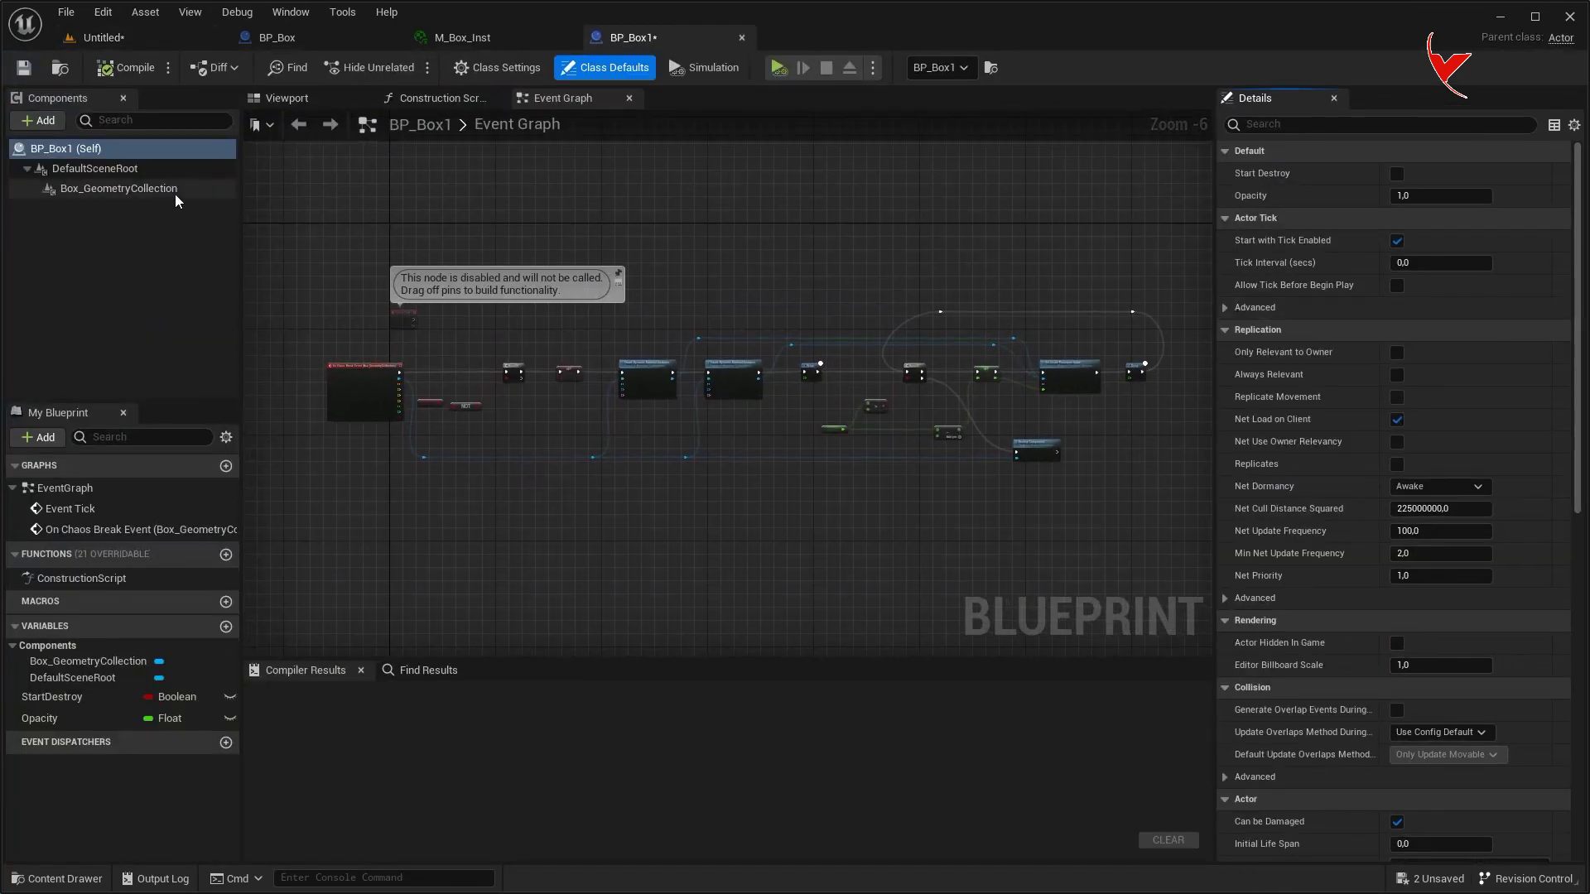
left_click(118, 188)
left_click(1454, 611)
left_click(1512, 865)
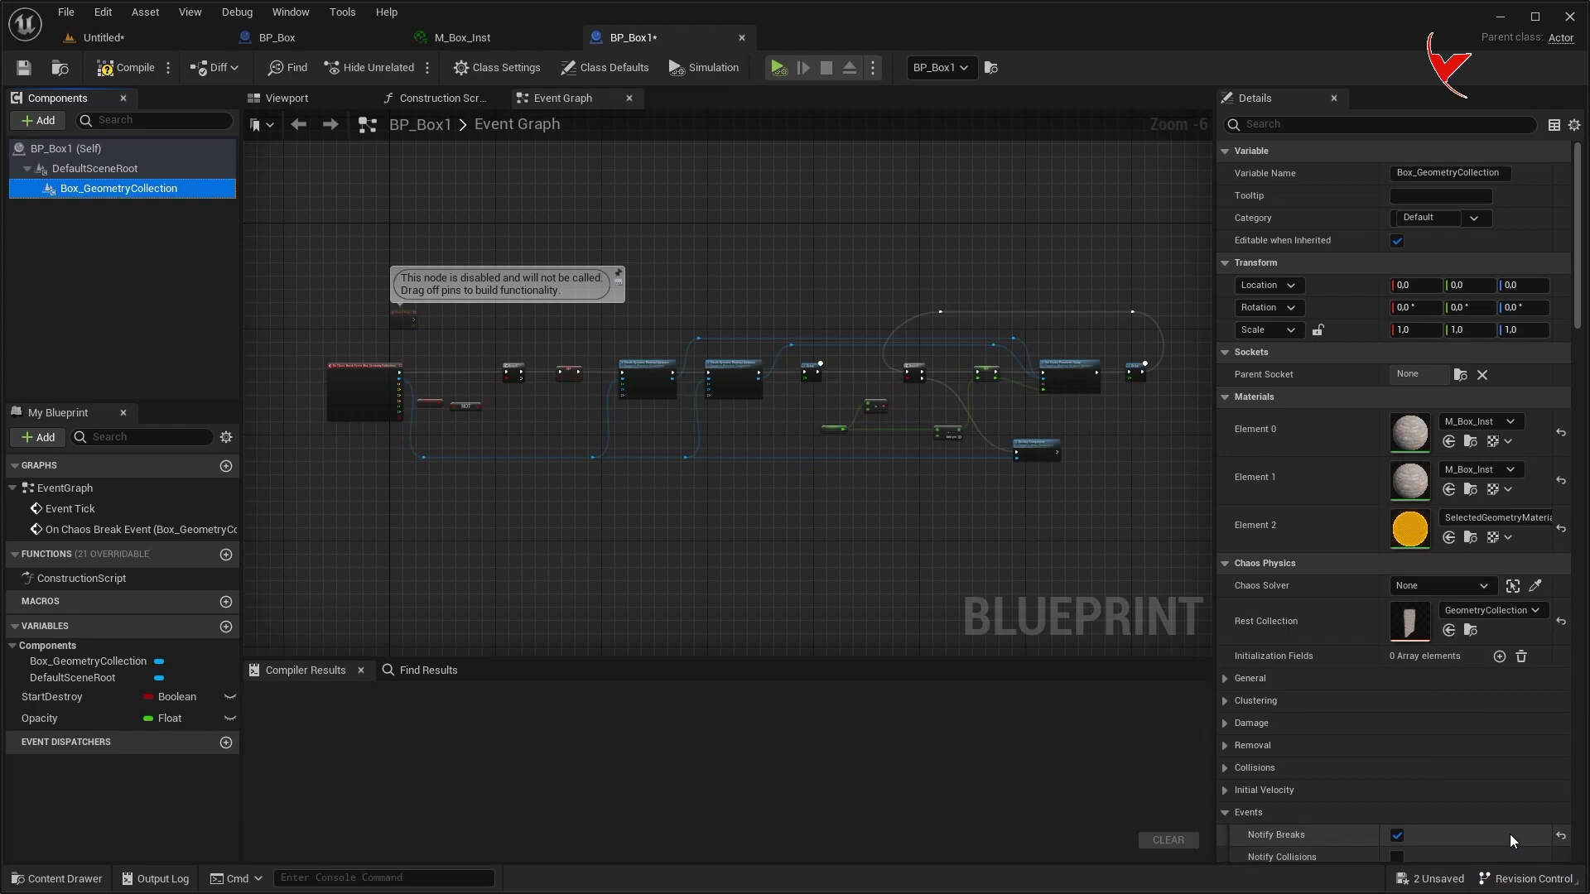
left_click(138, 72)
left_click(122, 39)
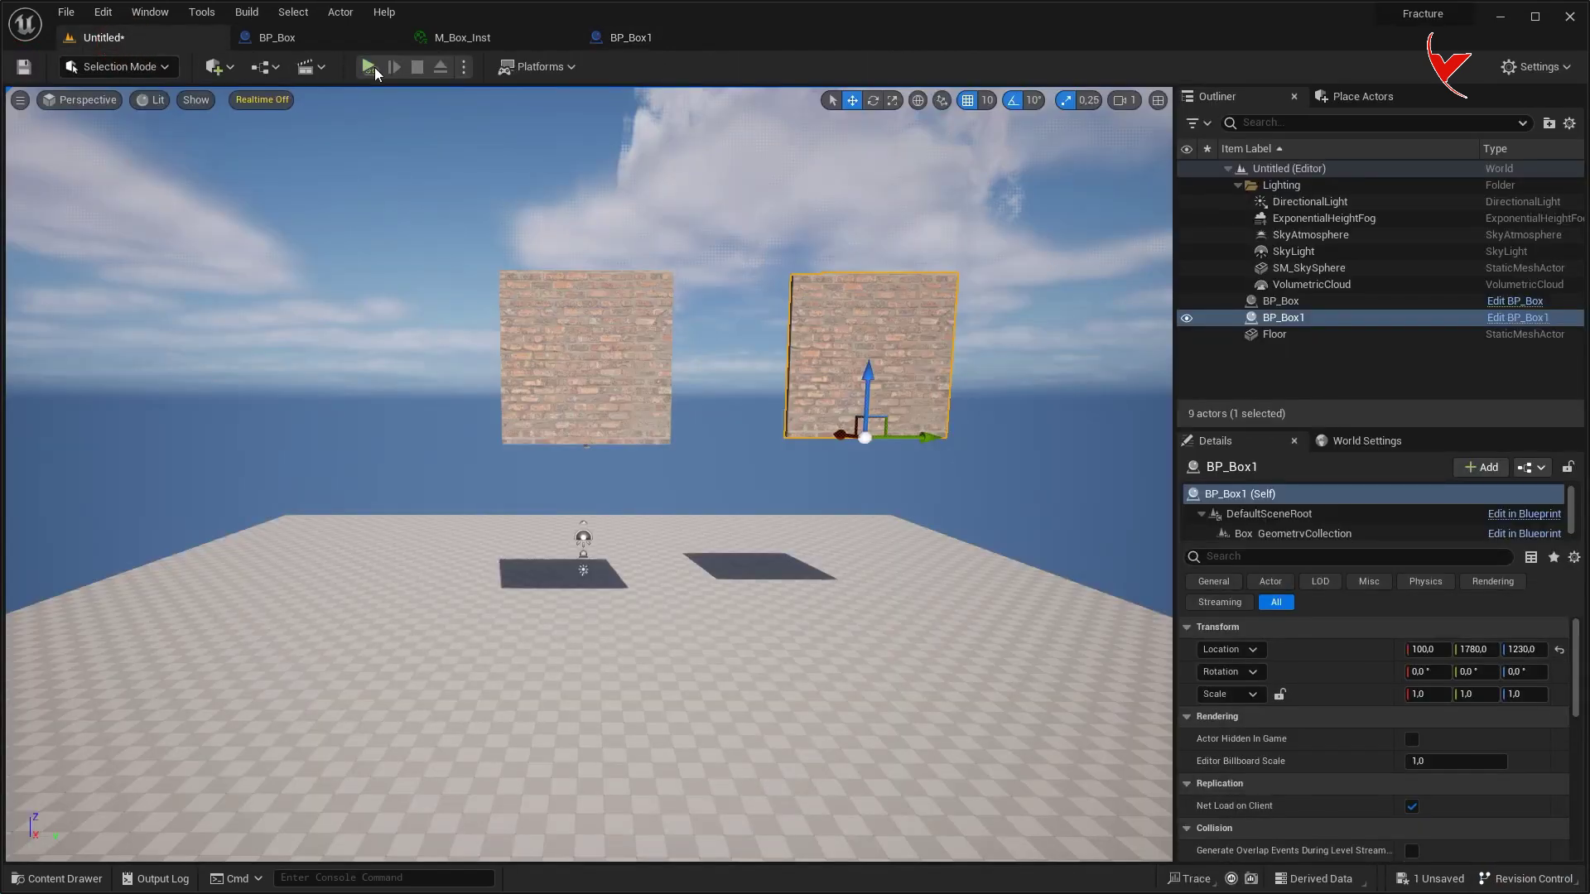
left_click(367, 70)
left_click(567, 170)
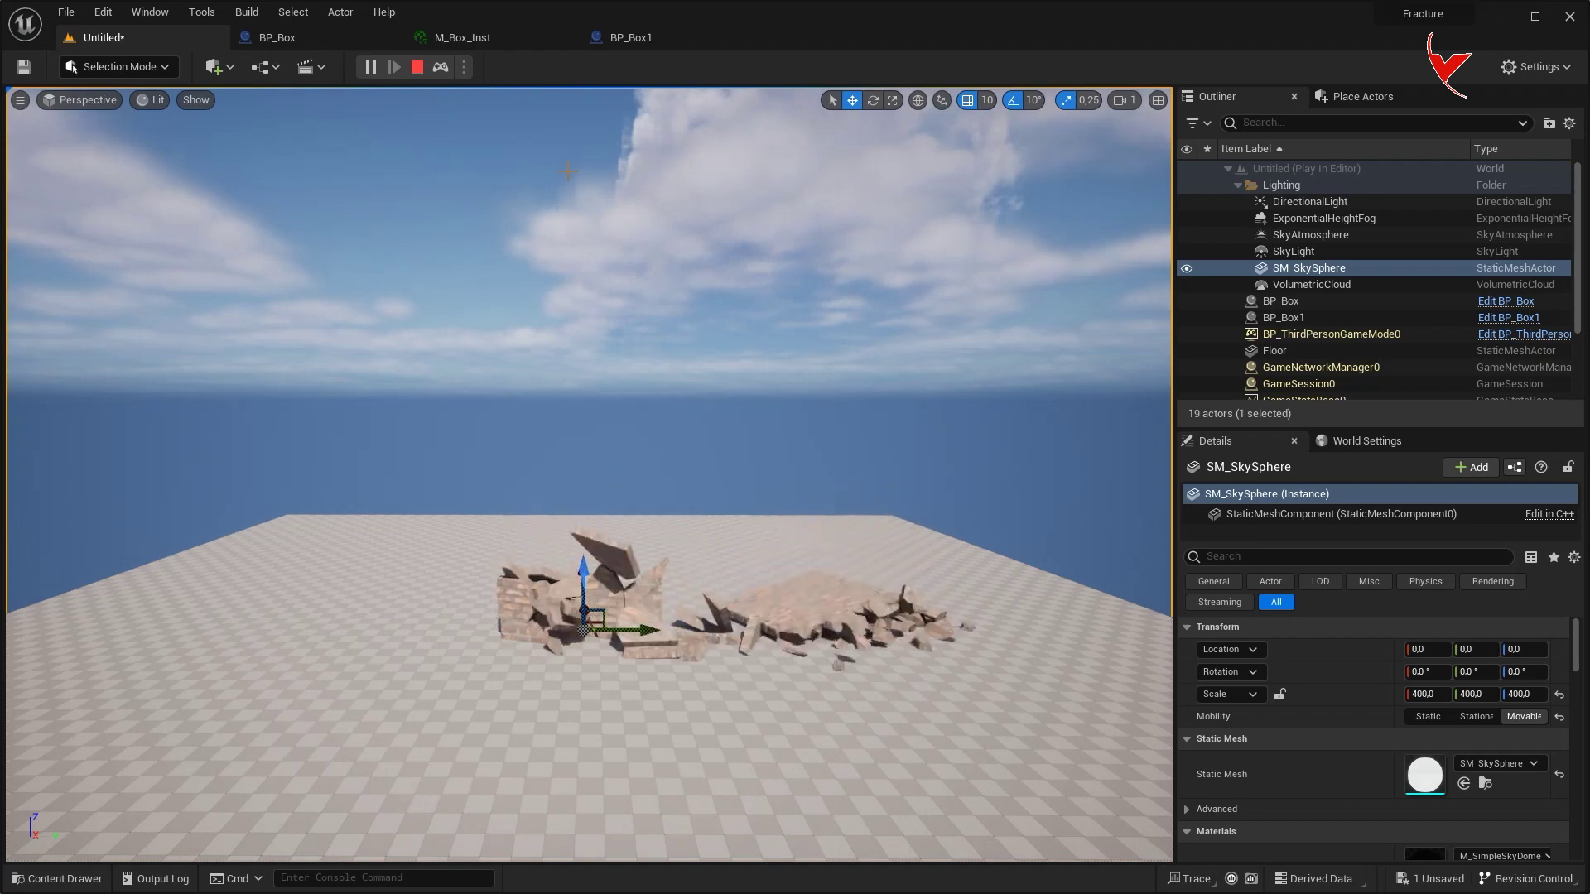
right_click_drag(856, 322, 875, 352)
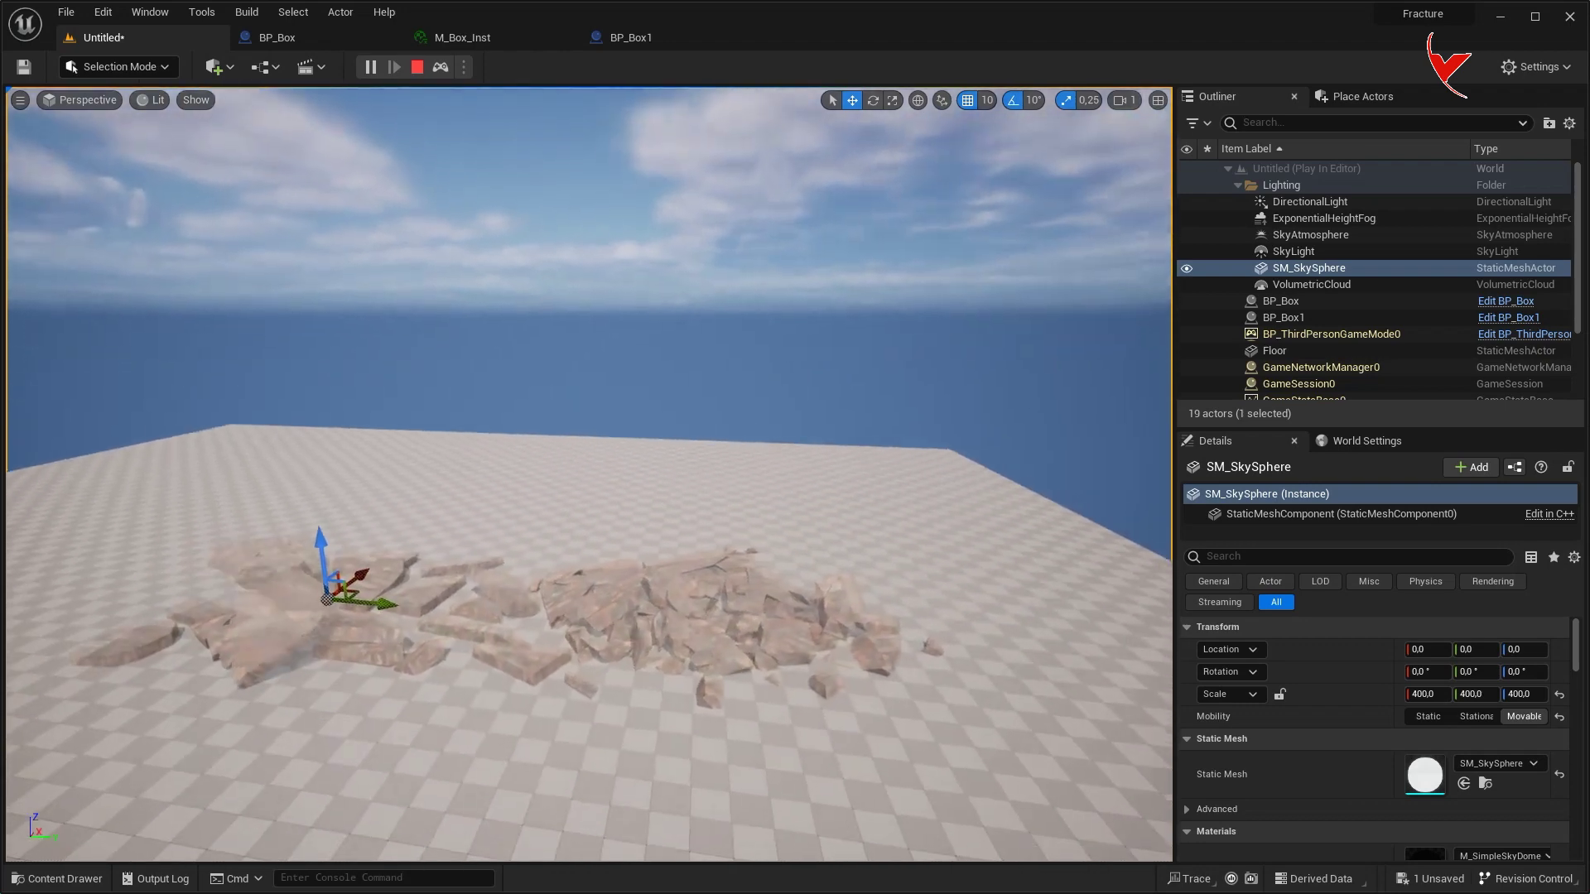
key("Escape")
left_click(719, 329)
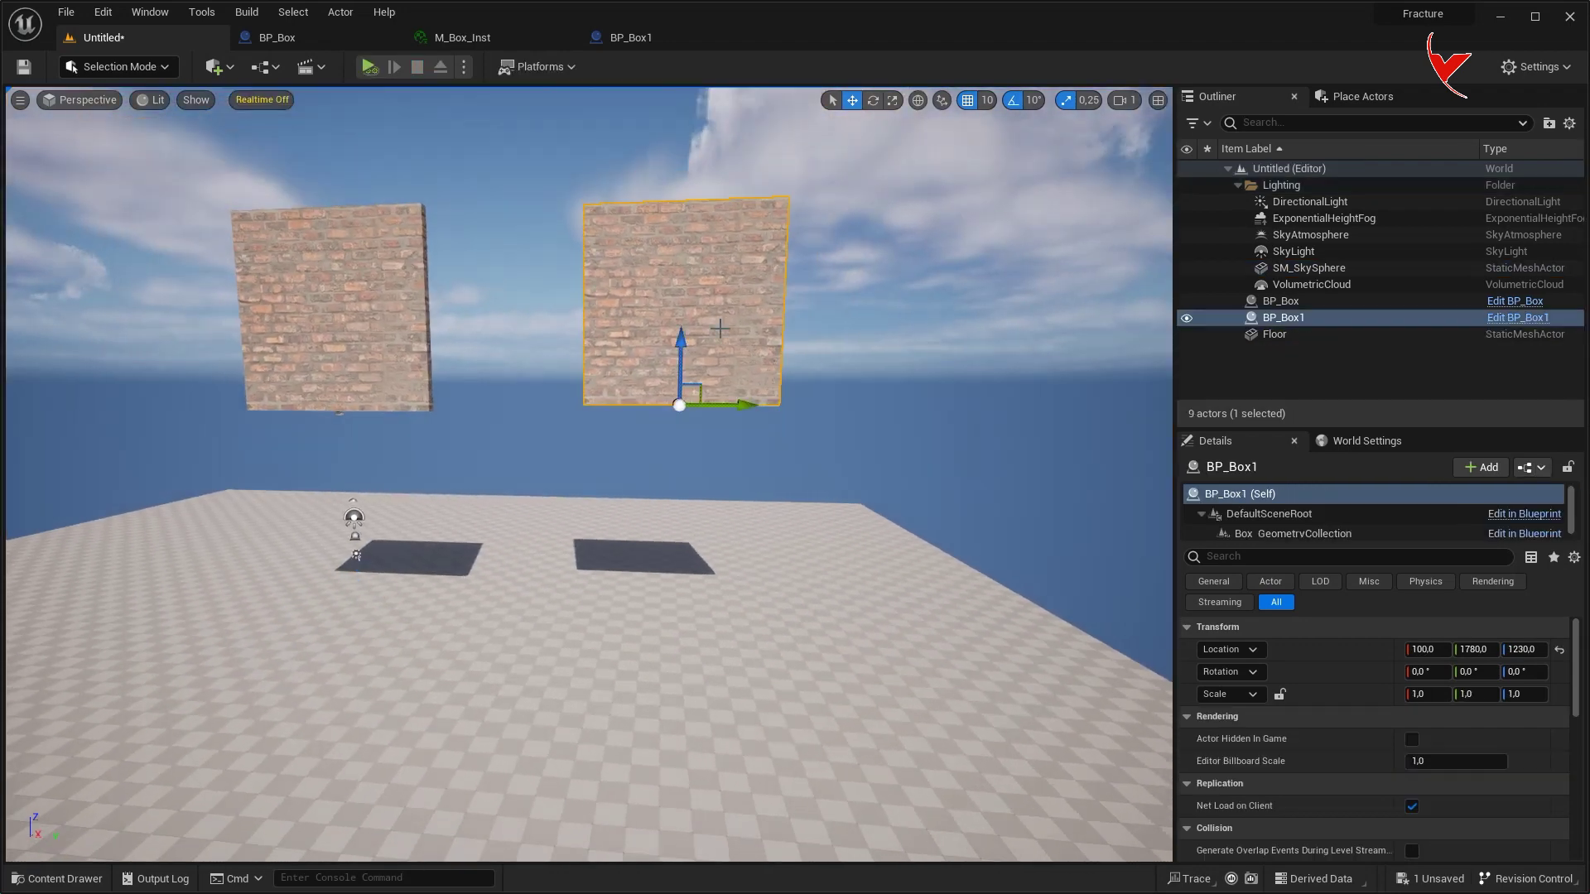
key("ctrl+space")
Set GeometryCollection2's collision shape Implicit Type to Box and play-test the level.
double_click(1215, 684)
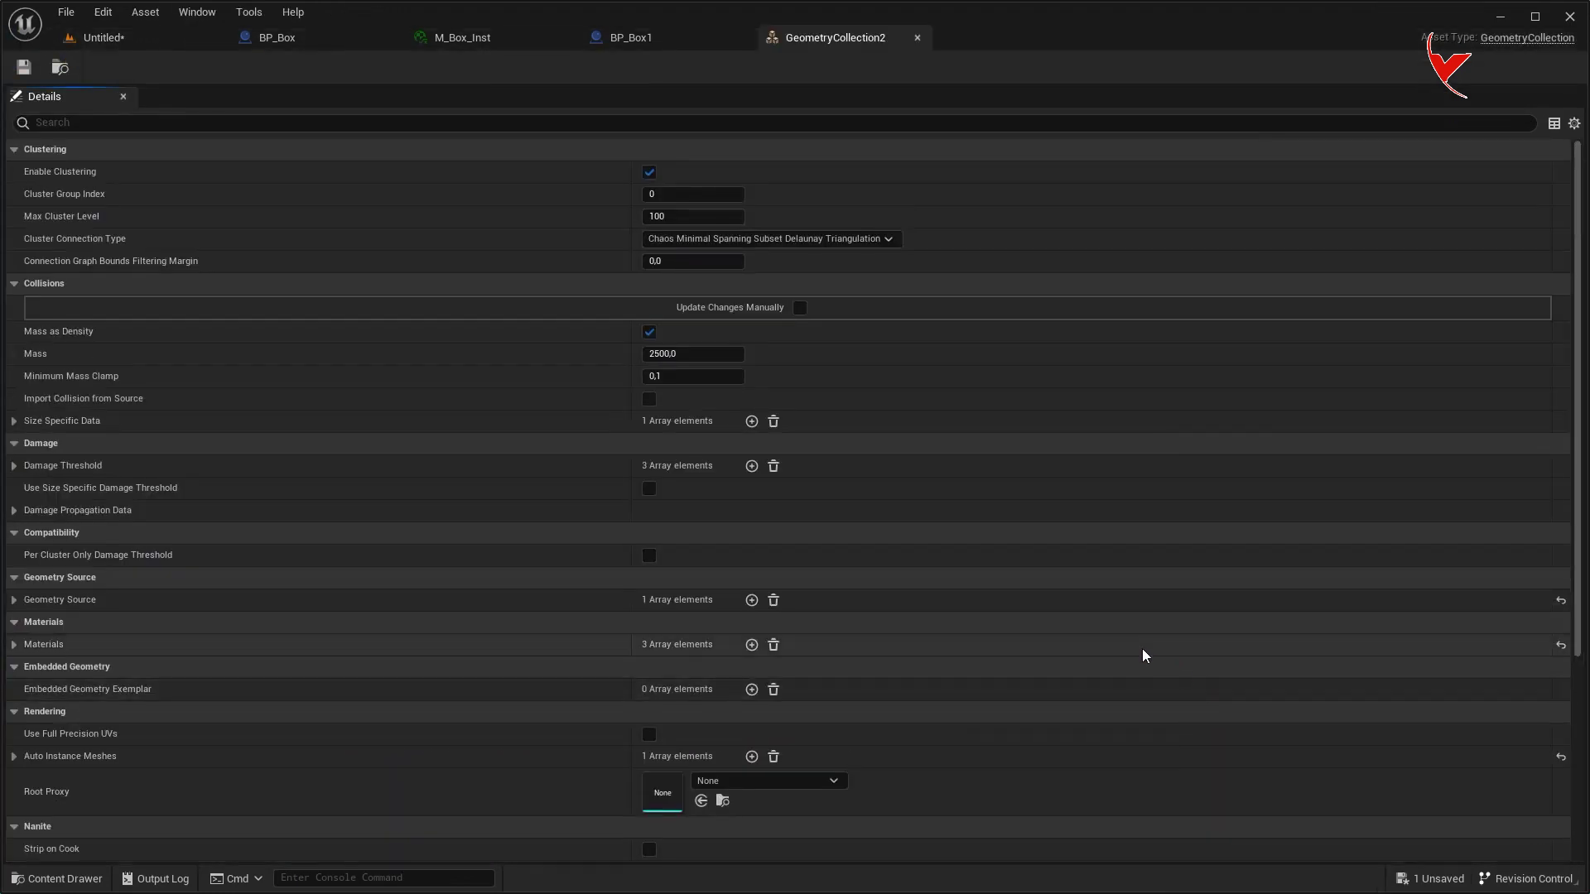
left_click(14, 420)
left_click(29, 444)
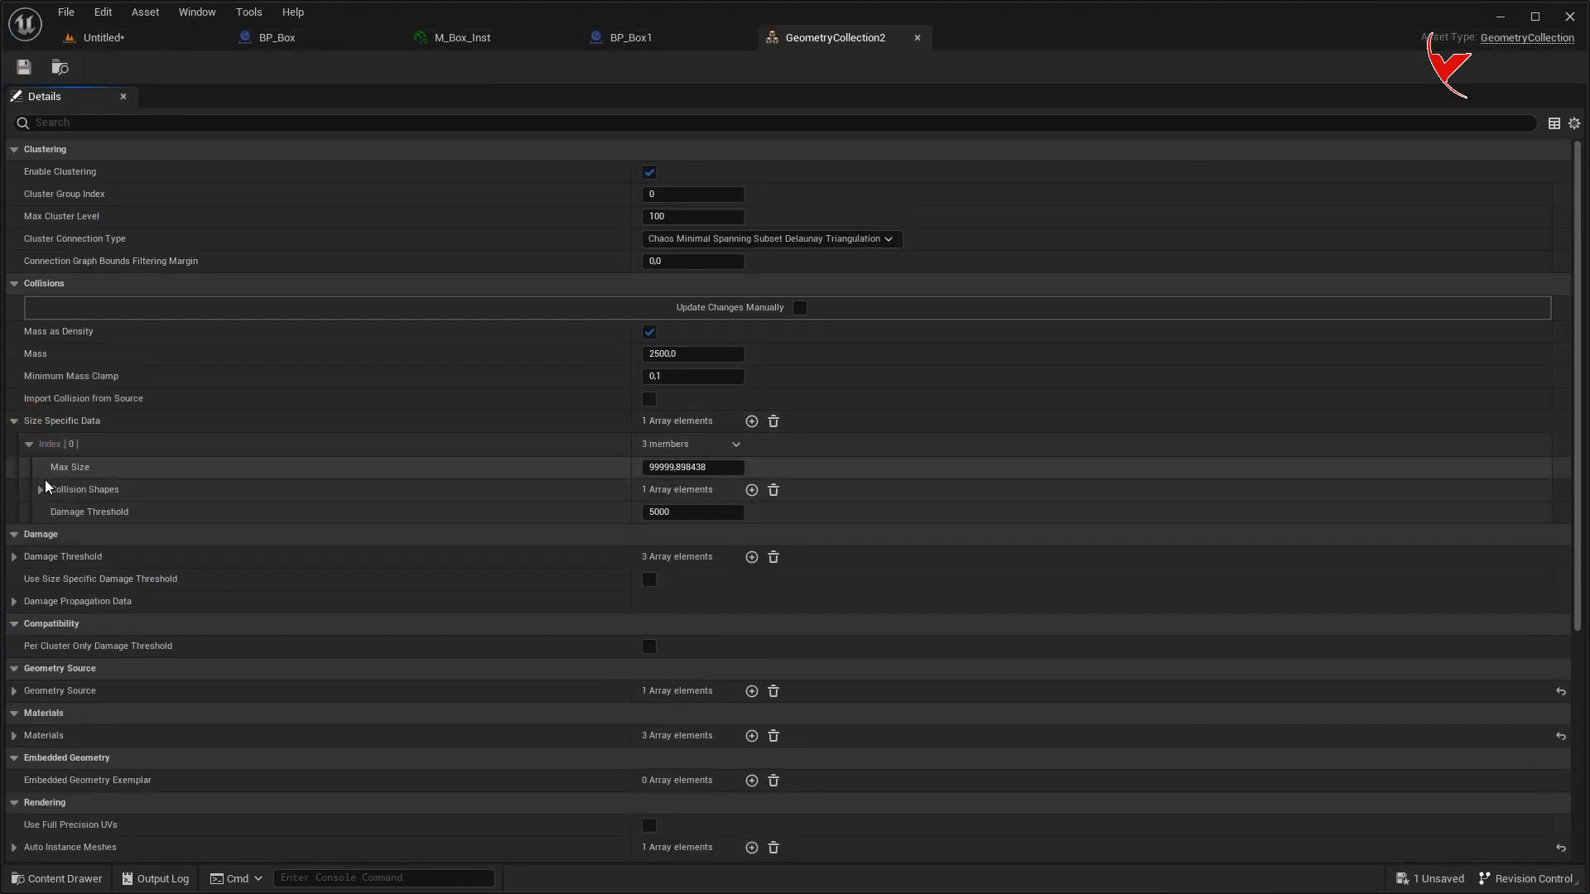
left_click(41, 489)
left_click(56, 513)
left_click(689, 558)
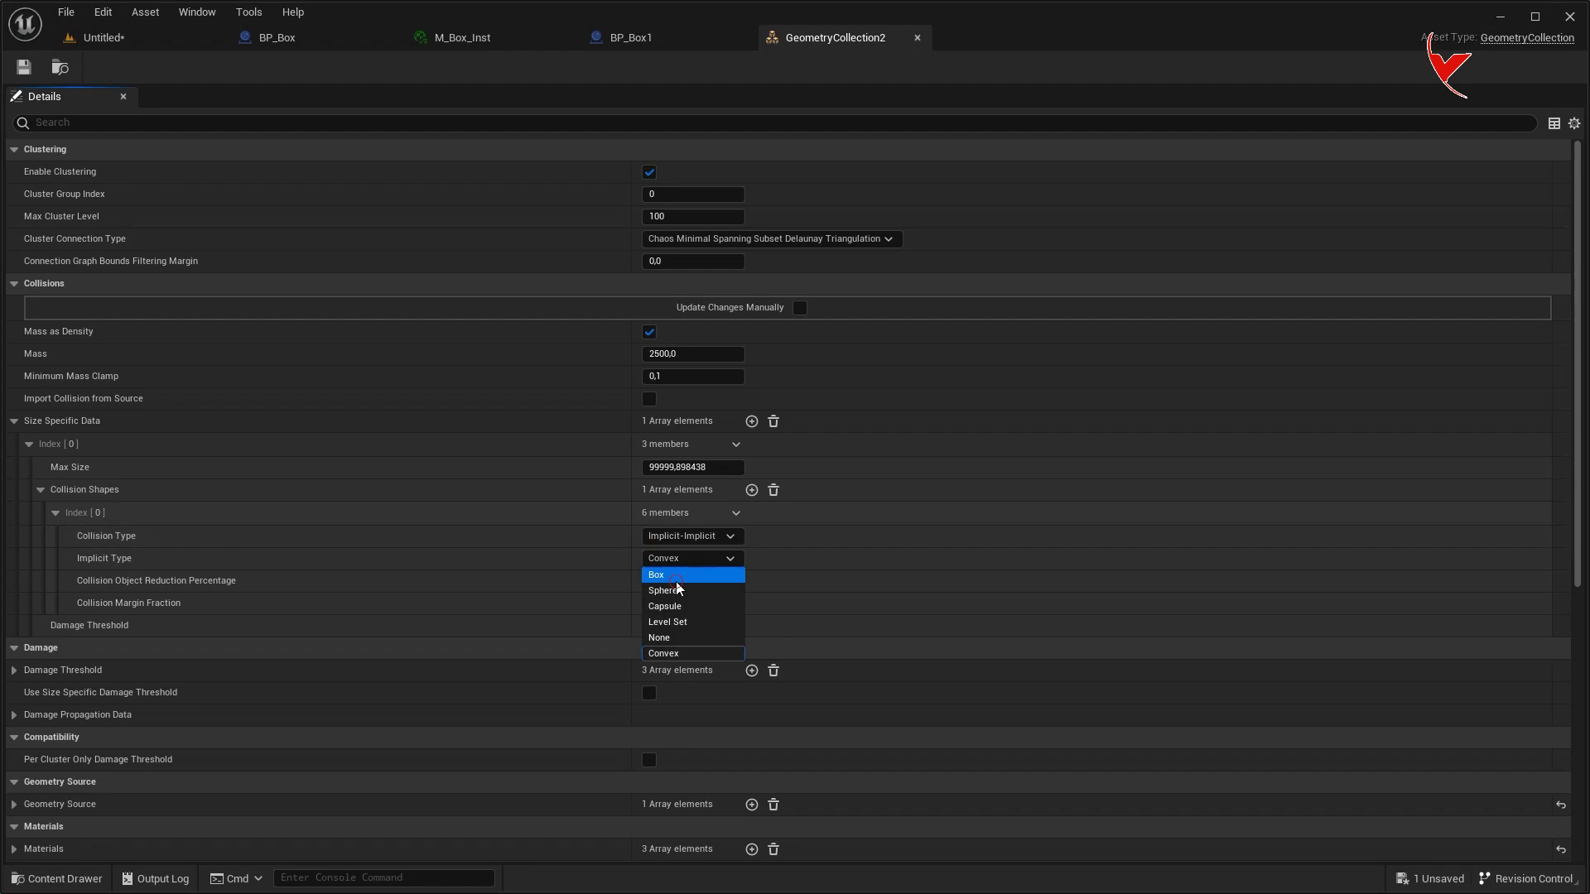
left_click(676, 581)
left_click(116, 41)
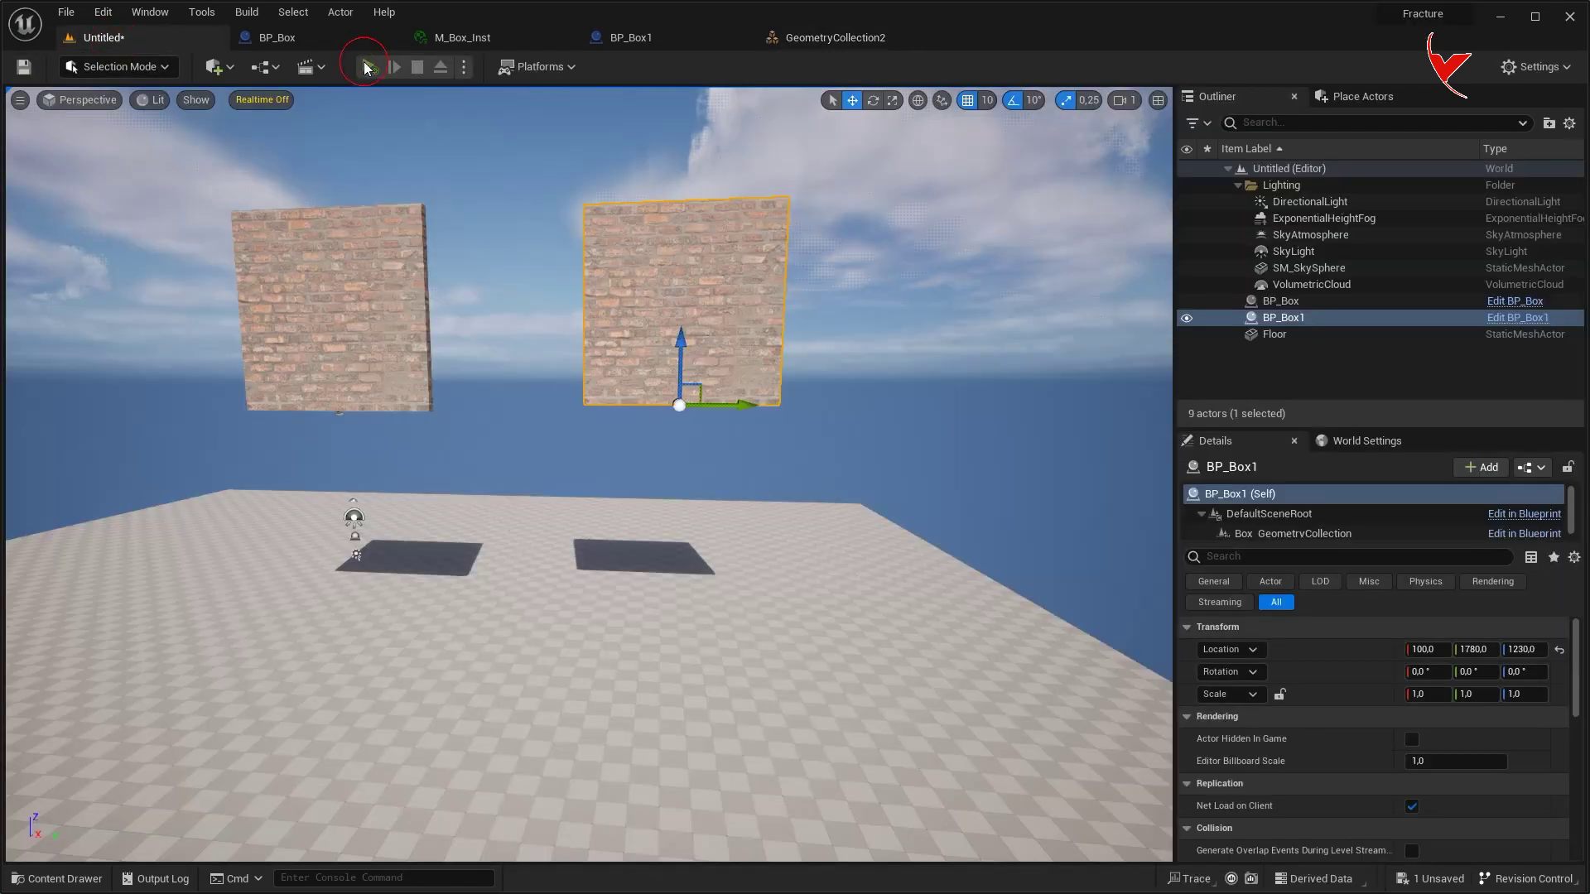
left_click(367, 66)
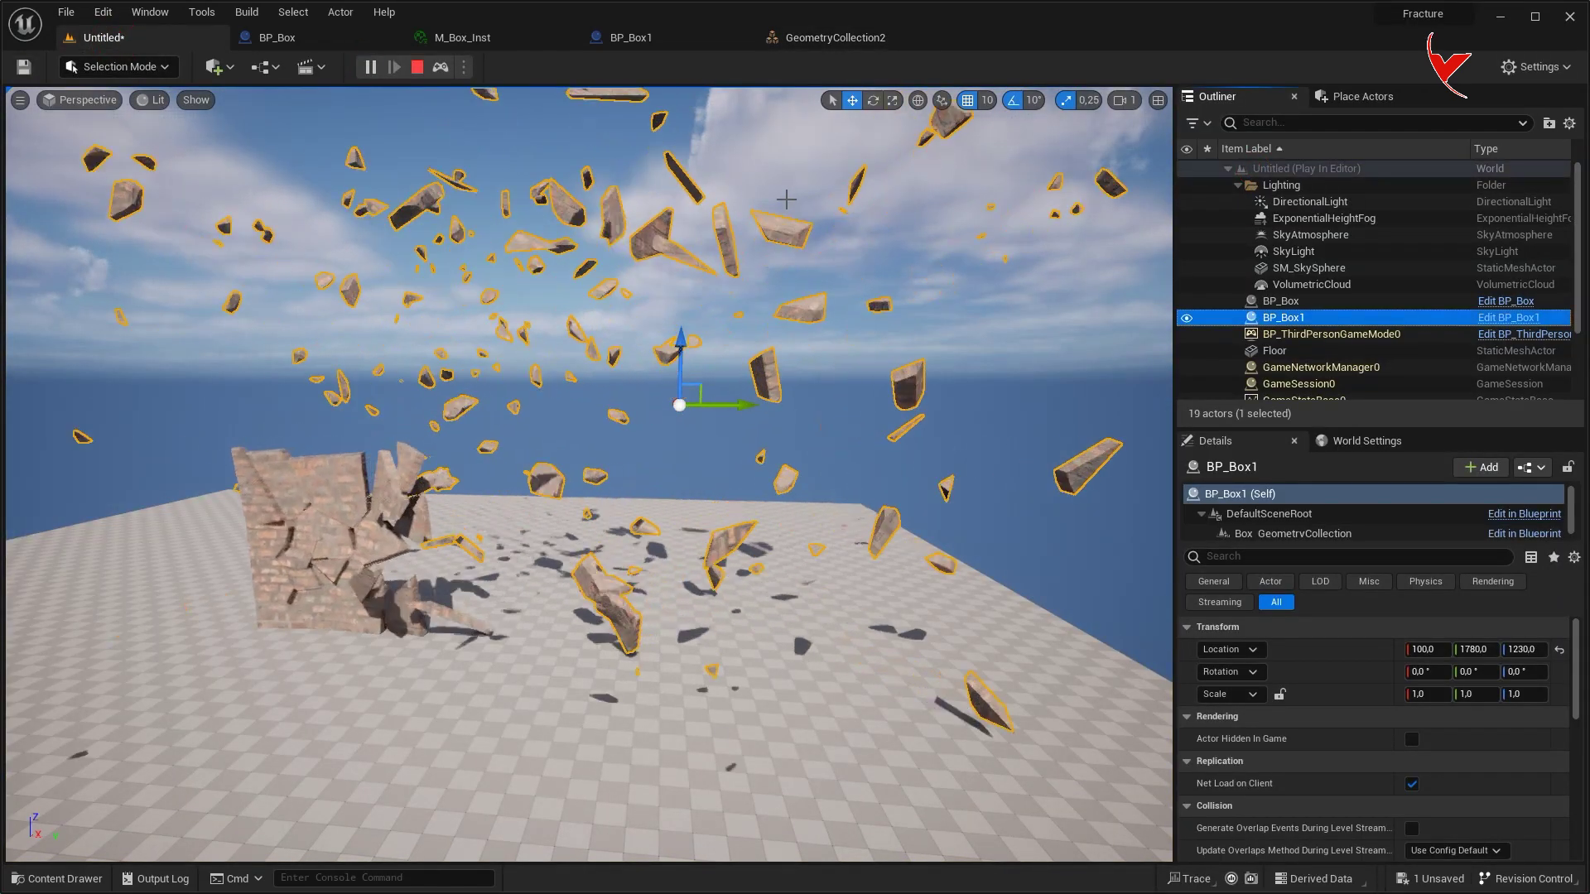
left_click(786, 200)
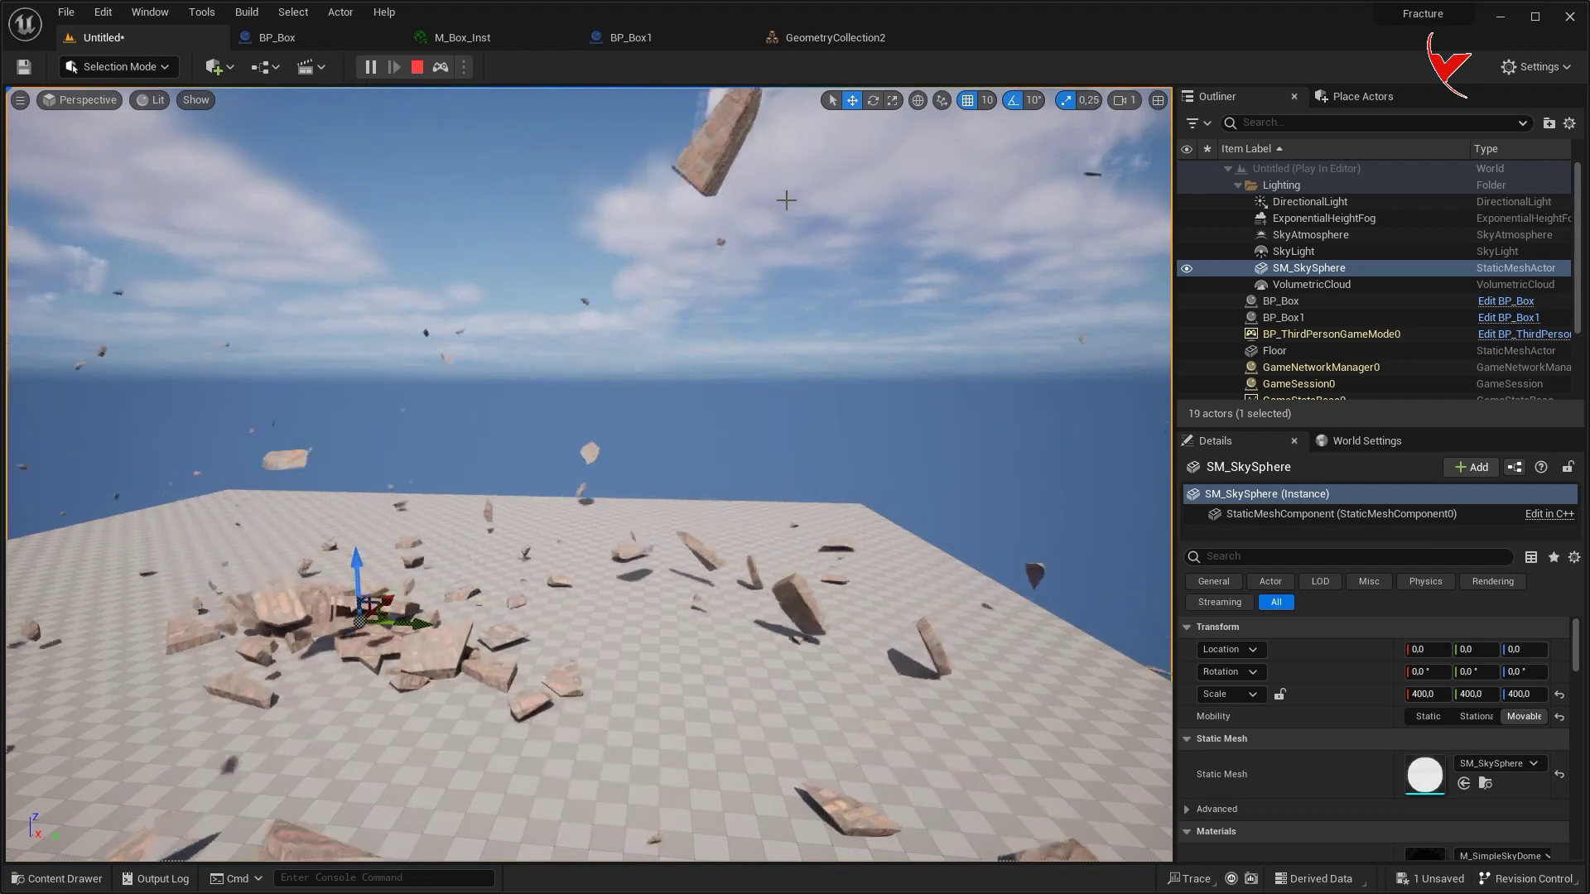
left_click(417, 66)
Switch the collision Implicit Type to Capsule and play-test again.
left_click(797, 39)
left_click(687, 558)
left_click(684, 613)
left_click(136, 47)
left_click(370, 67)
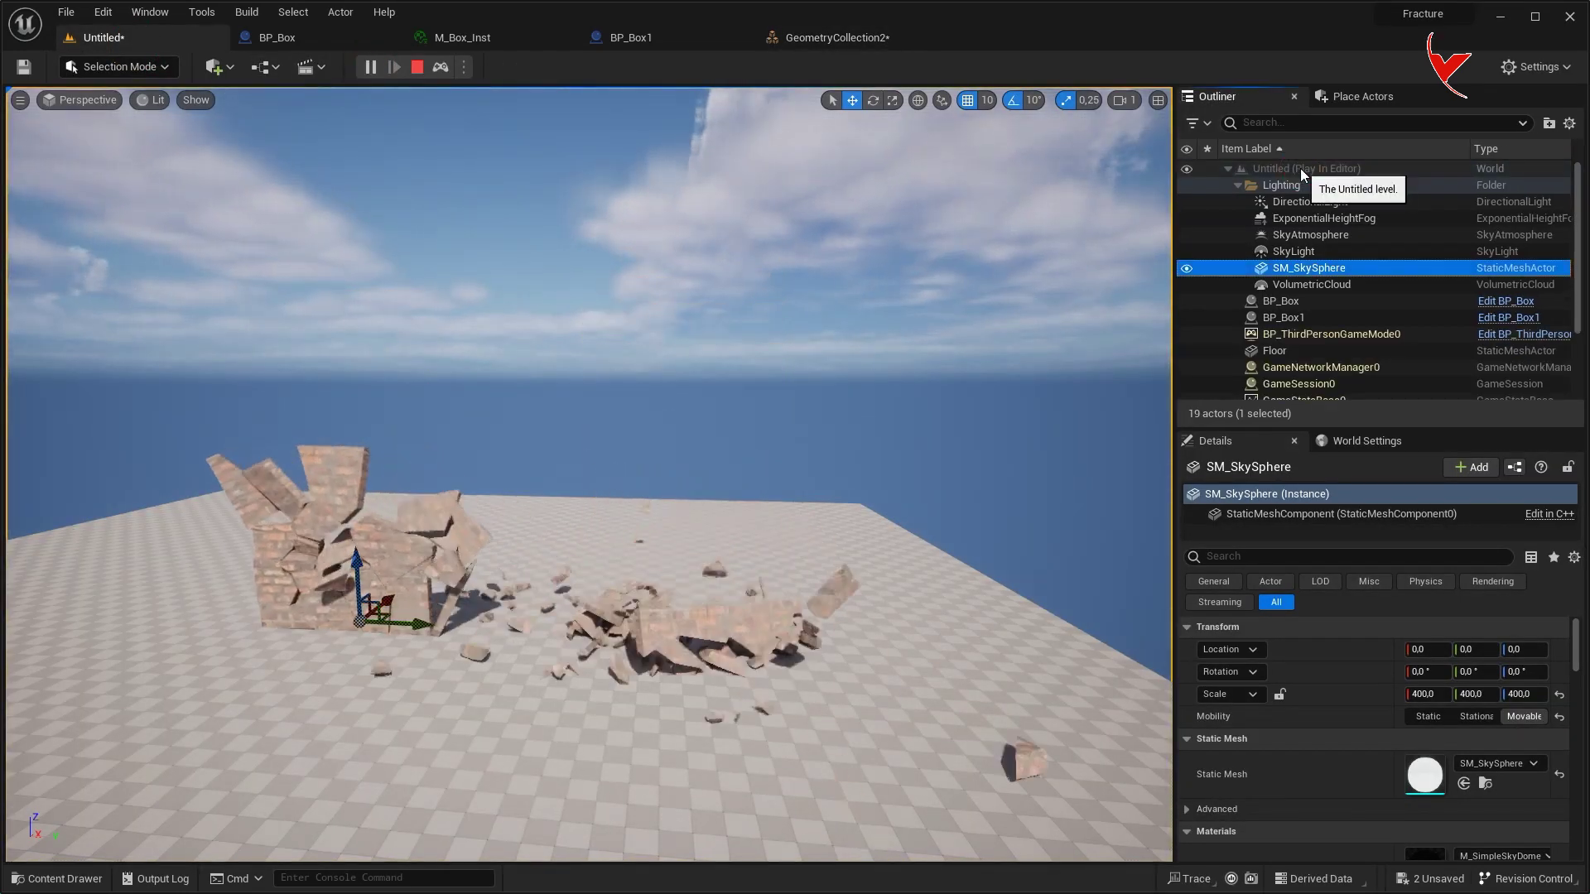
key("Escape")
Switch the collision Implicit Type to Sphere and play-test again.
left_click(837, 38)
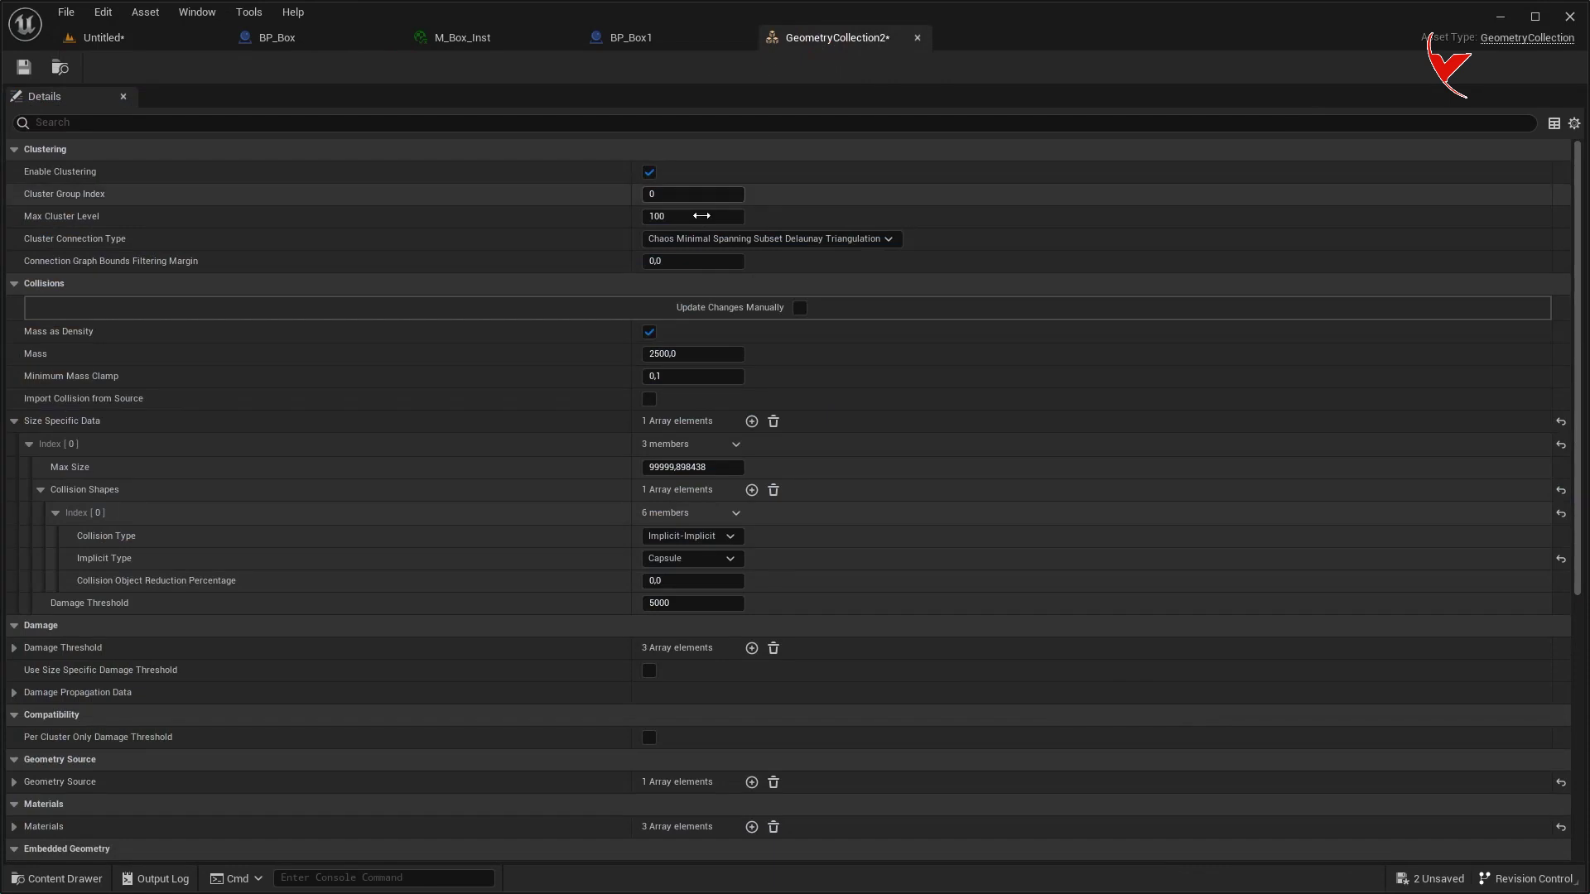
left_click(693, 558)
left_click(693, 590)
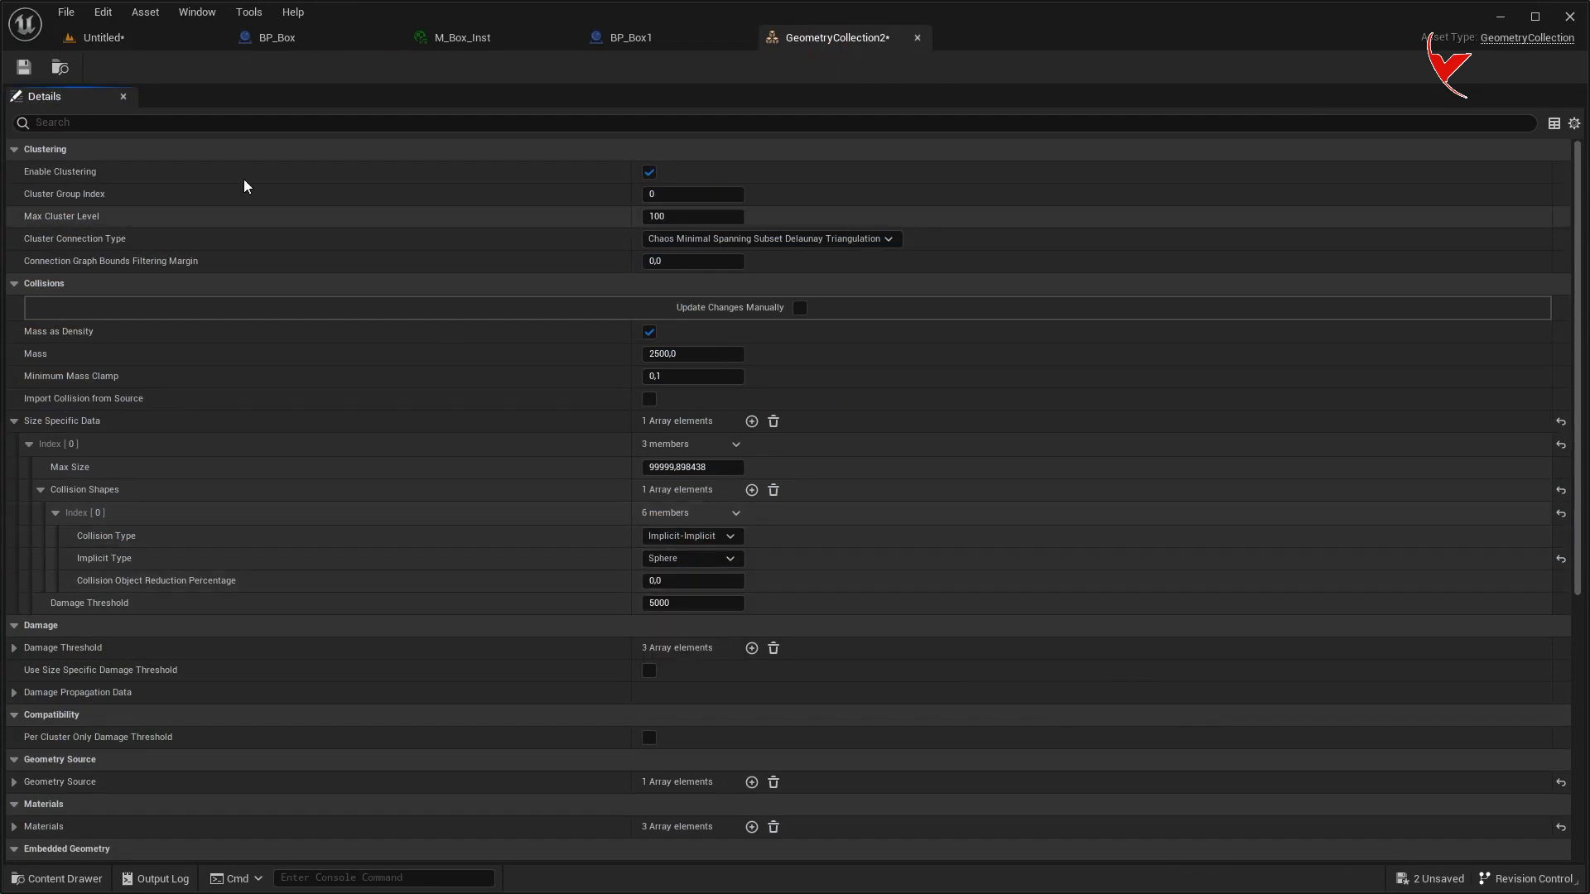
left_click(104, 37)
left_click(367, 68)
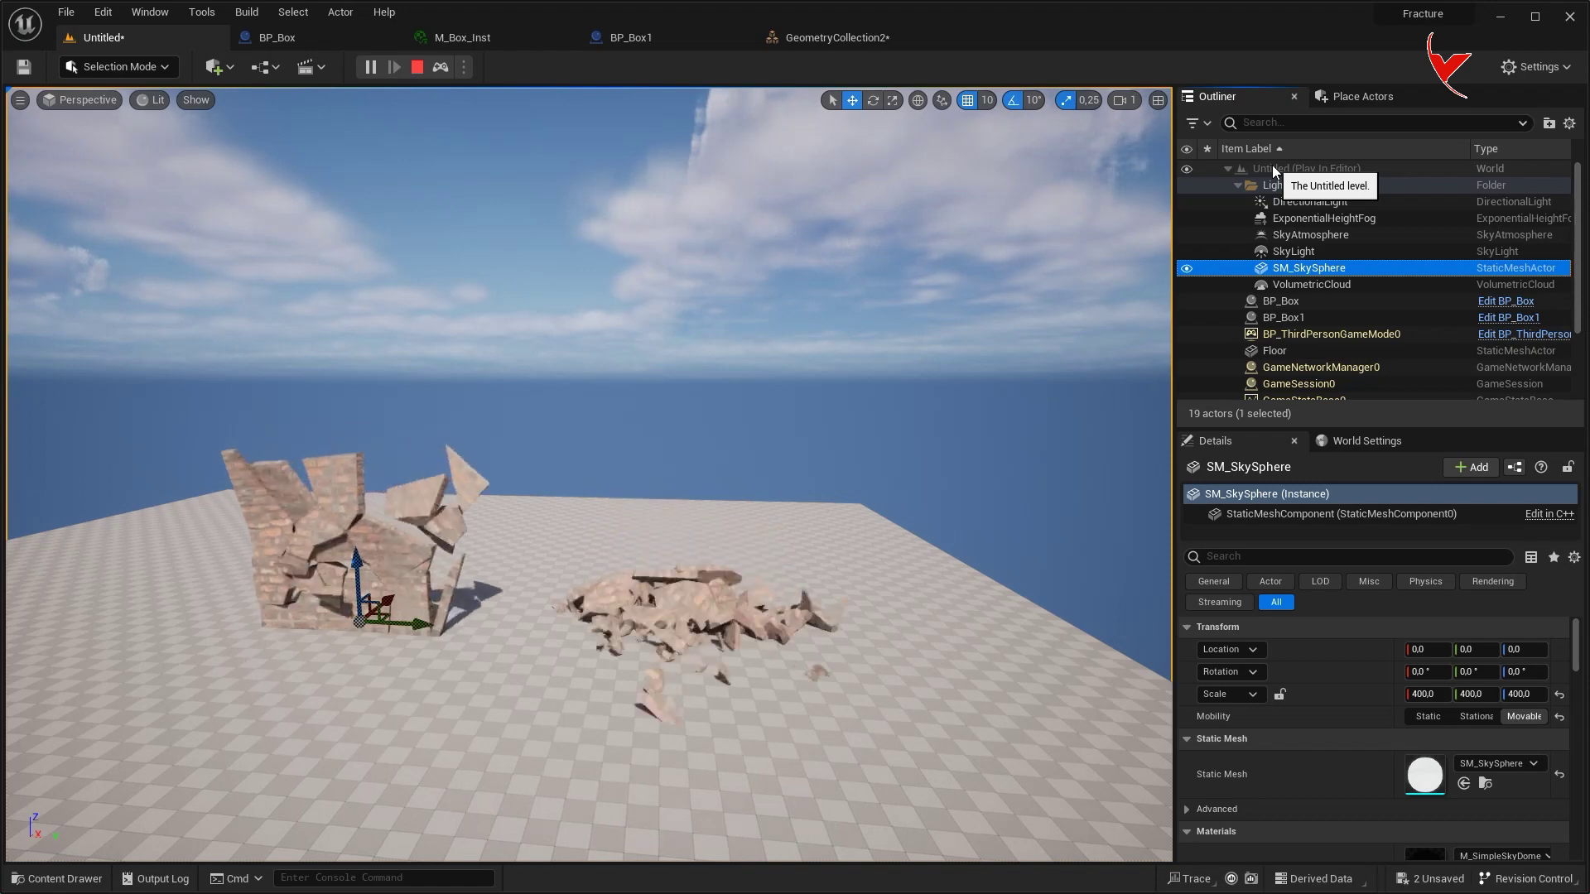
left_click(417, 68)
Set the Implicit Type back to Box and close the GeometryCollection2 and M_Box_Inst editors.
left_click(816, 38)
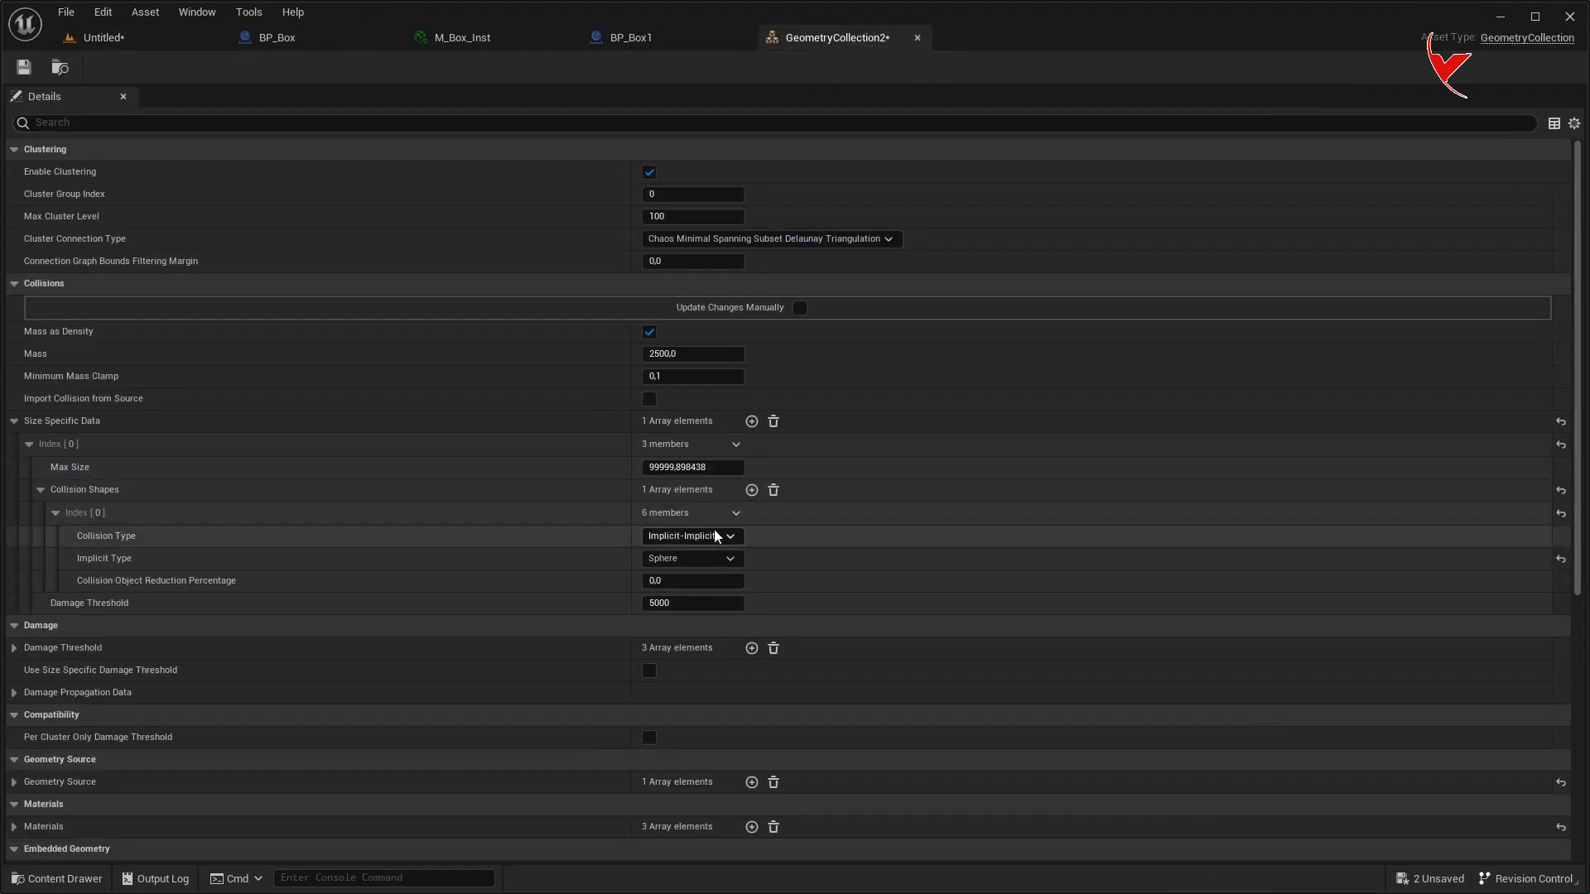
left_click(716, 559)
left_click(739, 577)
middle_click(861, 37)
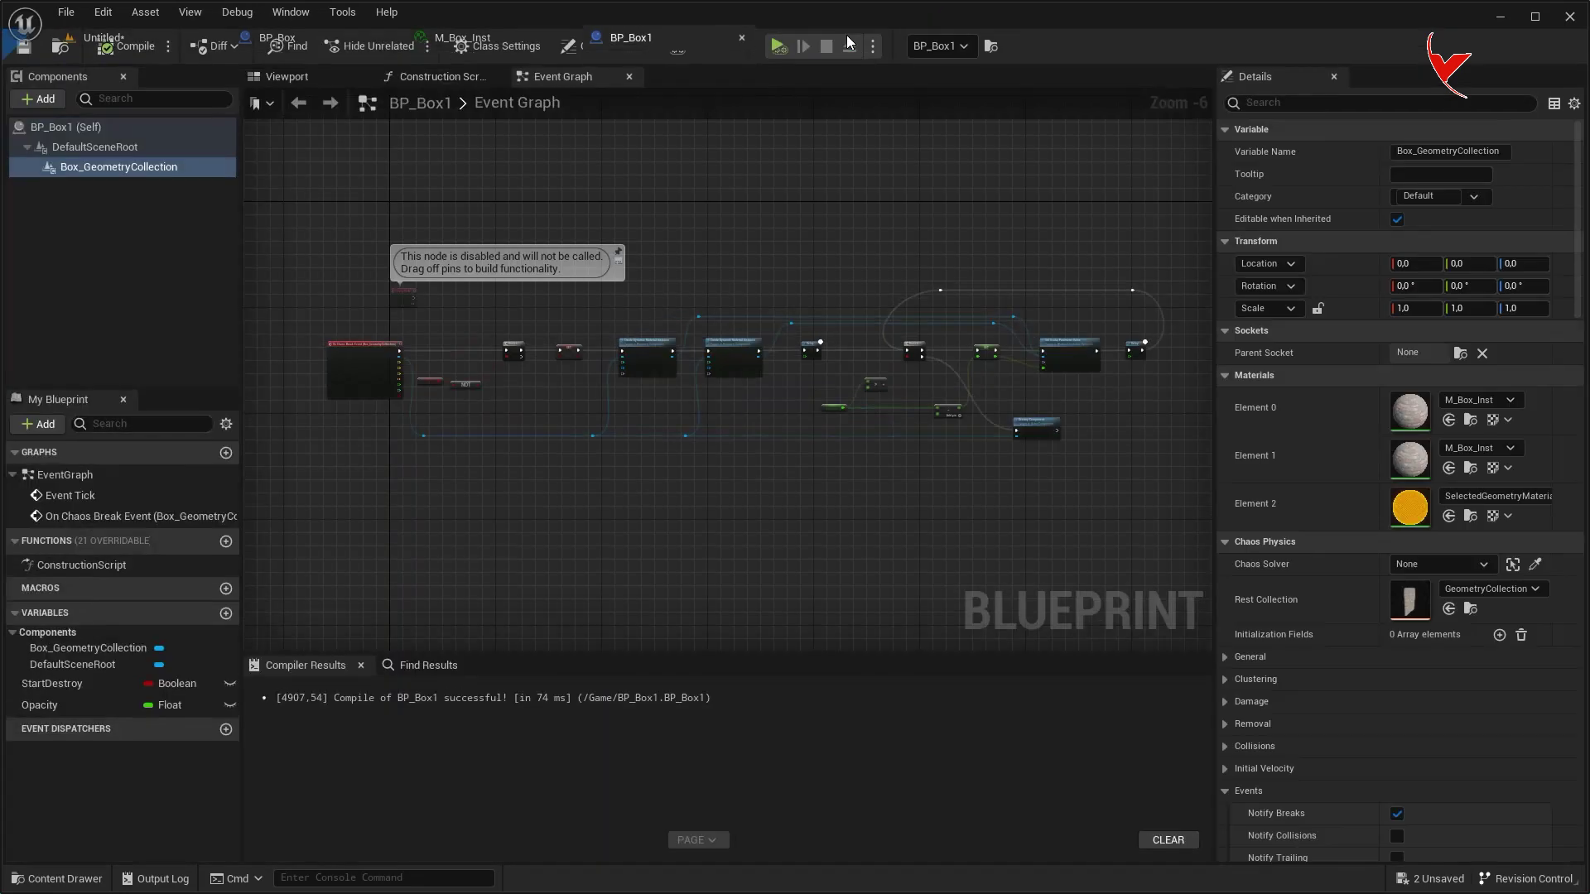
middle_click(451, 42)
left_click(139, 42)
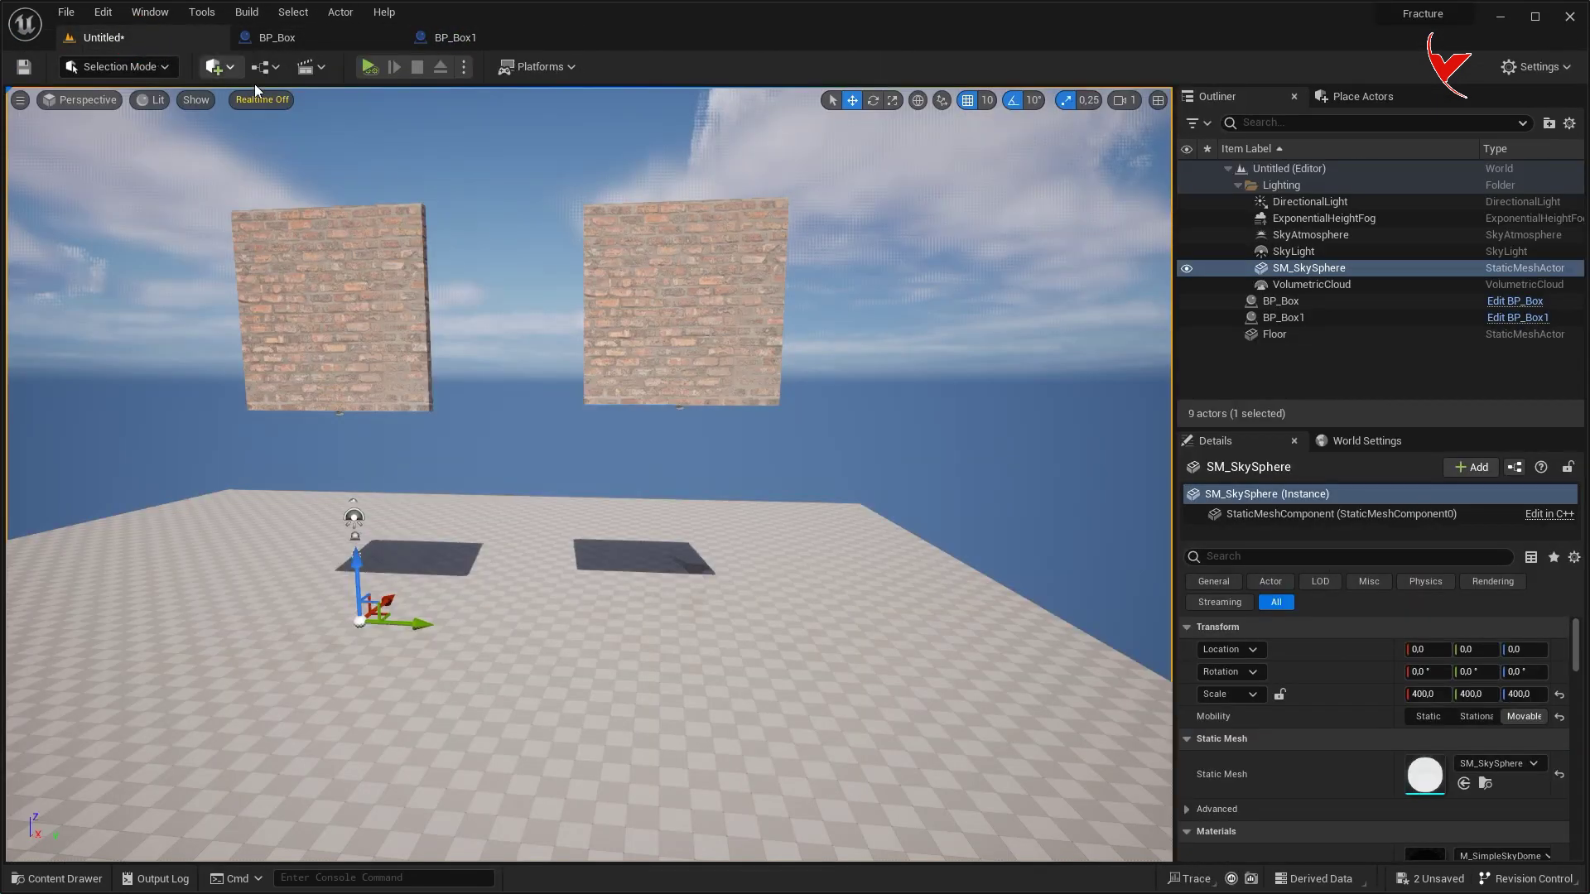
Select both brick wall blueprints, run a quick play test, and save the level.
left_click(690, 281)
left_click(349, 270, "ctrl")
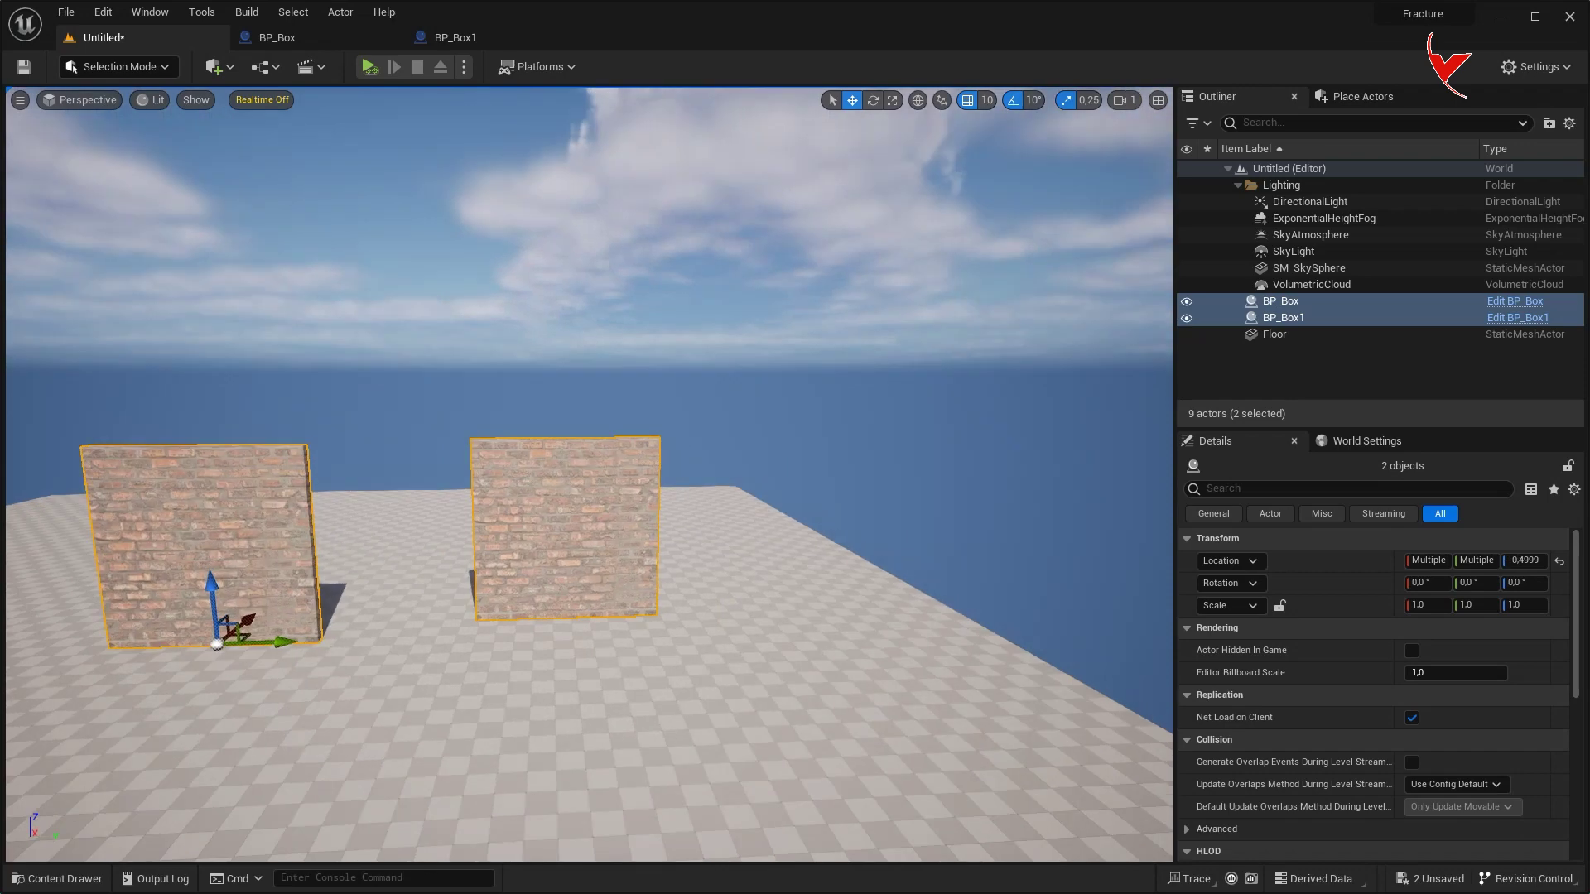
left_click(370, 67)
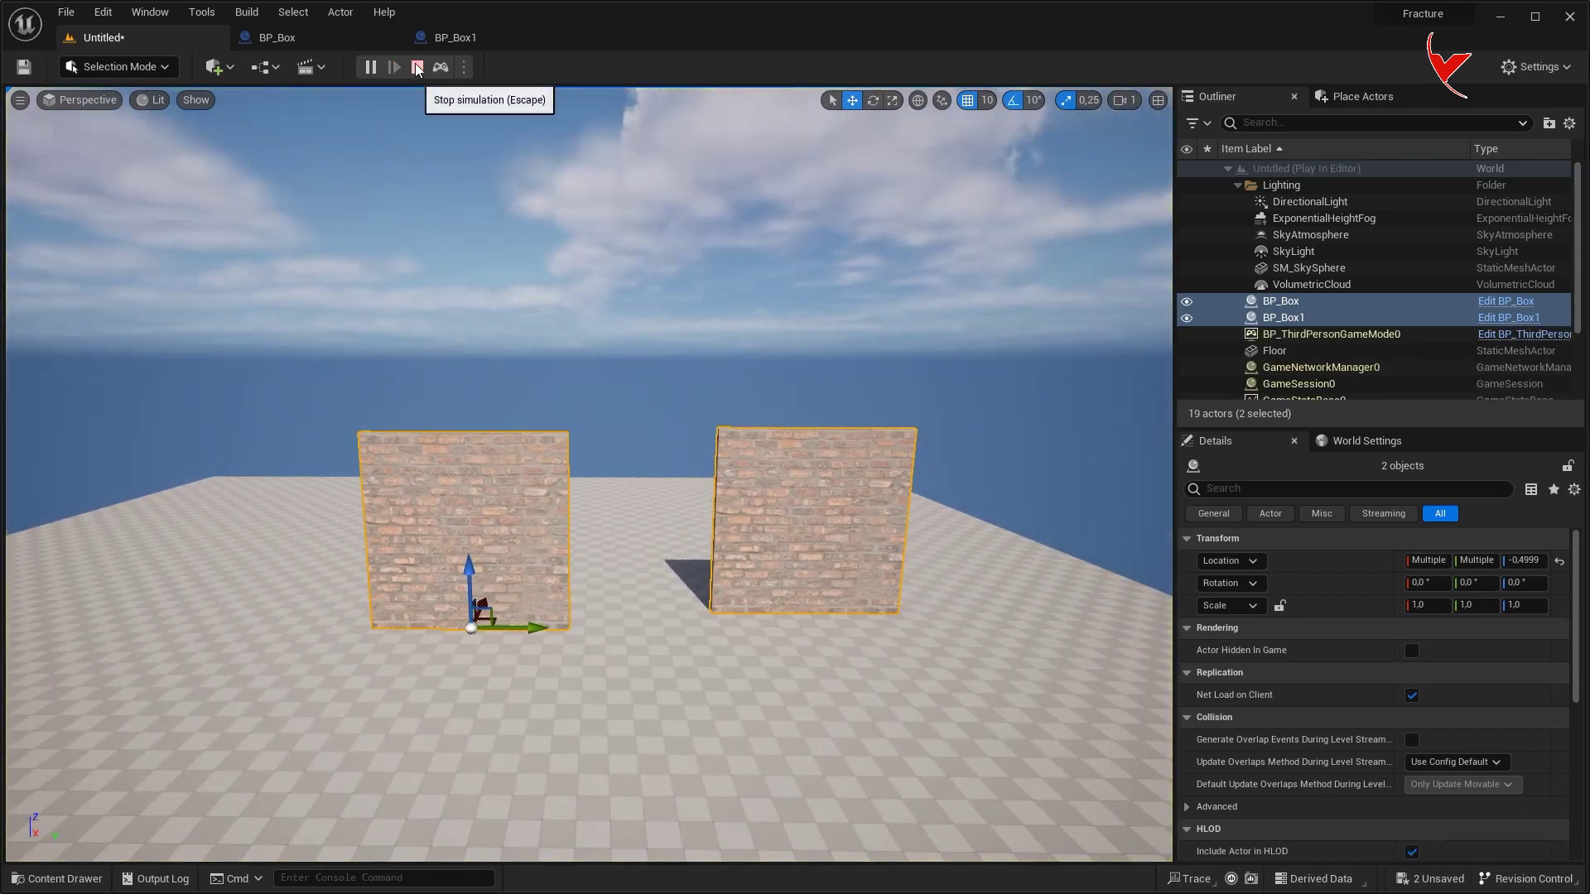
left_click(417, 67)
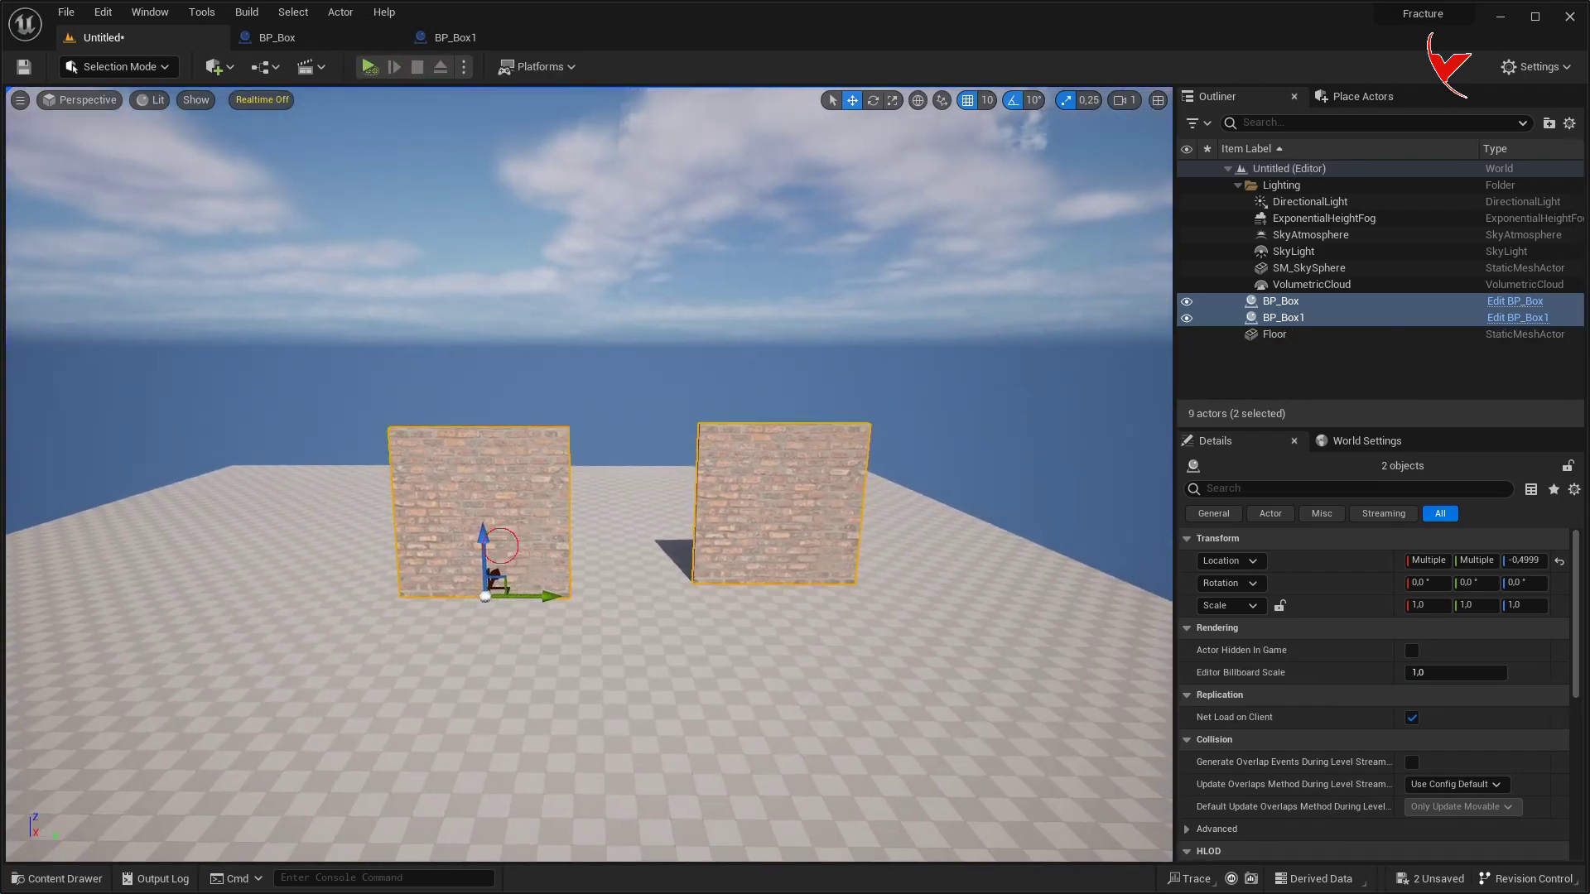
key("ctrl+z")
key("ctrl+z")
left_click(345, 39)
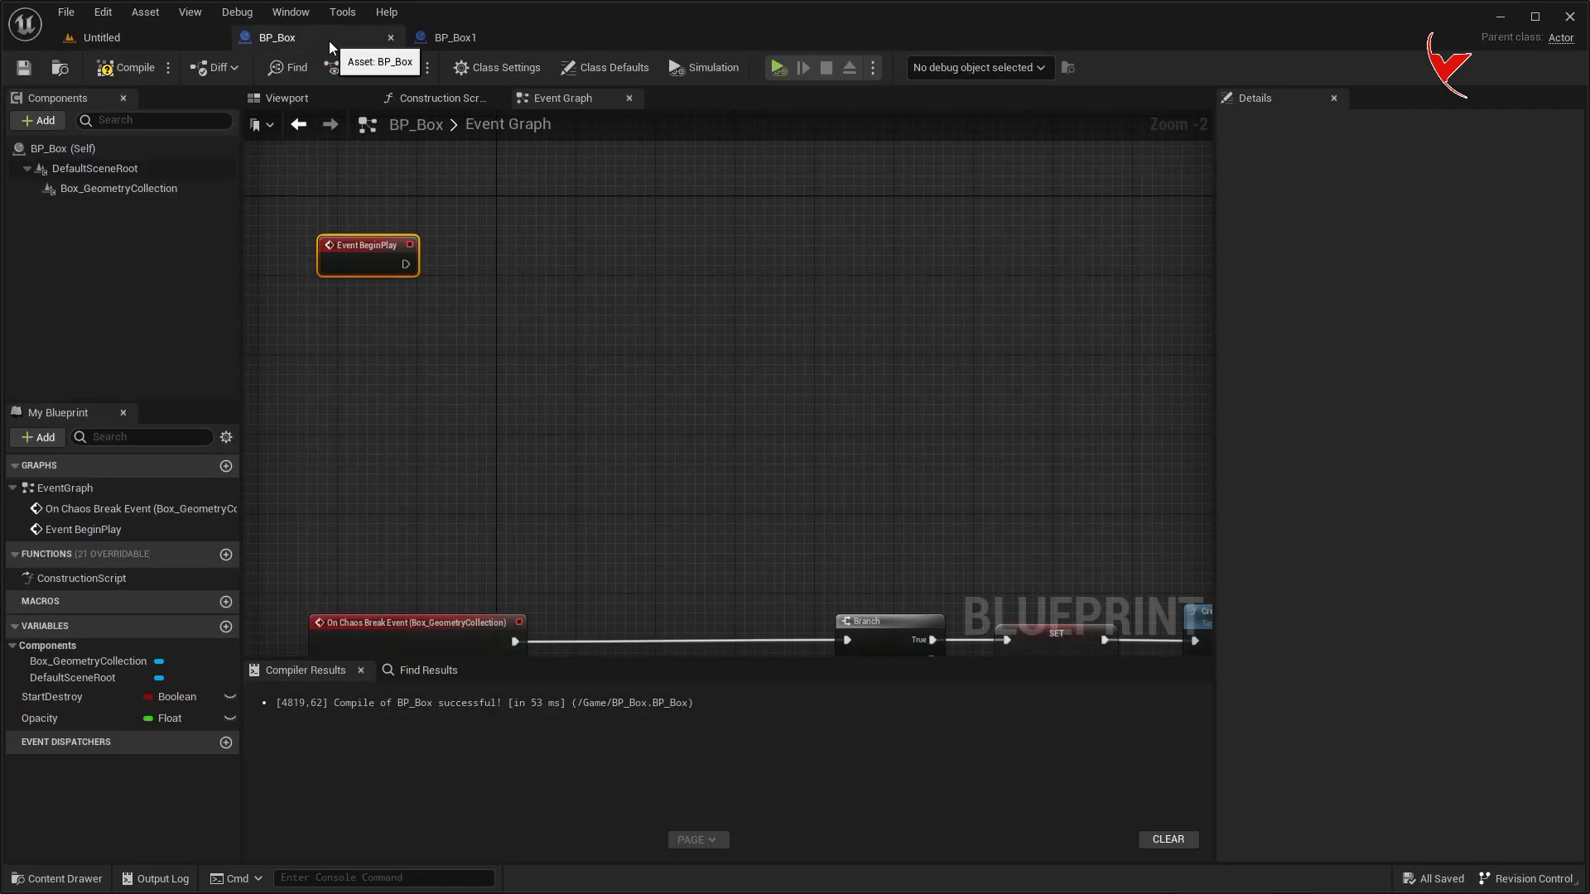
Add Apply External Strain on Box_GeometryCollection with Strain 1 at Get Actor Location.
left_click_drag(106, 185, 433, 377)
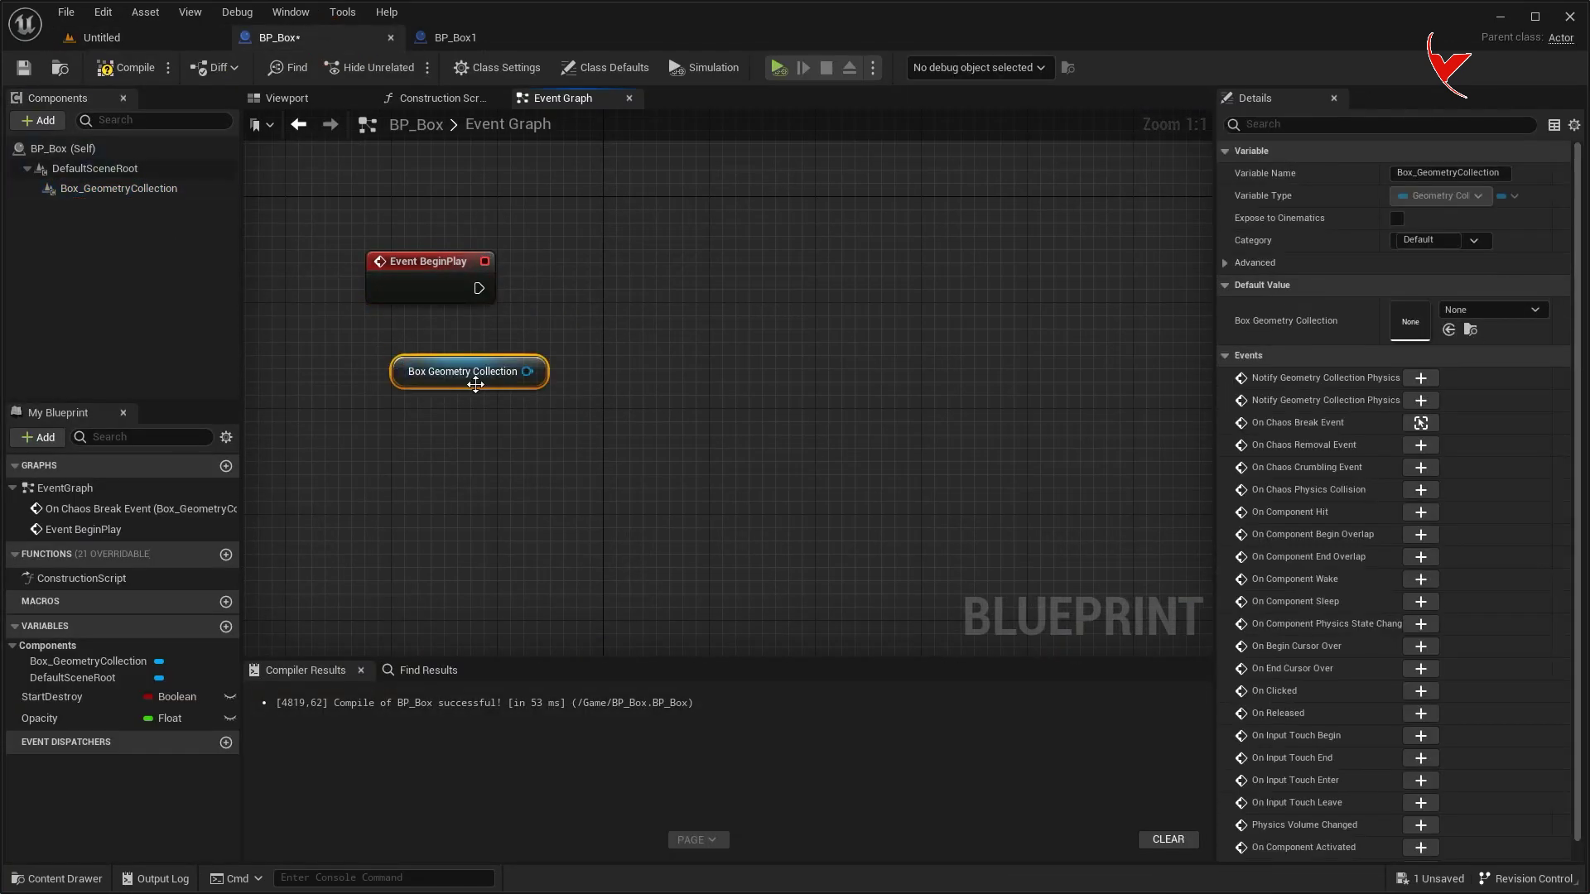
left_click_drag(571, 365, 684, 308)
type("apply")
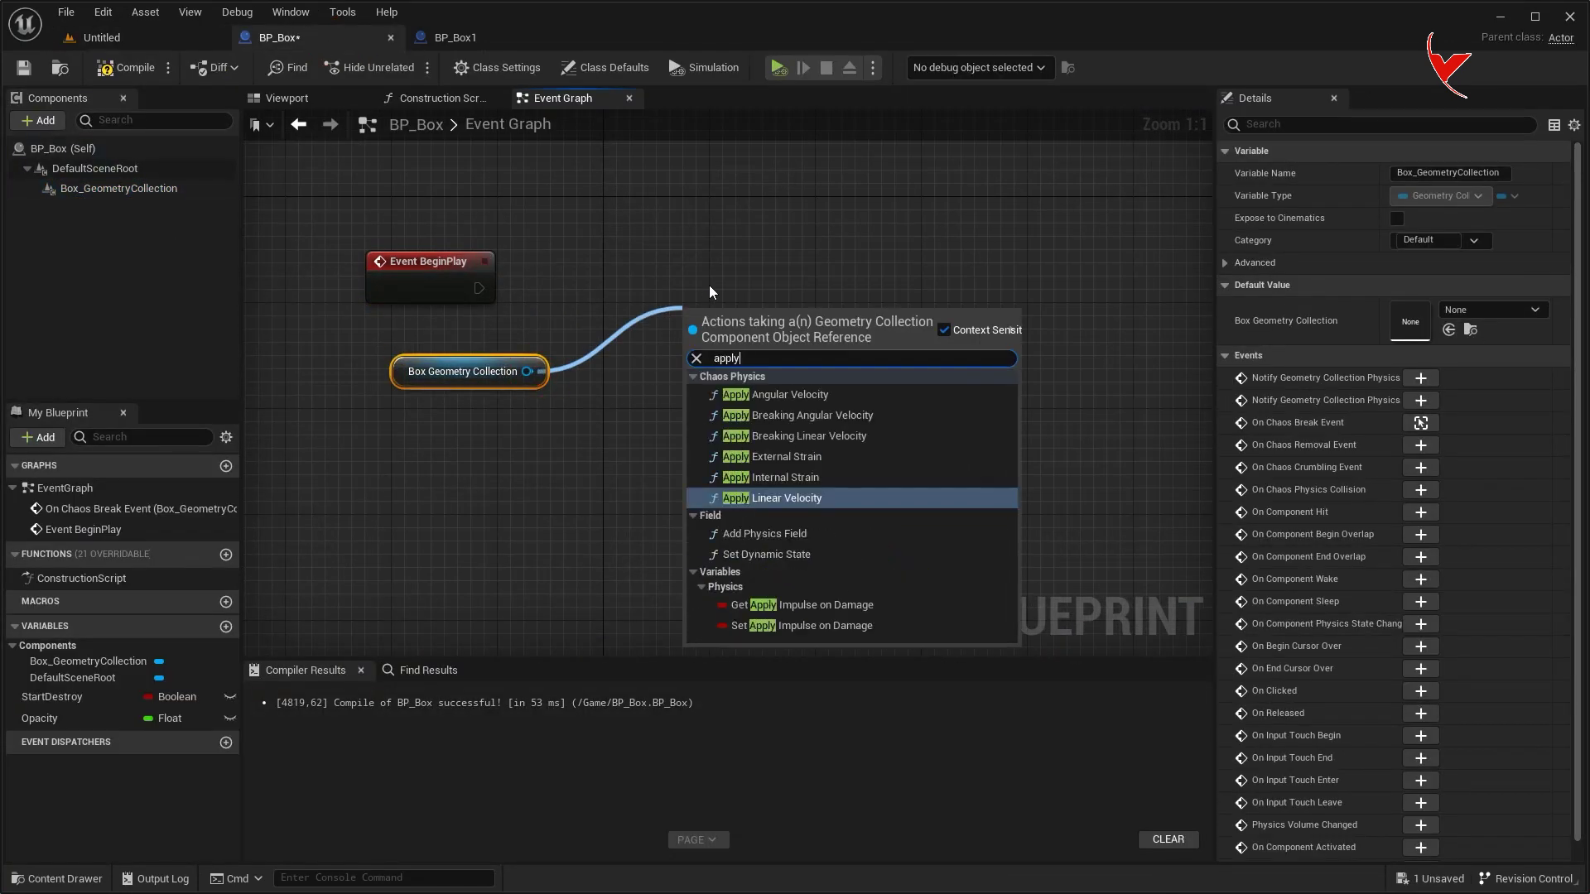
type(" ex")
left_click(751, 389)
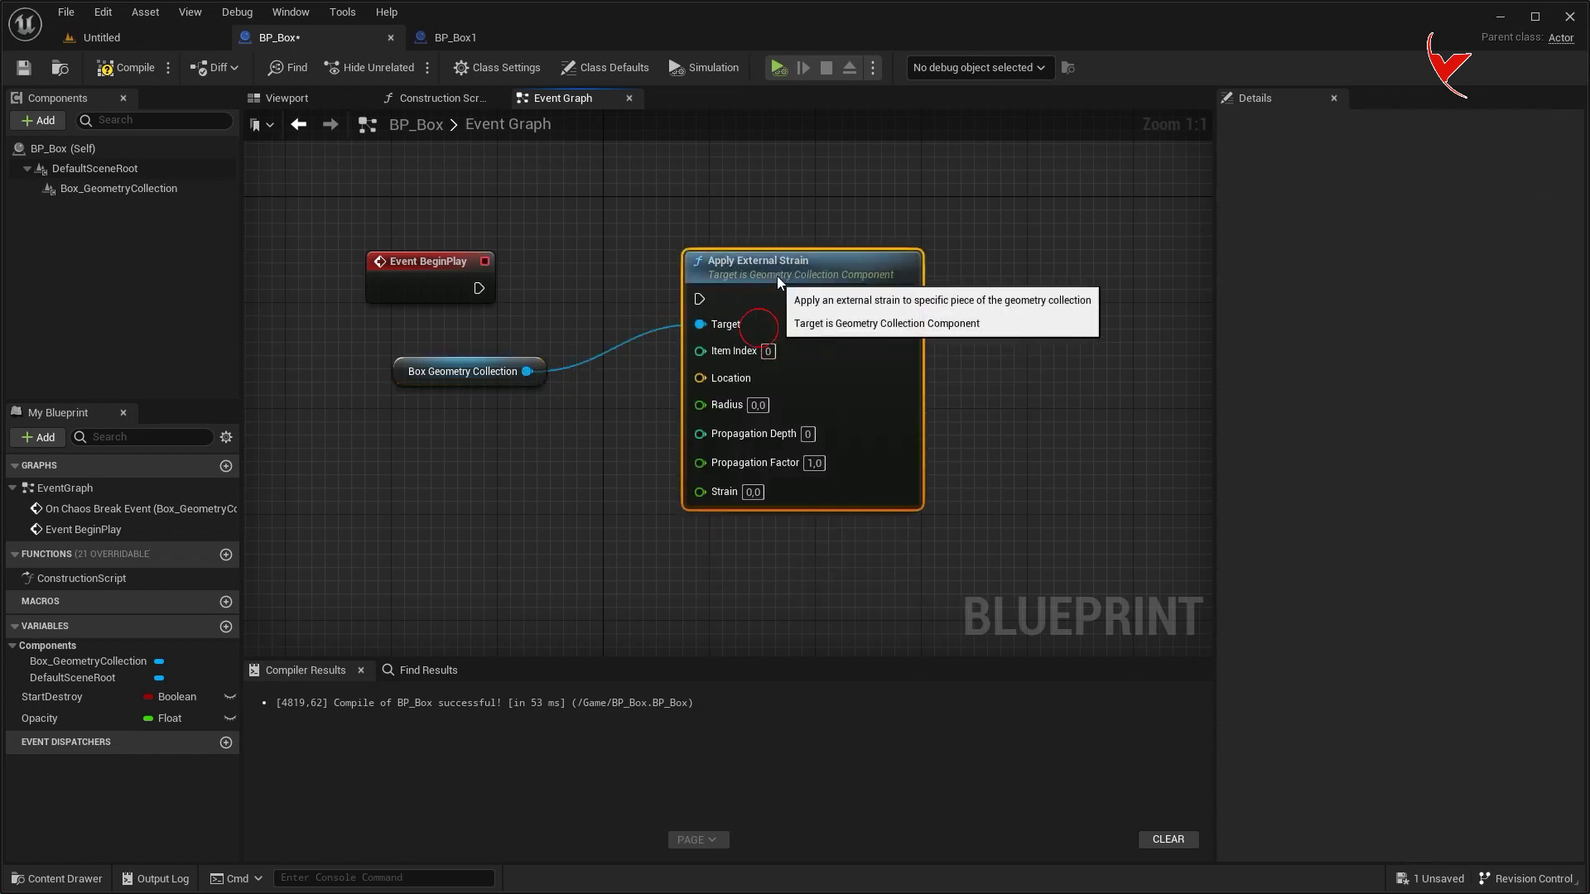
left_click(766, 478)
type("1")
key("Return")
right_click(361, 449)
type("get actor location")
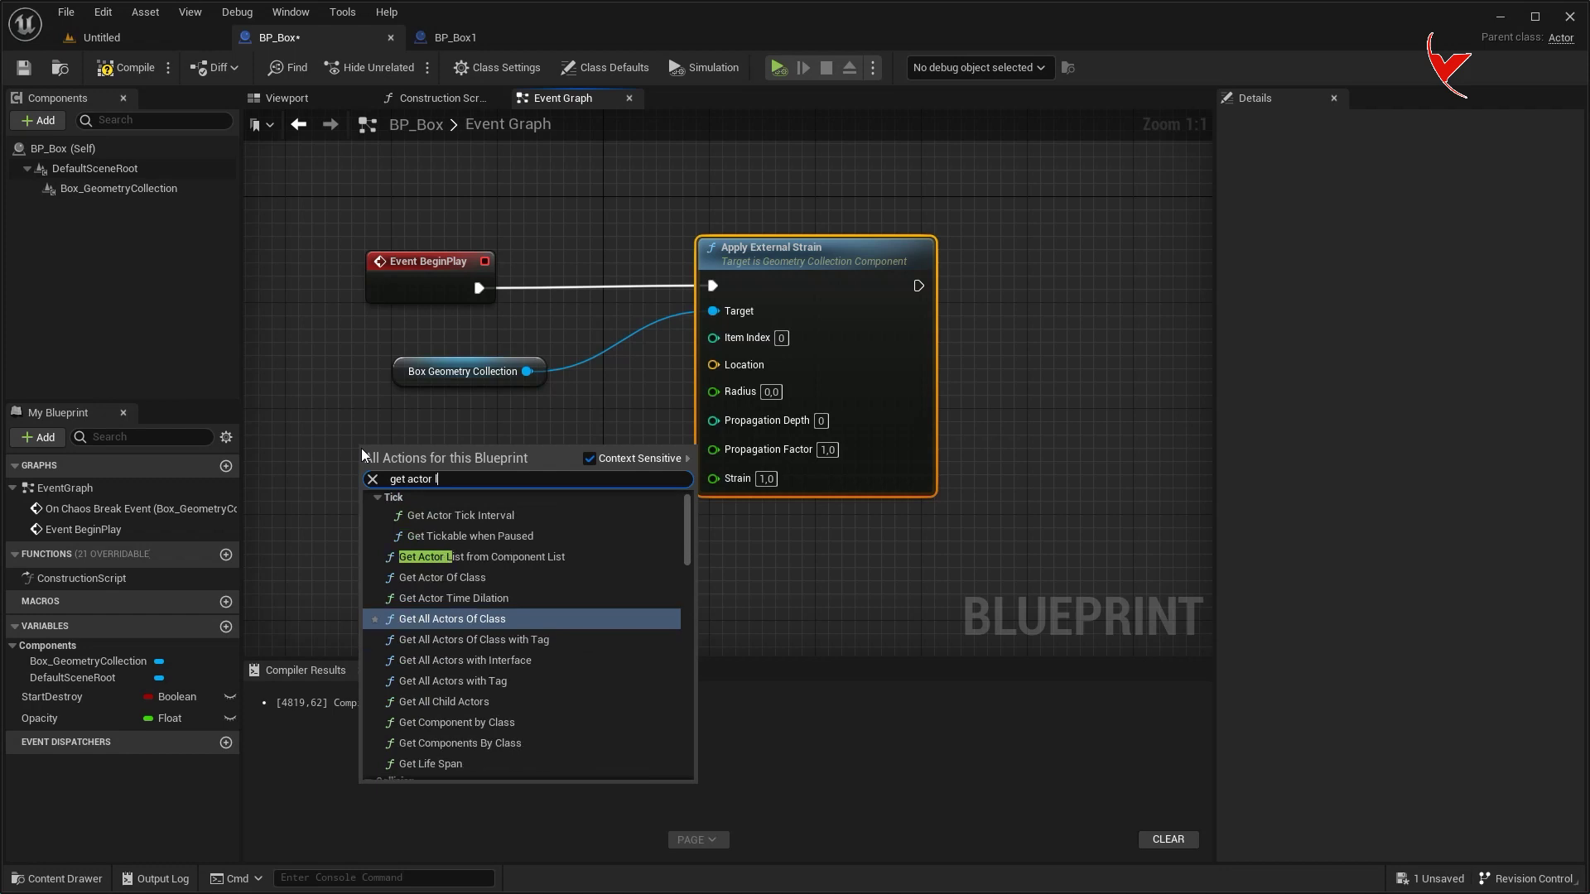
key("Return")
left_click_drag(535, 483, 714, 370)
Set the geometry collection component's Shock Damage Propagation to 3.
left_click(171, 187)
left_click(1315, 124)
type("ma")
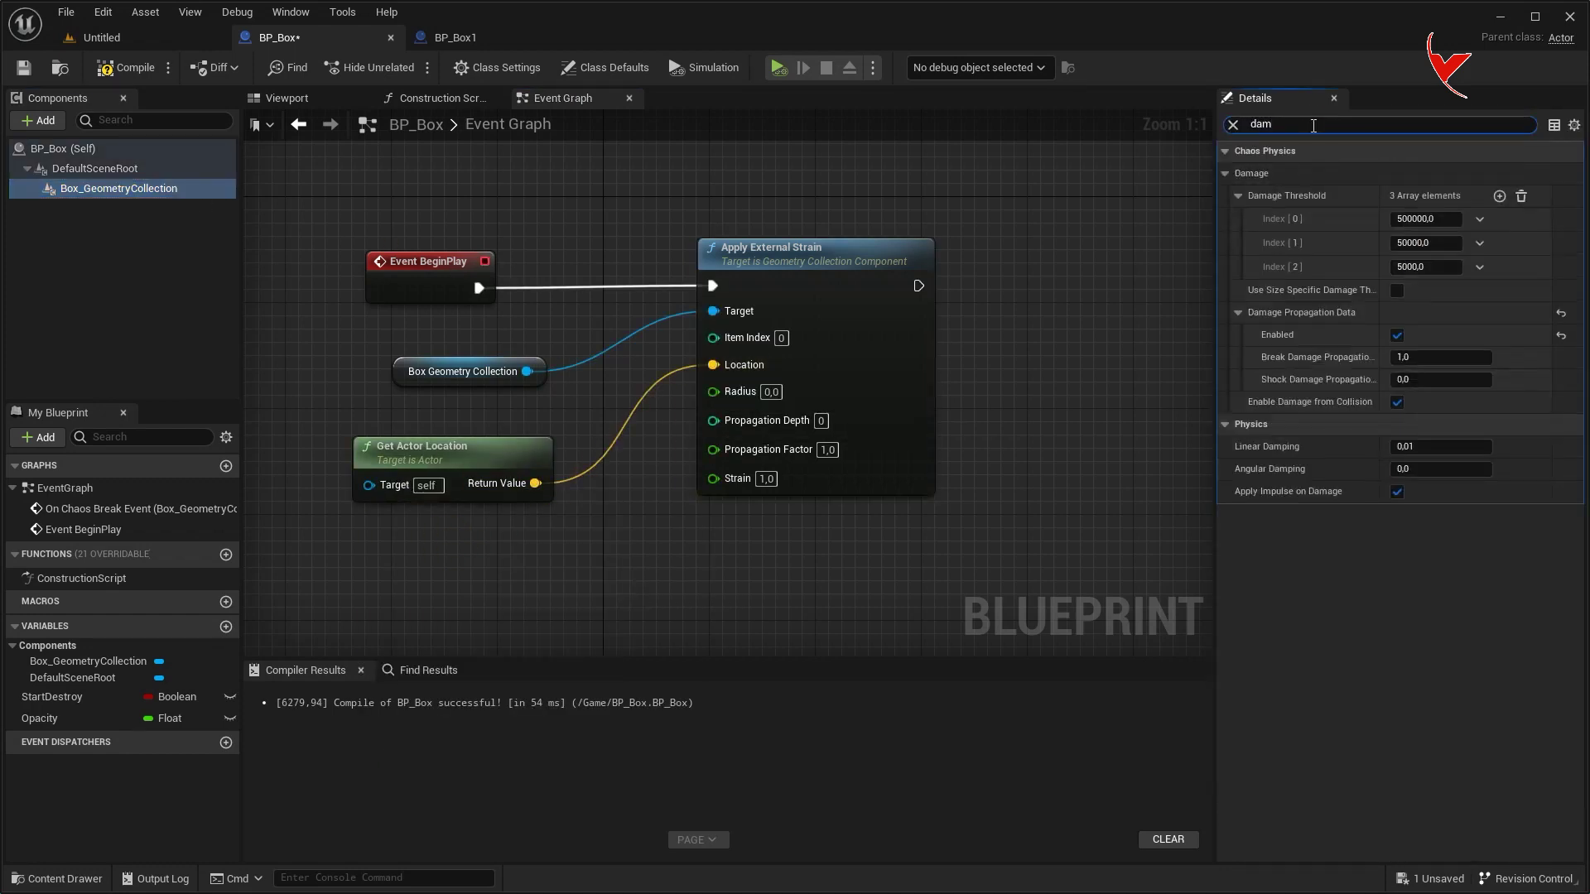
left_click(1425, 383)
type("3")
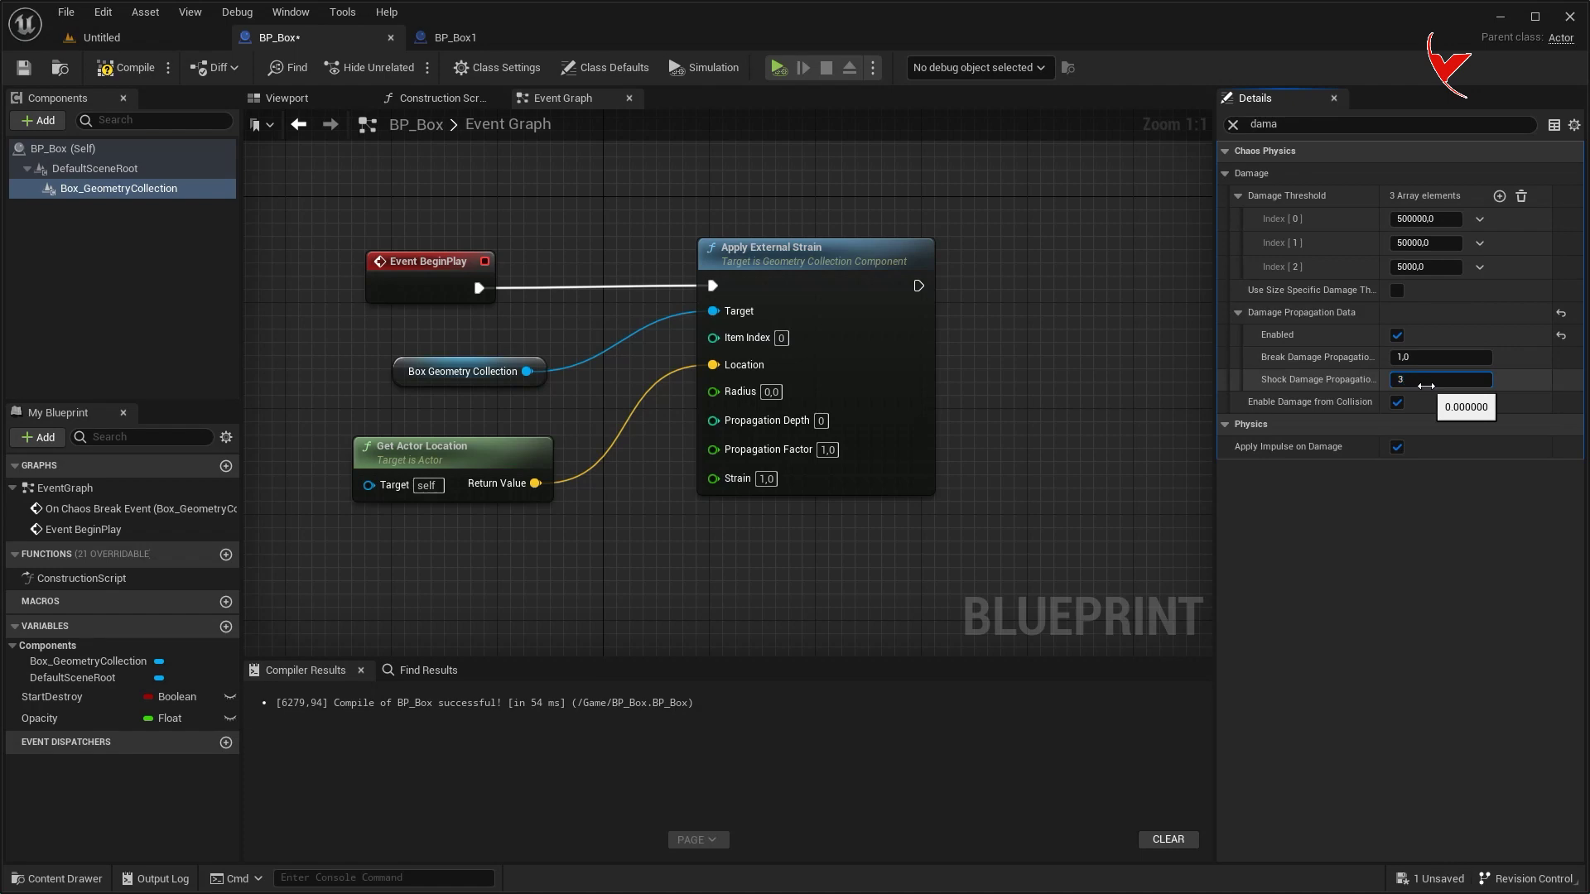
left_click(1242, 128)
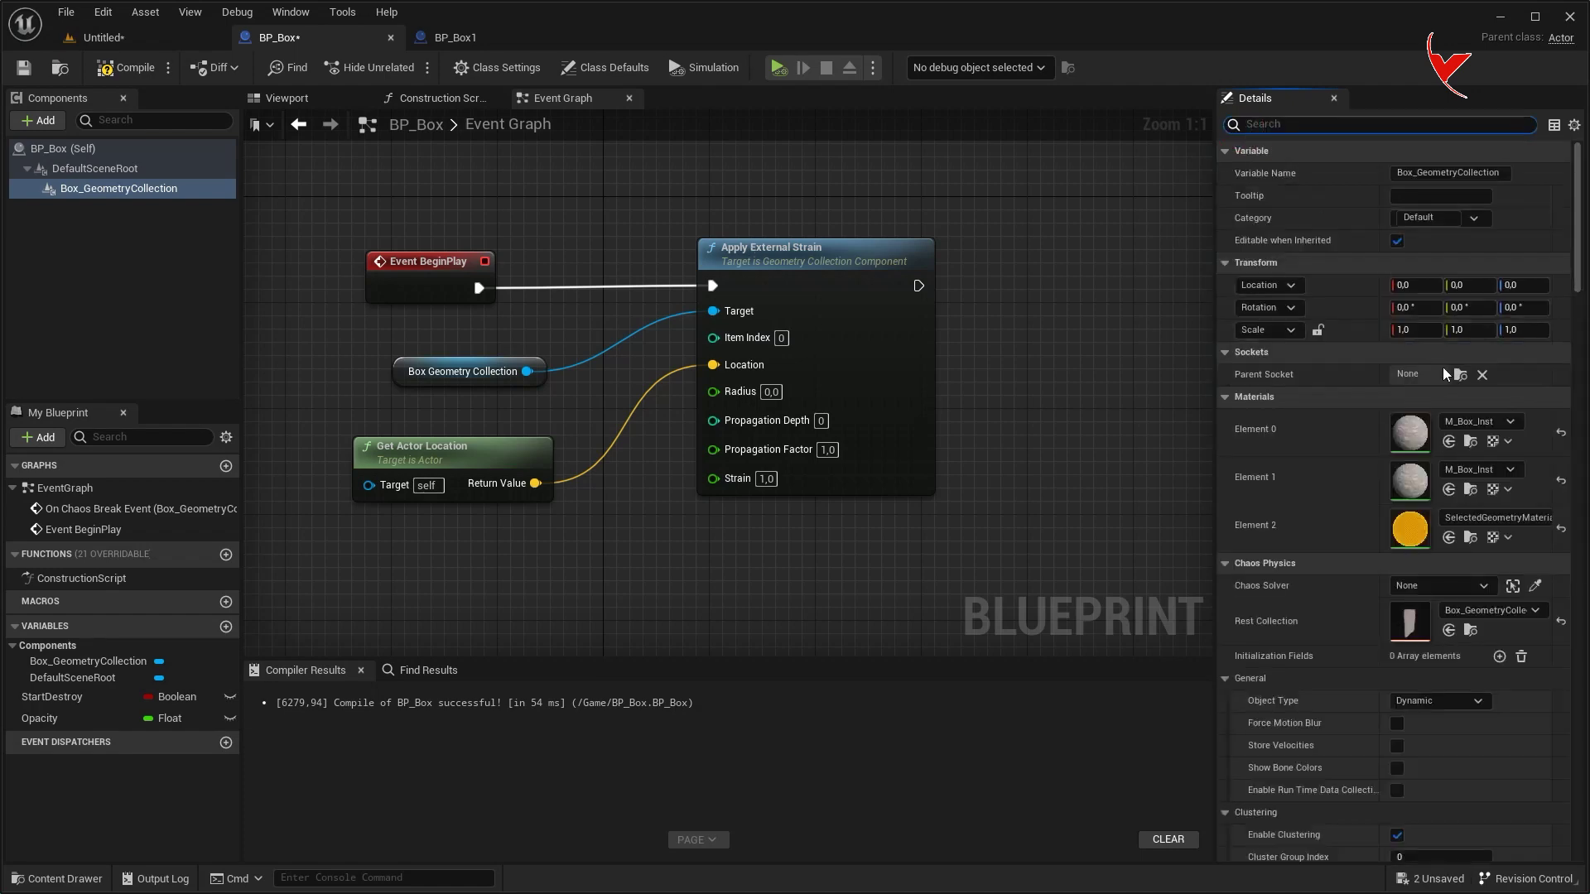
Set Box_GeometryCollection's implicit collision type to Box and play-test the level.
left_click(1474, 634)
double_click(941, 685)
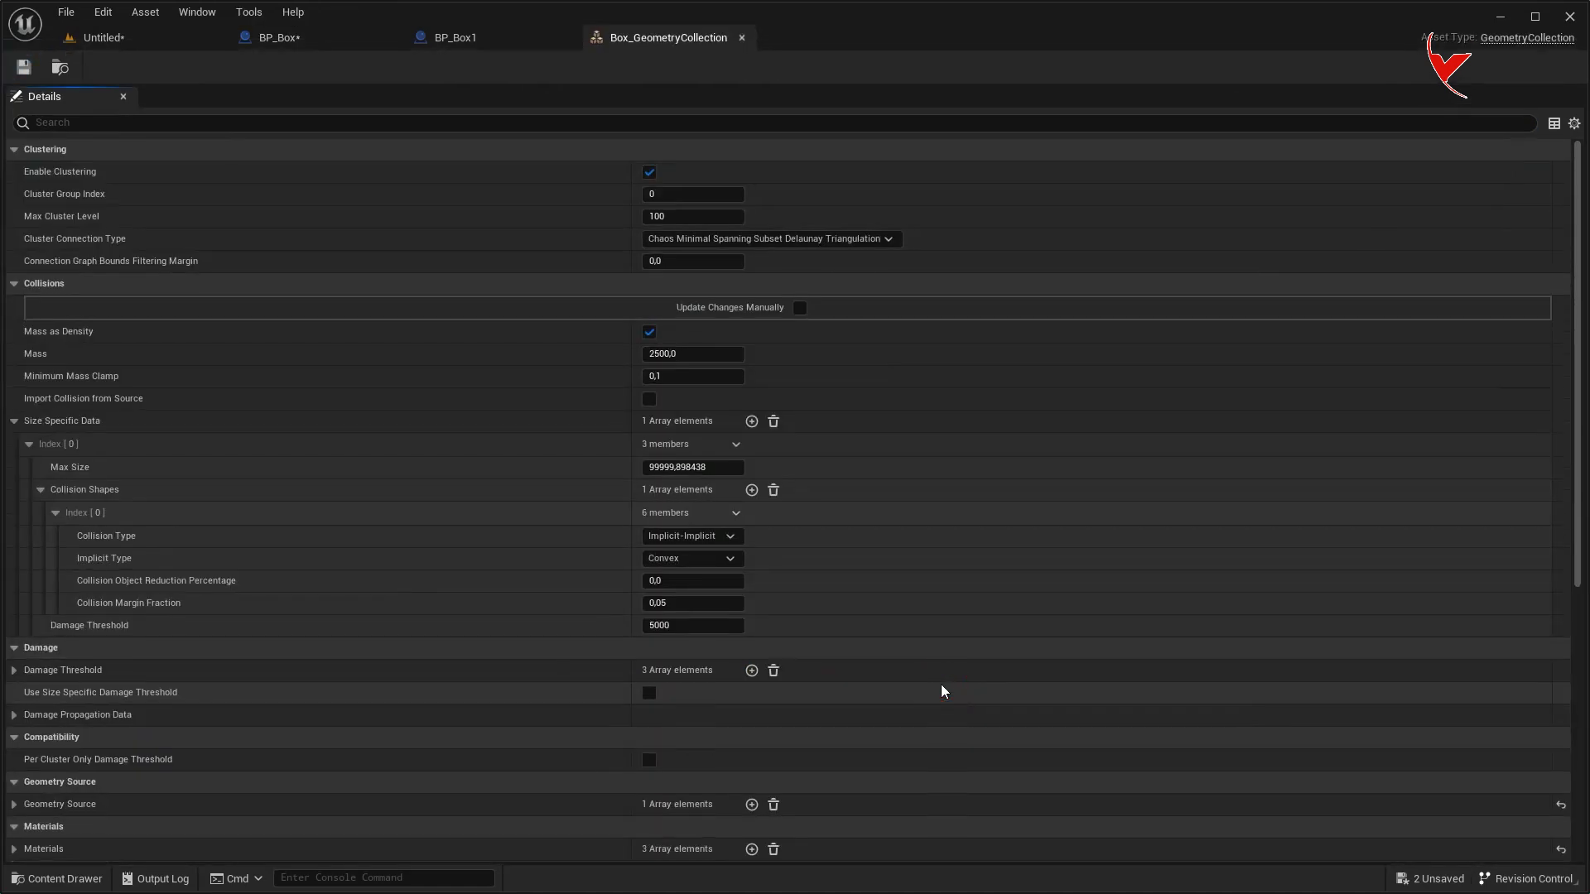
left_click(692, 558)
left_click(669, 579)
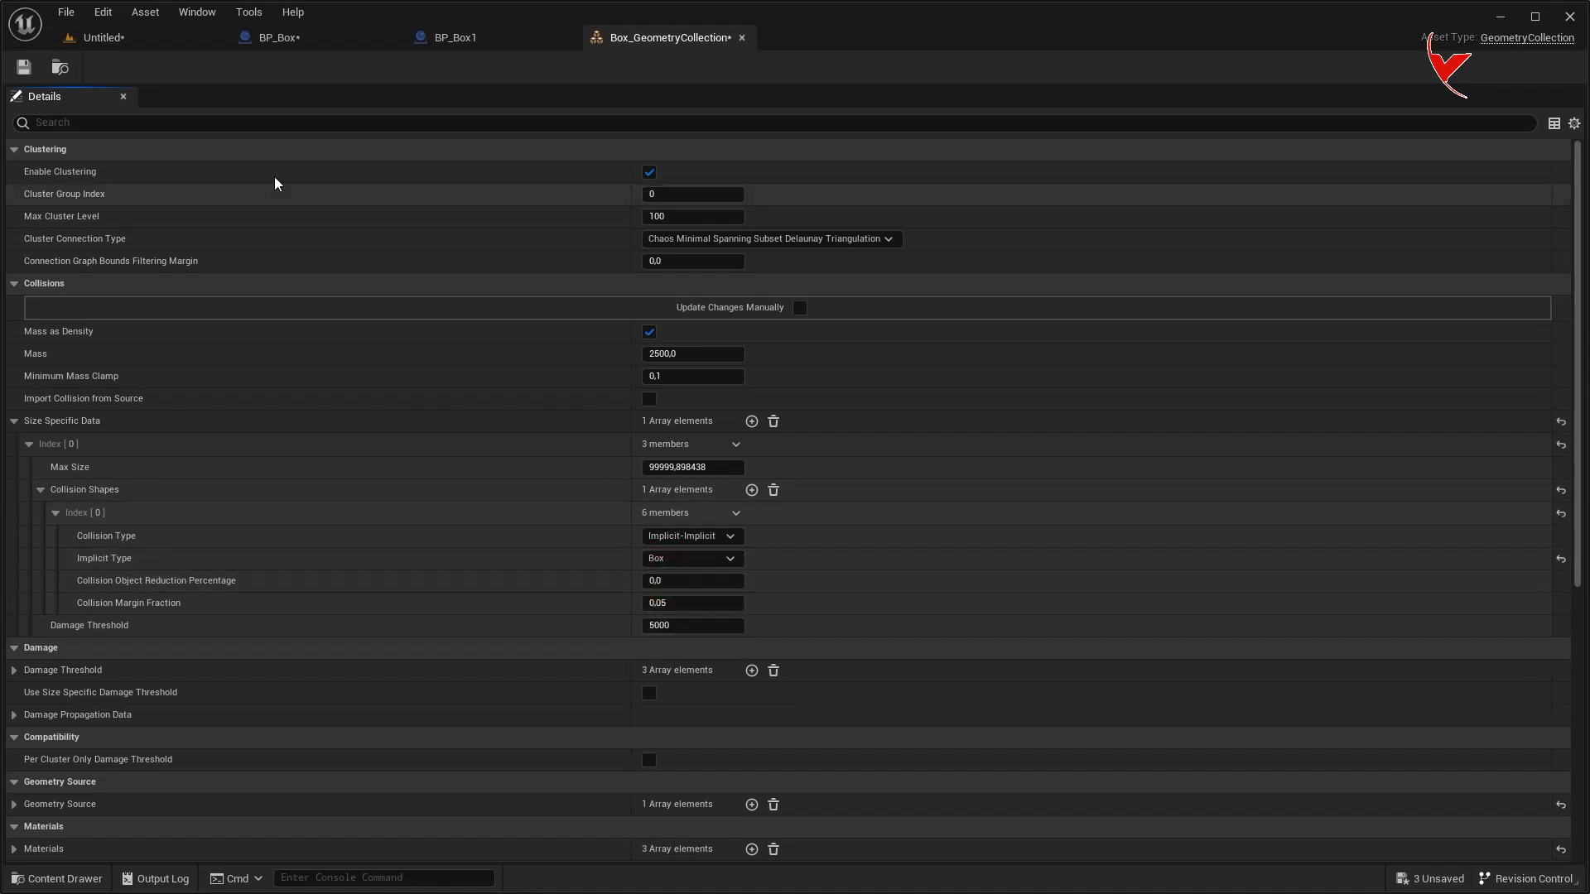
left_click(103, 37)
left_click(381, 67)
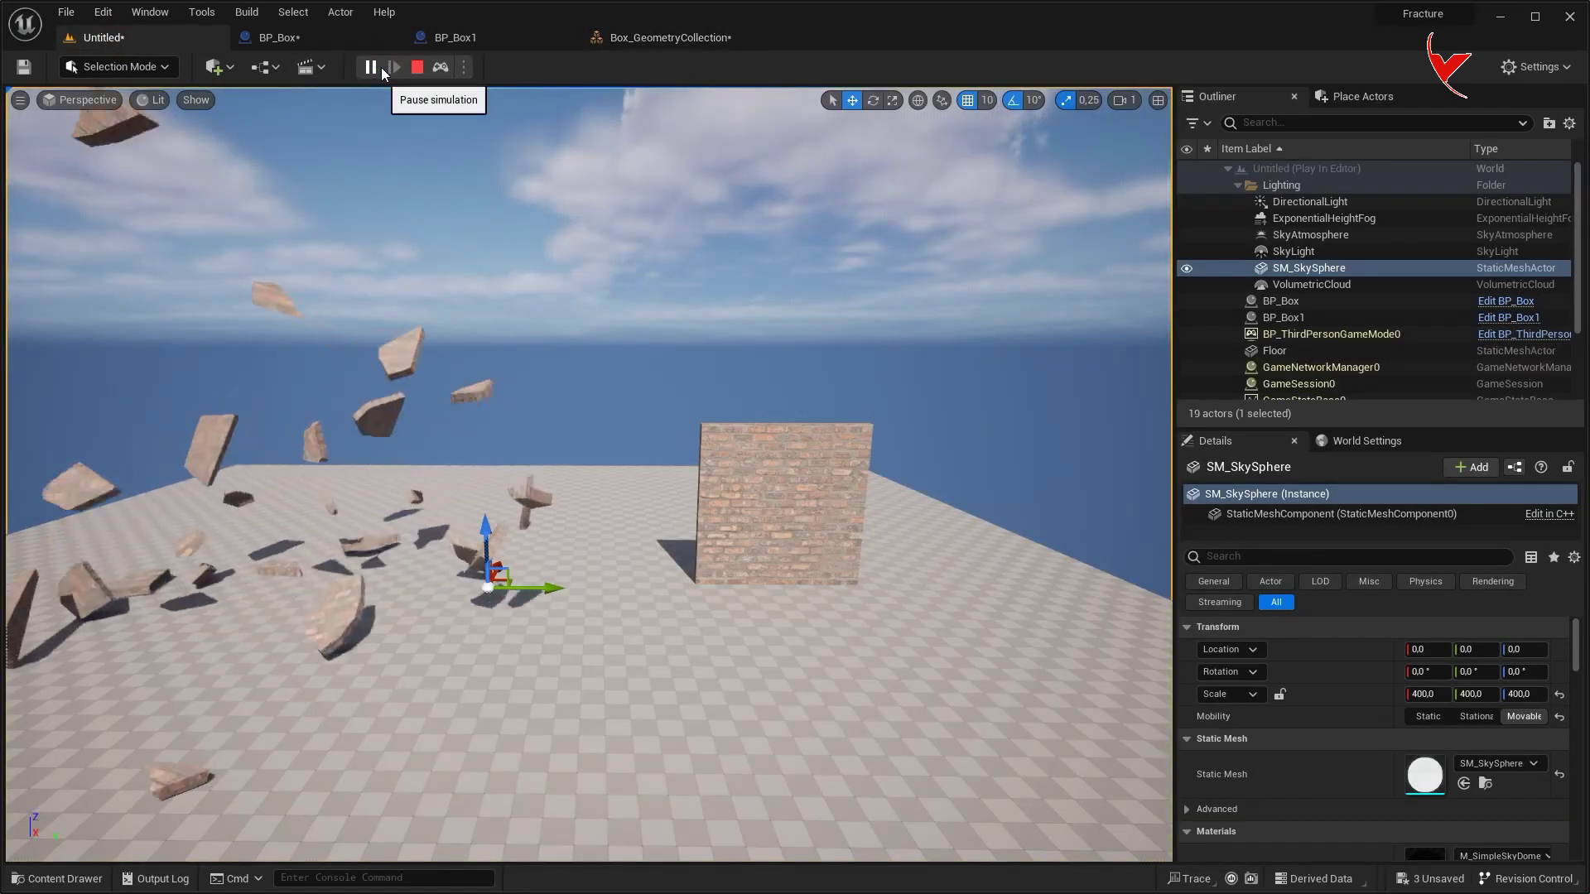
left_click(412, 67)
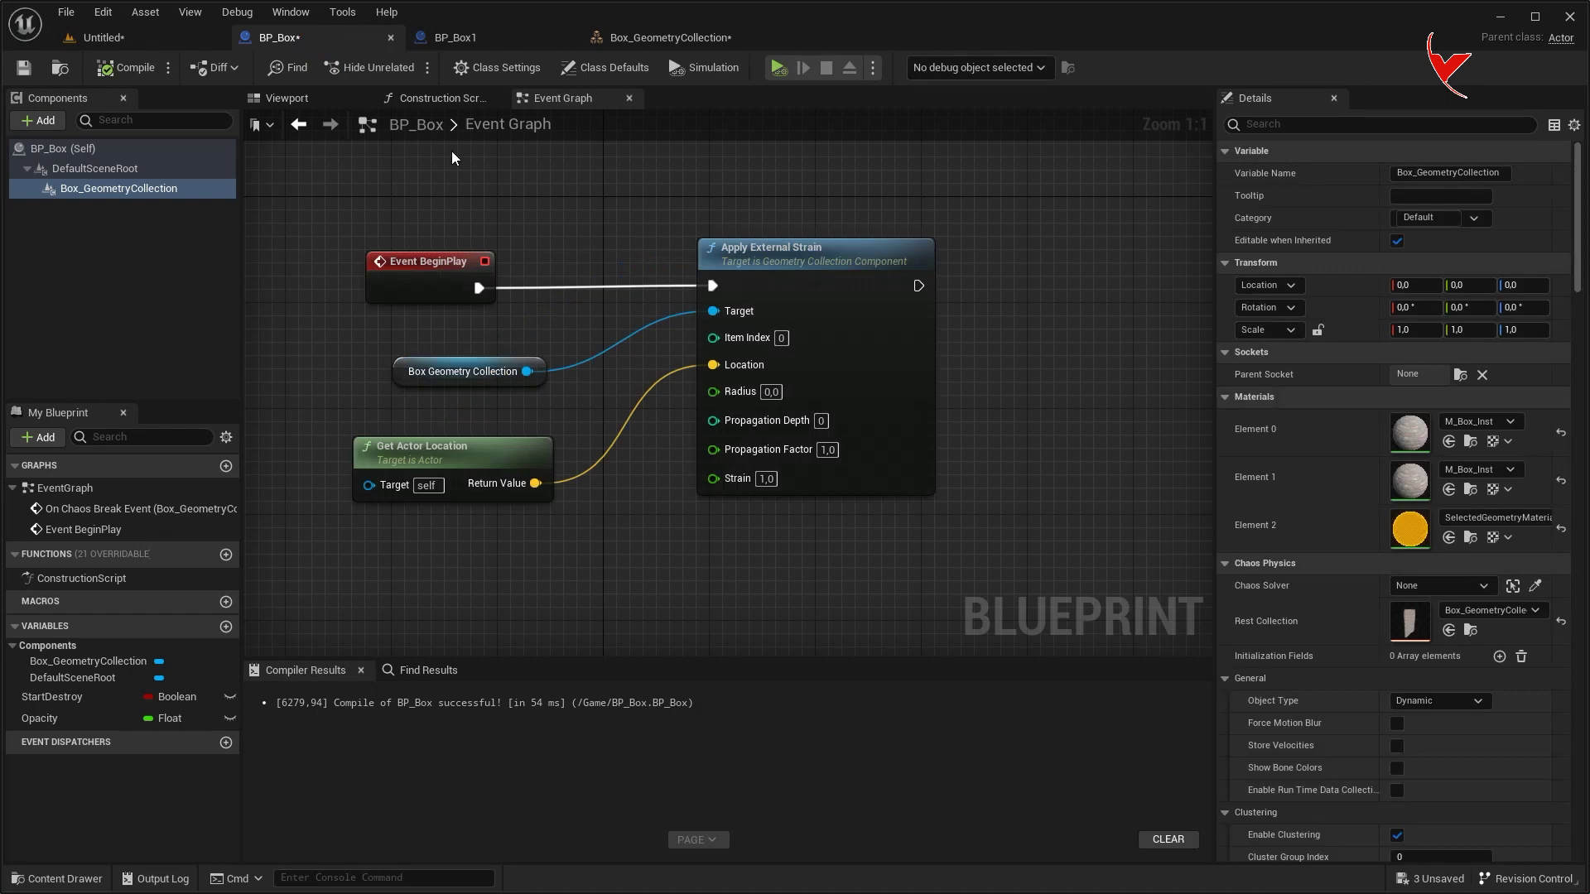
Copy the three strain nodes and paste them into BP_Box1's Event Graph.
key("ctrl+c")
left_click(456, 37)
key("ctrl+v")
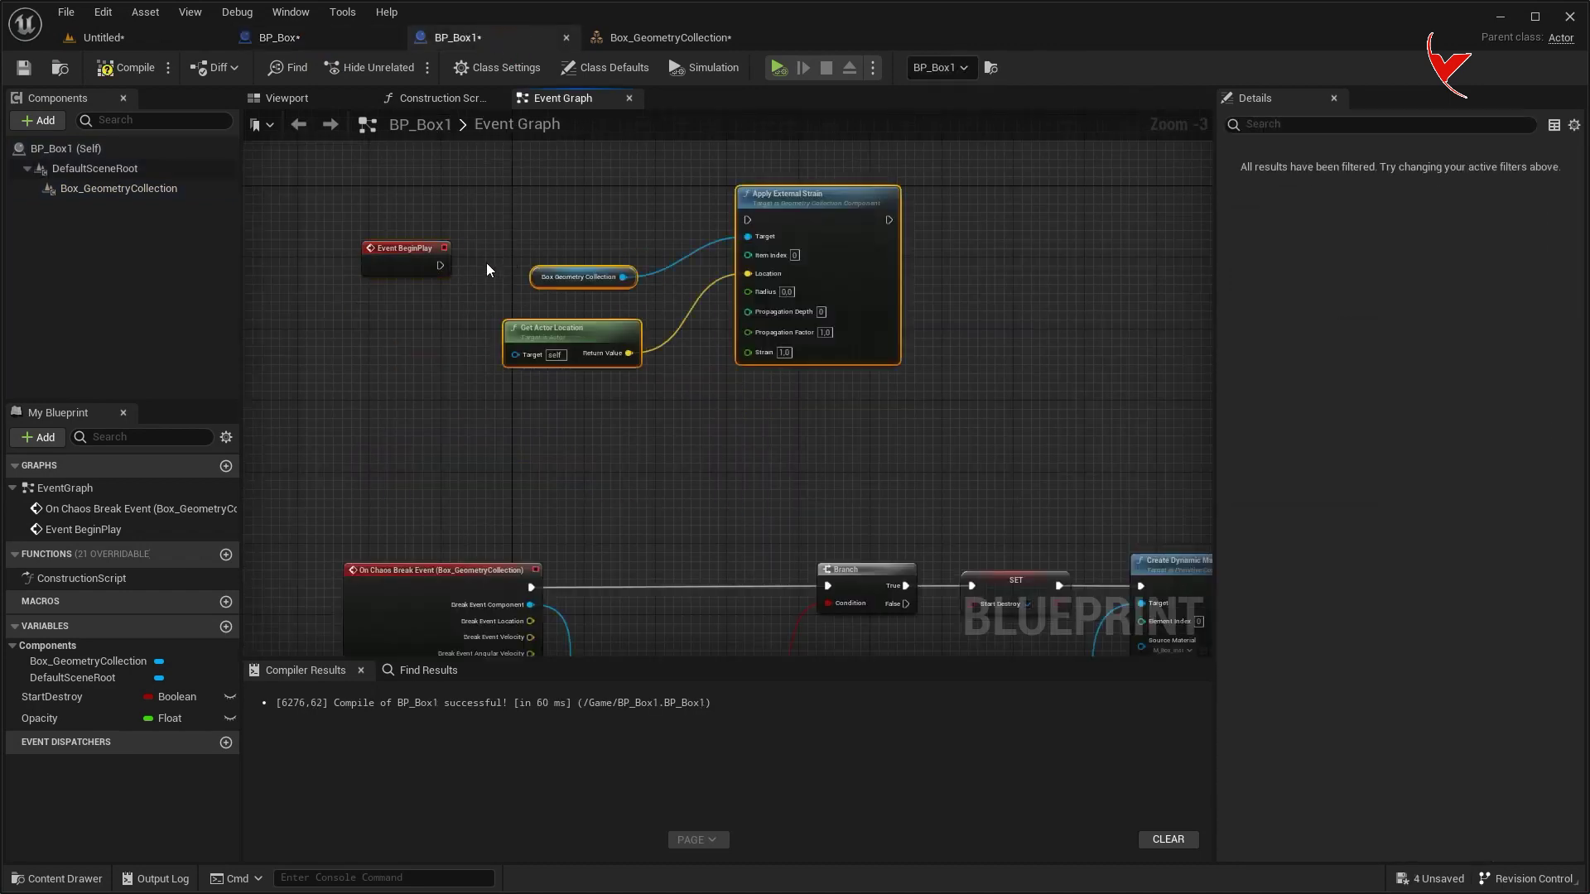
Connect BeginPlay to Apply External Strain in BP_Box1 and set Shock Damage Propagation to 3.
left_click_drag(433, 243, 538, 185)
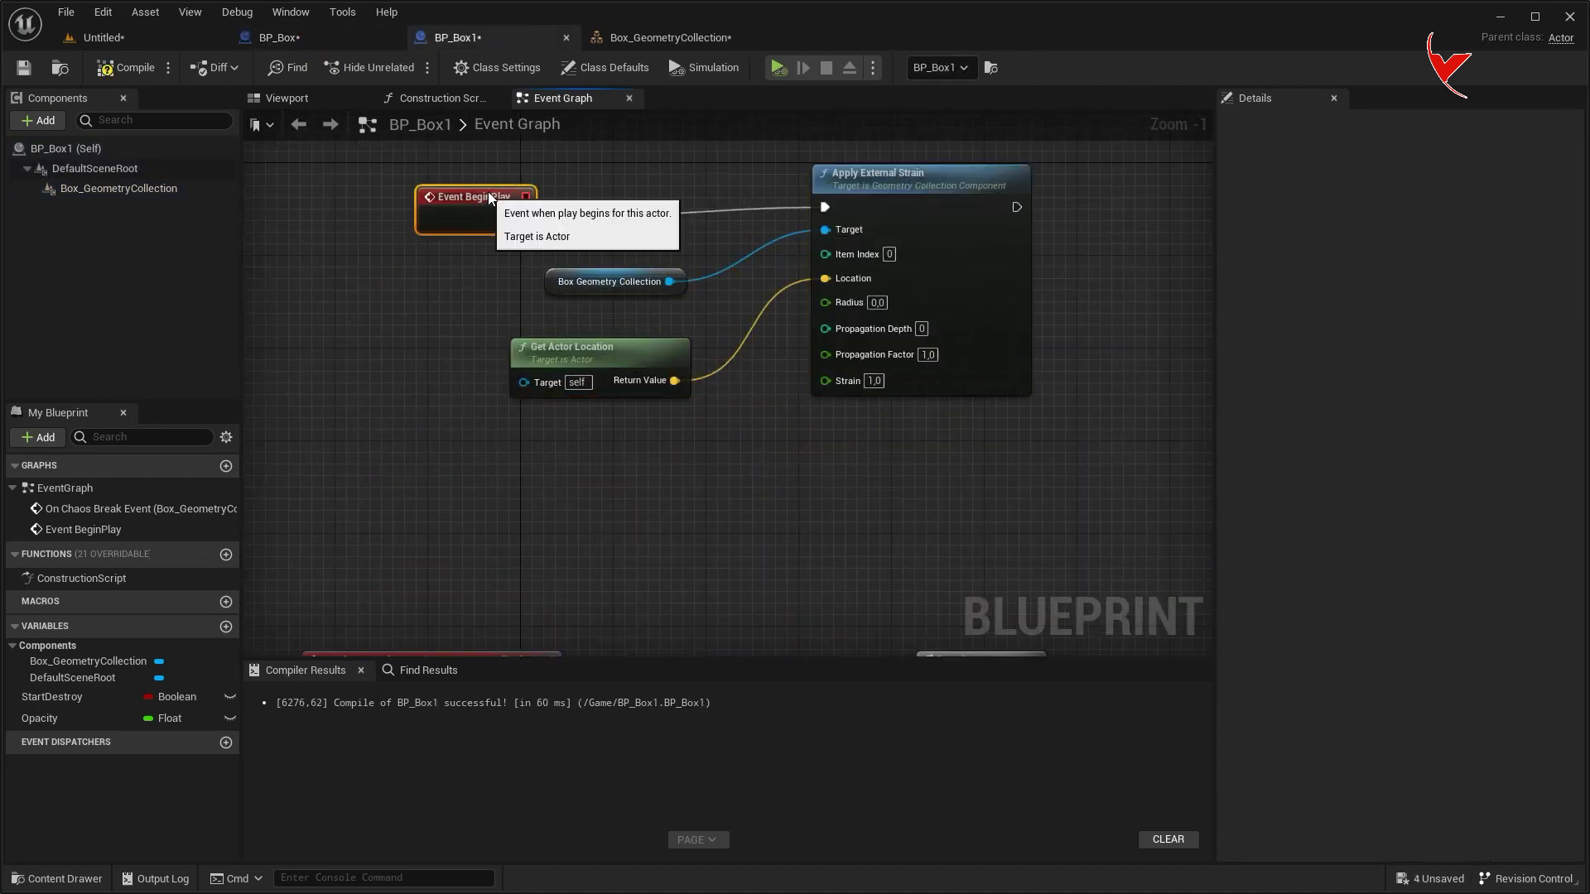
left_click(116, 188)
left_click(1257, 125)
type("dama")
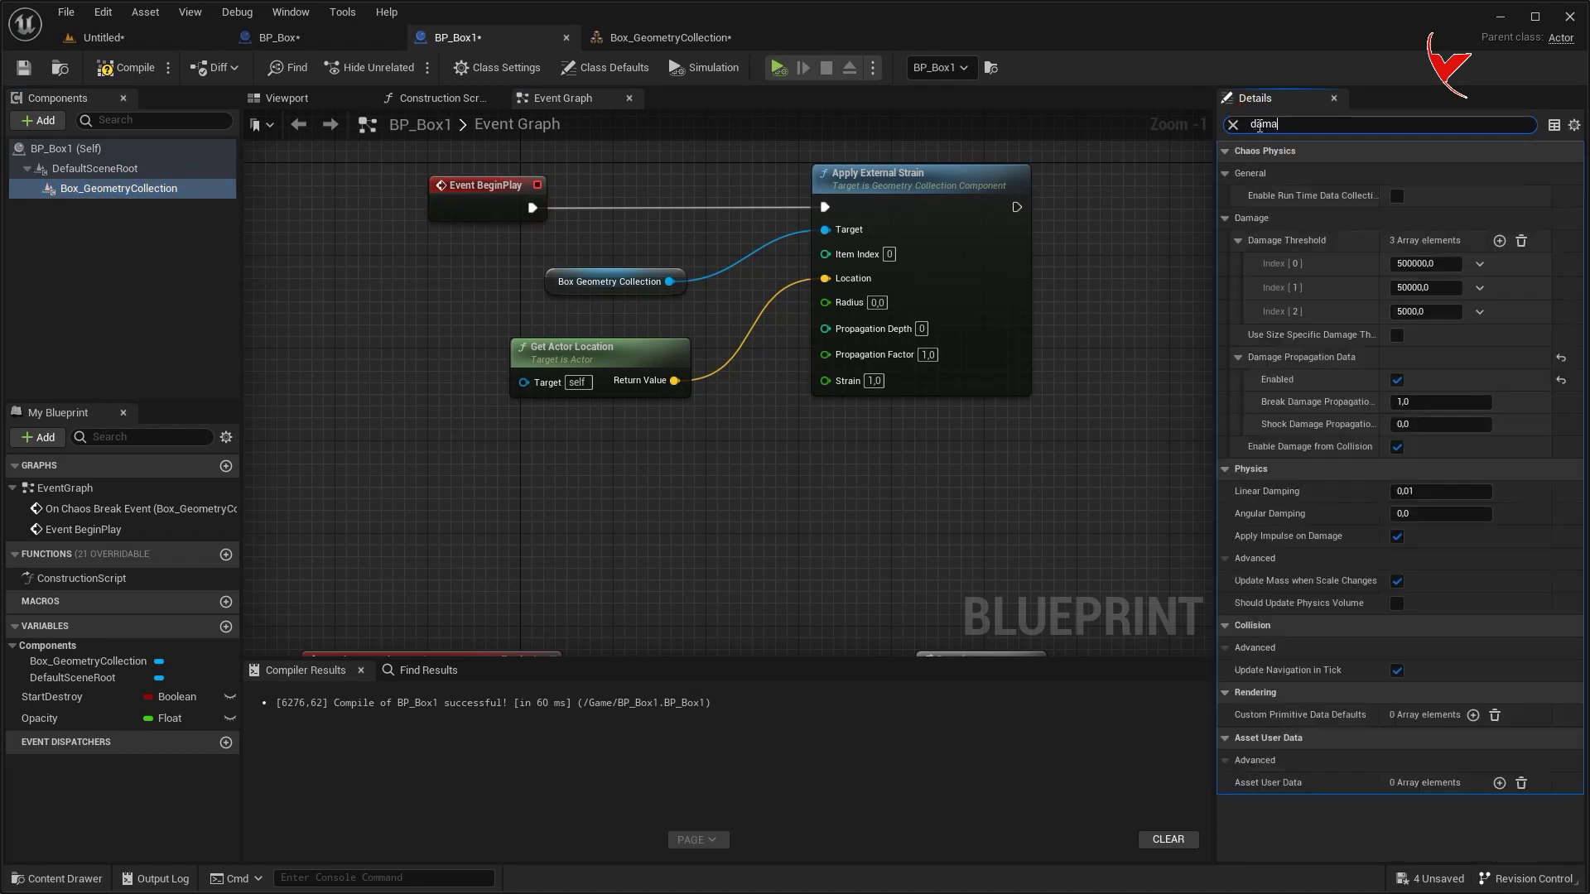
left_click(1425, 382)
type("3")
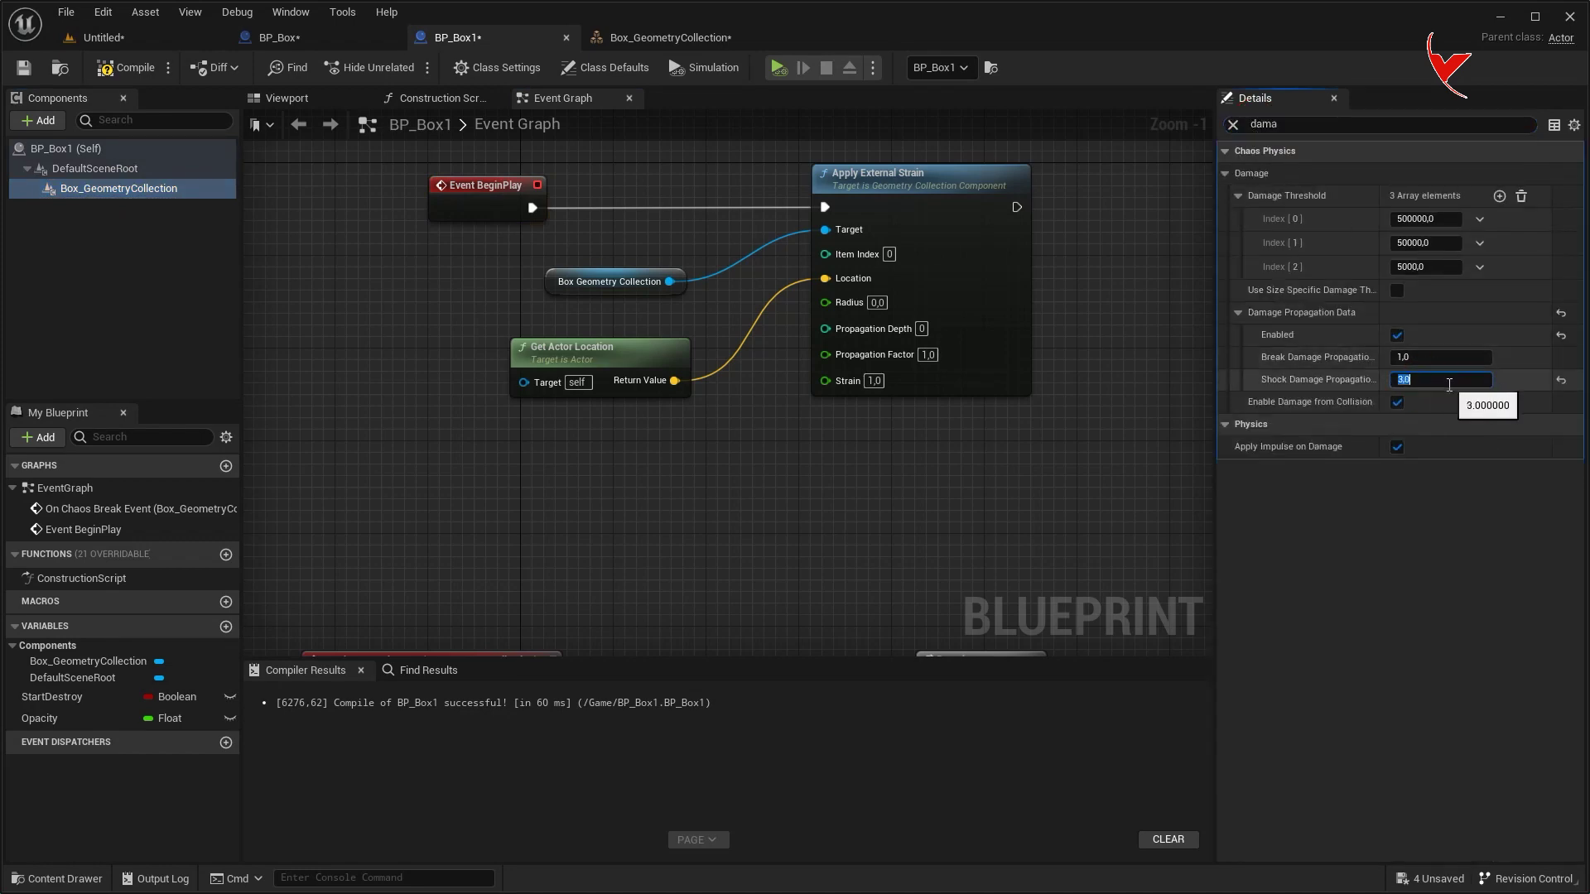
Play-test the level to see both walls shatter.
left_click(171, 37)
left_click(370, 66)
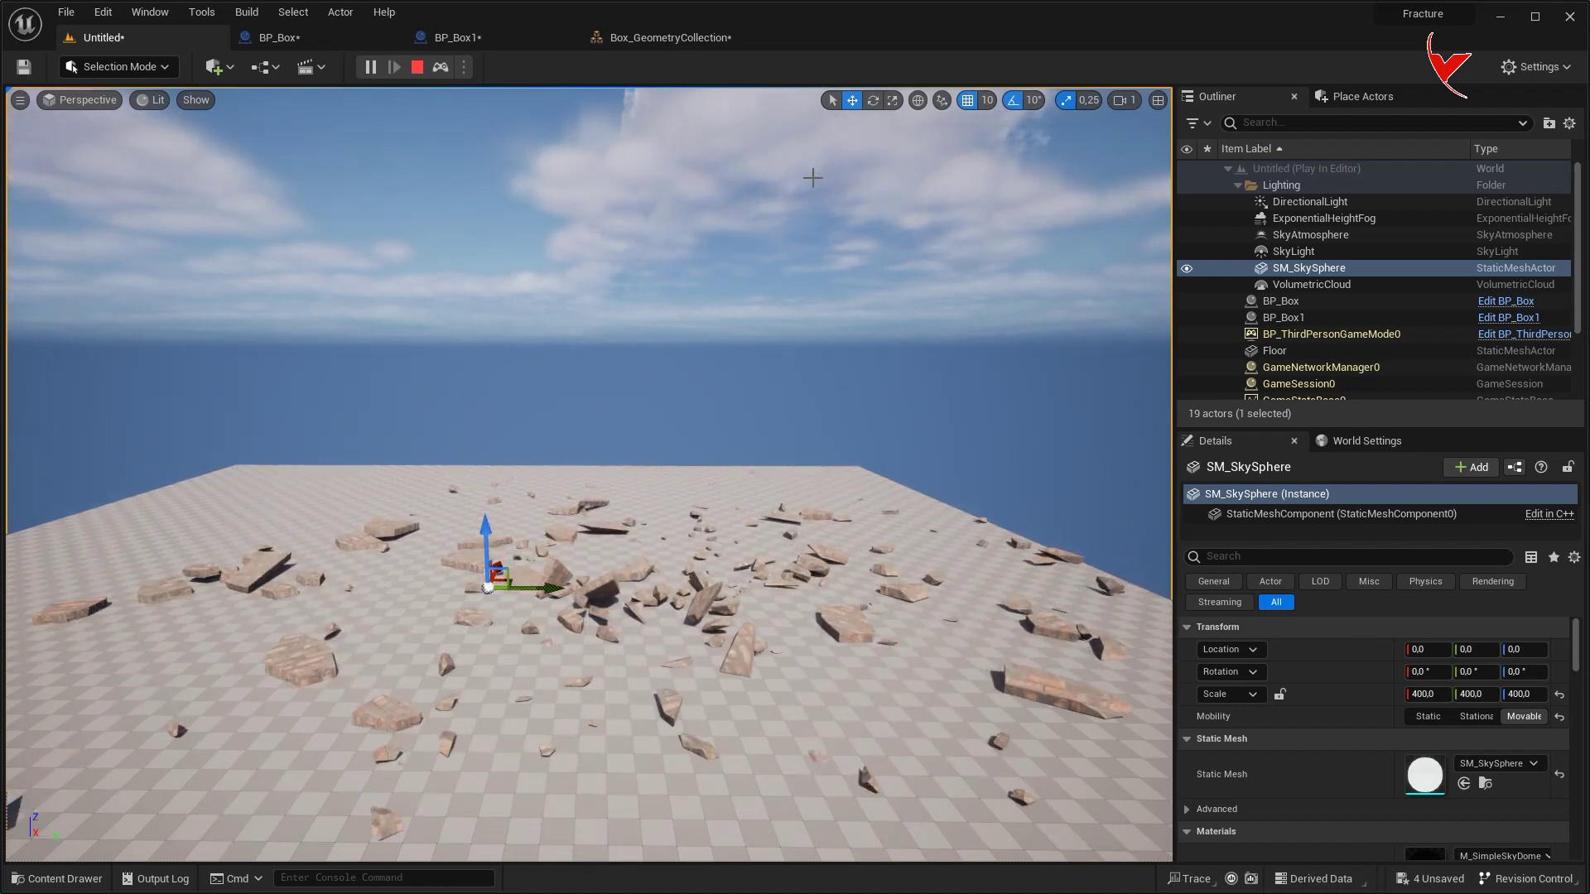
key("Escape")
key("ctrl+space")
right_click(761, 824)
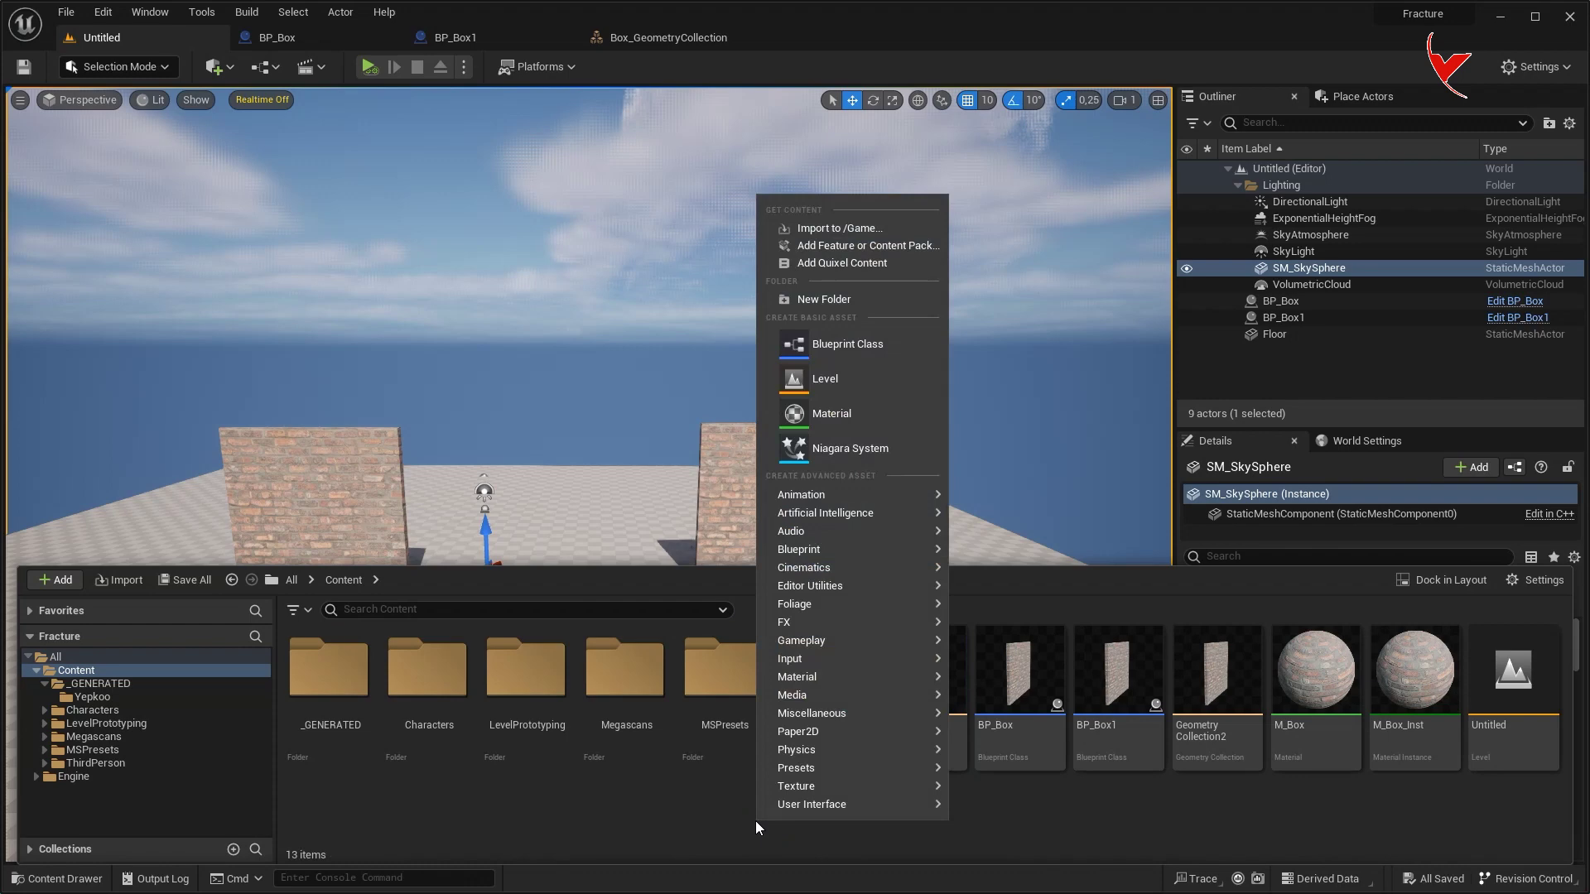
Create an Actor blueprint named BP_Hitactor and open it.
left_click(828, 374)
left_click(647, 335)
type("BP_Hita")
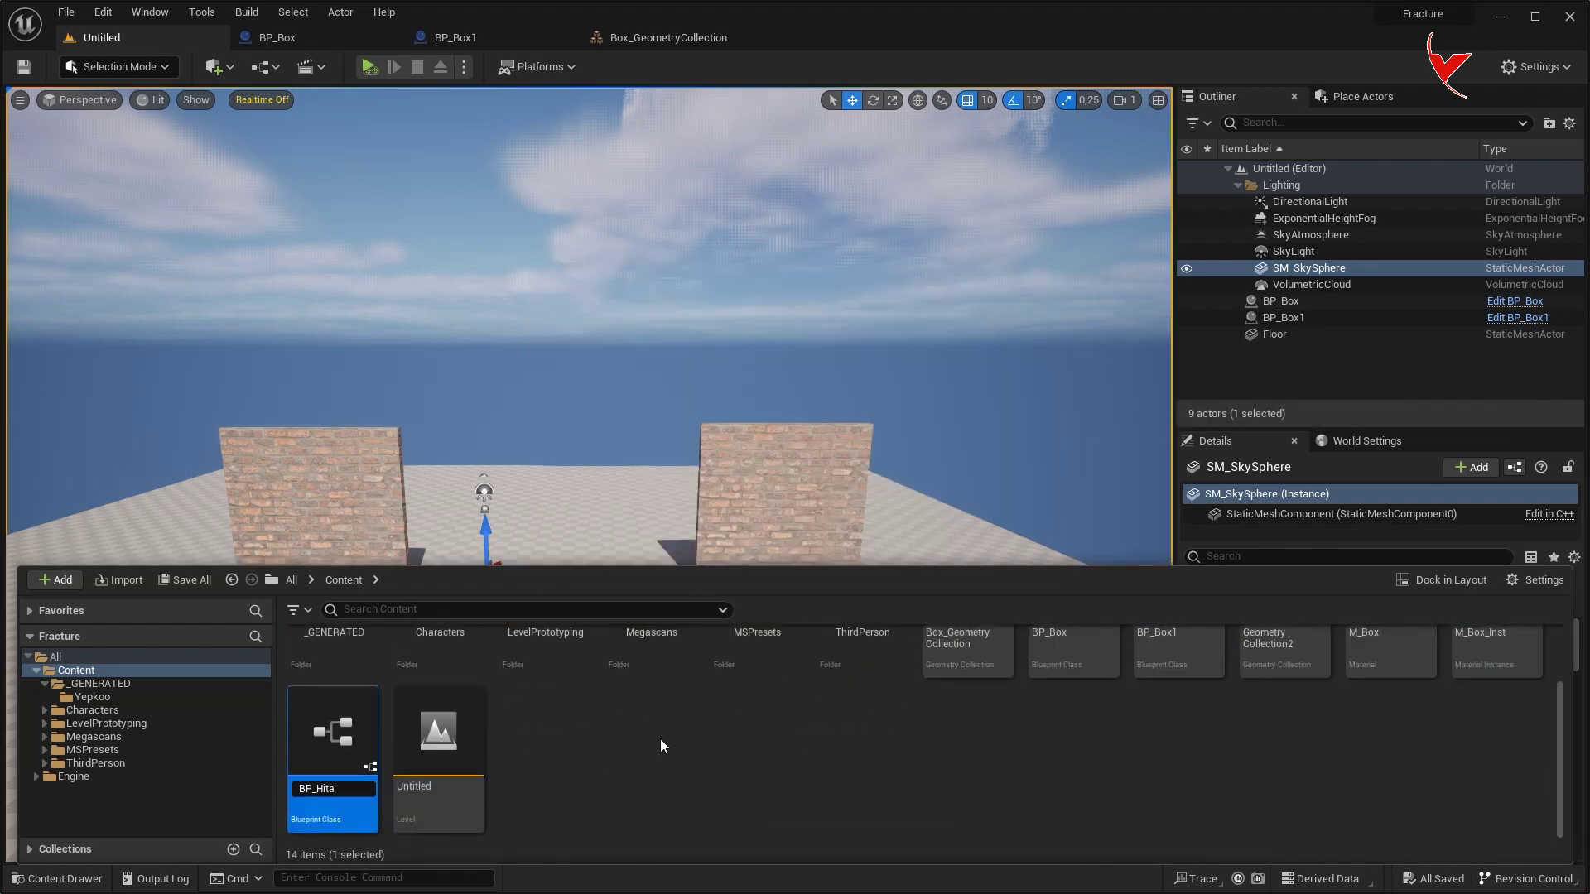
type("ctor")
key("Return")
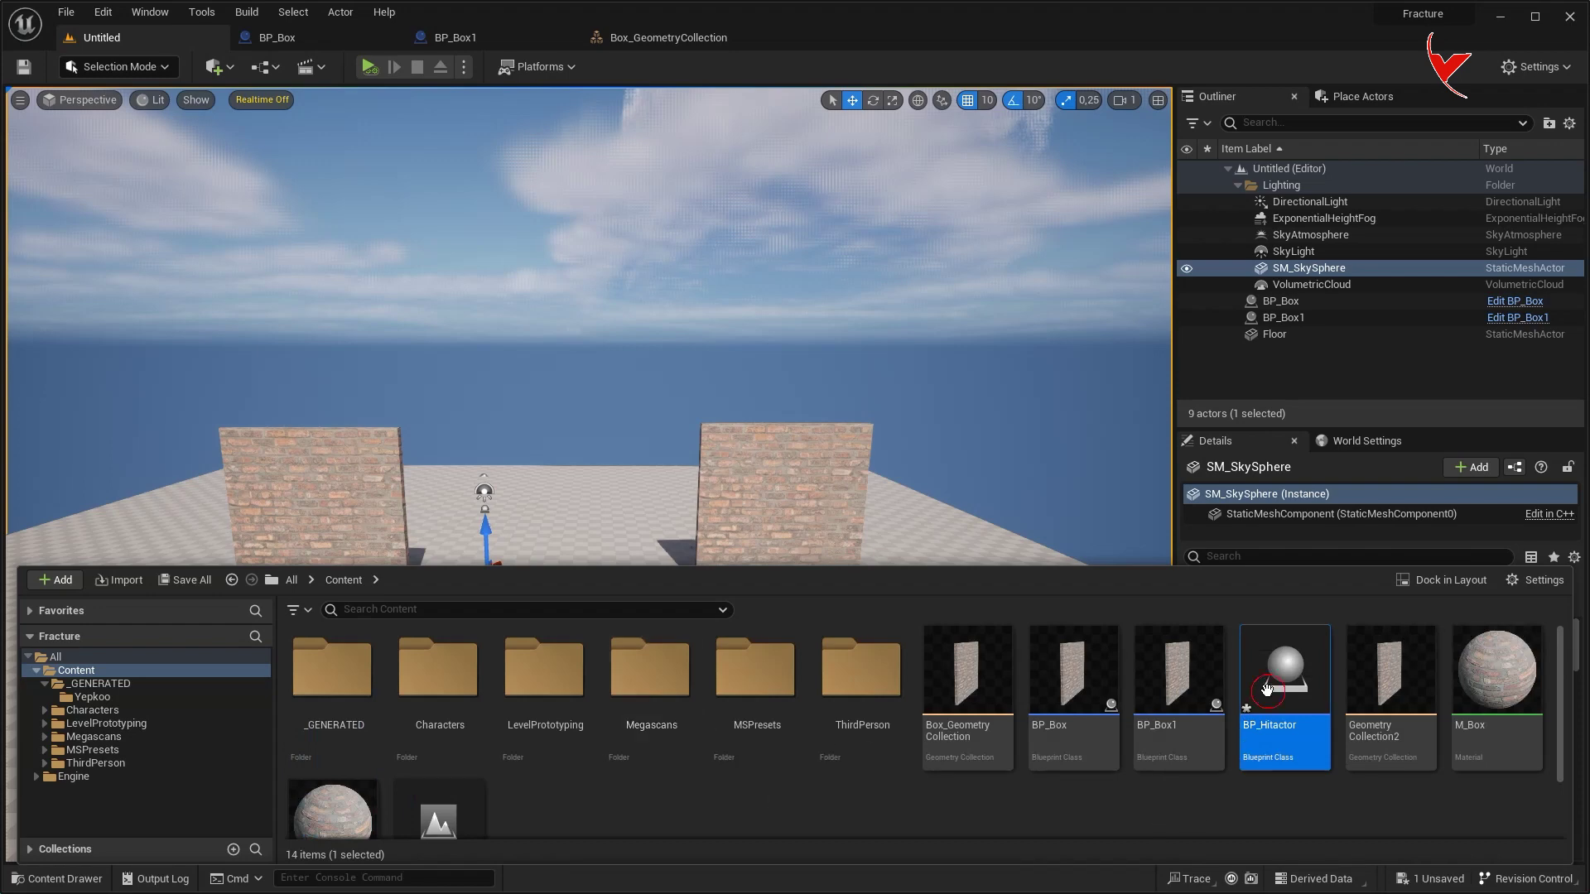
double_click(1264, 691)
Add a Sphere component to BP_Hitactor with Simulate Physics enabled.
left_click(94, 168)
left_click(39, 121)
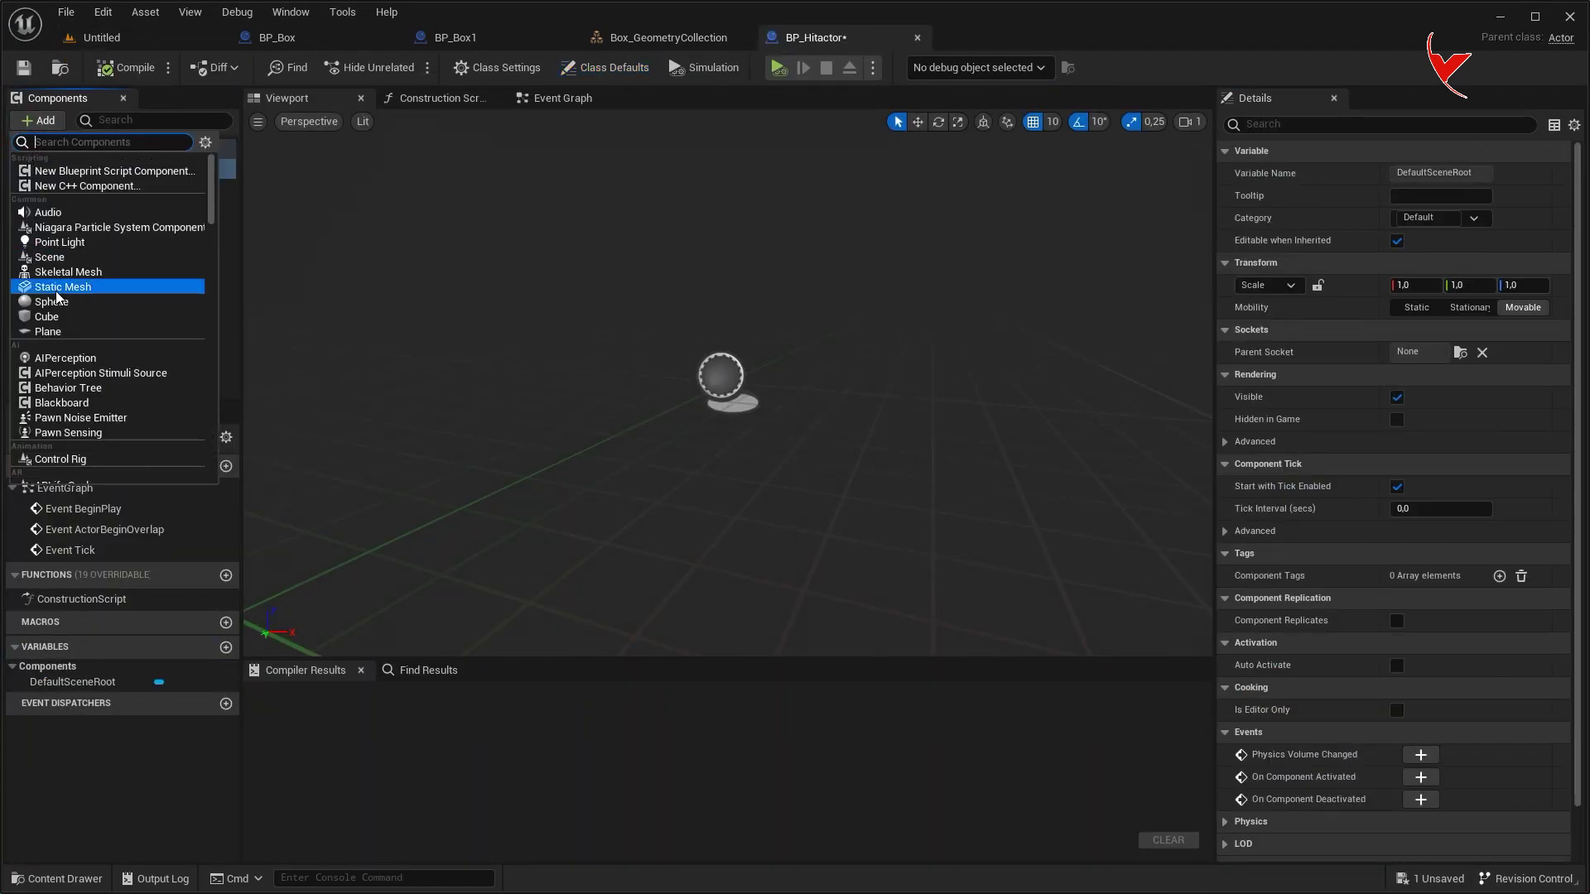
left_click(66, 291)
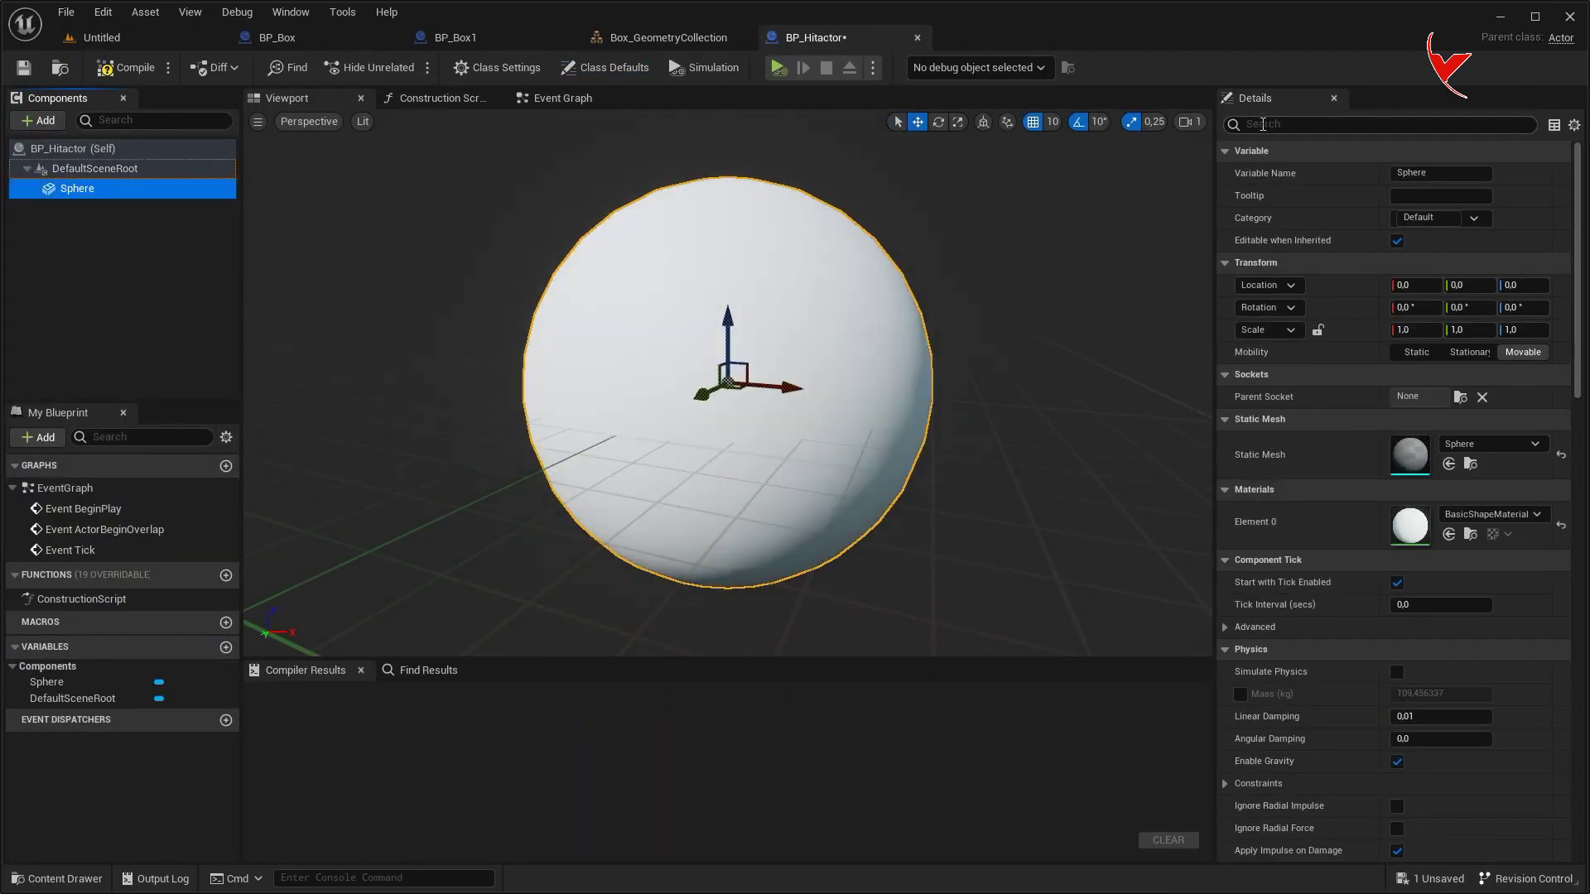
left_click(1381, 123)
type("sm")
left_click(1395, 175)
left_click(101, 38)
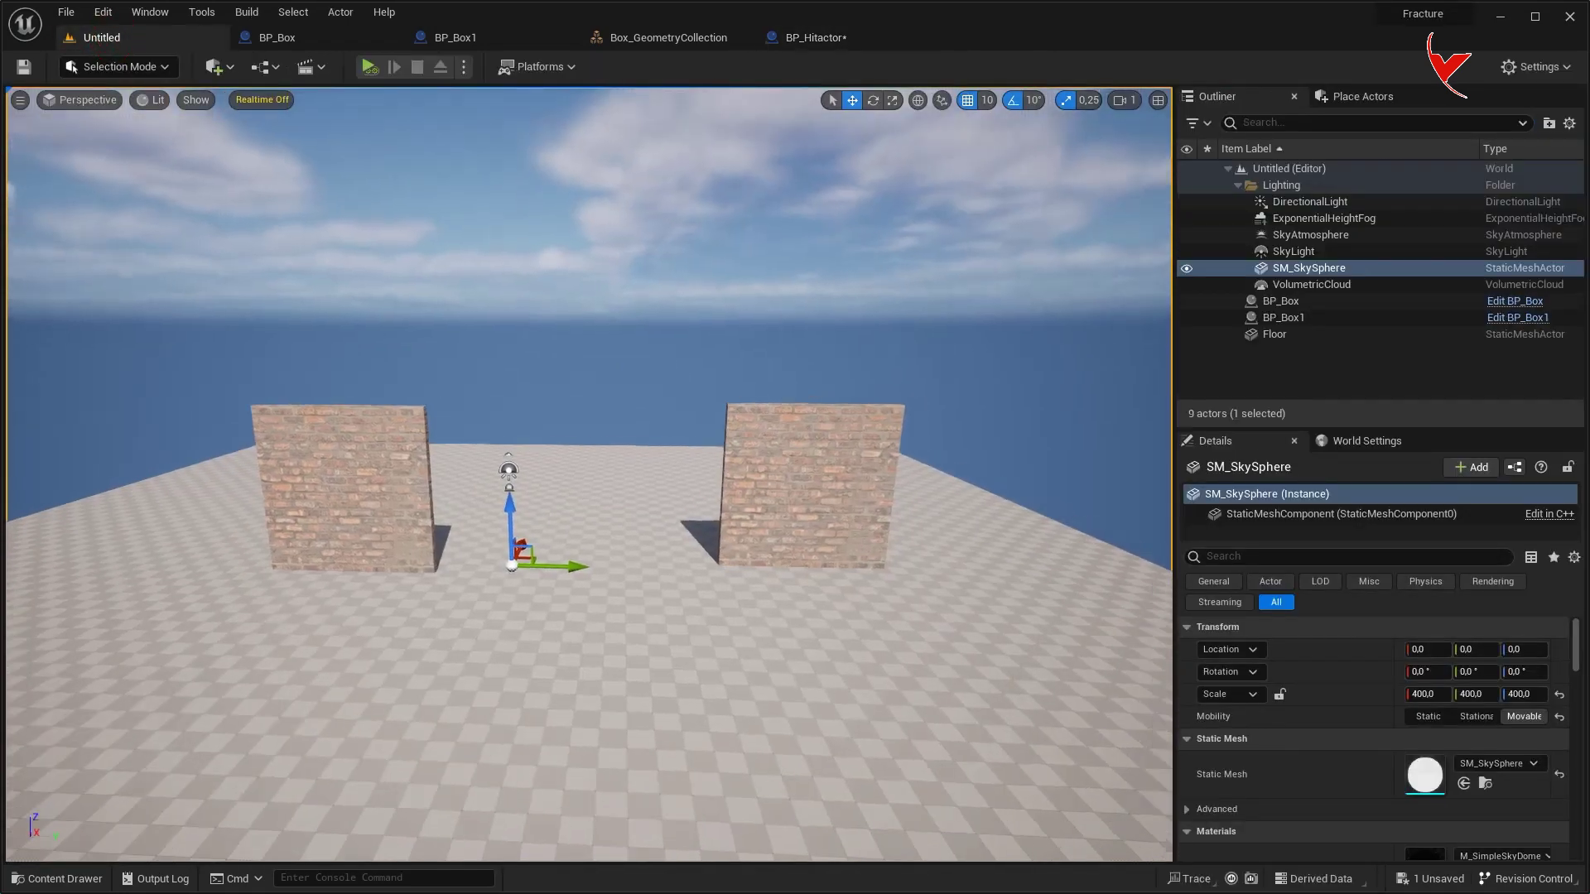
Place BP_Hitactor in the level, viewed from above the floor.
key("ctrl+space")
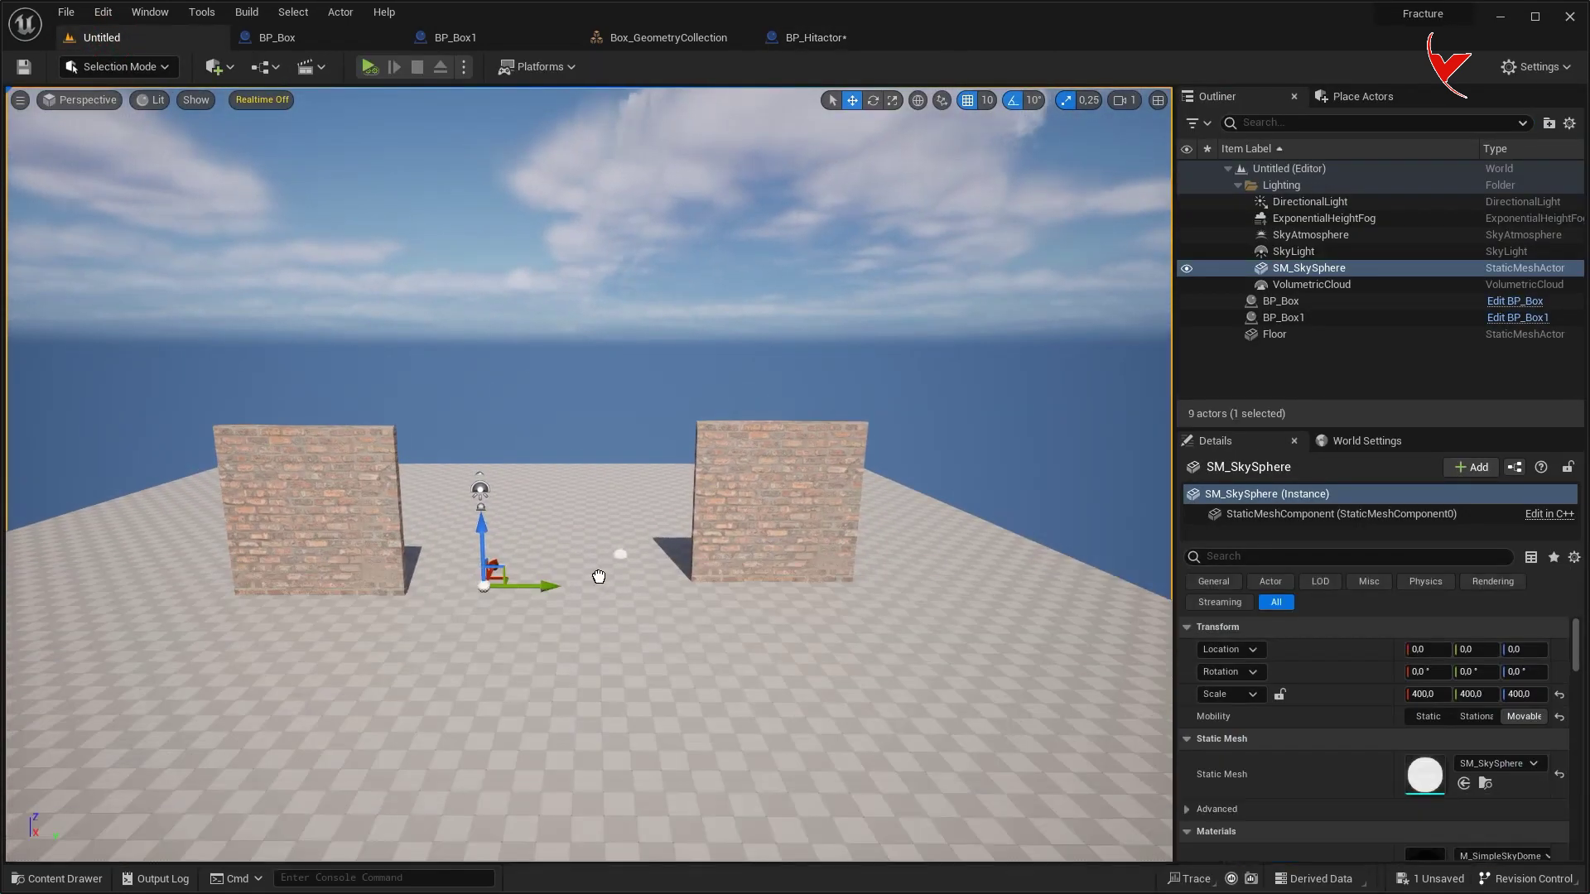
left_click_drag(1252, 663, 550, 693)
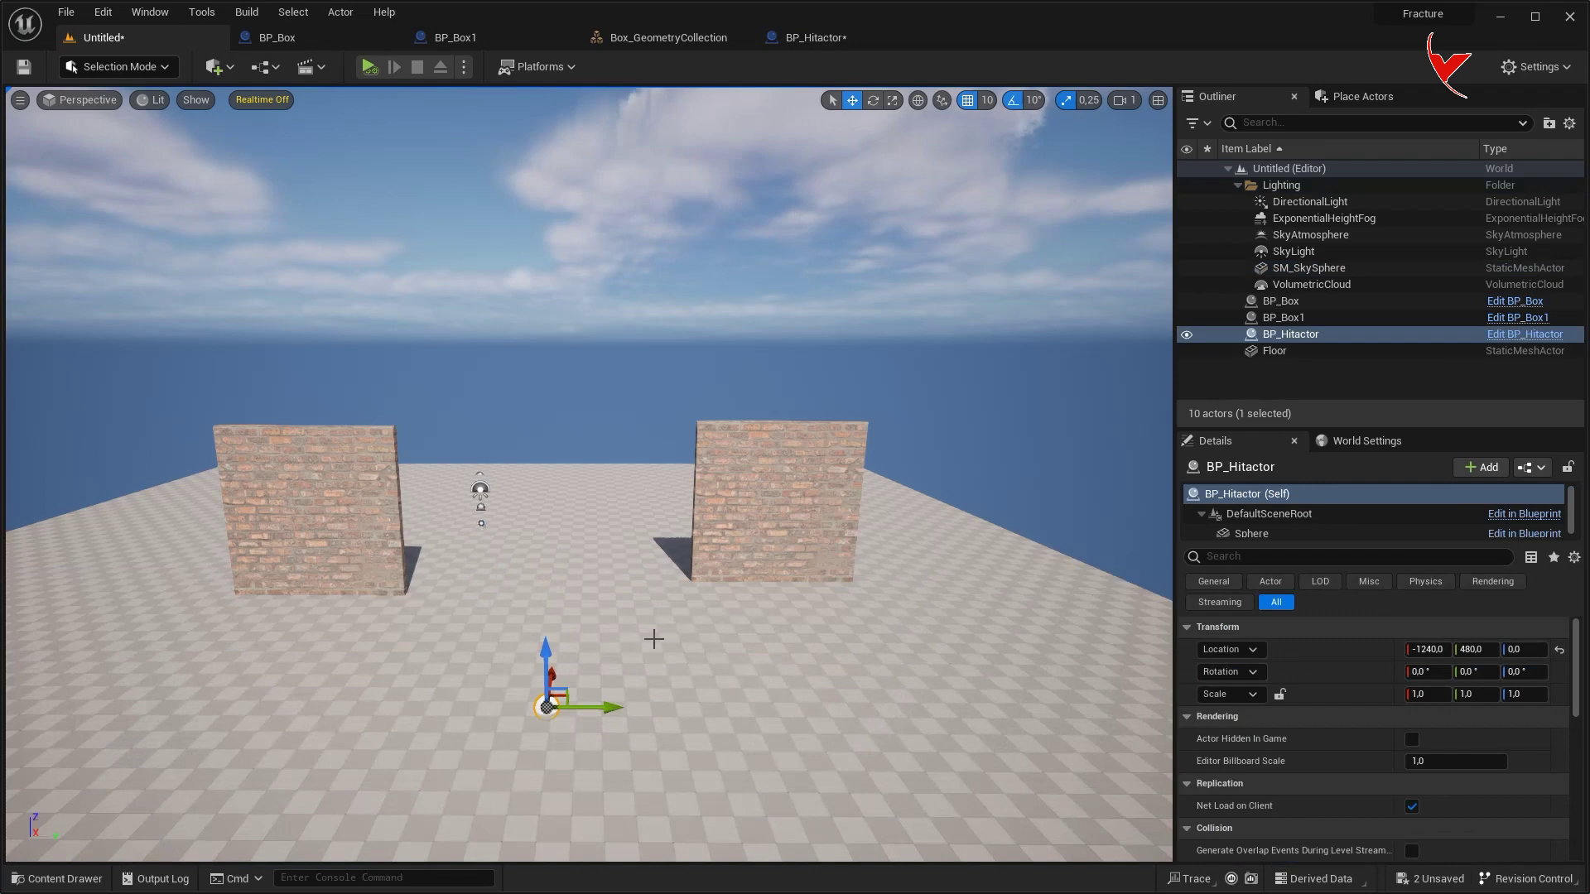
right_click_drag(628, 361, 630, 397)
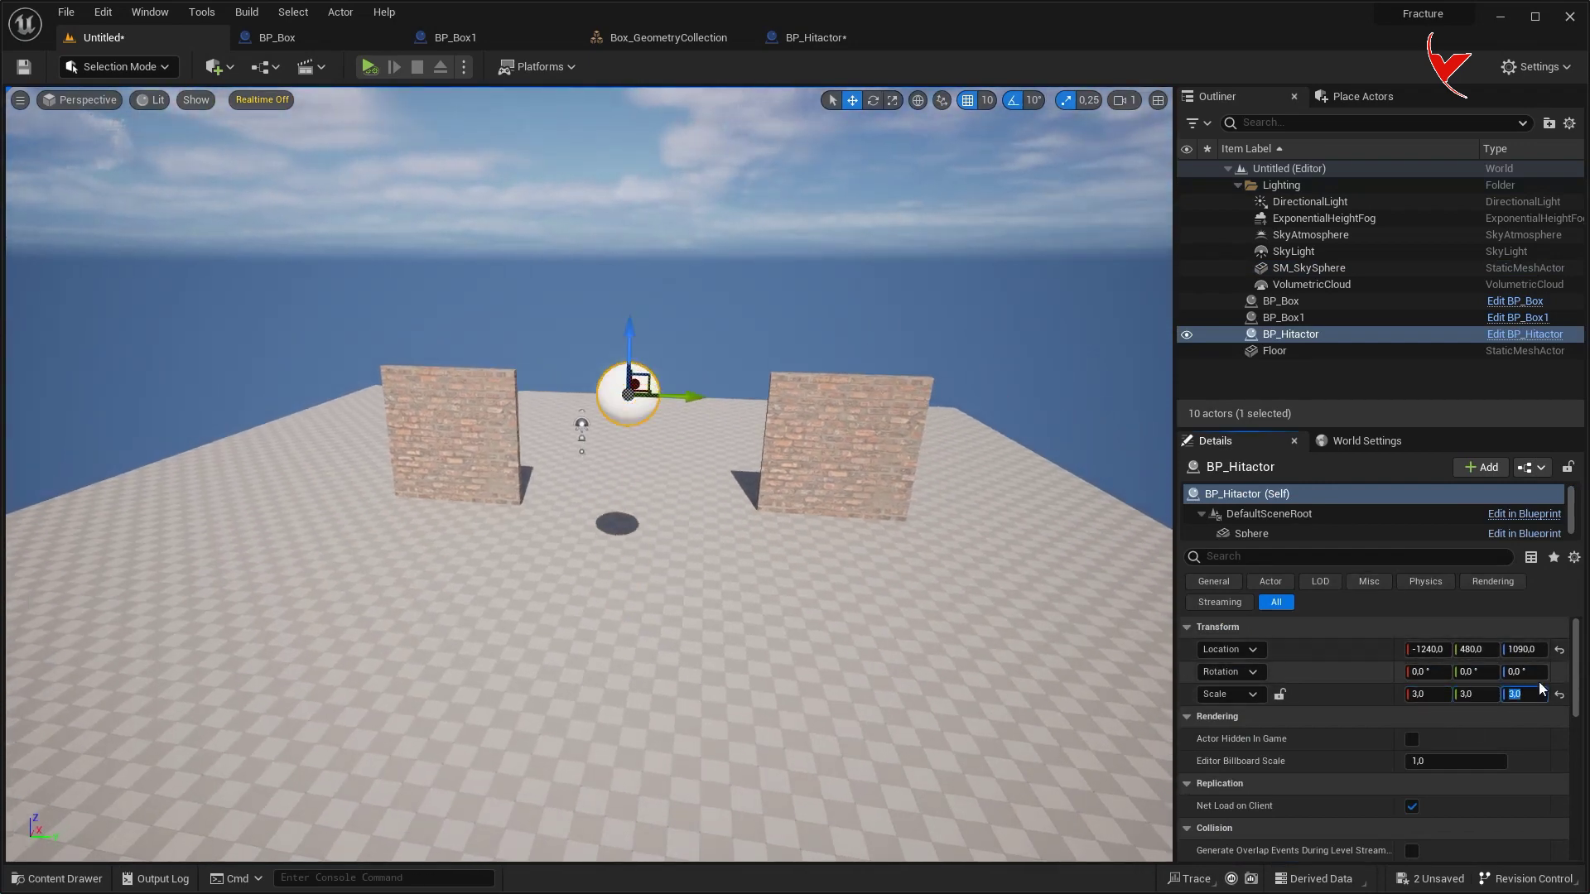
Duplicate BP_Box1 as BP_Box2 and place it in the level, shifted right.
key("ctrl+space")
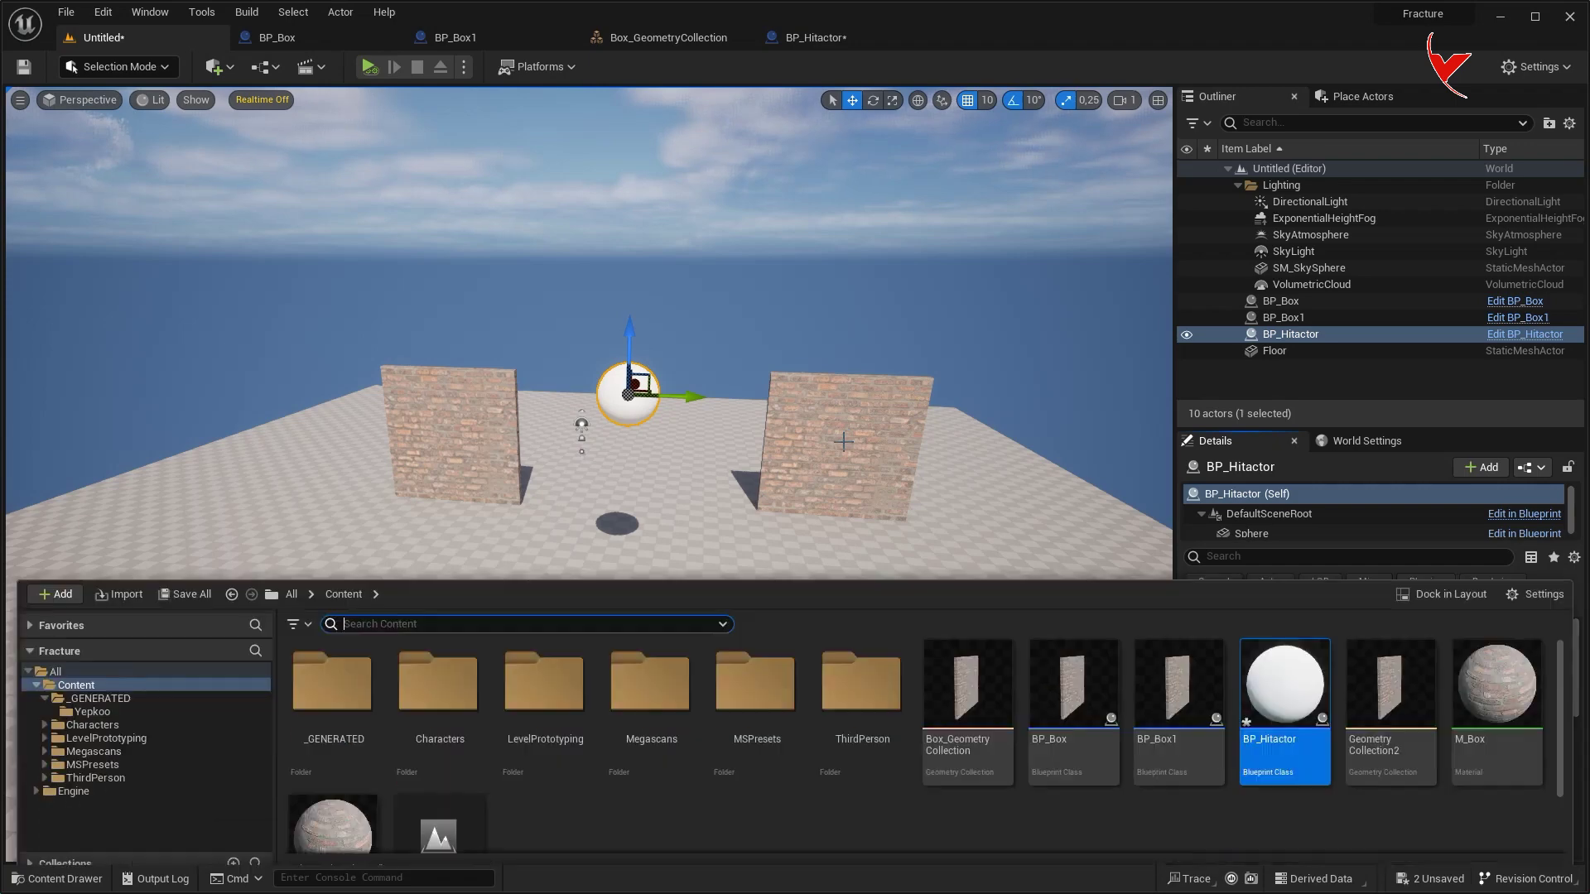
right_click(1177, 687)
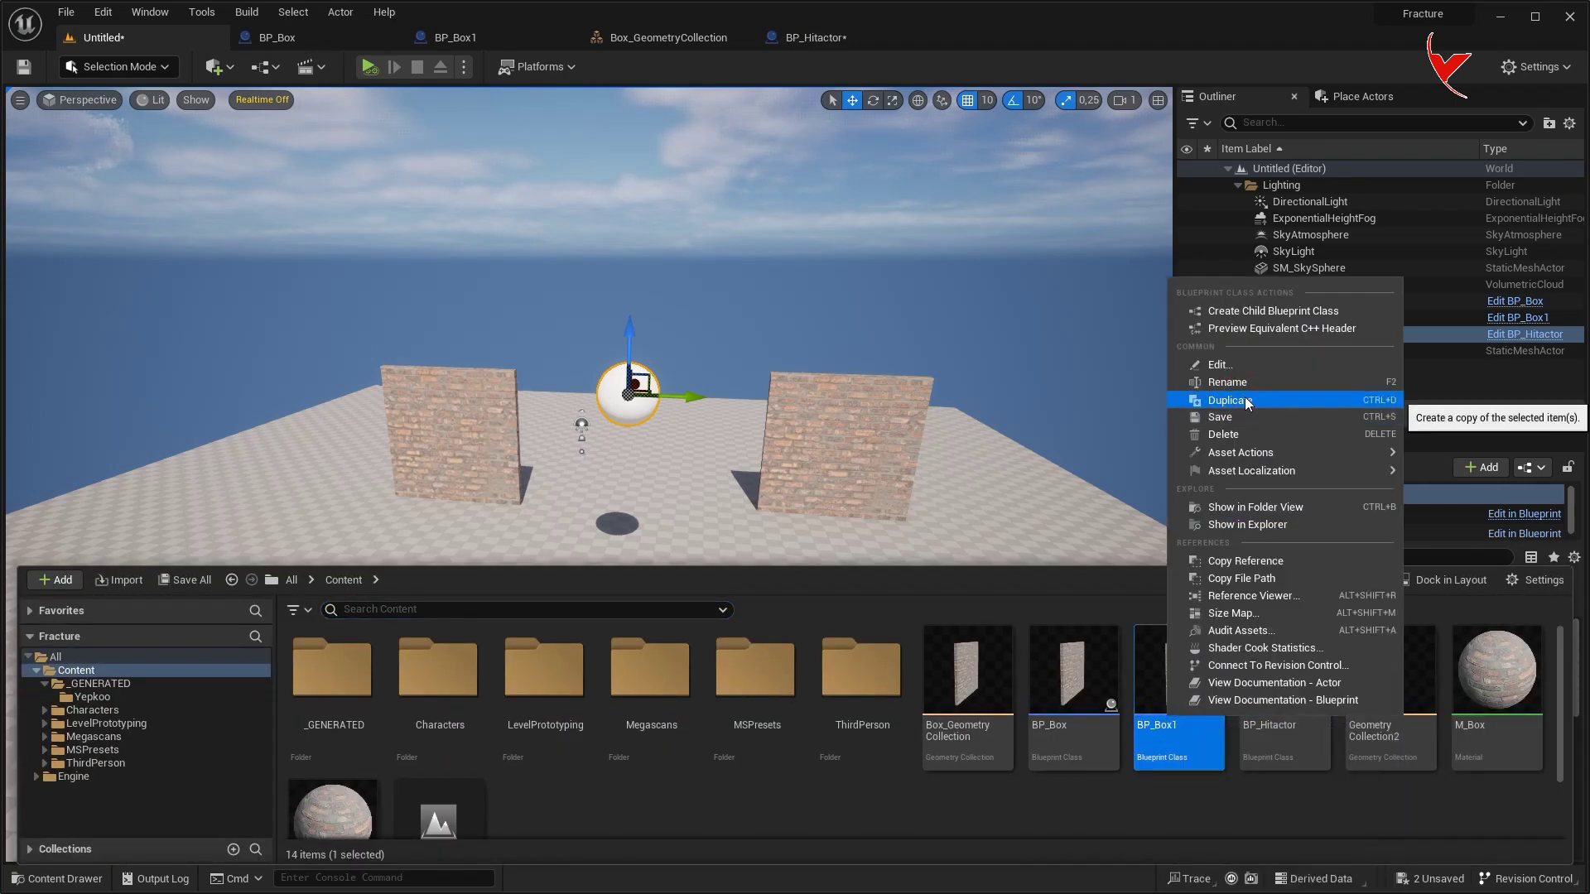
left_click(1225, 400)
mouse_move(1284, 679)
left_mouse_down()
mouse_move(656, 588)
mouse_move(629, 663)
left_mouse_up()
right_click_drag(629, 662, 687, 575)
left_click_drag(613, 605, 733, 583)
Raise the hit-actor sphere high above BP_Box2 and play-test the level.
left_click(725, 406)
left_click_drag(727, 364, 759, 117)
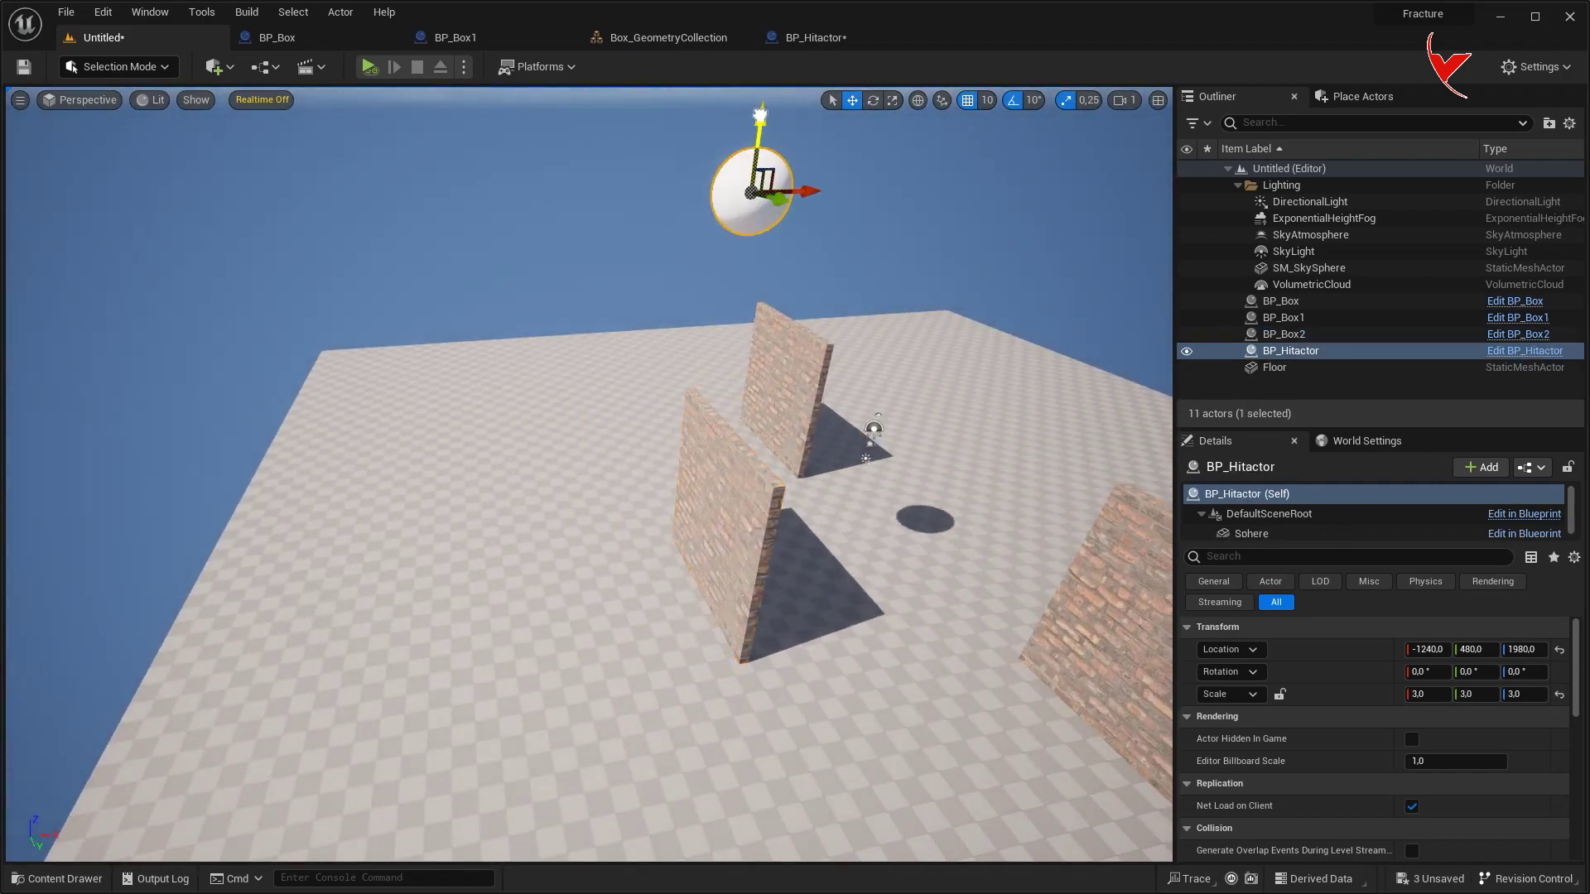
right_click_drag(759, 118, 599, 331)
left_click_drag(598, 330, 652, 329)
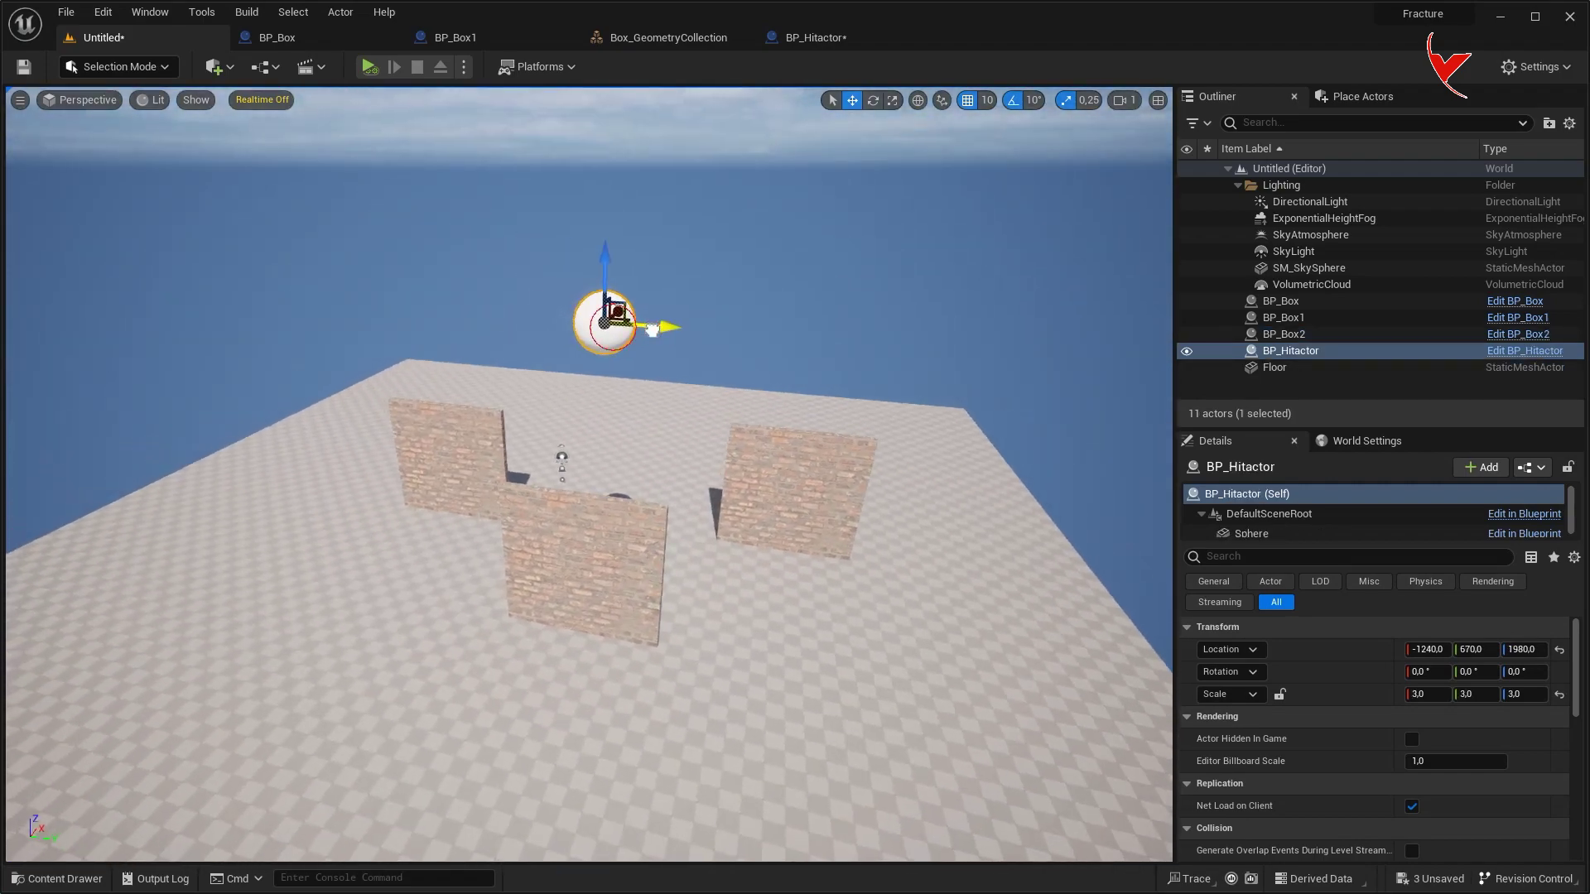
left_click(369, 73)
key("Escape")
left_click(1518, 334)
Add a Box Collision component to BP_Box2 under its geometry collection.
left_click(286, 98)
left_click(118, 188)
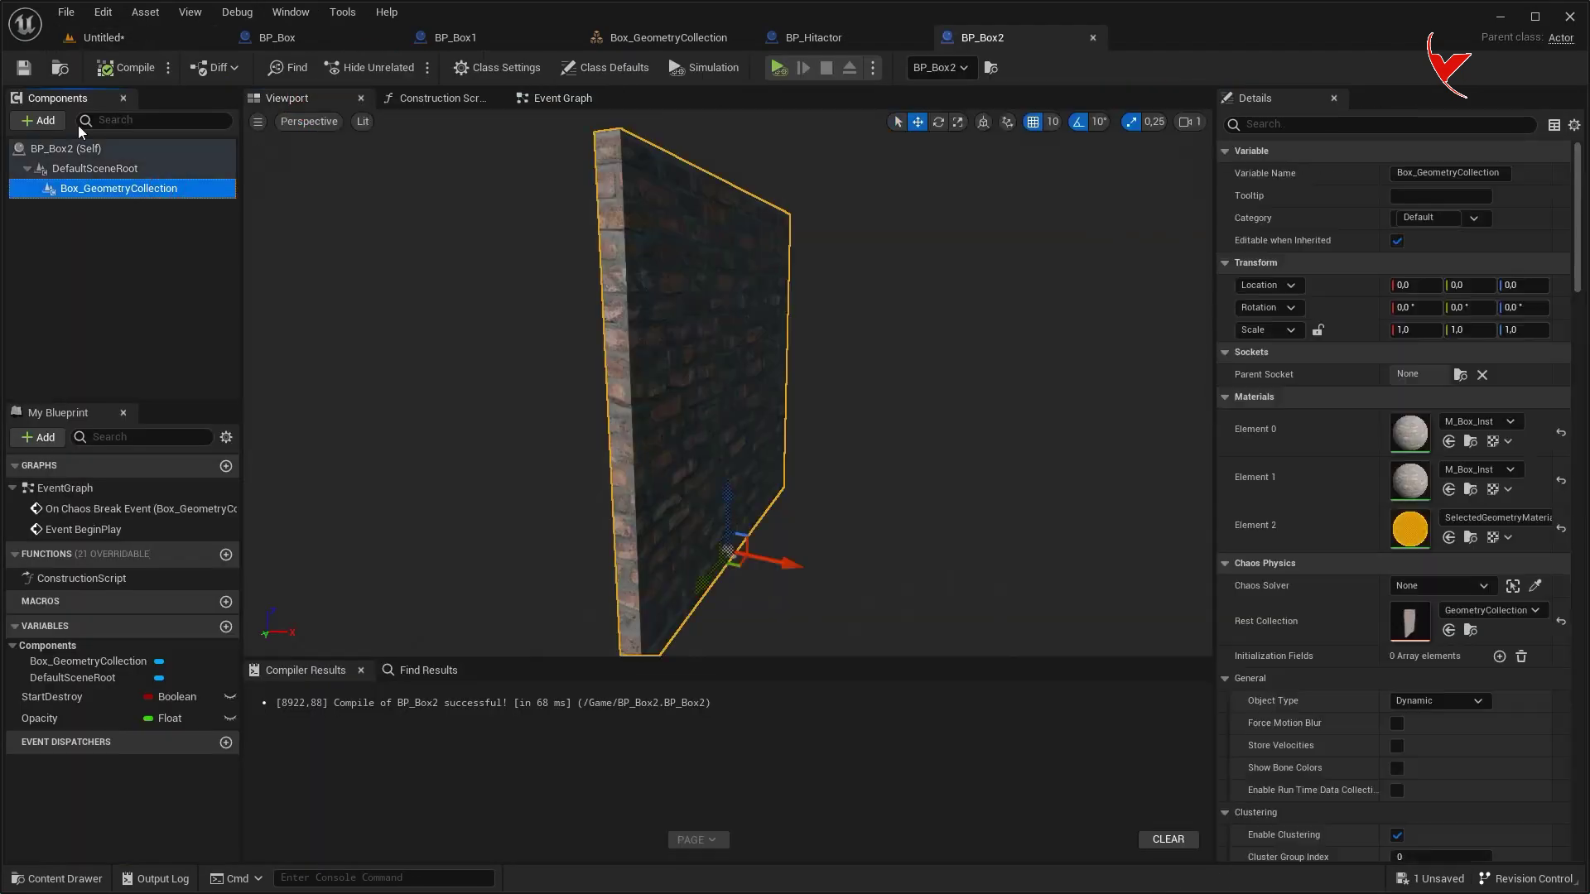
left_click(39, 120)
type("x")
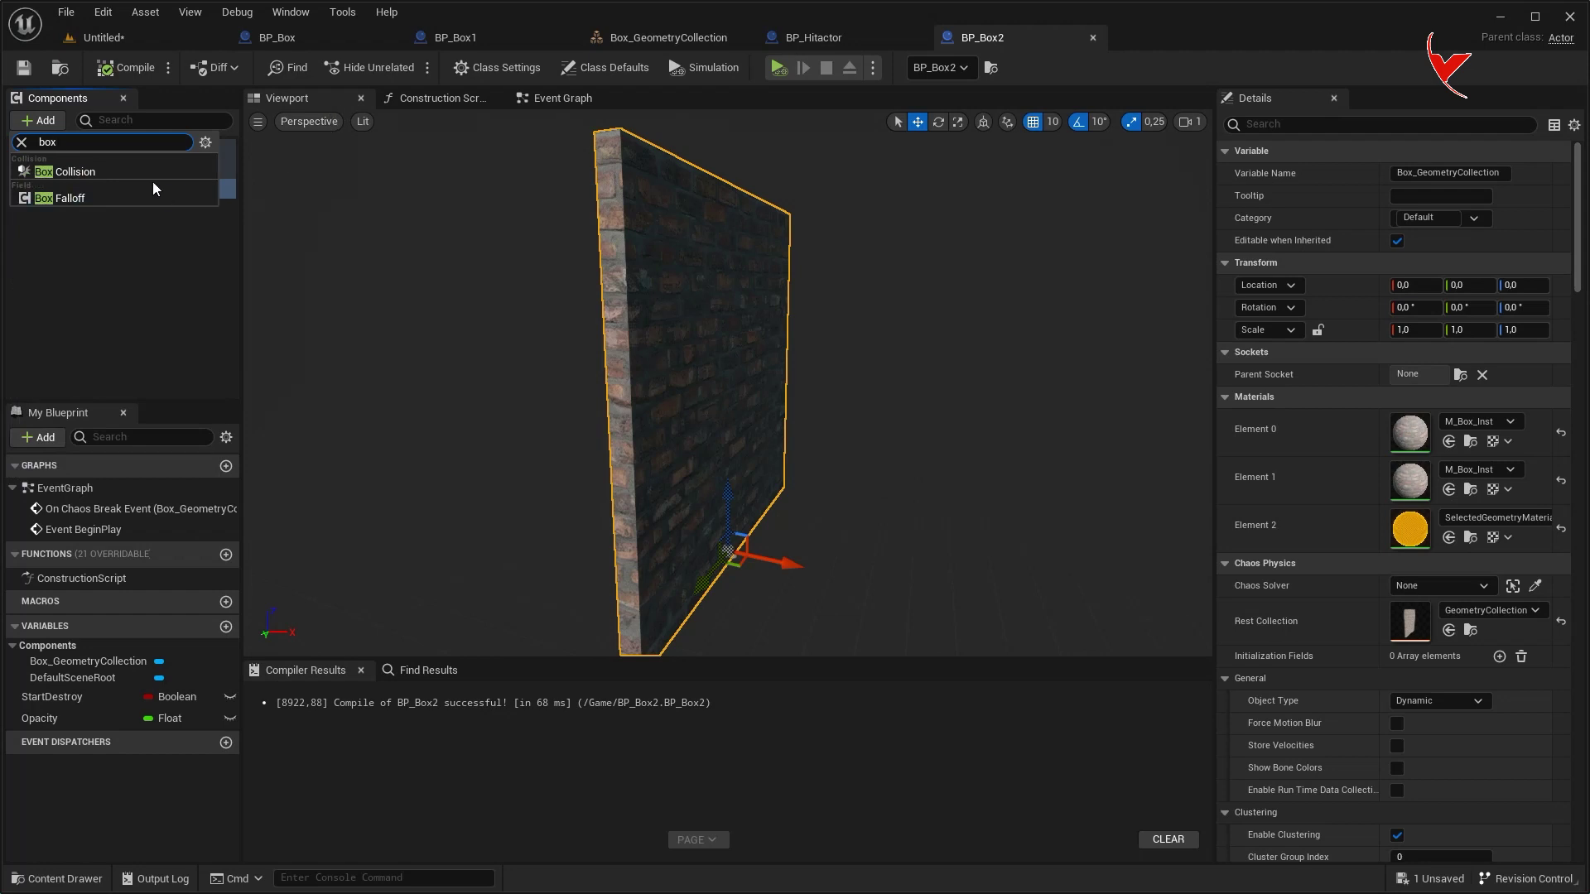
left_click(151, 174)
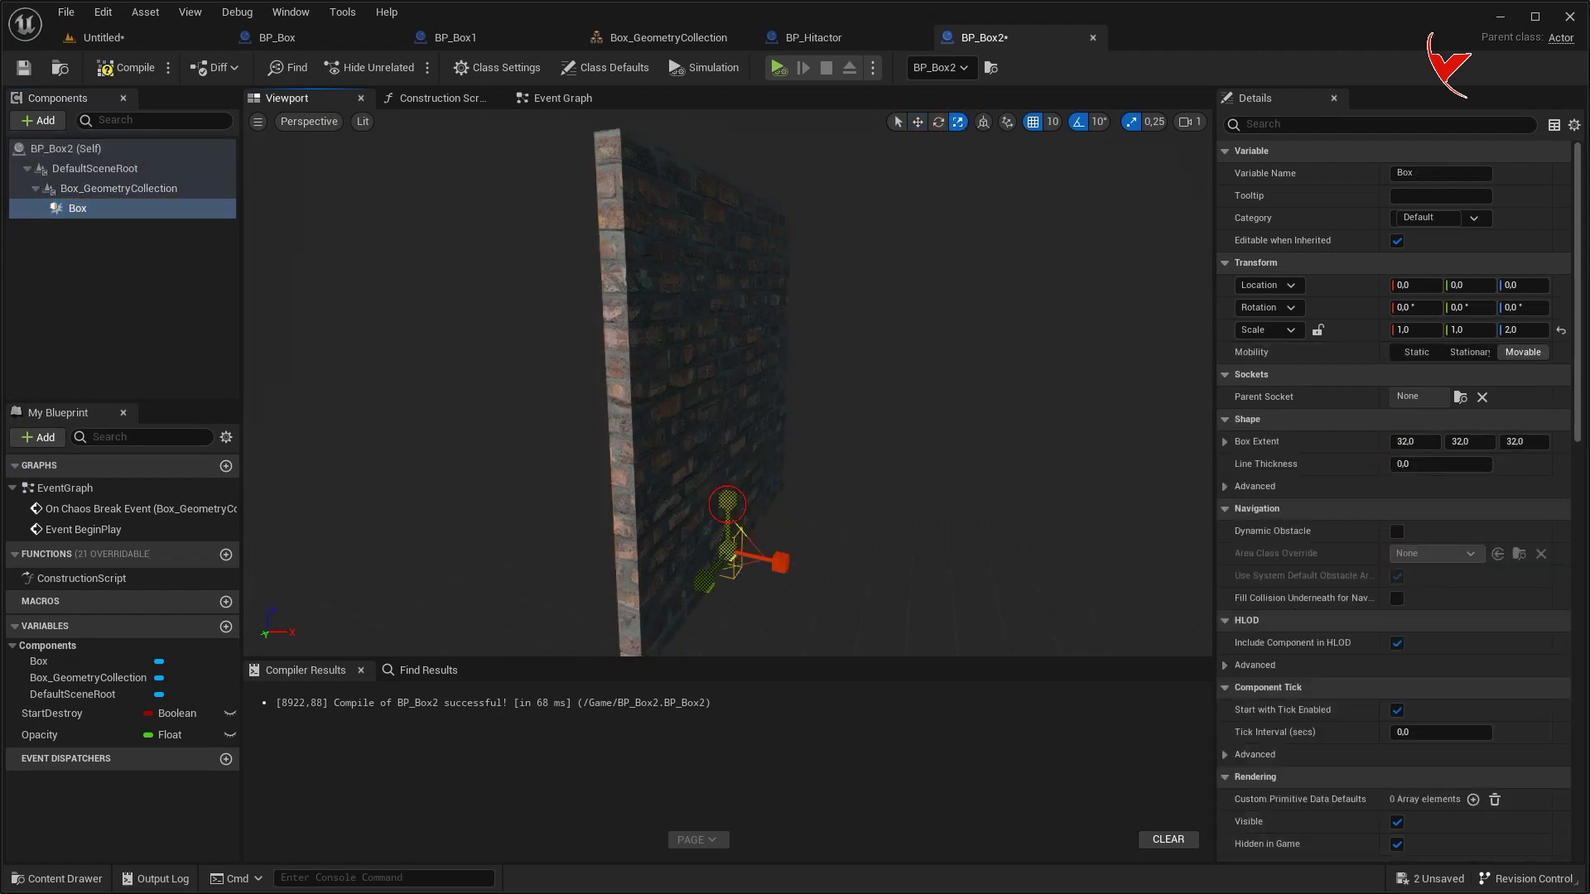
Scale the box to 1×16×12.75, raise it to Z 670, and add On Component Begin Overlap.
right_click_drag(769, 598, 836, 579)
mouse_move(710, 479)
left_mouse_down()
mouse_move(655, 484)
mouse_move(757, 489)
left_mouse_up()
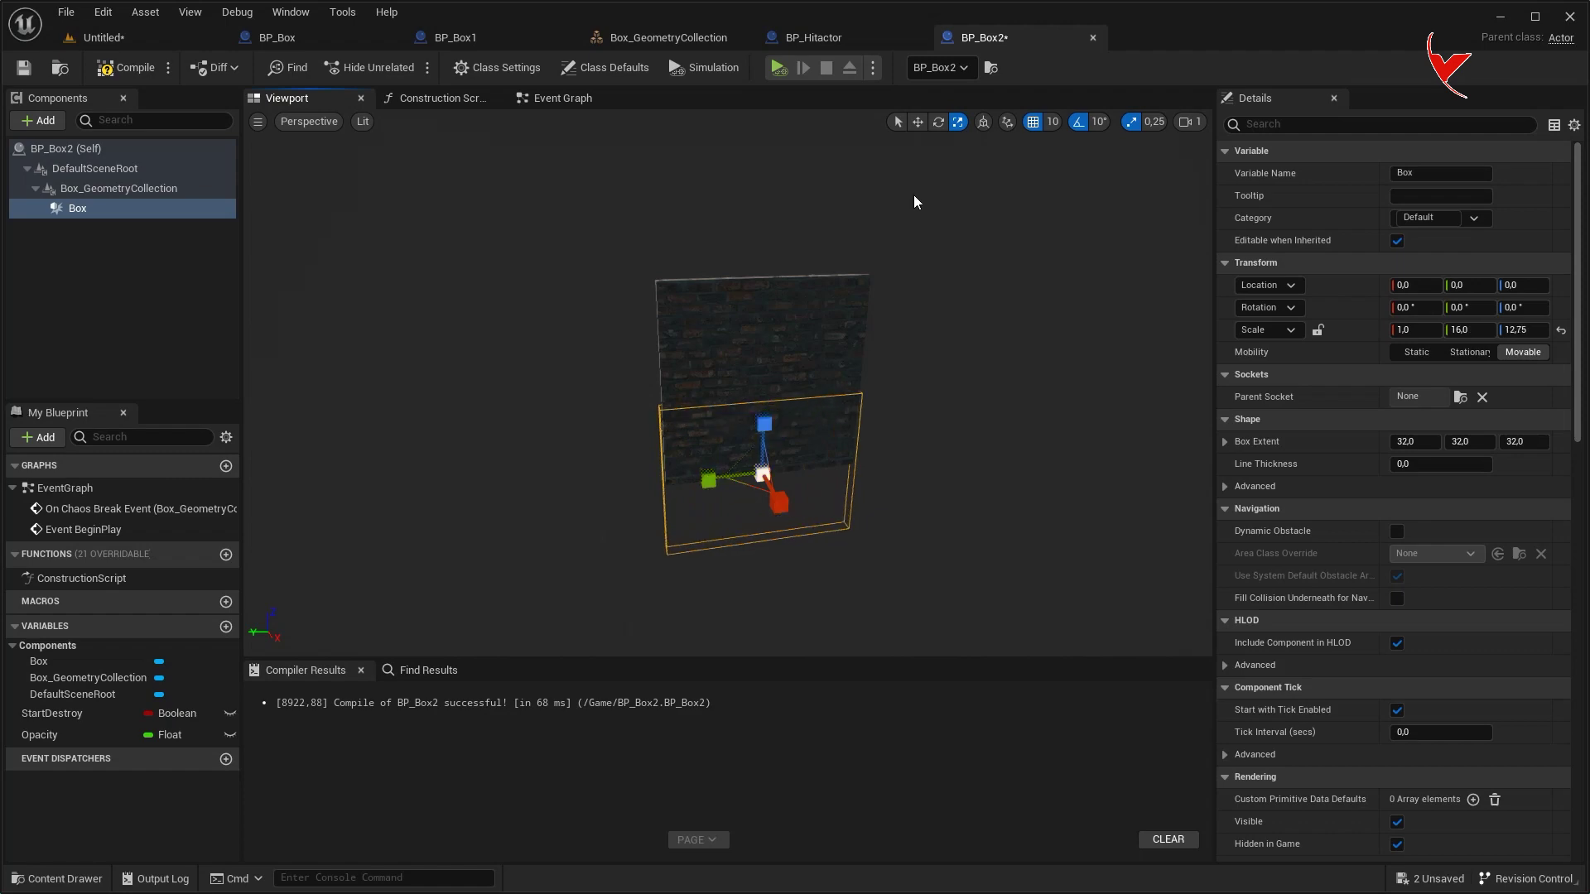
left_click_drag(763, 430, 743, 264)
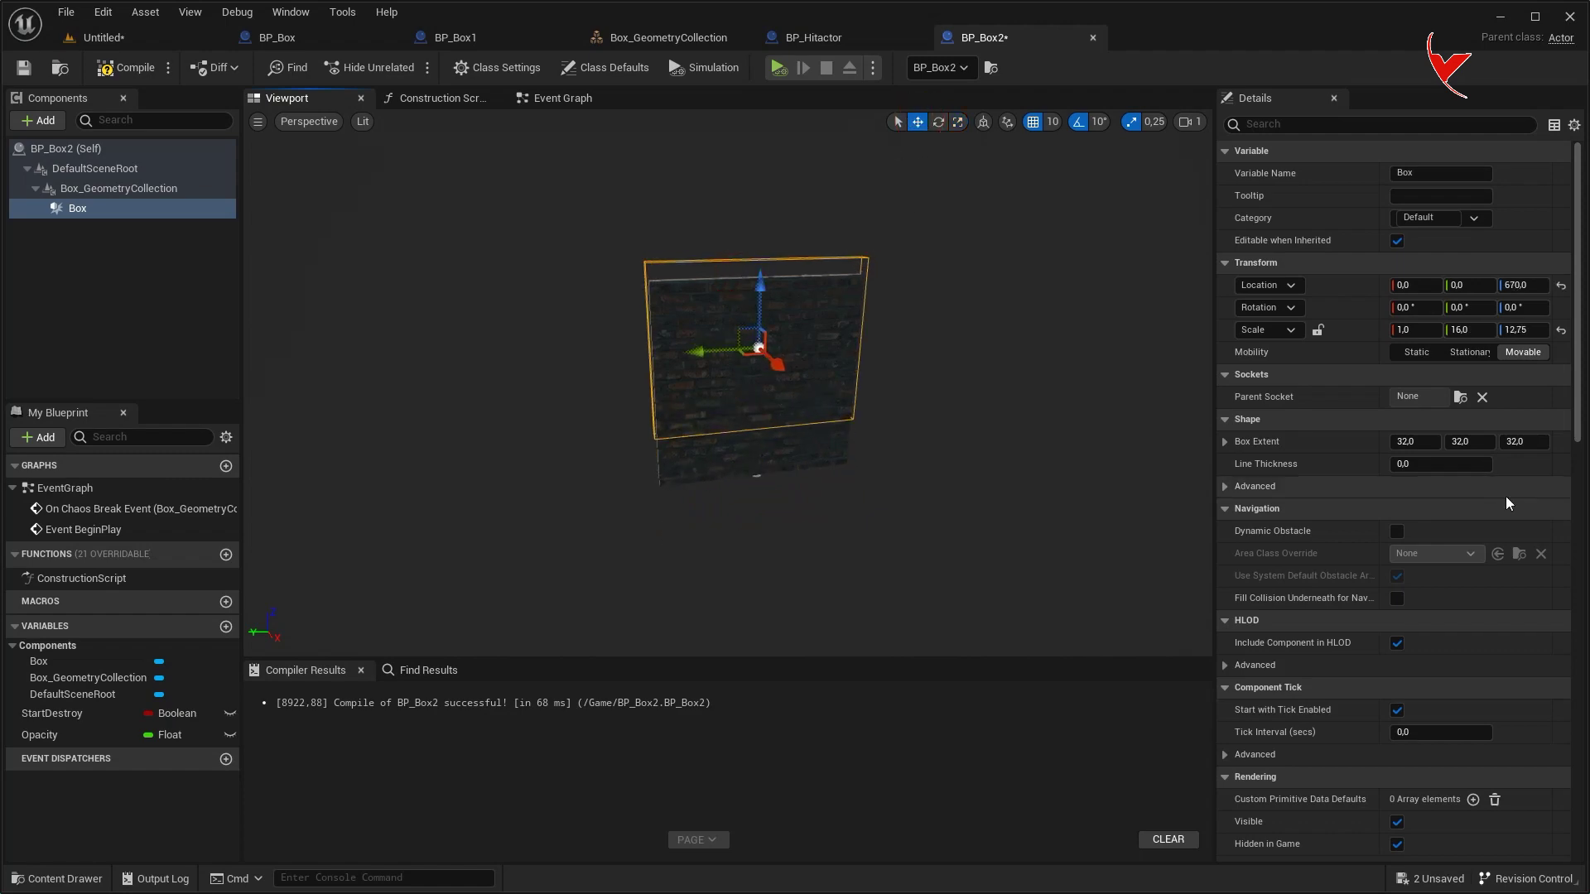
scroll(1508, 503, "down", 5)
scroll(1508, 502, "down", 5)
left_click(1417, 454)
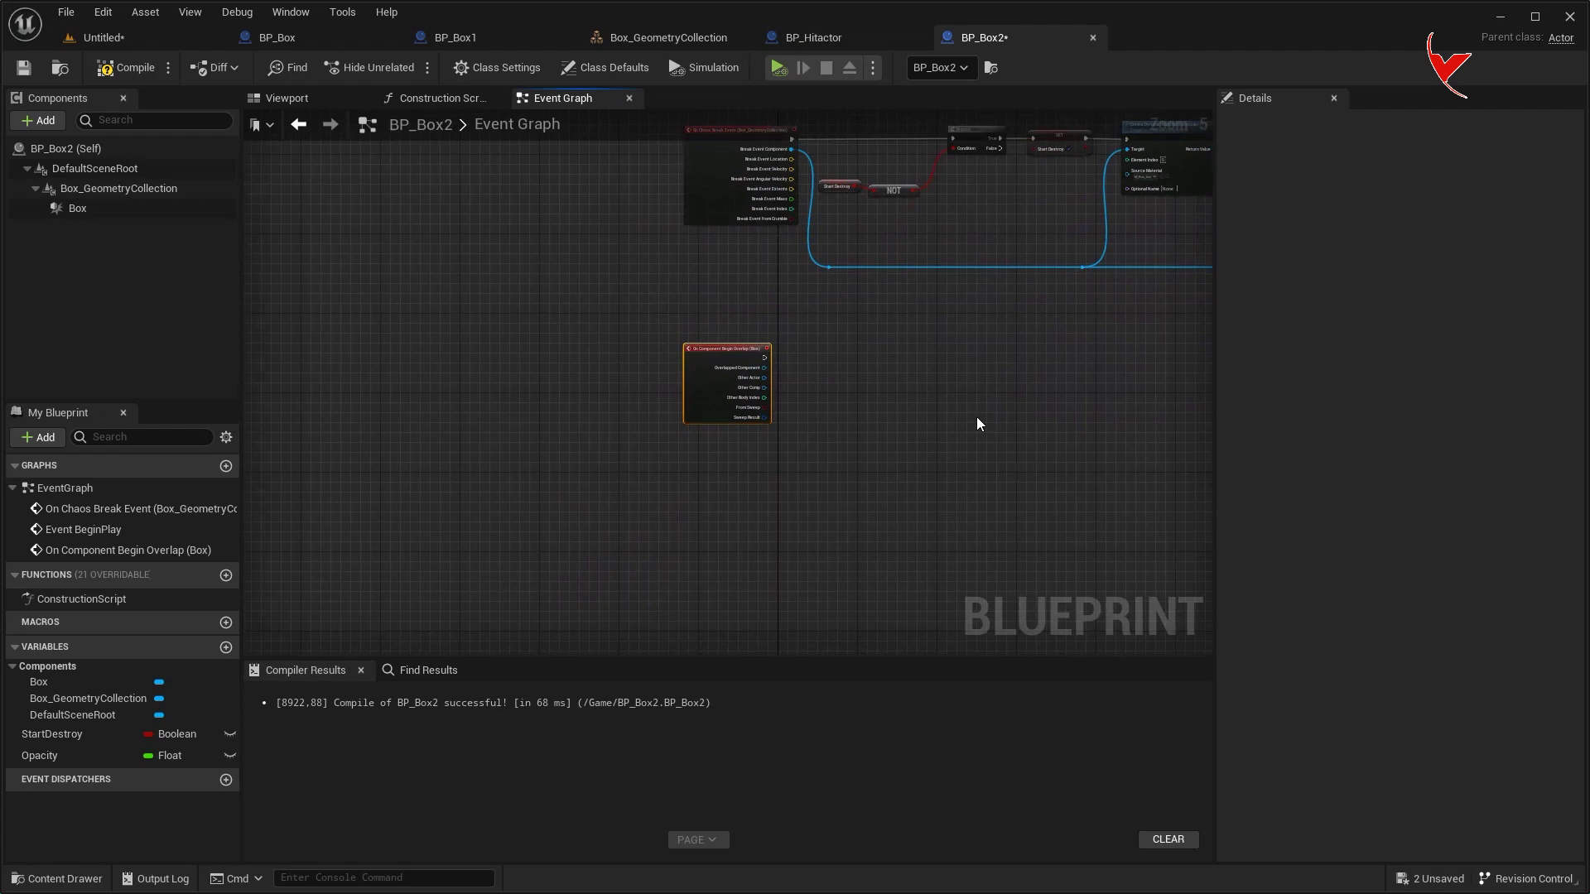
Rearrange BP_Box2's event graph, moving three selected nodes up and to the right.
scroll(975, 356, "down", 1)
scroll(797, 452, "down", 2)
right_click_drag(752, 175, 733, 409)
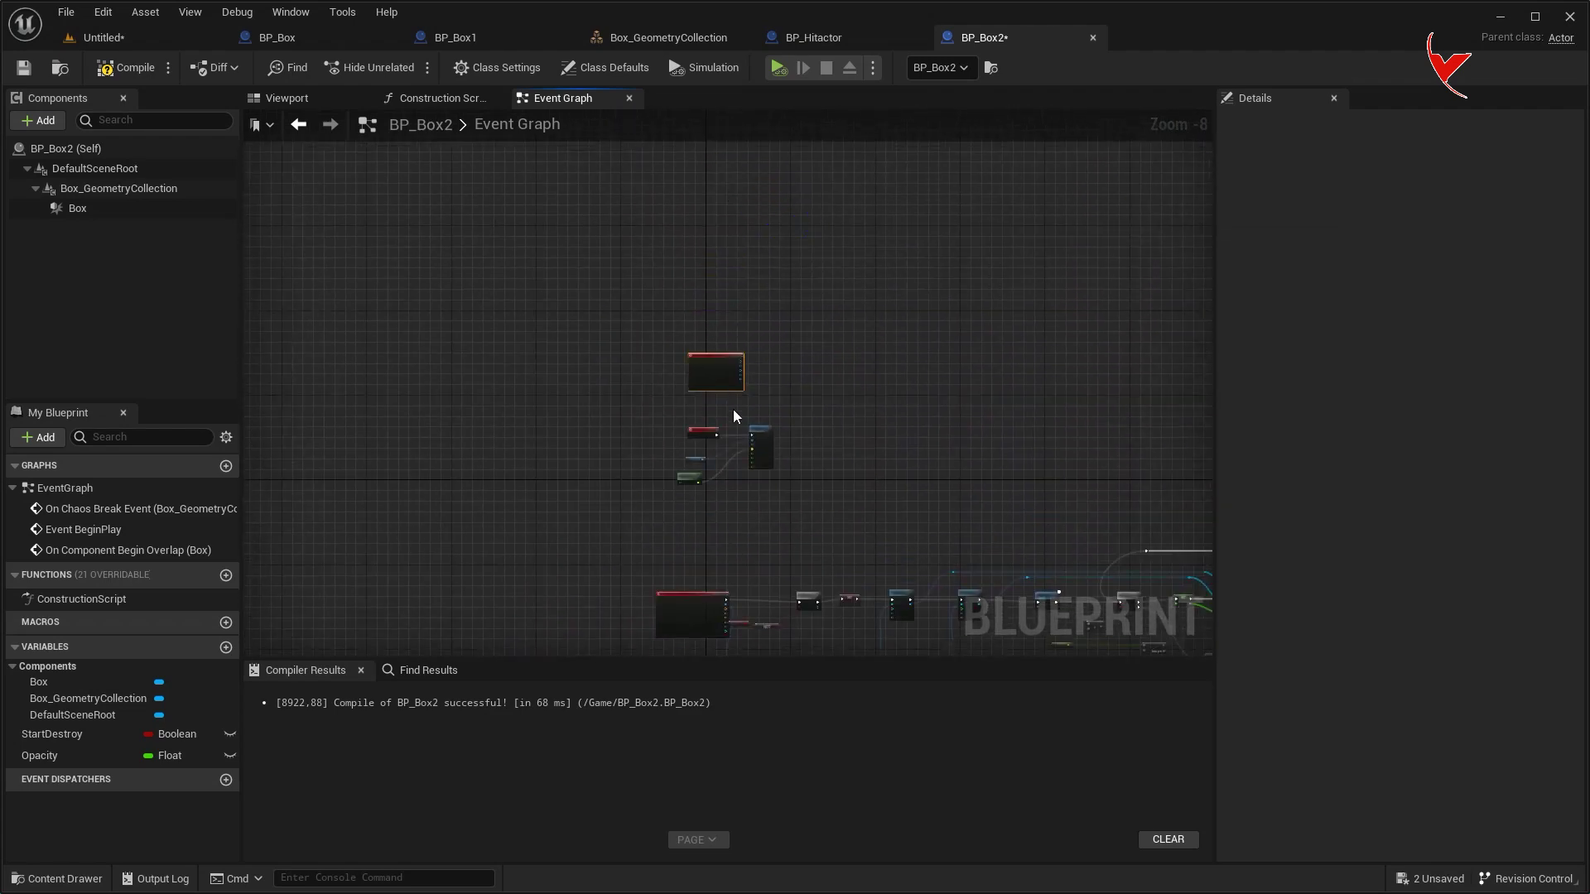
scroll(733, 414, "up", 5)
left_click_drag(530, 497, 876, 639)
left_click_drag(930, 451, 1269, 153)
right_click_drag(445, 329, 639, 397)
scroll(639, 398, "up", 2)
Wire Event BeginPlay to a Set Enable Damage from Collision node on Box_GeometryCollection.
left_click(168, 188)
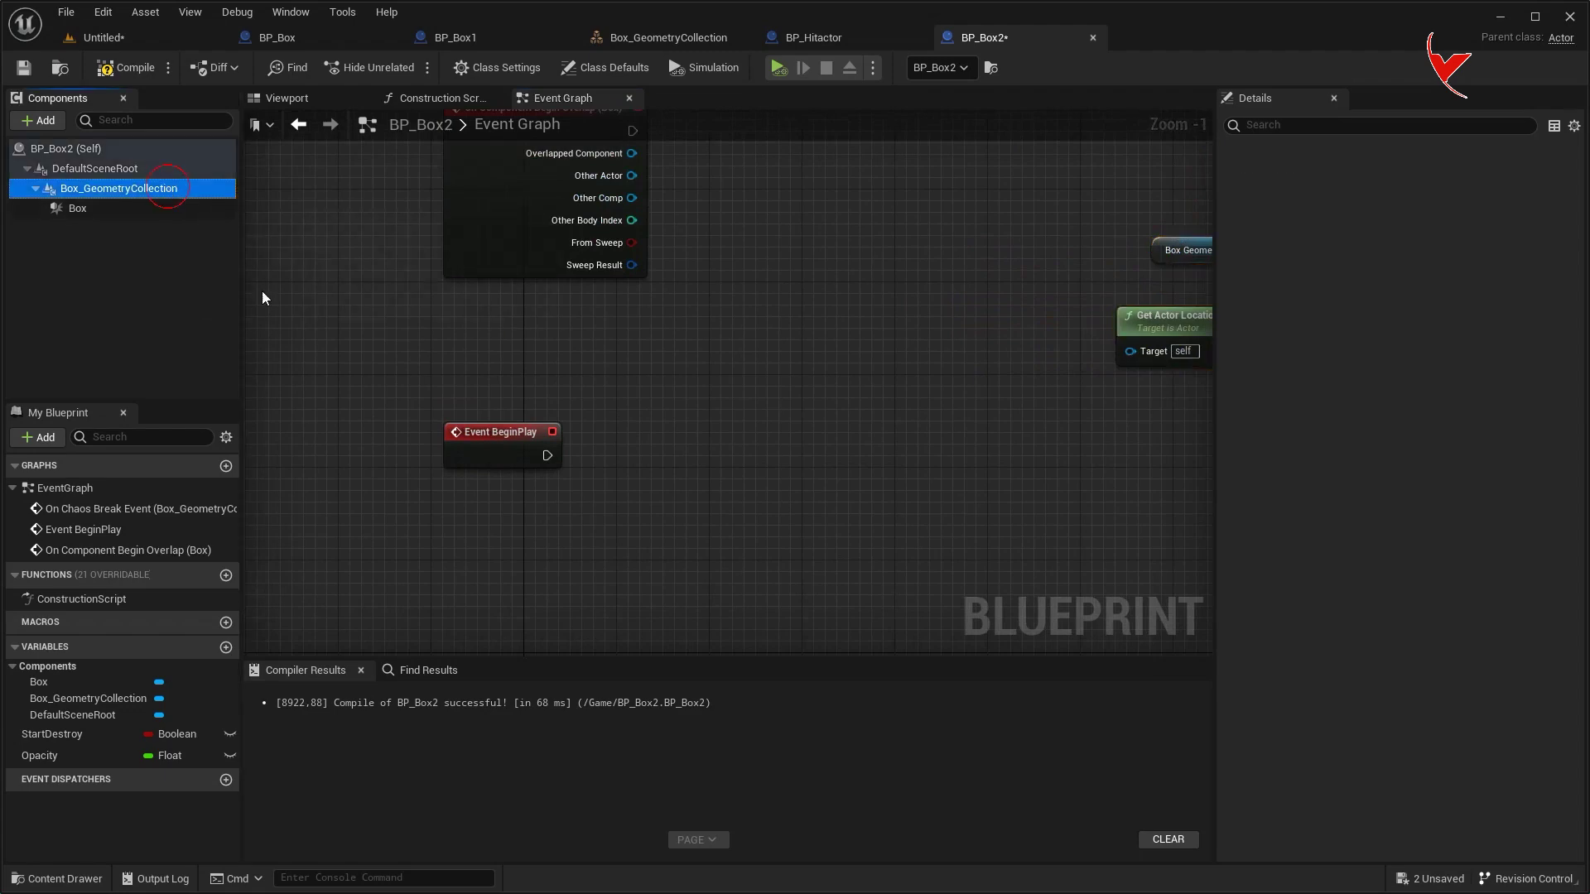
left_click_drag(187, 211, 447, 506)
left_click_drag(695, 513, 695, 514)
type("set enable dam")
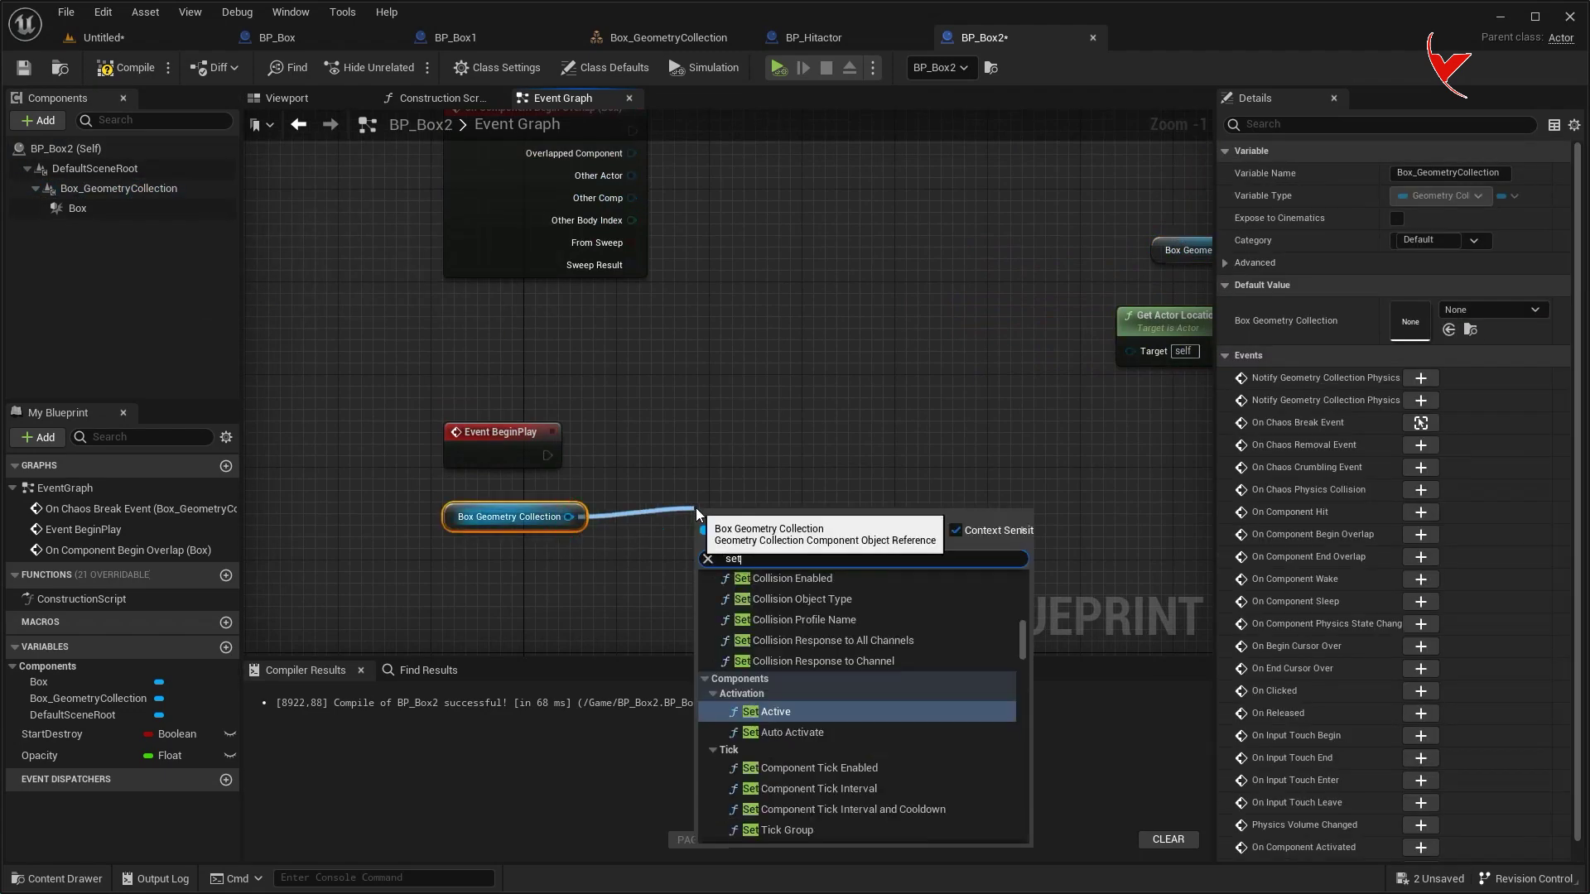
left_click(778, 594)
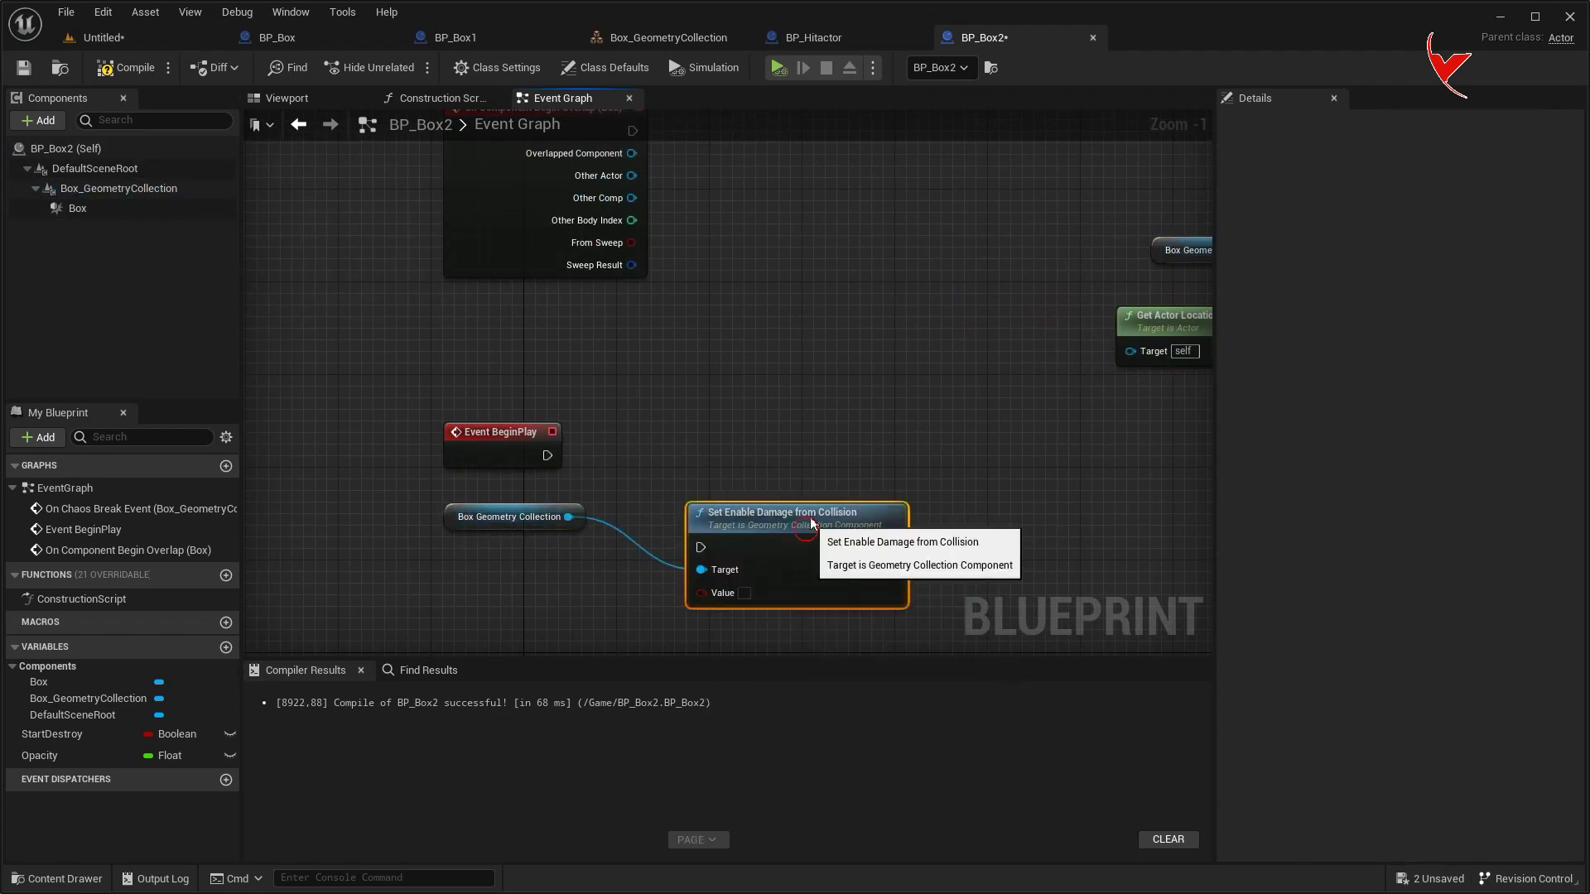
left_click_drag(722, 538, 745, 451)
left_click_drag(546, 455, 737, 454)
right_click_drag(736, 453, 672, 474)
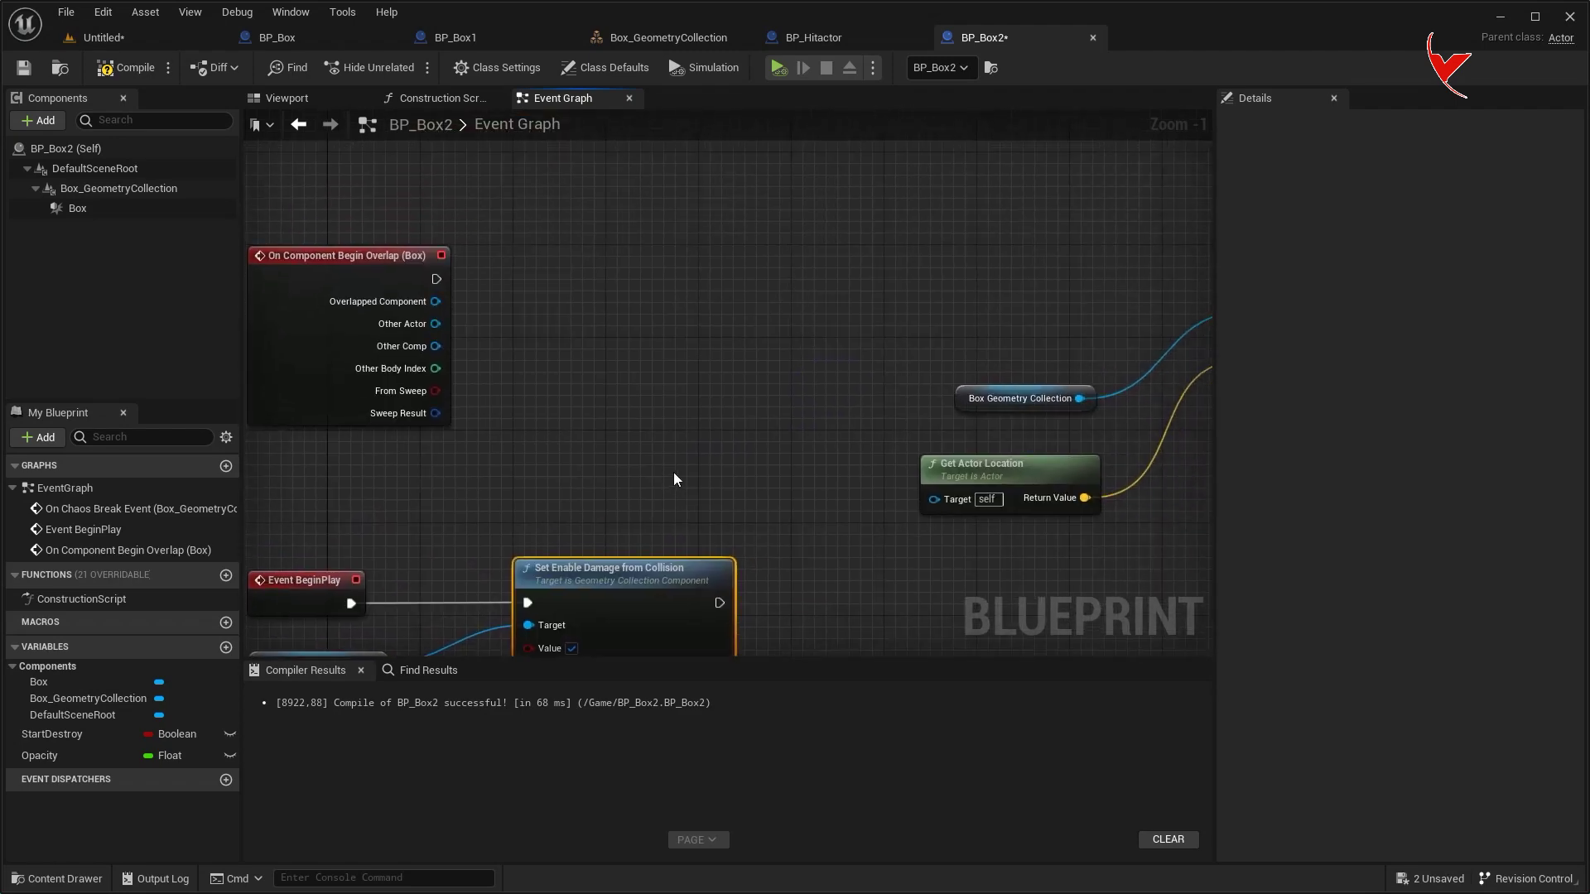
Add a Cast To BP_Hitactor node driven by the overlap event's Other Actor.
key("ctrl+space")
left_click(1371, 687)
mouse_move(439, 322)
left_mouse_down()
mouse_move(528, 319)
mouse_move(604, 257)
left_mouse_up()
type("cast to bp_hitactor")
key("Return")
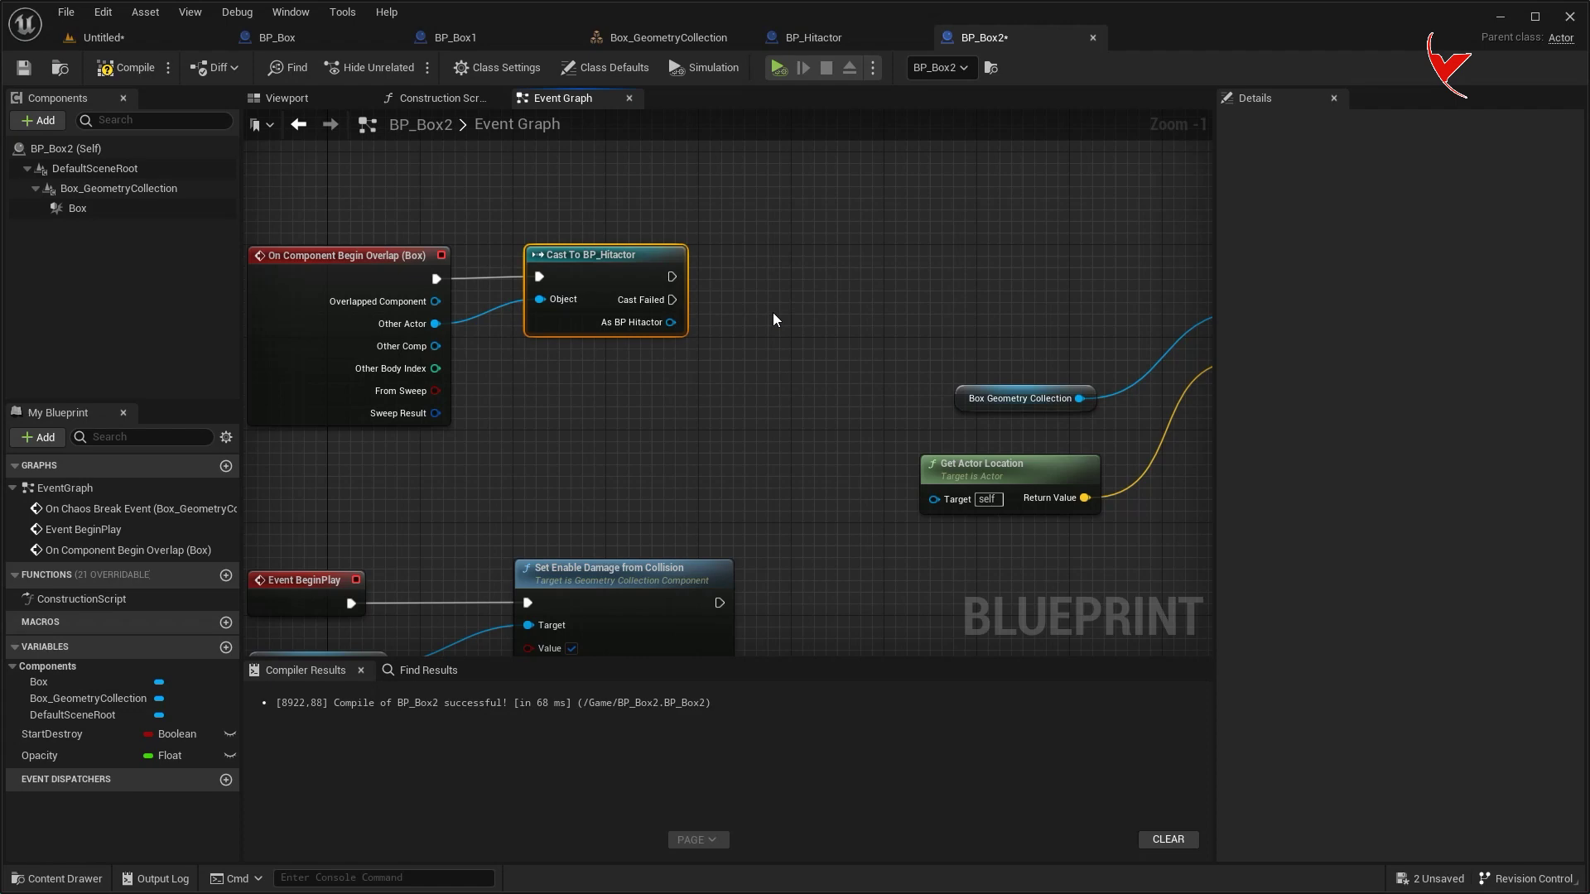
Duplicate the damage node after the cast and wire it into Apply External Strain.
left_click(612, 571)
key("ctrl+c")
key("ctrl+v")
scroll(757, 265, "up", 1)
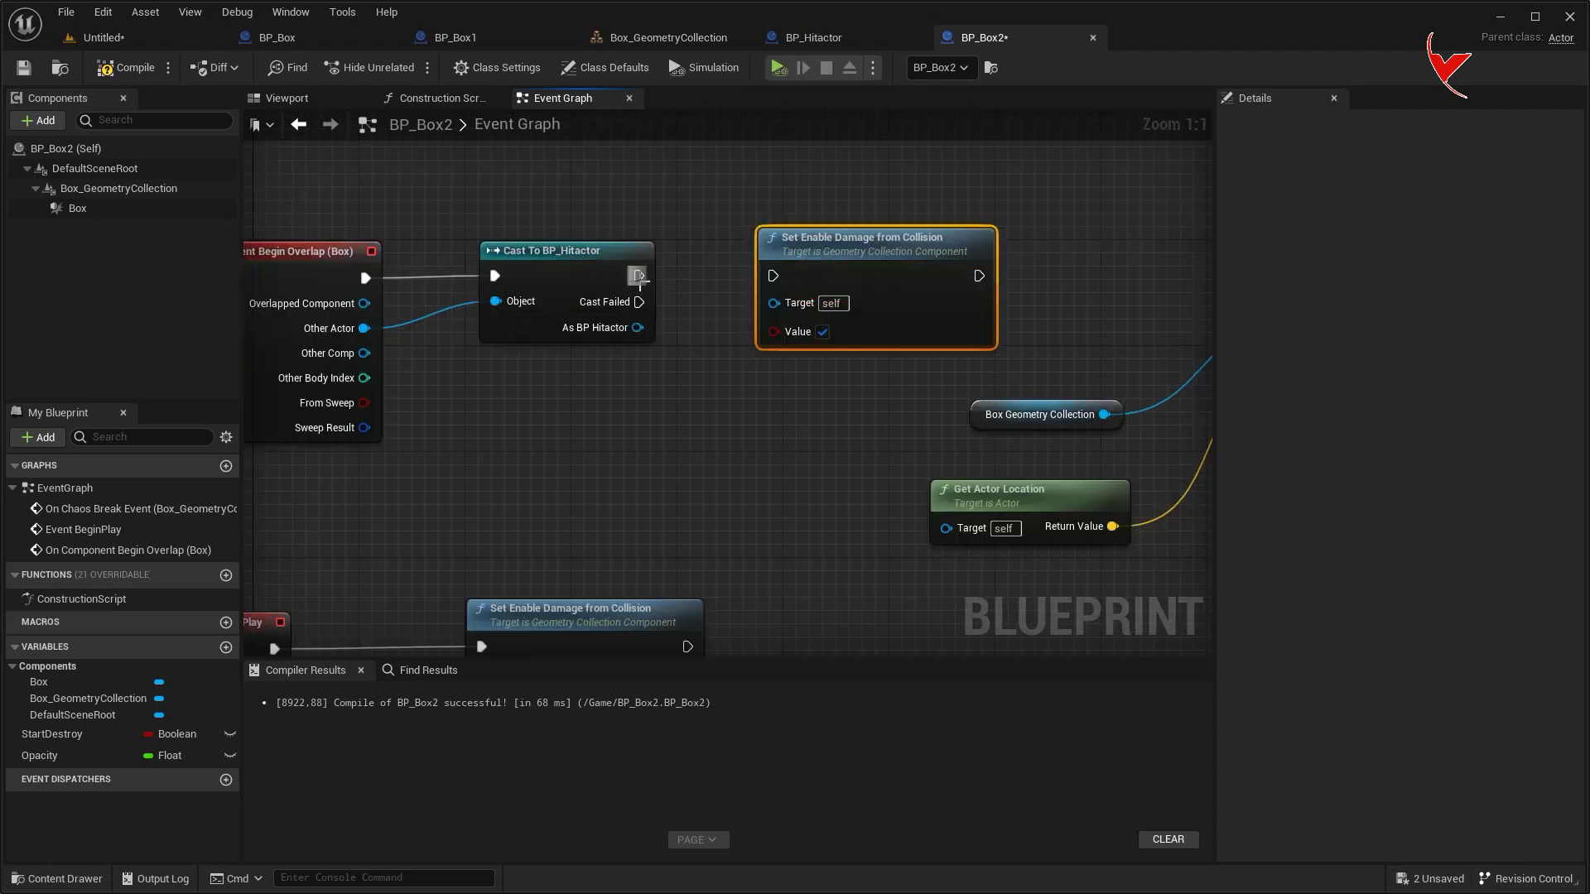
right_click_drag(941, 276, 707, 271)
left_click_drag(745, 270, 1069, 270)
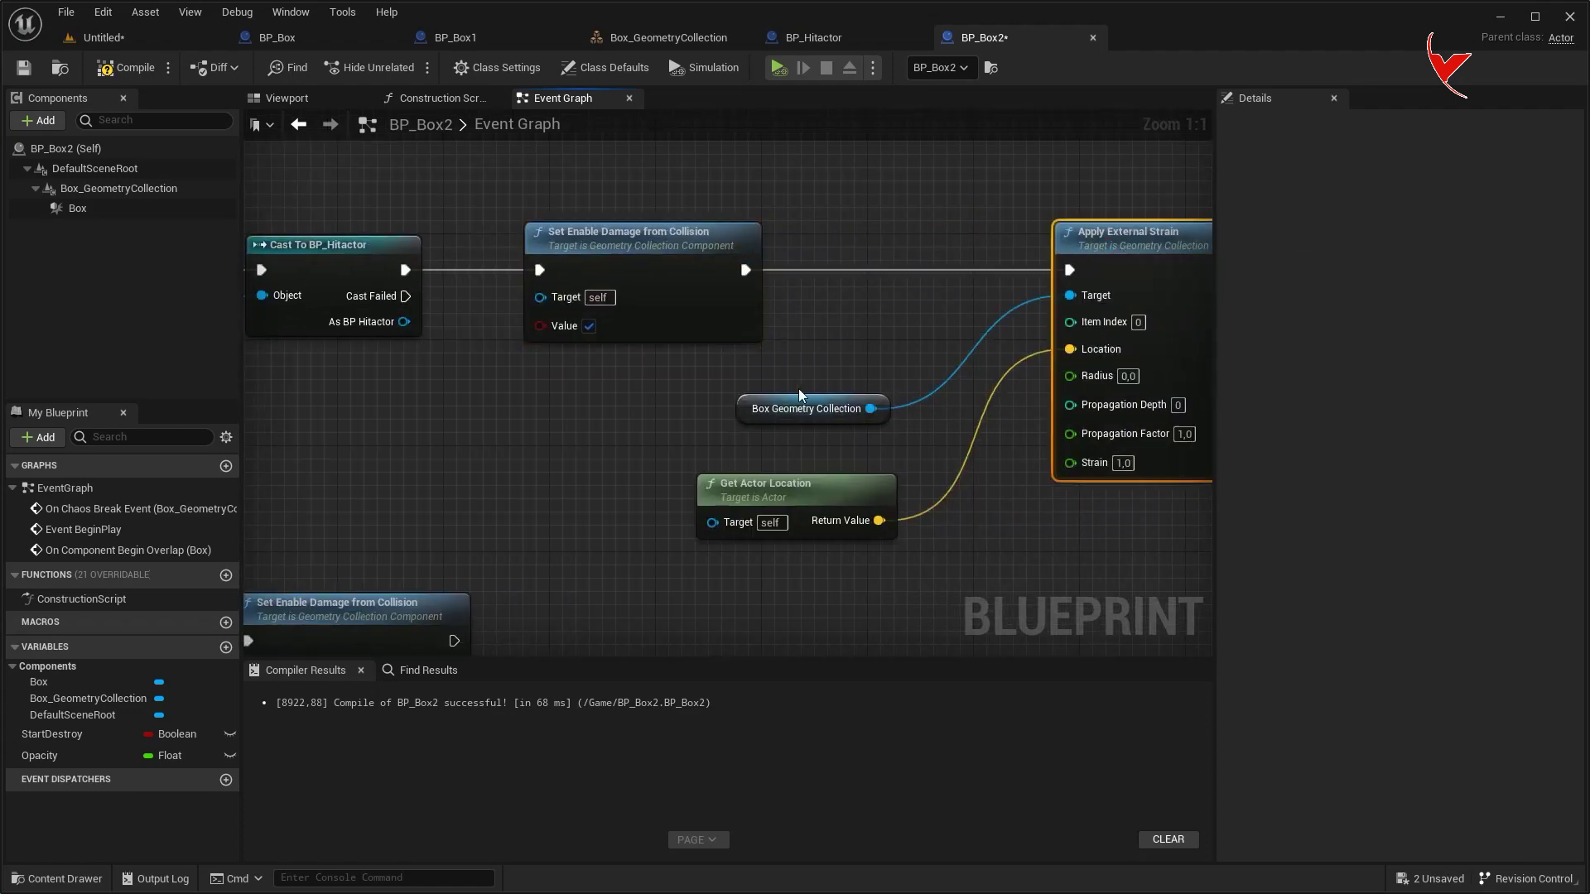
Feed Box Geometry Collection into the new damage node's Target, then play the level.
left_click_drag(747, 410, 335, 450)
left_click_drag(460, 448, 540, 297)
right_click_drag(382, 654, 618, 493)
scroll(618, 492, "down", 1)
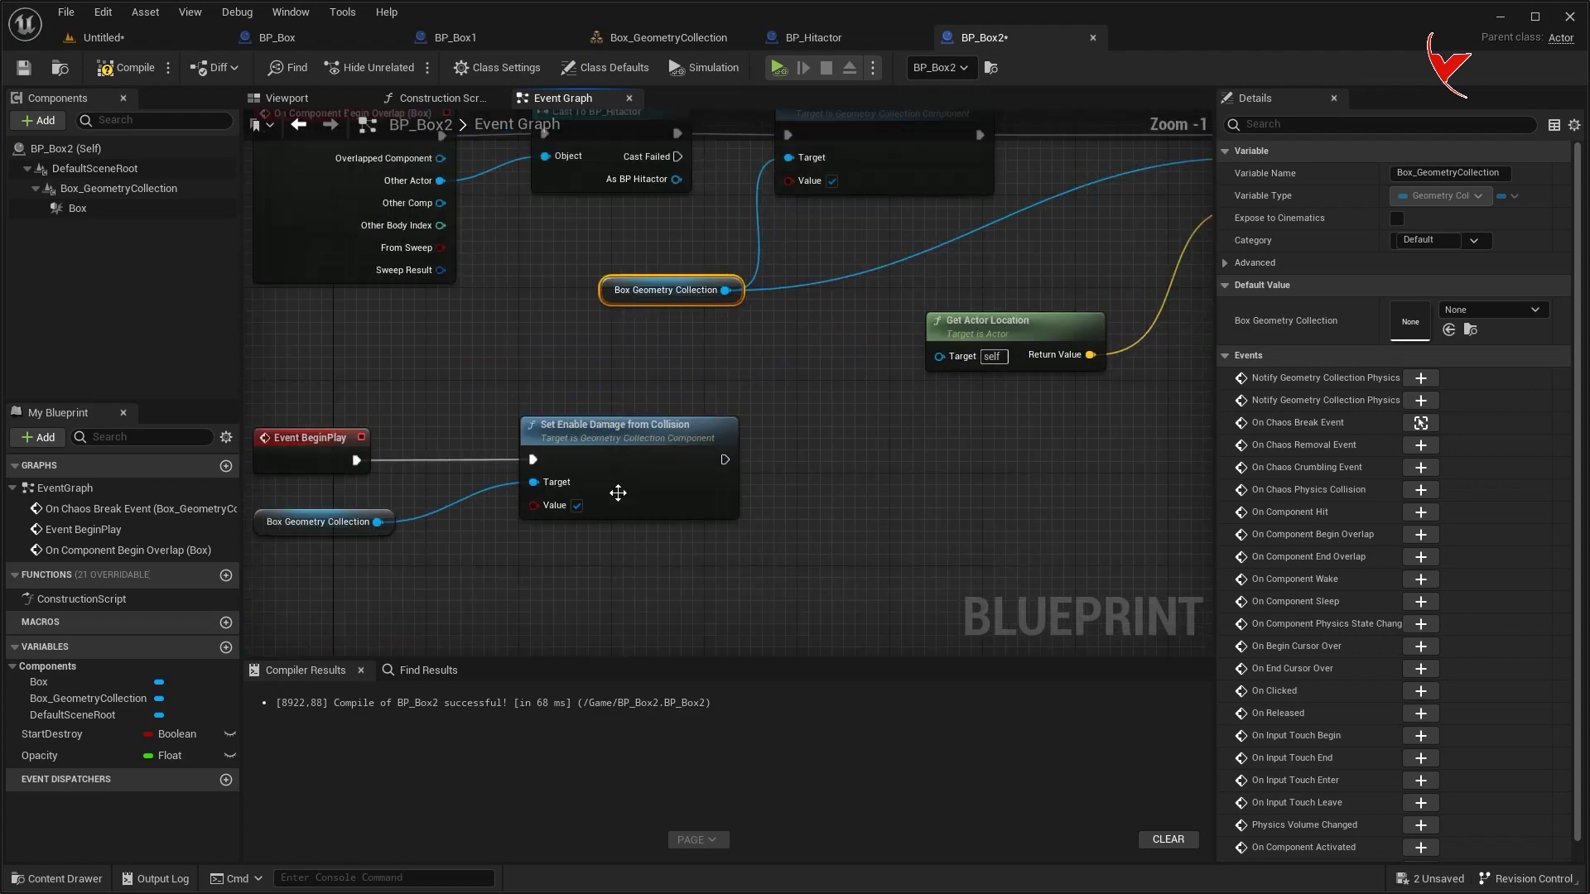
left_click(99, 38)
left_click(370, 67)
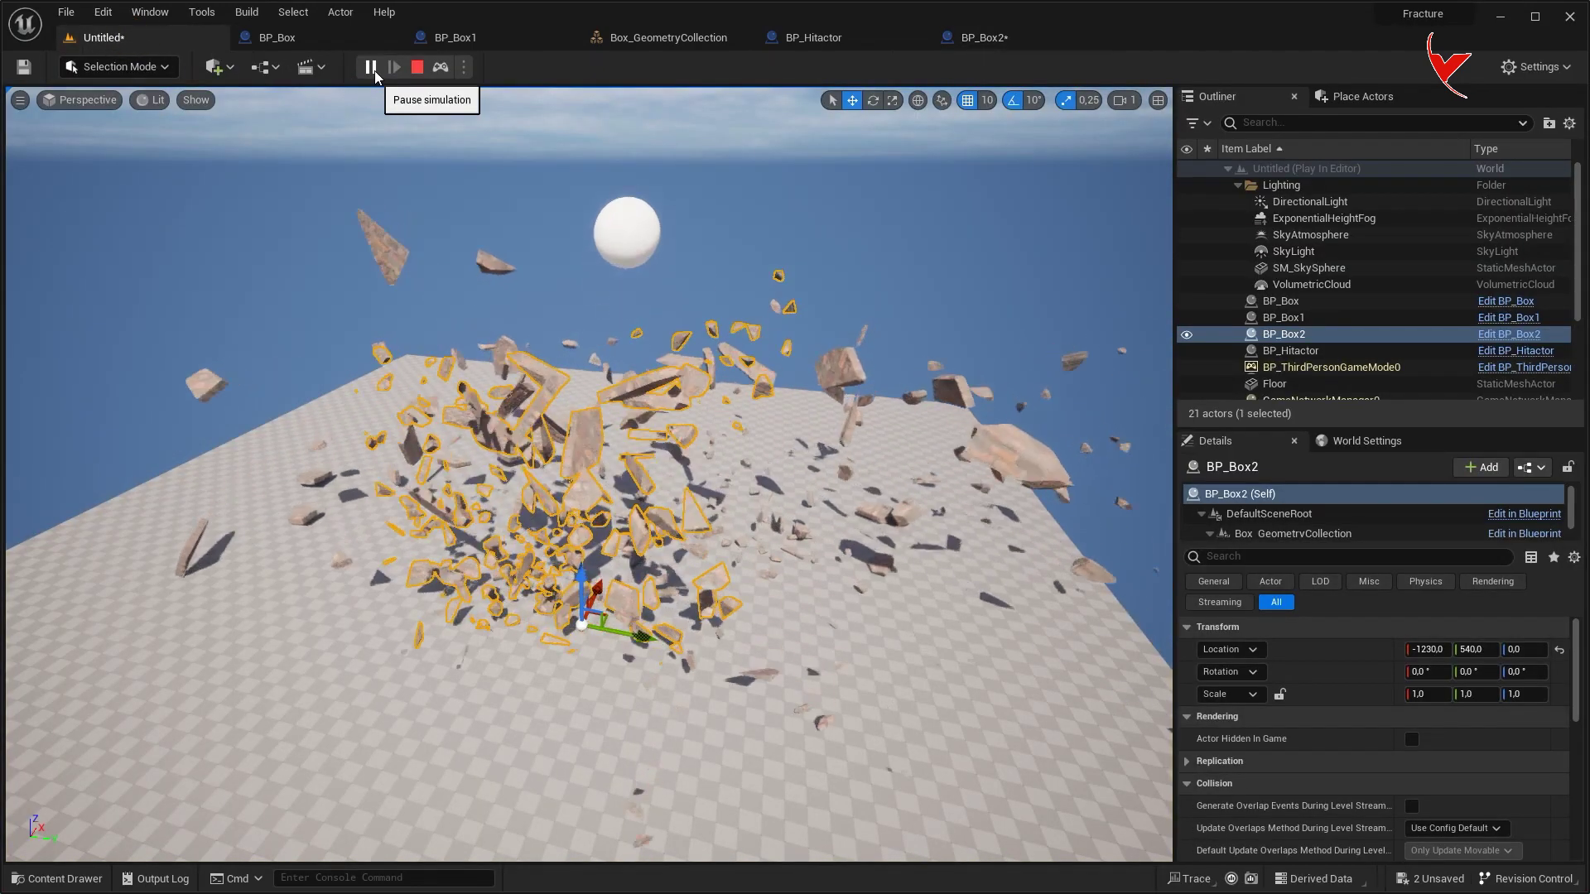
Stop the play session and shift four overlap-chain nodes right to make room.
left_click(417, 67)
left_click(973, 41)
right_click_drag(753, 458, 476, 488)
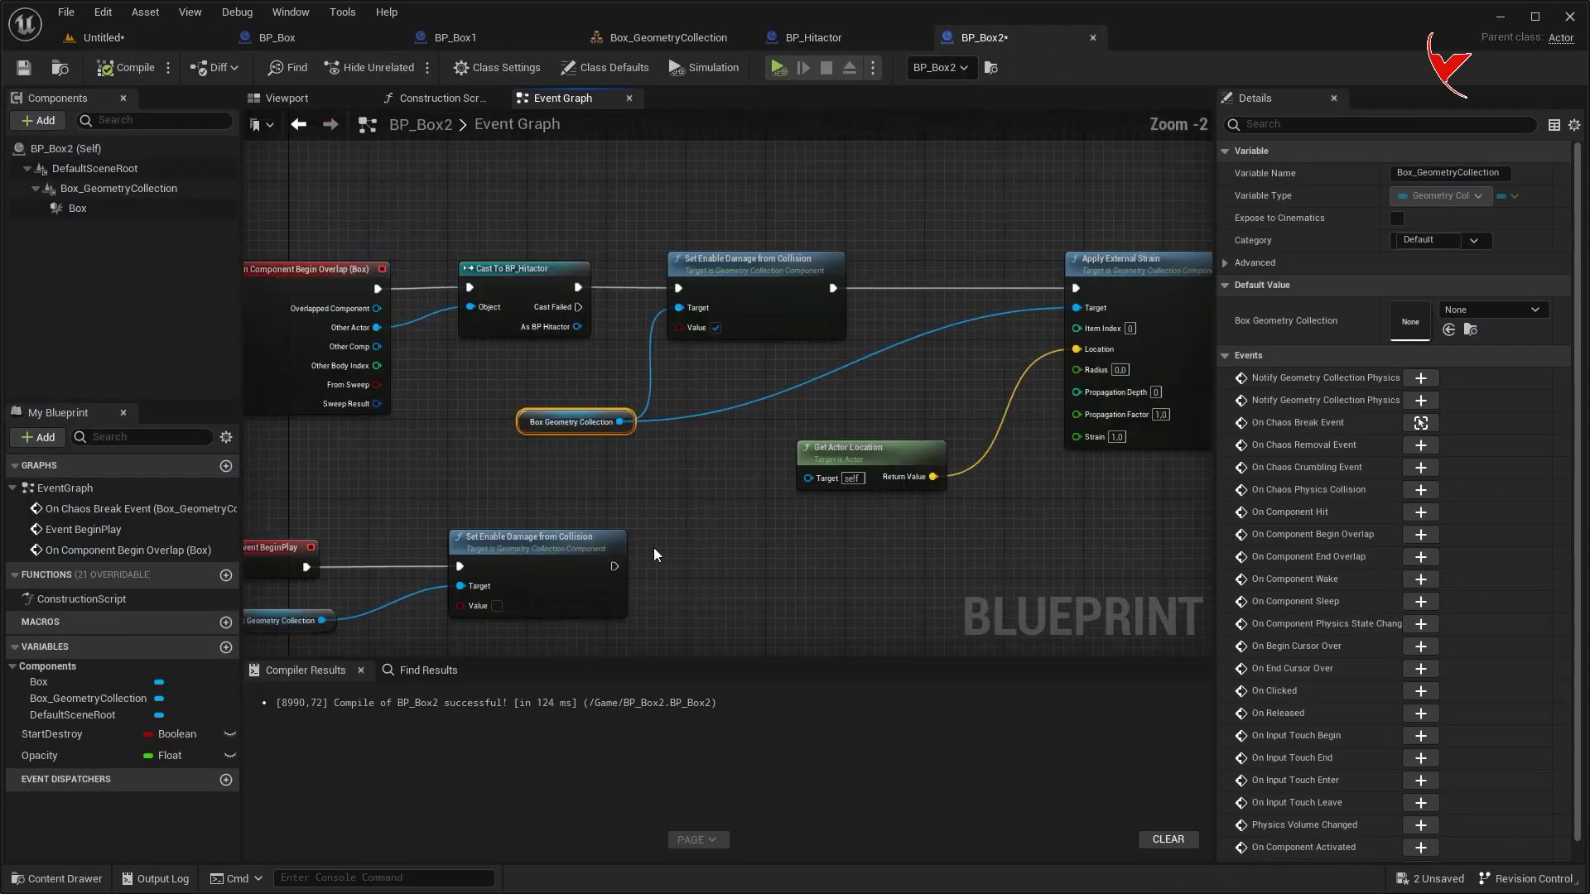
left_click_drag(443, 224, 858, 449)
right_click_drag(858, 448, 782, 282)
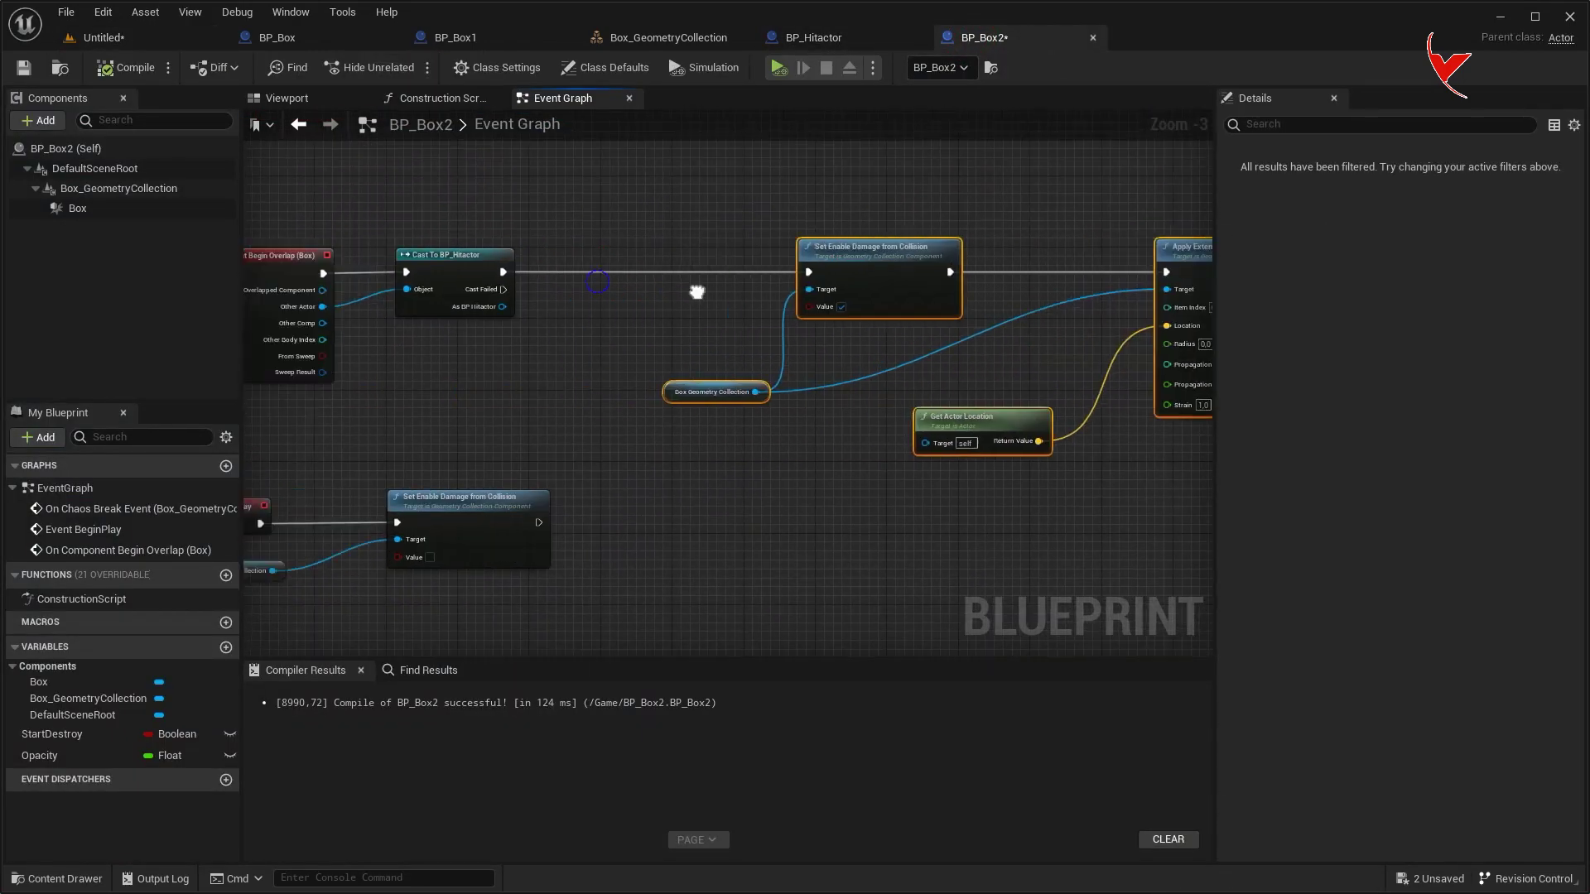
scroll(781, 281, "up", 2)
Add a Destroy Actor node targeting Other Actor, then play the level.
right_click(782, 282)
type("destroy")
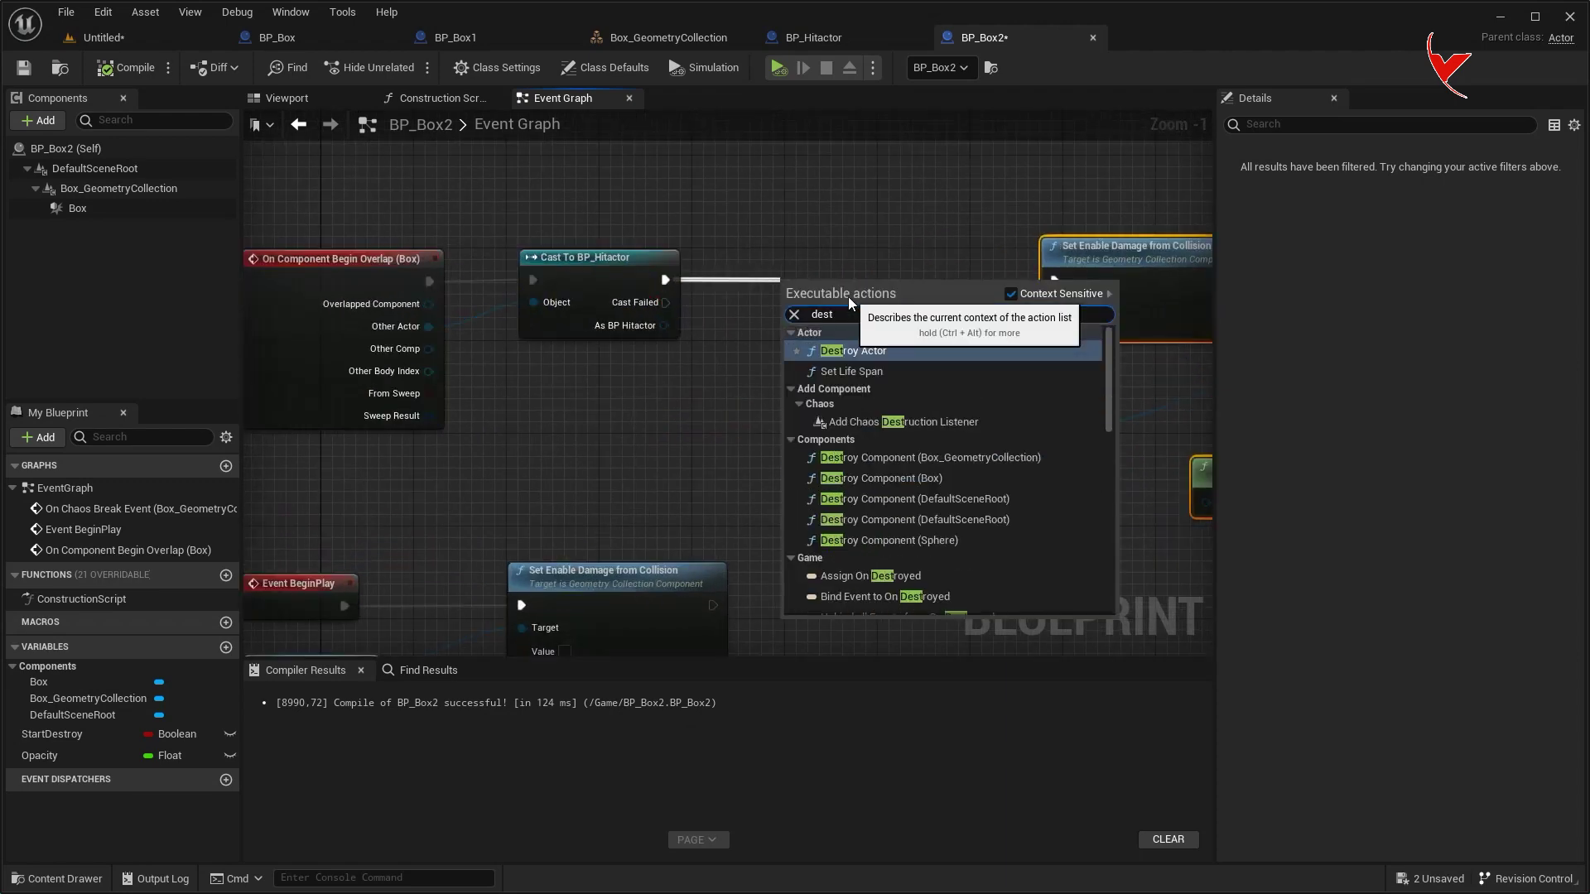
key("Return")
left_click_drag(429, 326, 800, 306)
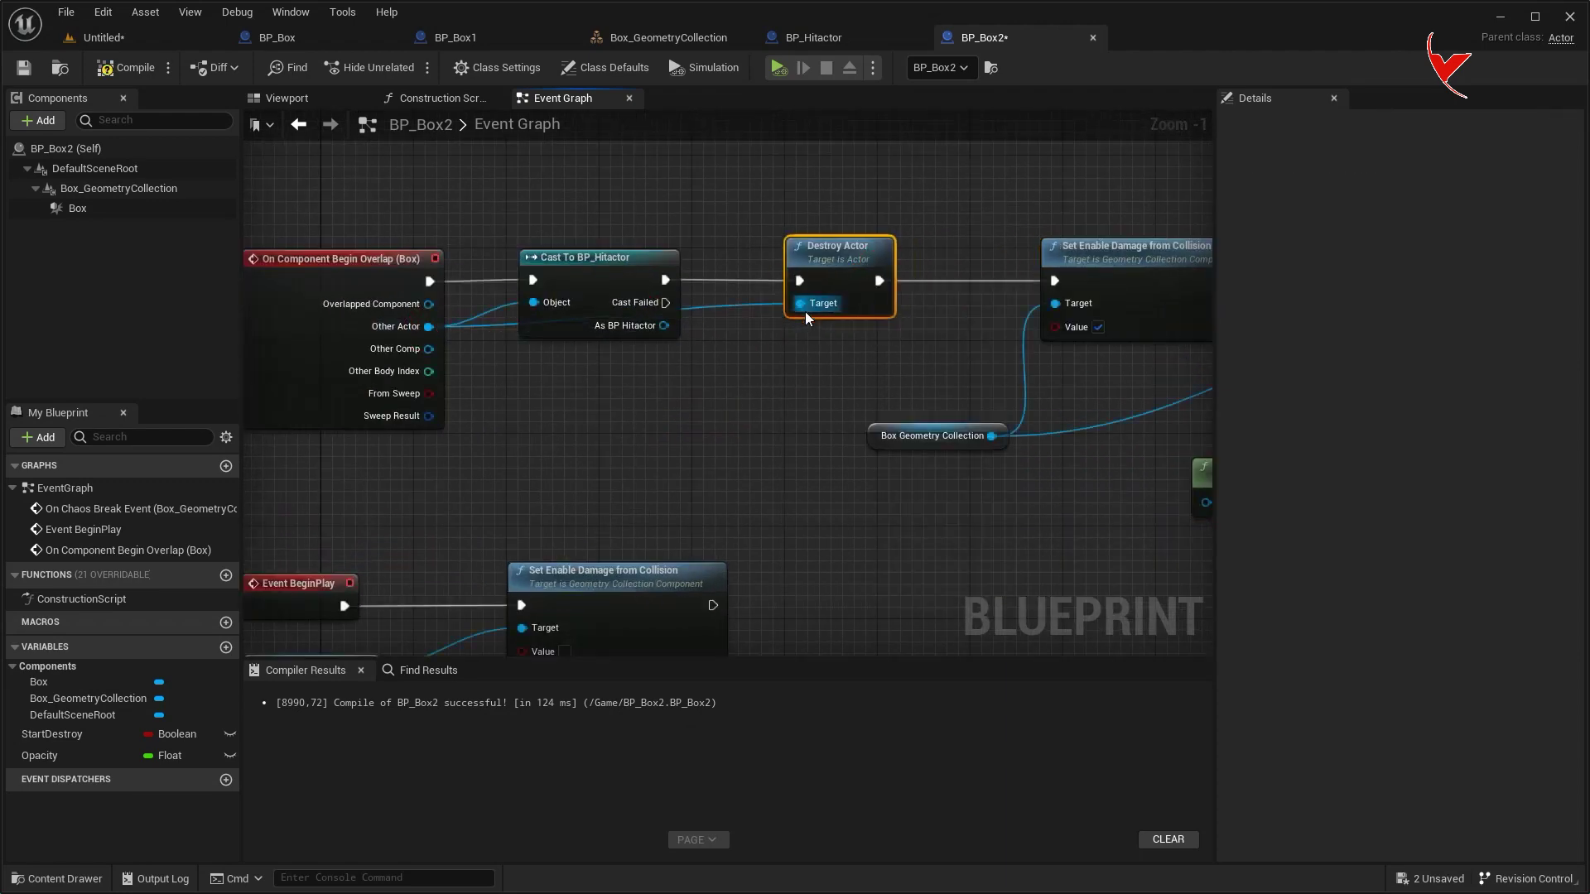
left_click(99, 37)
left_click(370, 69)
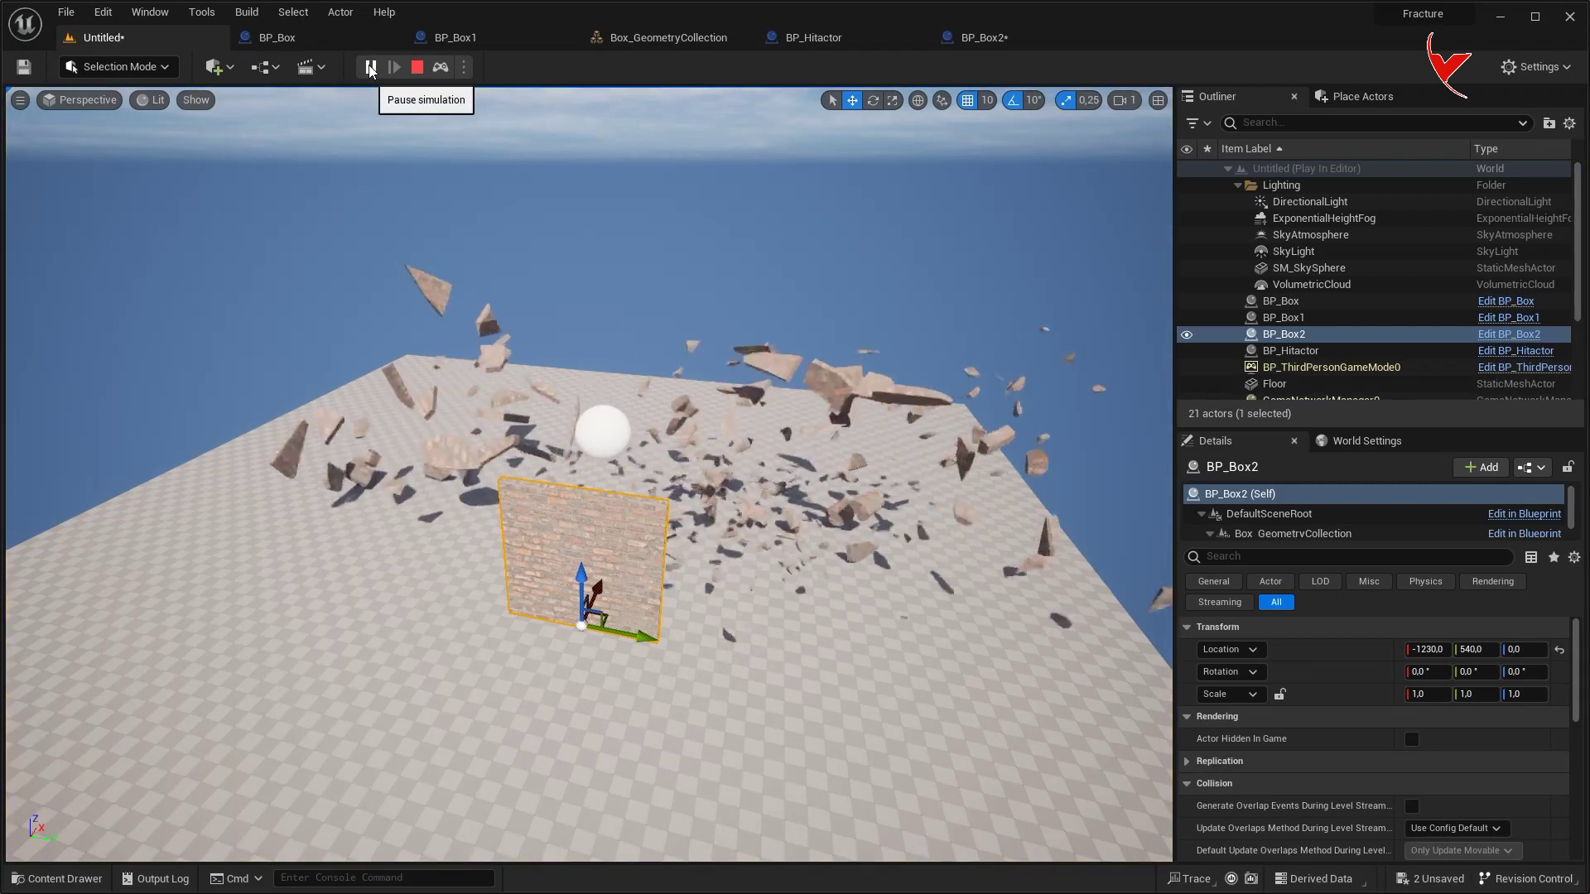